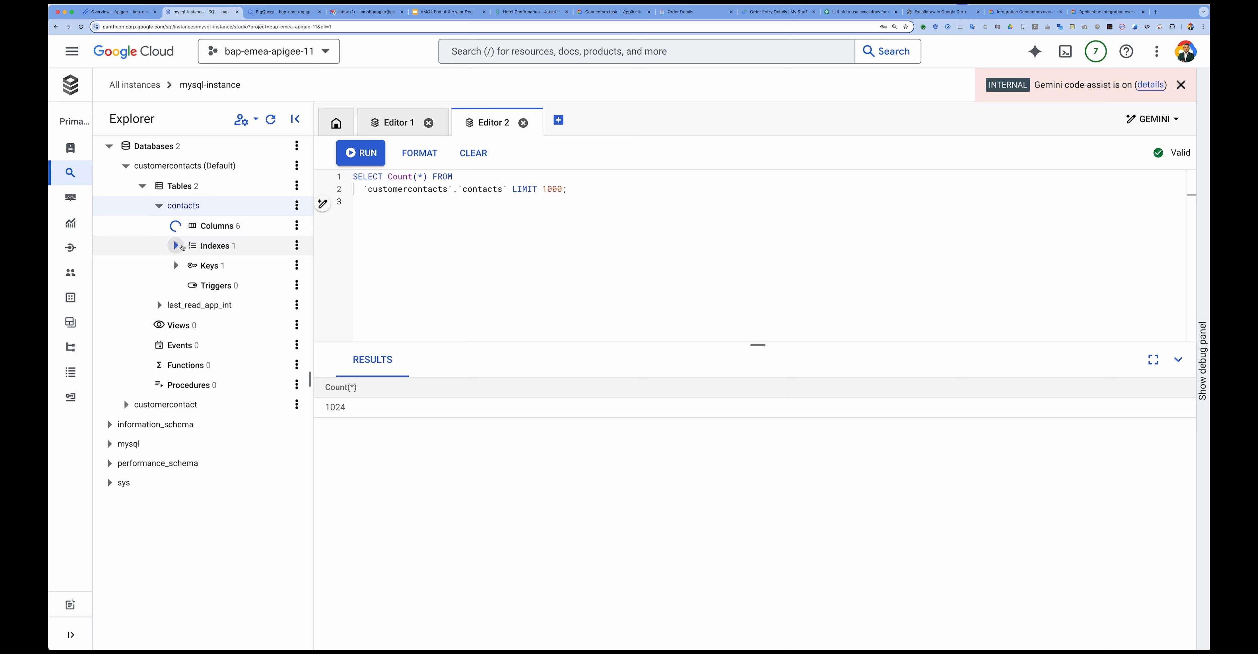
# - Expand the columns of the contacts table and review the existing count query against it
pyautogui.click(177, 227)
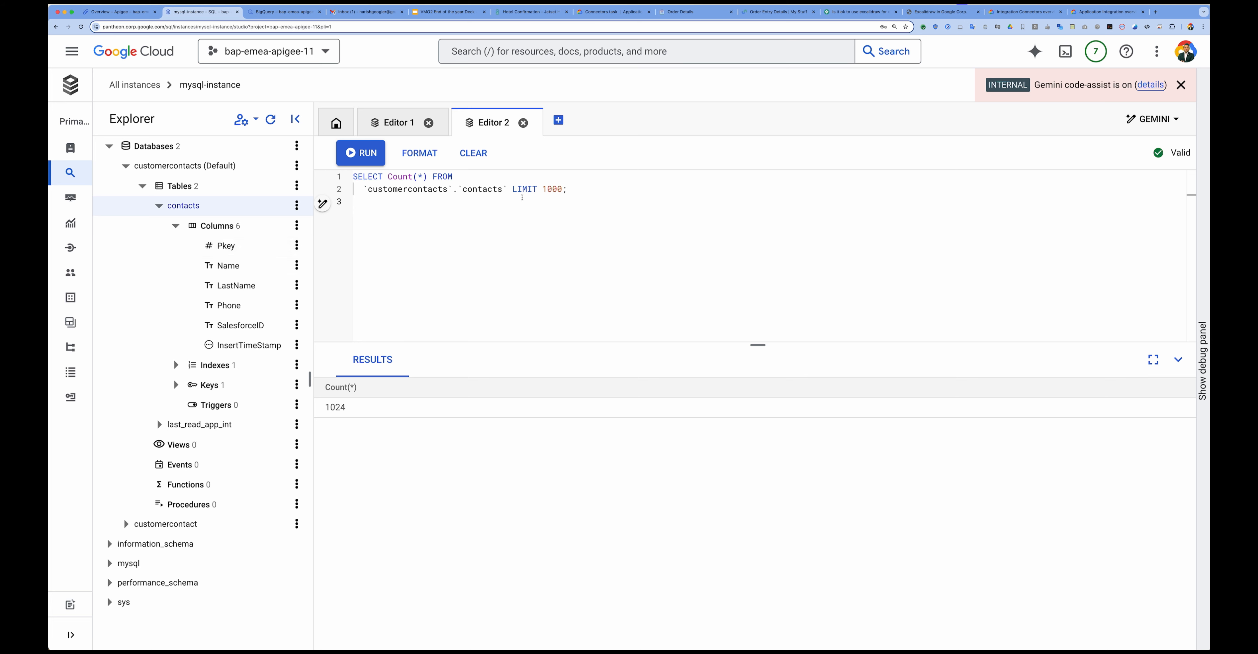
pyautogui.moveTo(568, 189); pyautogui.dragTo(346, 170)
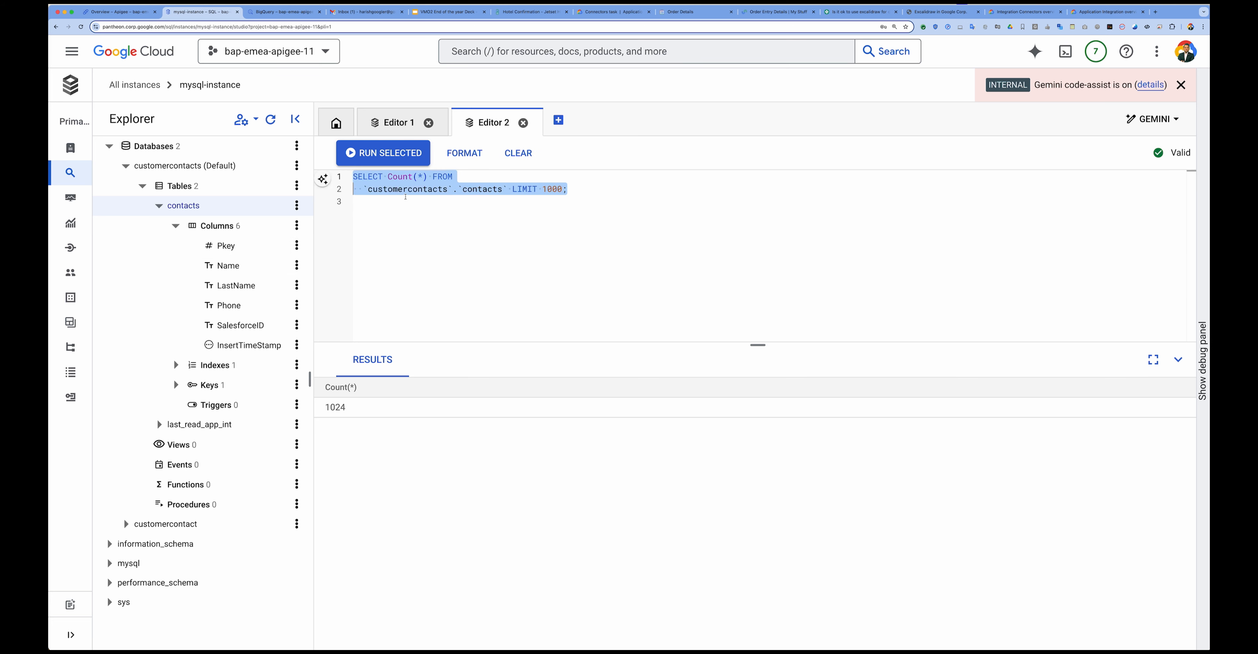
pyautogui.click(405, 197)
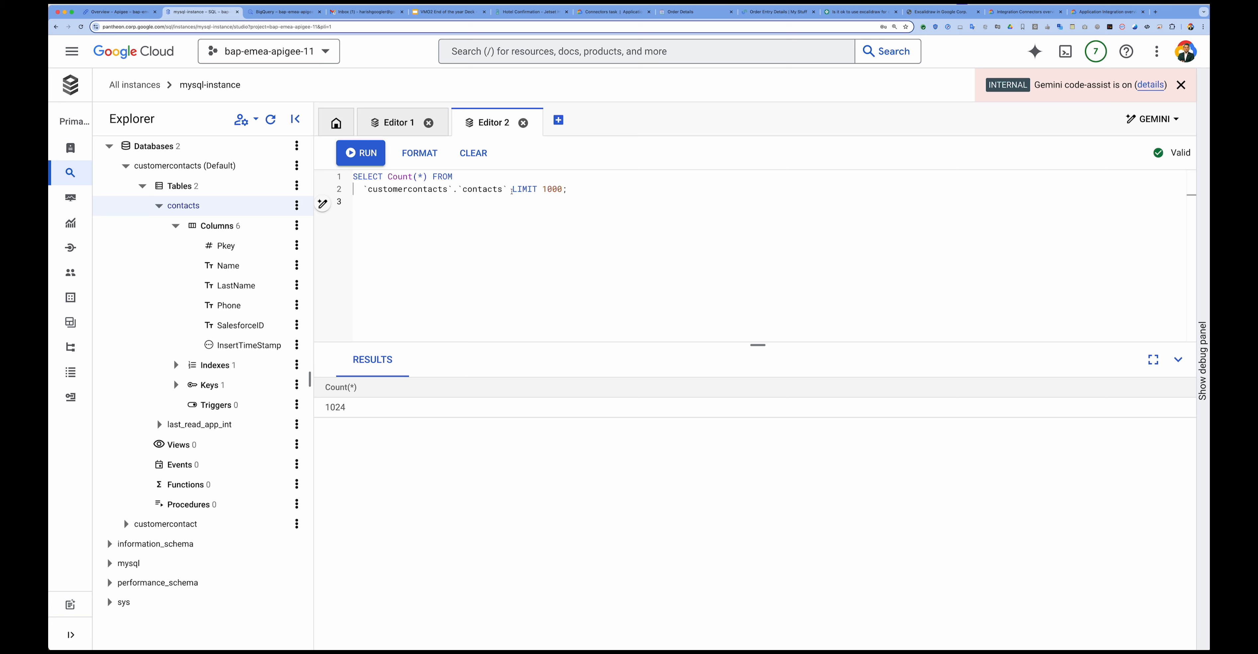
pyautogui.moveTo(508, 190); pyautogui.dragTo(317, 168)
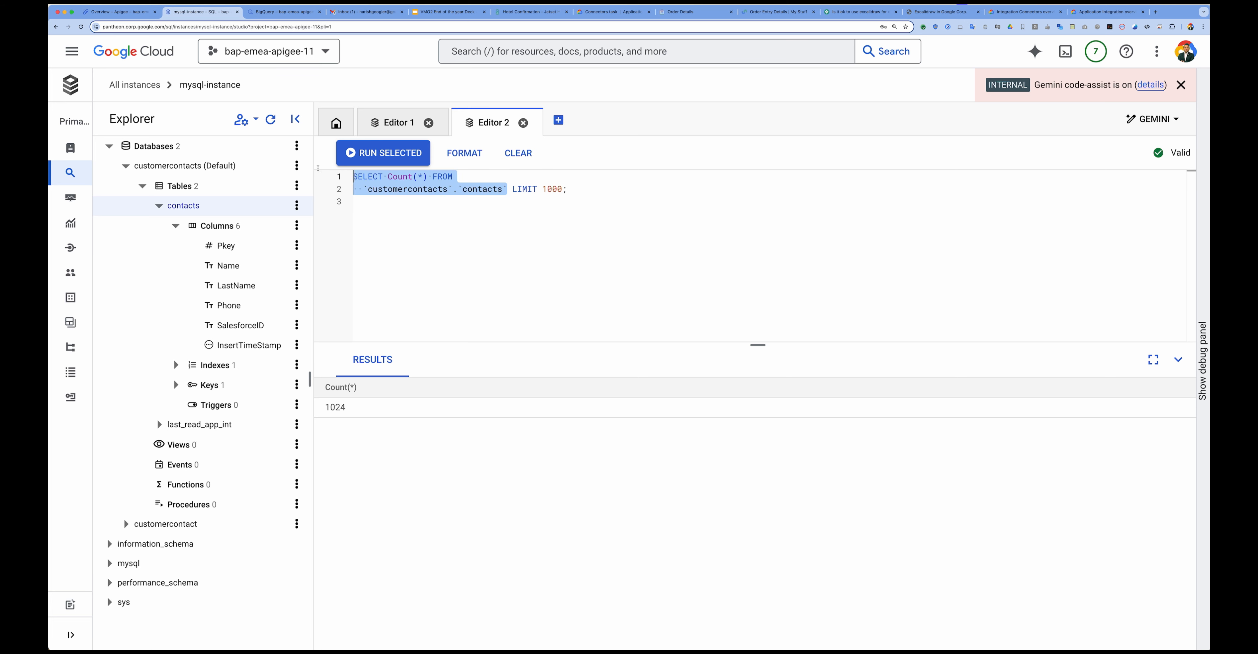
pyautogui.press('super+Return')
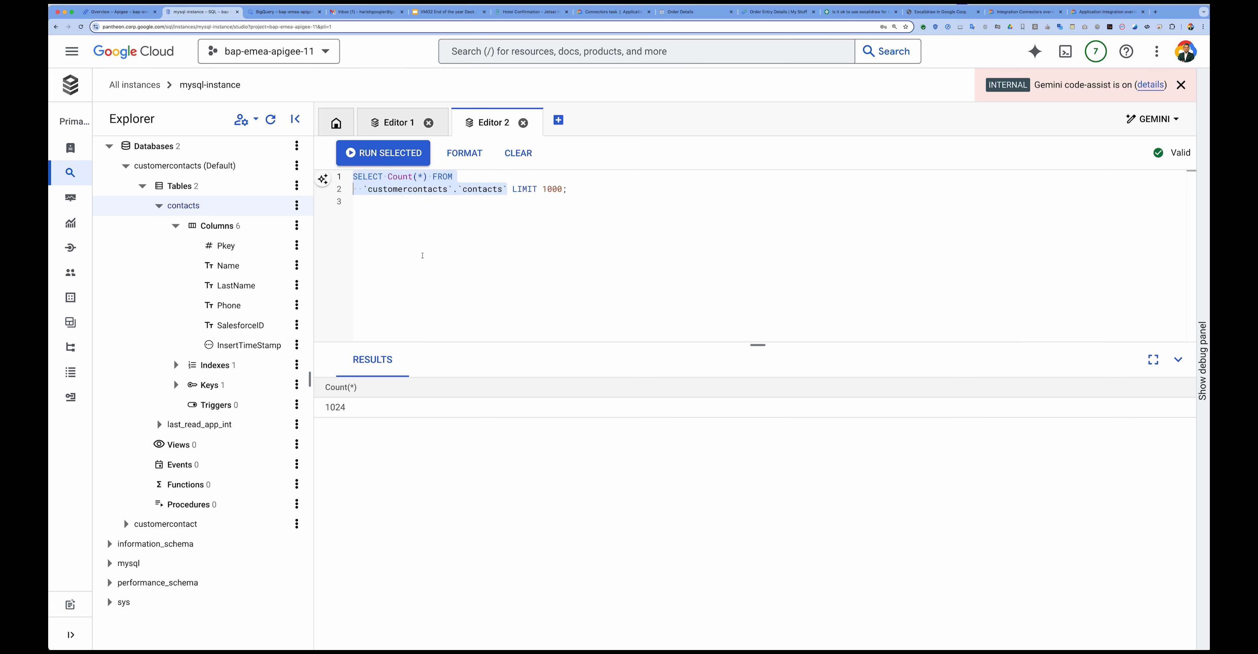
# - Write a second statement below the count query: SELECT * FROM `customercontacts`.`contacts`;
pyautogui.click(580, 185)
pyautogui.press('Return')
pyautogui.press('Return')
pyautogui.press('Return')
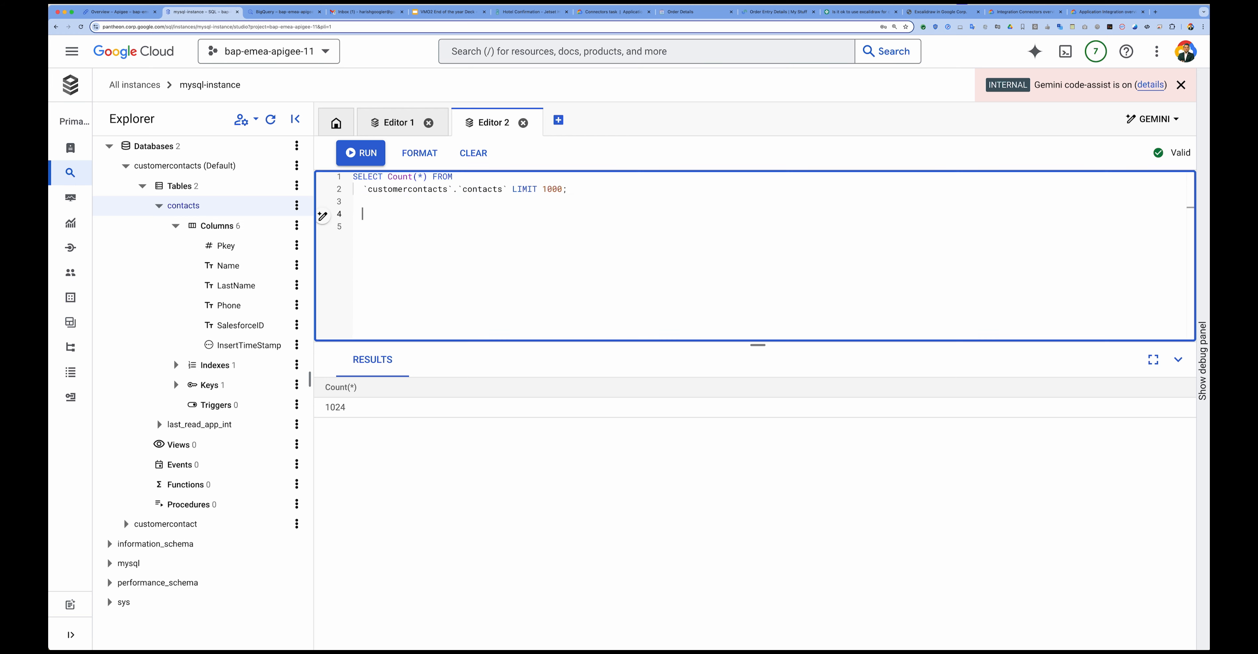
pyautogui.press('BackSpace')
pyautogui.write('se')
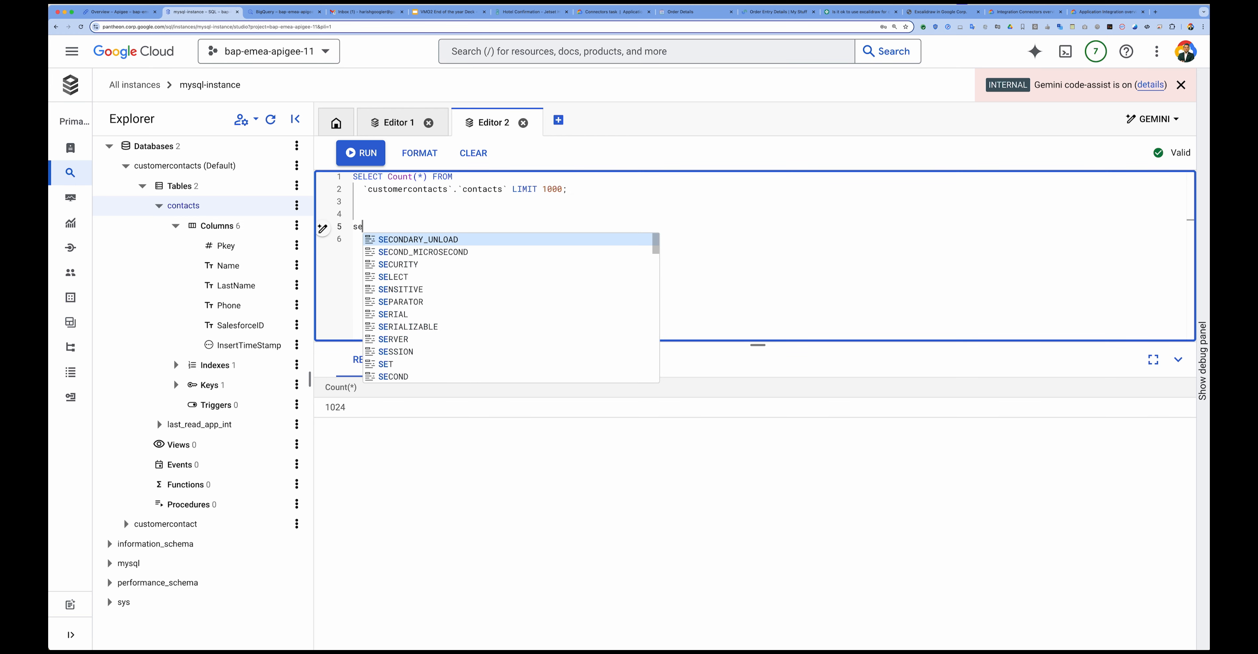
pyautogui.press('BackSpace')
pyautogui.press('BackSpace')
pyautogui.write('SELECT ')
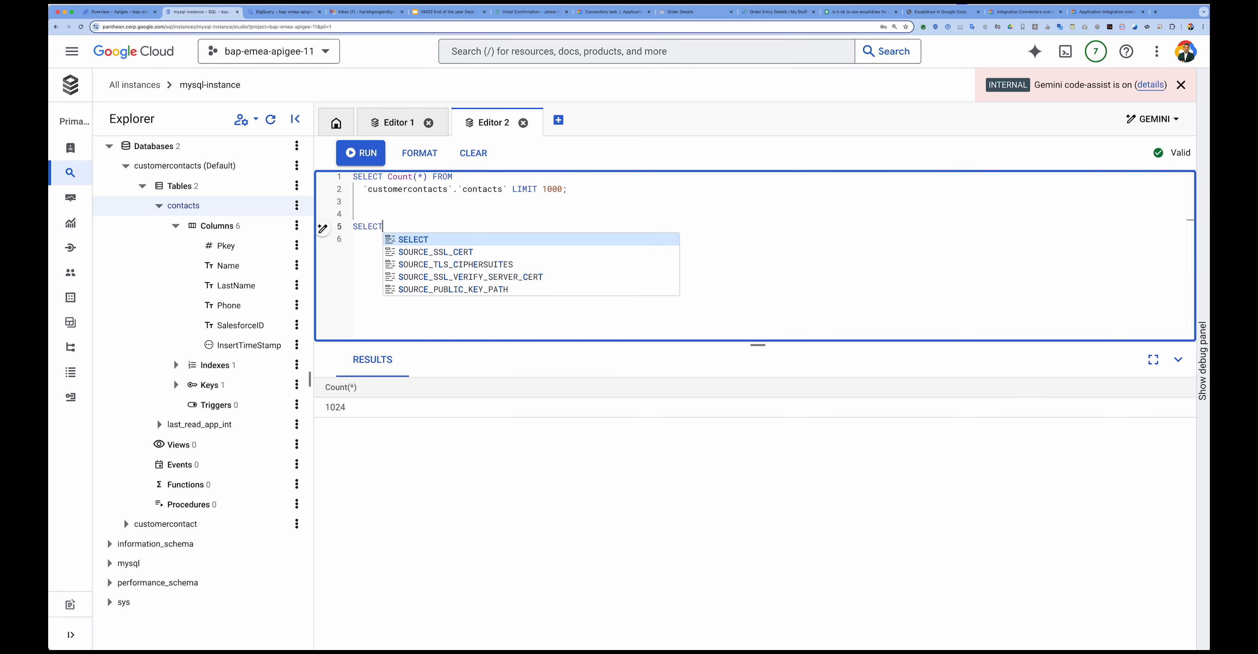
pyautogui.write('* FROM')
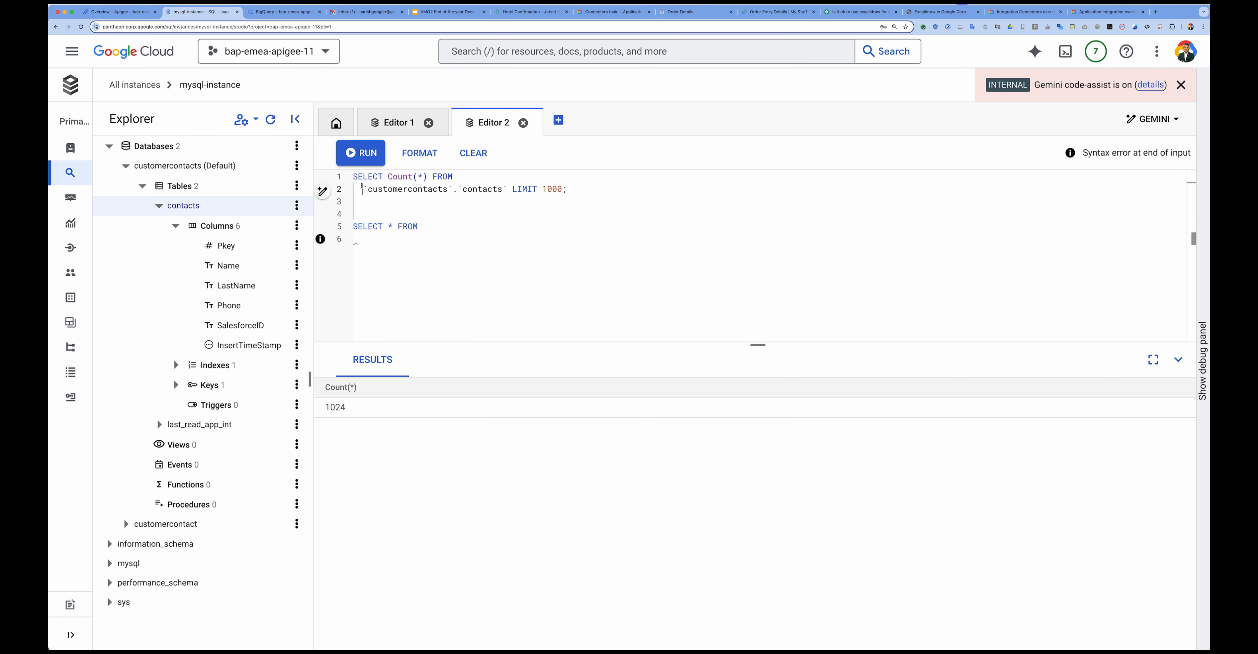
pyautogui.moveTo(364, 189); pyautogui.dragTo(503, 189)
pyautogui.click(468, 221)
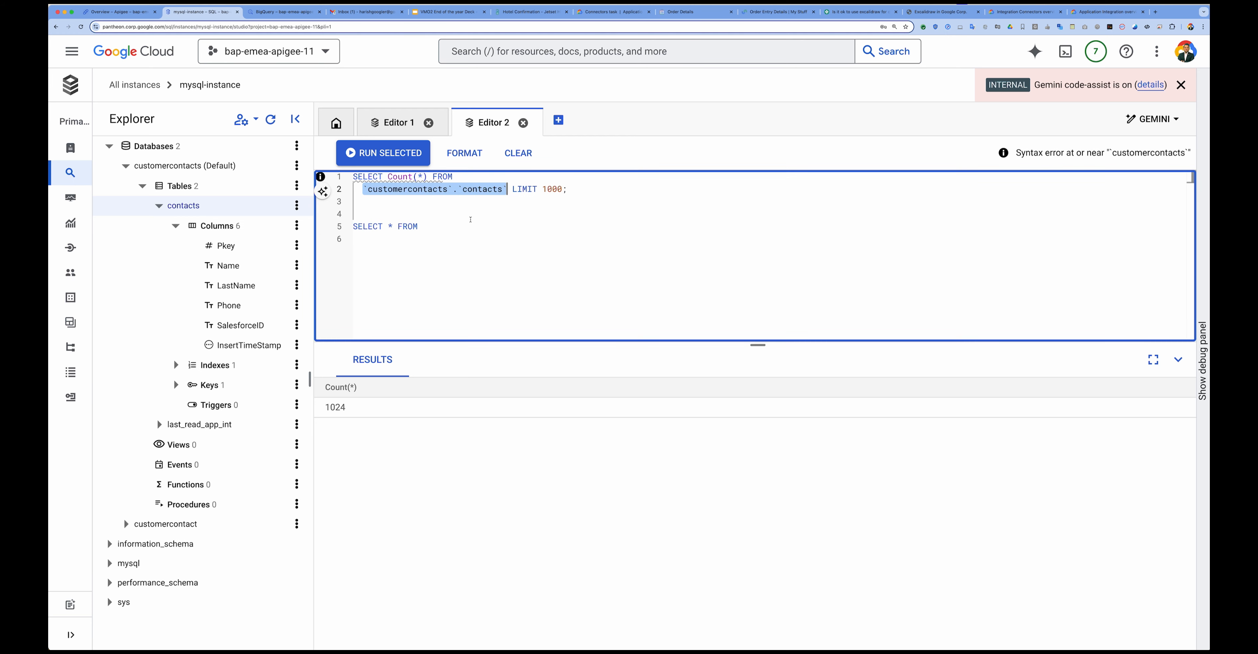
pyautogui.write('`customercontacts`.`contacts`')
pyautogui.write(';')
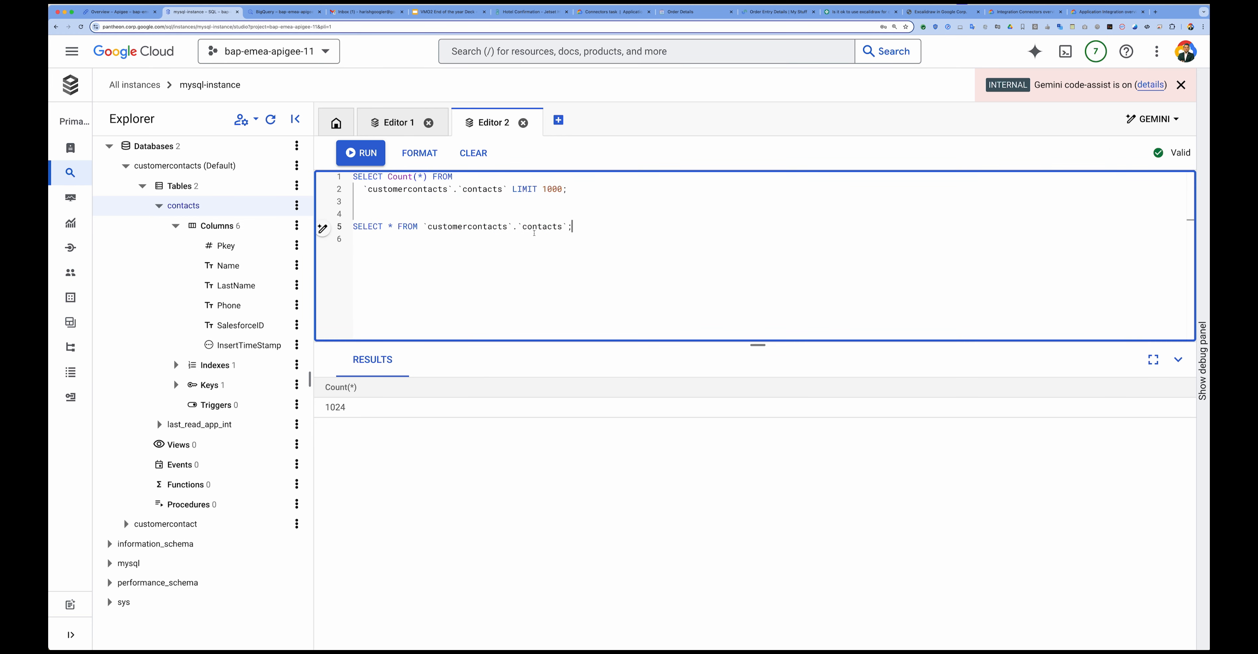
# - Run only the SELECT * statement and look through the returned contact rows
pyautogui.tripleClick(573, 227)
pyautogui.click(570, 228)
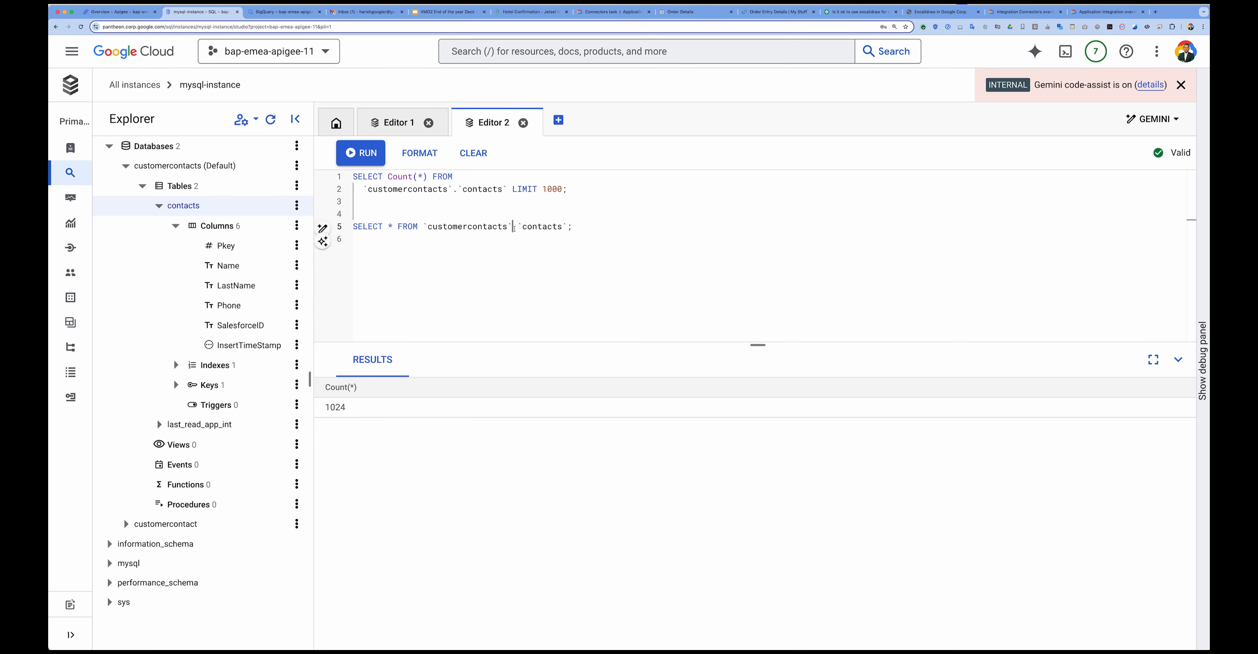
pyautogui.moveTo(569, 228); pyautogui.dragTo(345, 228)
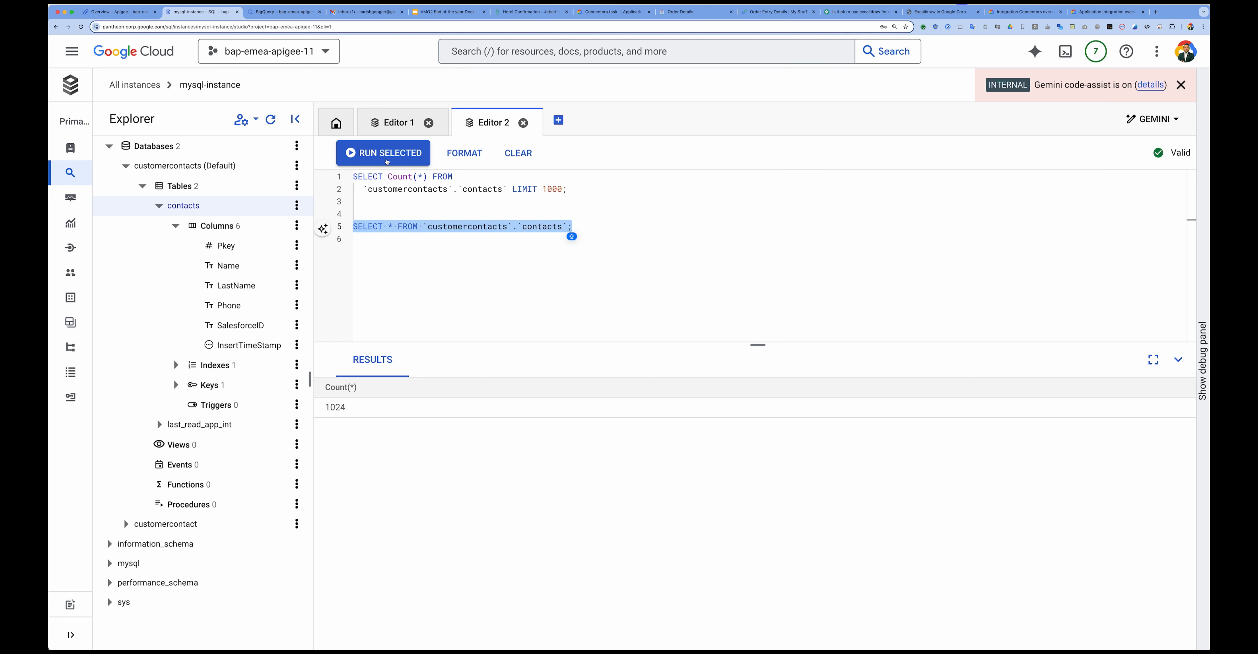
pyautogui.click(387, 162)
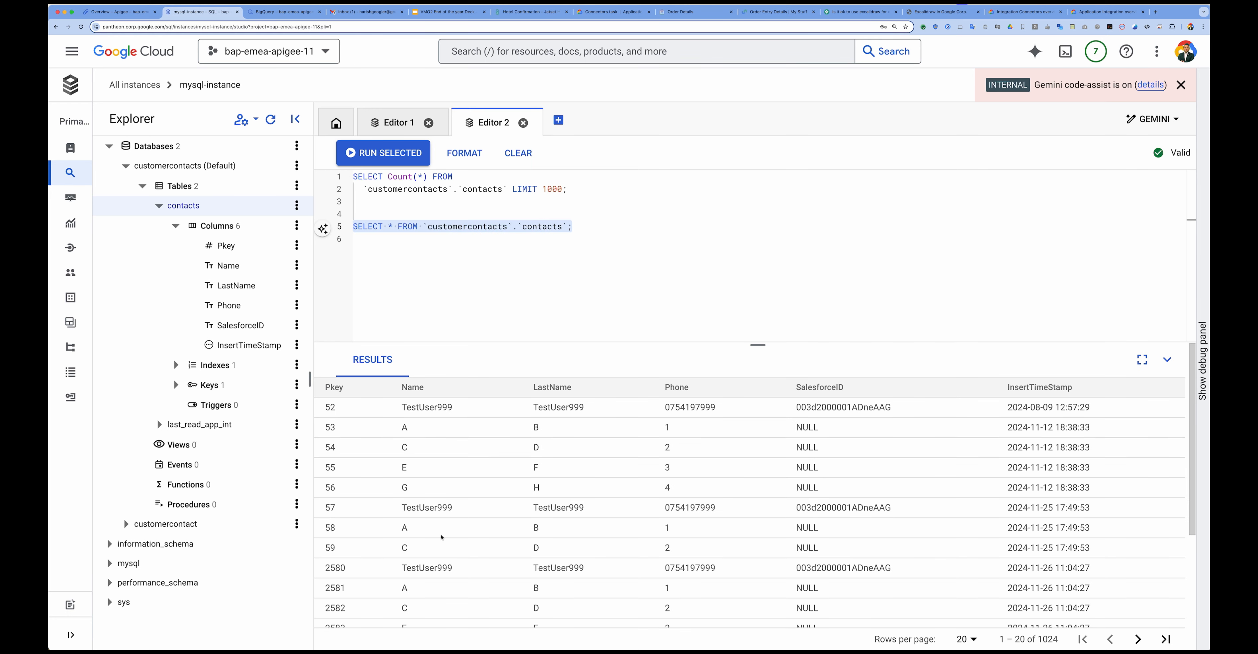
pyautogui.scroll(-4, 442, 537)
pyautogui.scroll(4, 442, 537)
pyautogui.click(437, 254)
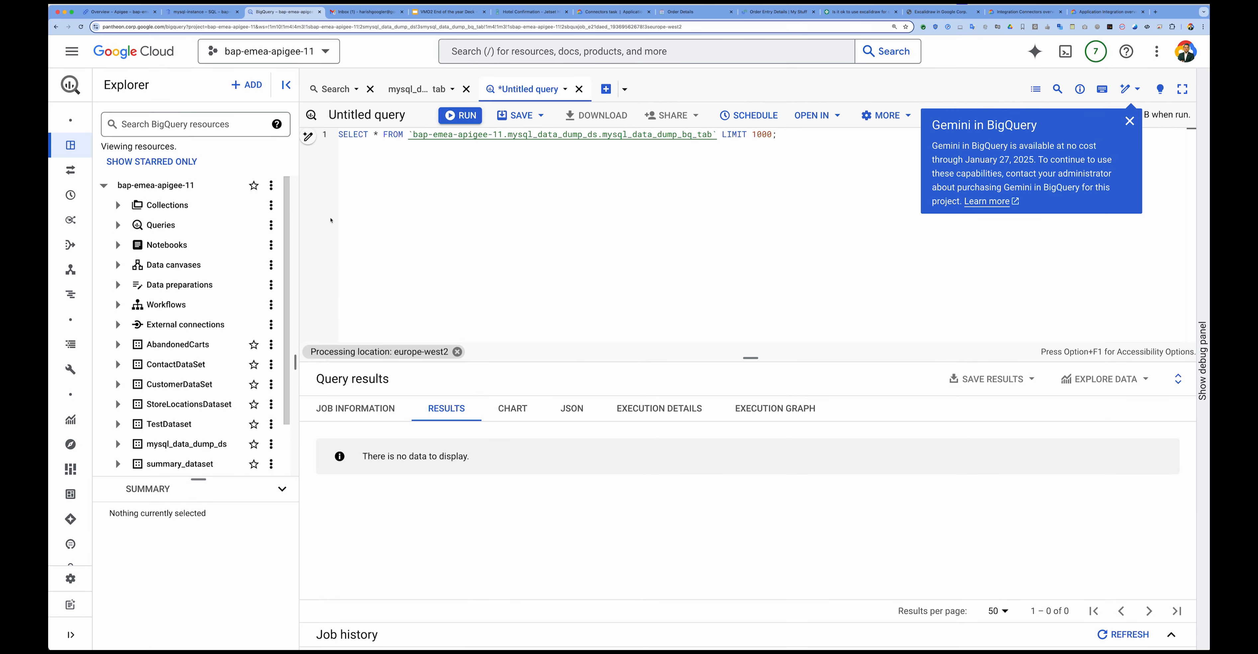
# - Start a new dataset in the bap-emea-apigee-11 project with the dataset ID mysql_db_dump_demo_ds
pyautogui.click(270, 185)
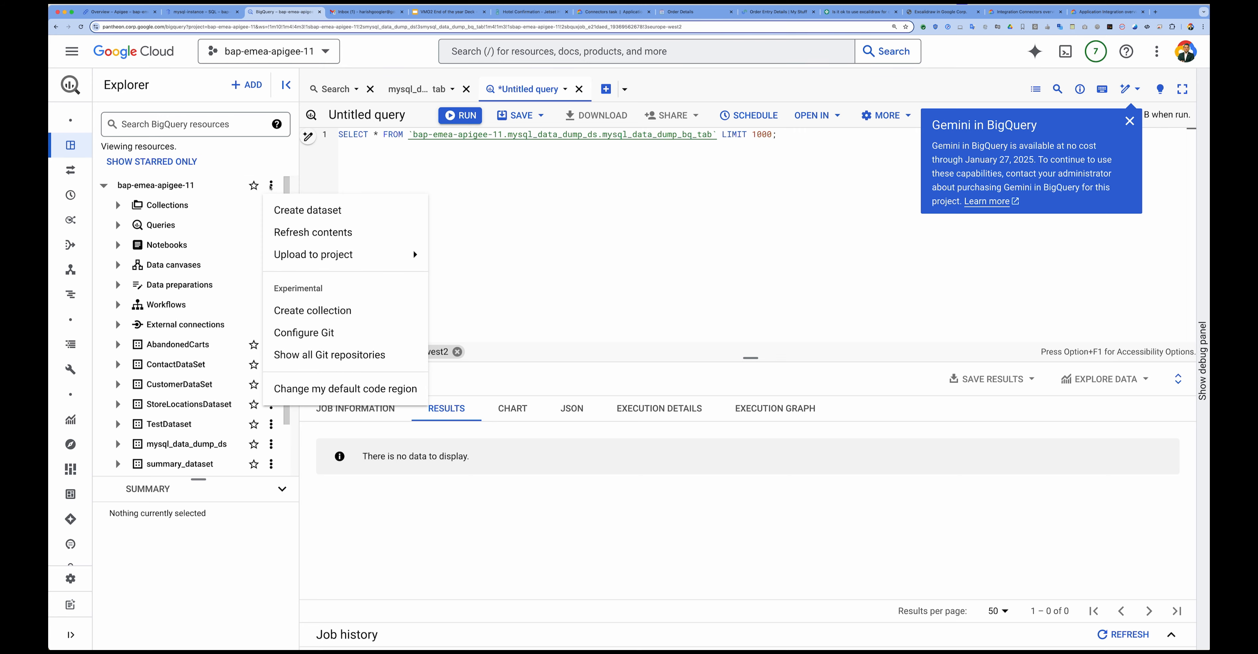
pyautogui.click(297, 213)
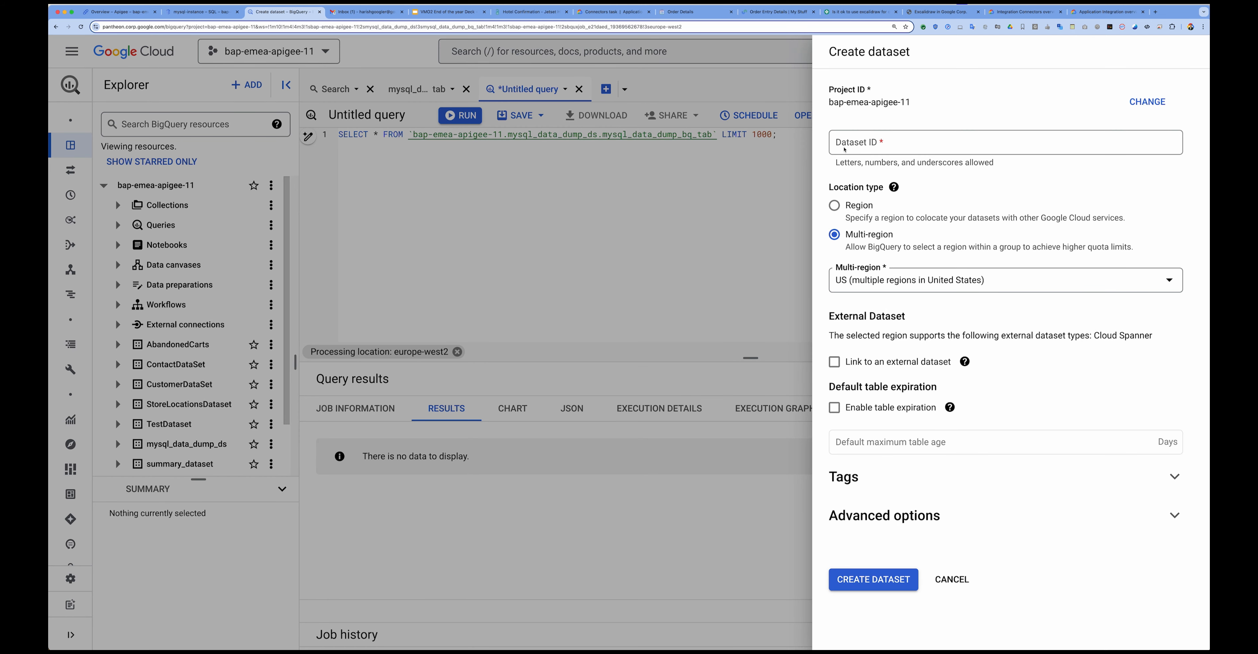
pyautogui.click(860, 141)
pyautogui.write('my')
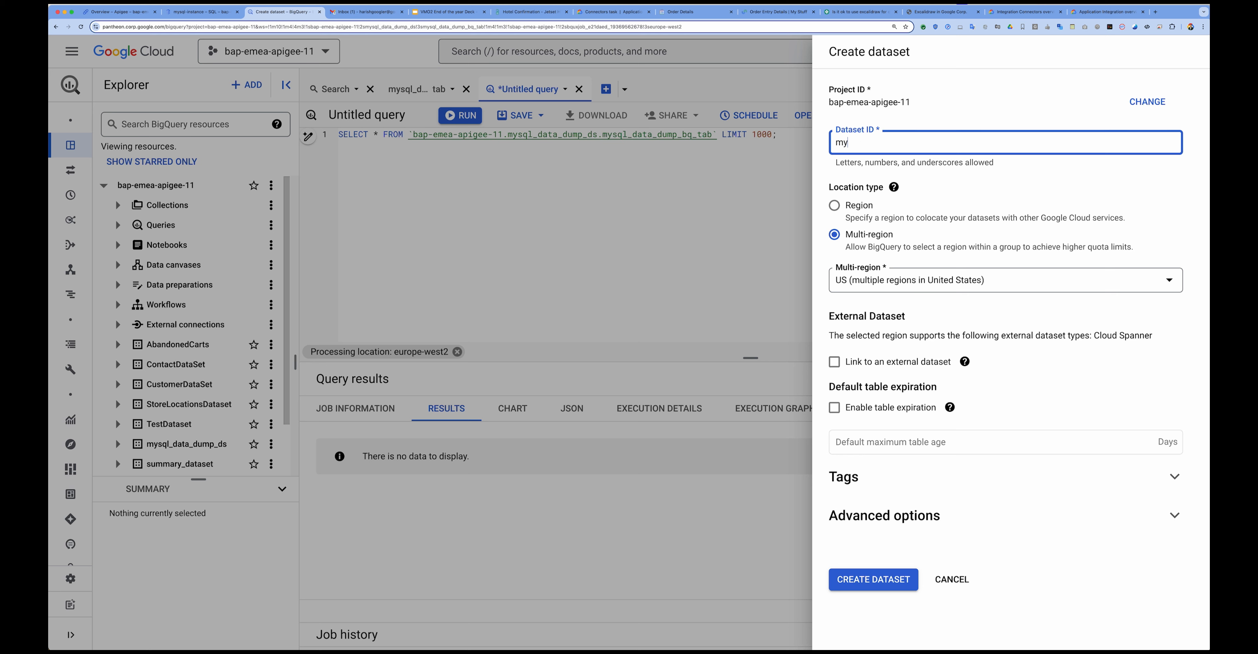
pyautogui.write('sql_db_dump_demo_ds')
# - Set the dataset's location to the single region europe-west2 (London) and create the dataset
pyautogui.click(837, 207)
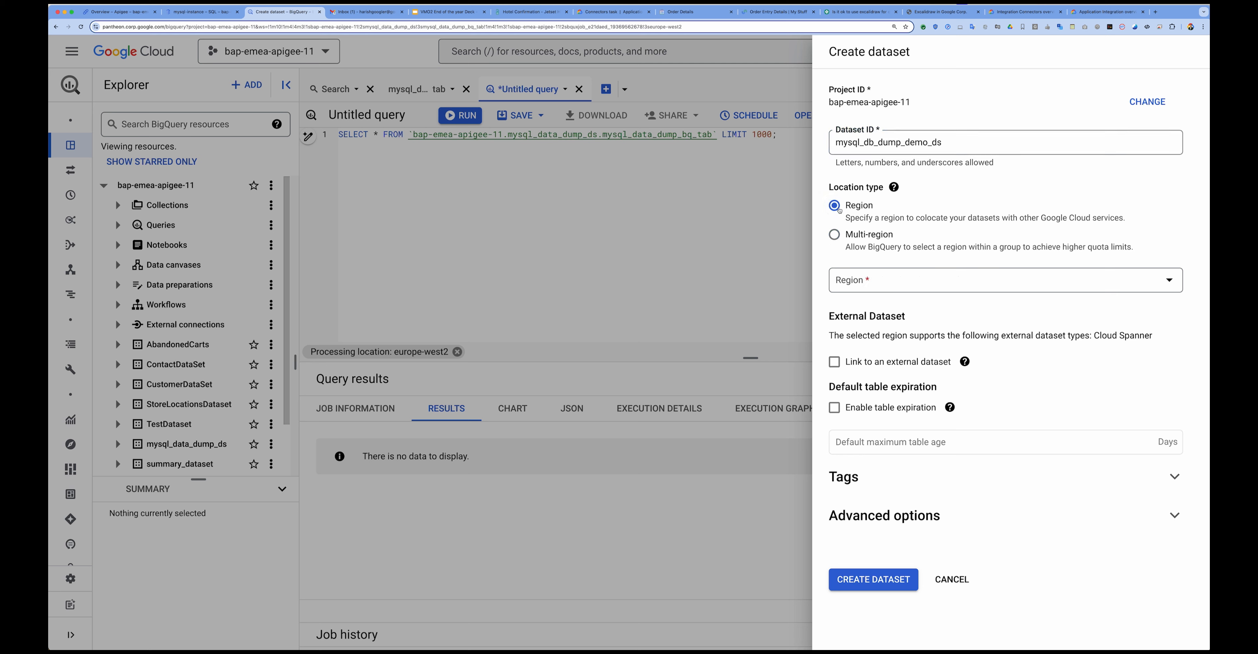
pyautogui.click(863, 279)
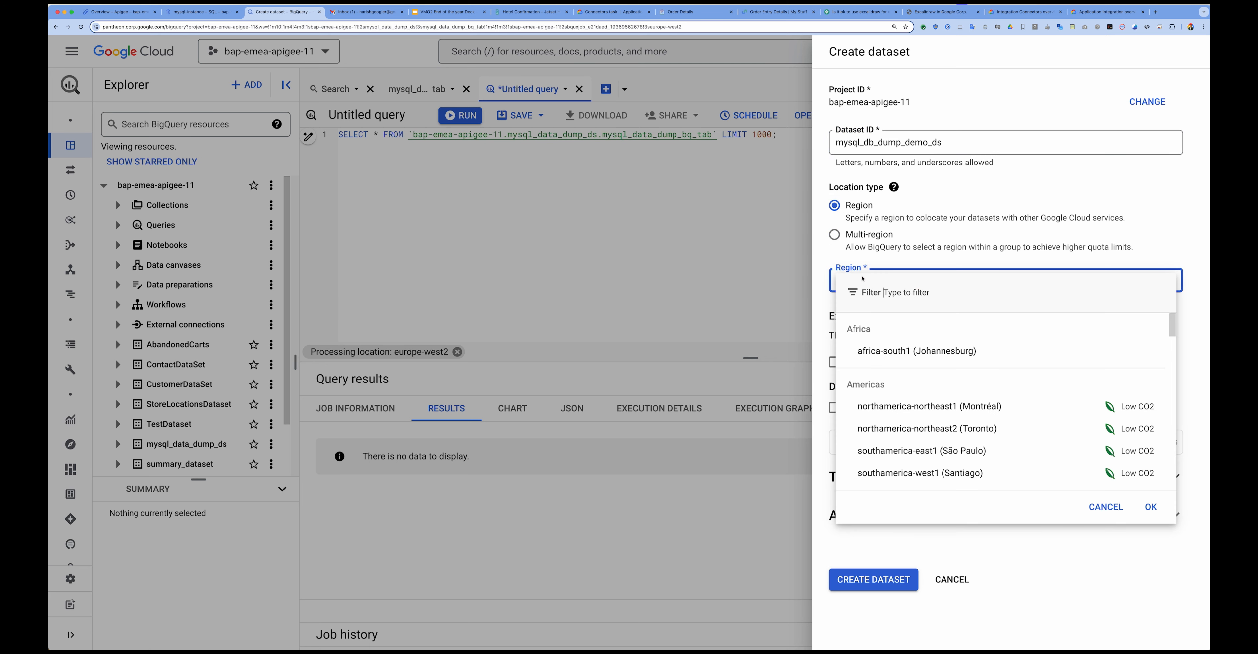
pyautogui.write('eurpo')
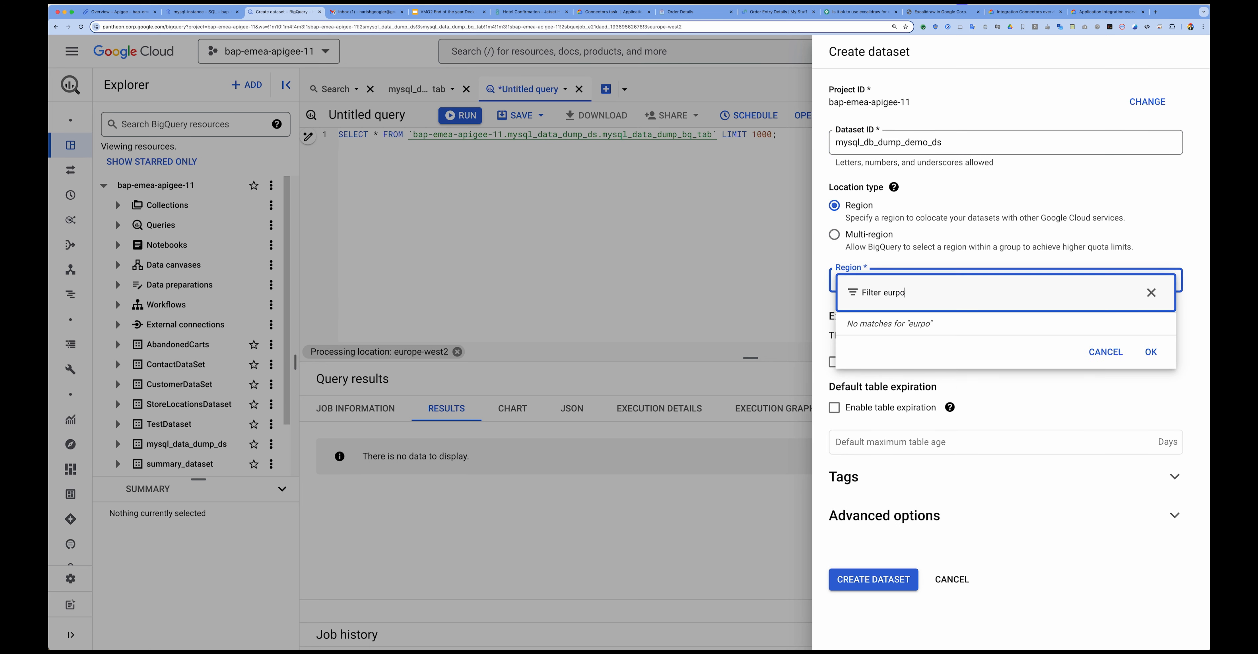
pyautogui.write(']')
pyautogui.press('BackSpace')
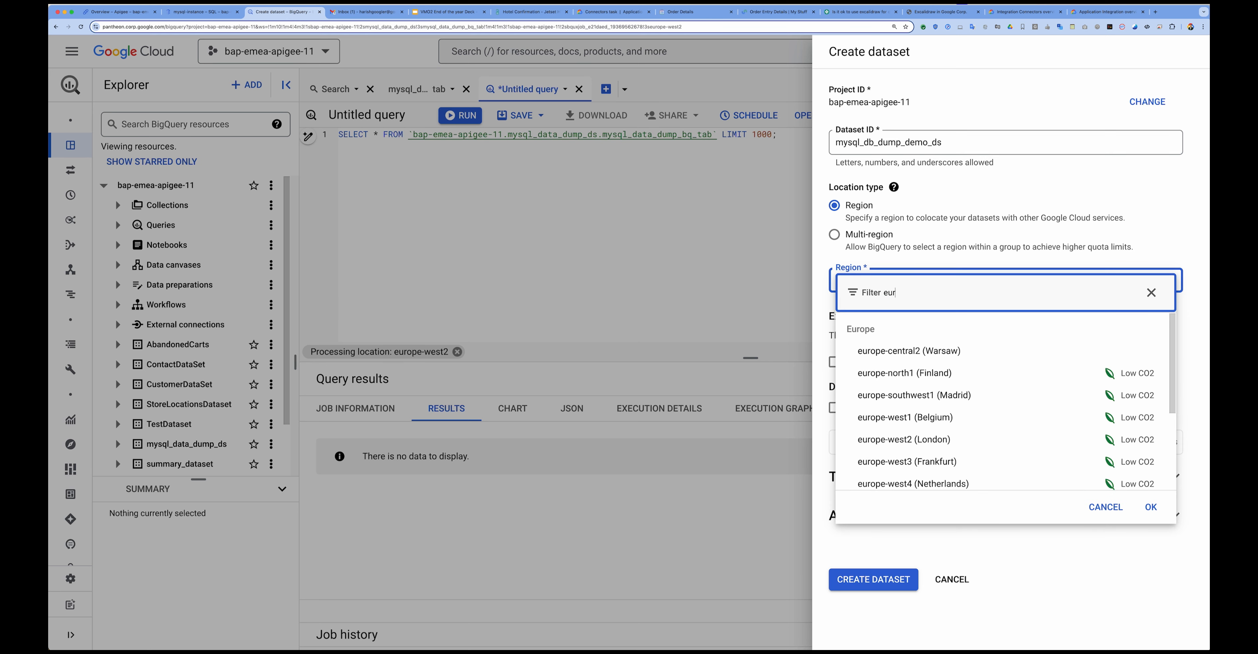
pyautogui.click(923, 438)
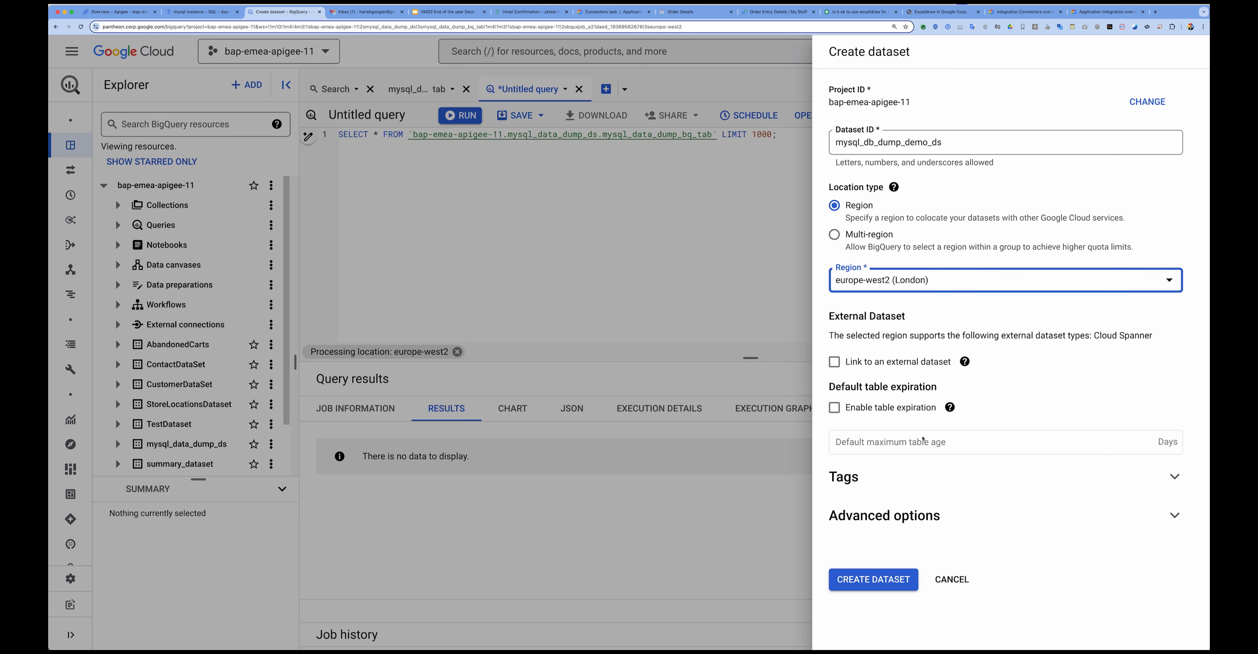
pyautogui.click(868, 589)
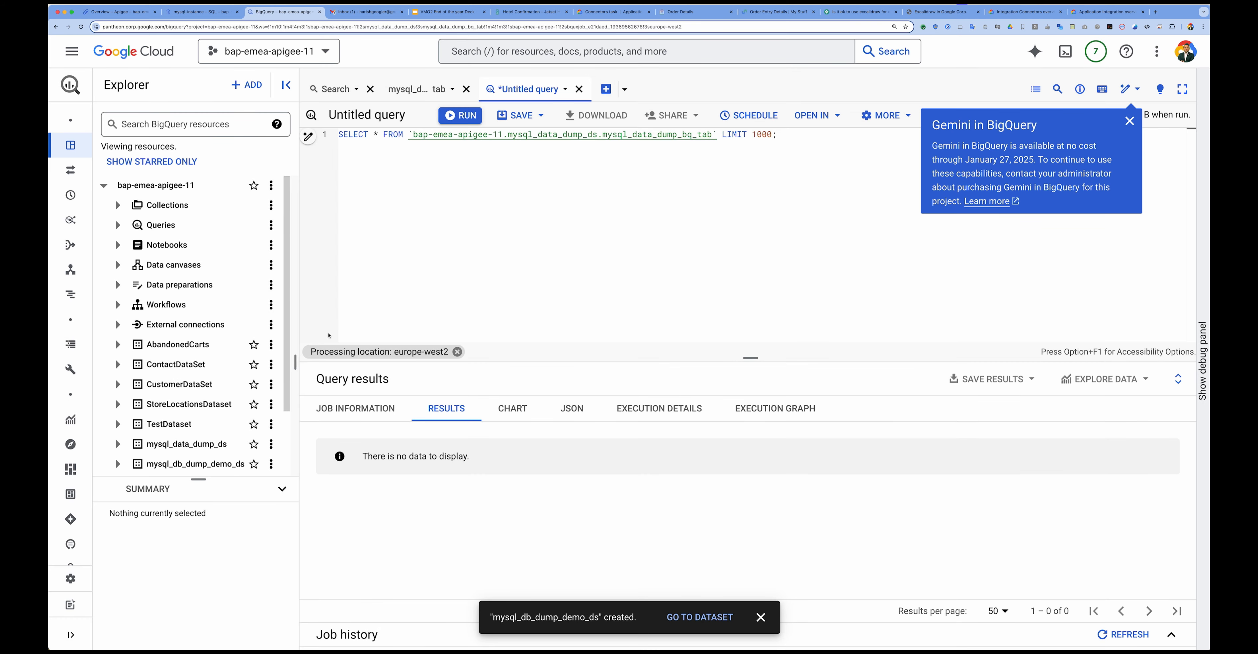
# - Open the mysql_db_dump_demo_ds dataset and start creating a table in it
pyautogui.scroll(-3, 195, 391)
pyautogui.click(214, 384)
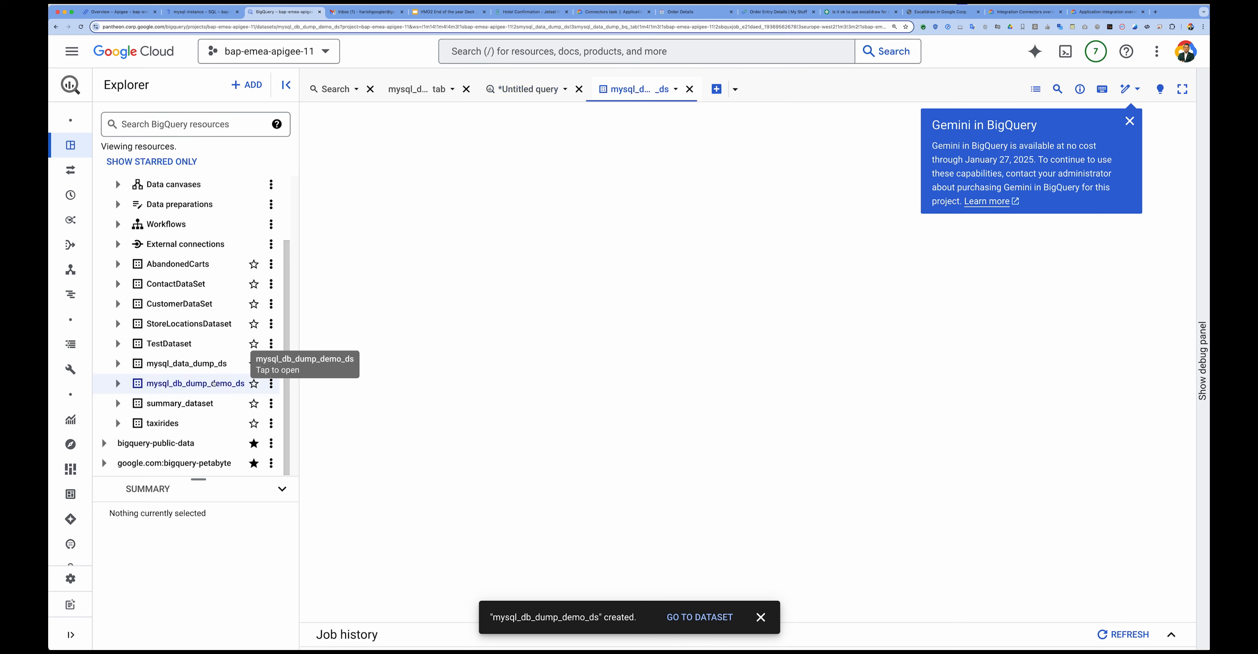
pyautogui.click(271, 383)
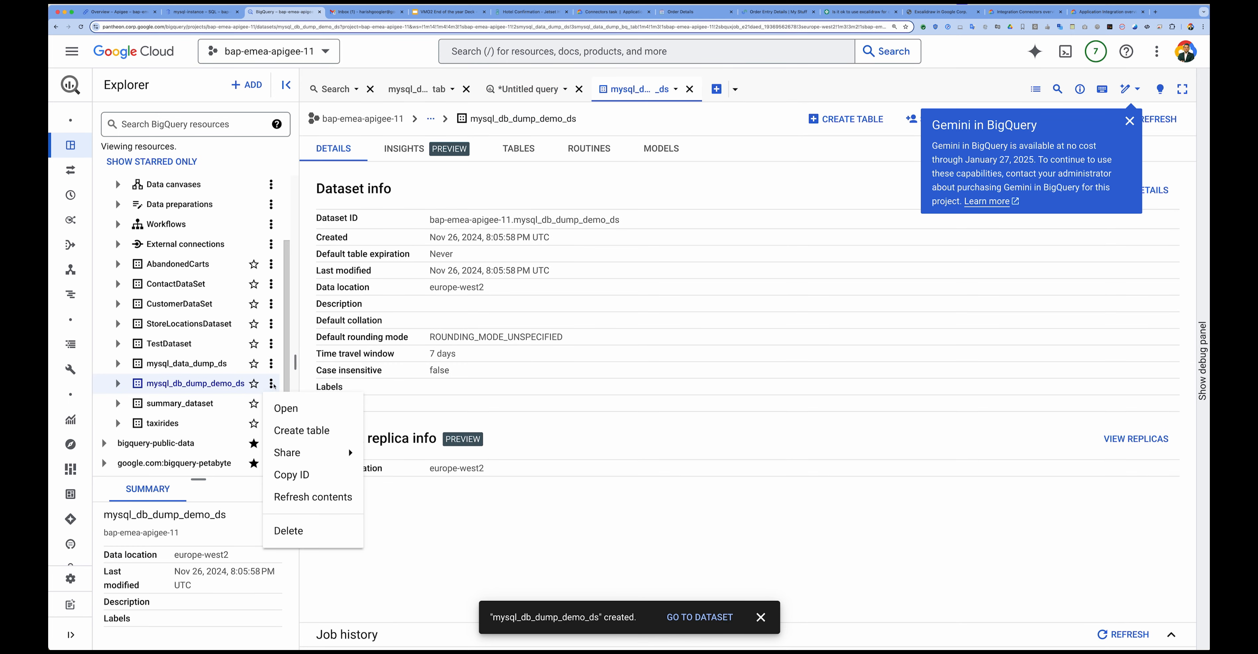
pyautogui.click(277, 408)
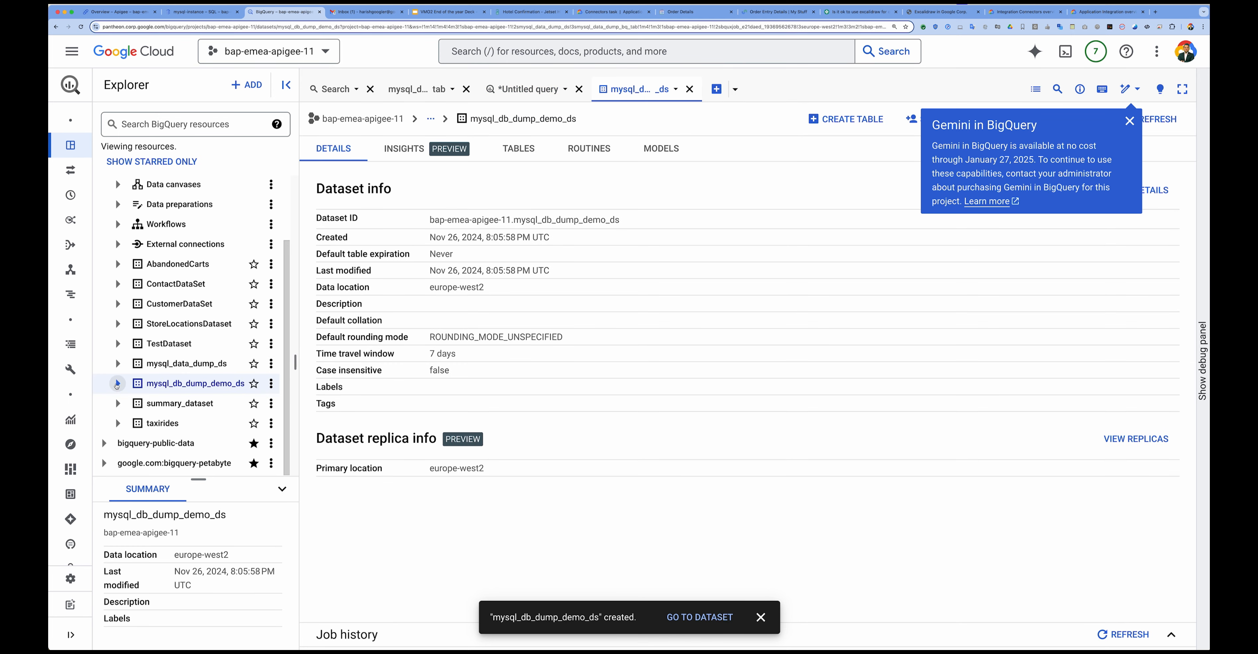
pyautogui.click(272, 383)
pyautogui.click(297, 431)
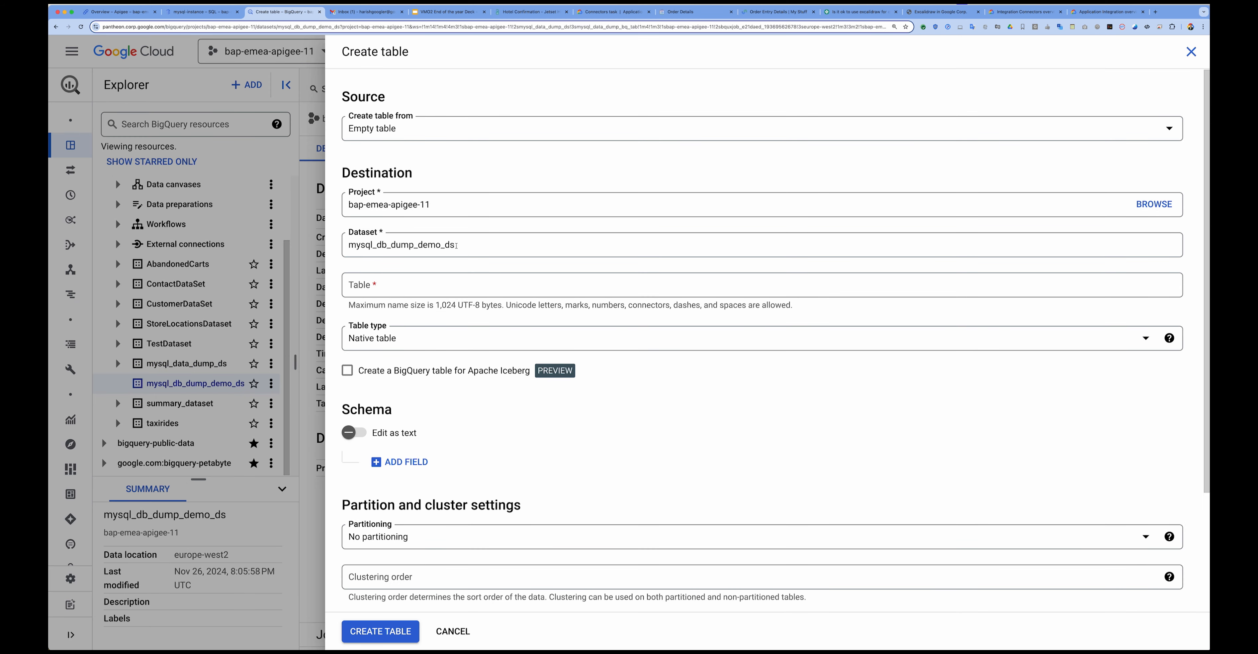
# - Name the table mysql_db_dump_demo_tab, reusing the dataset name's prefix
pyautogui.moveTo(446, 245); pyautogui.dragTo(268, 248)
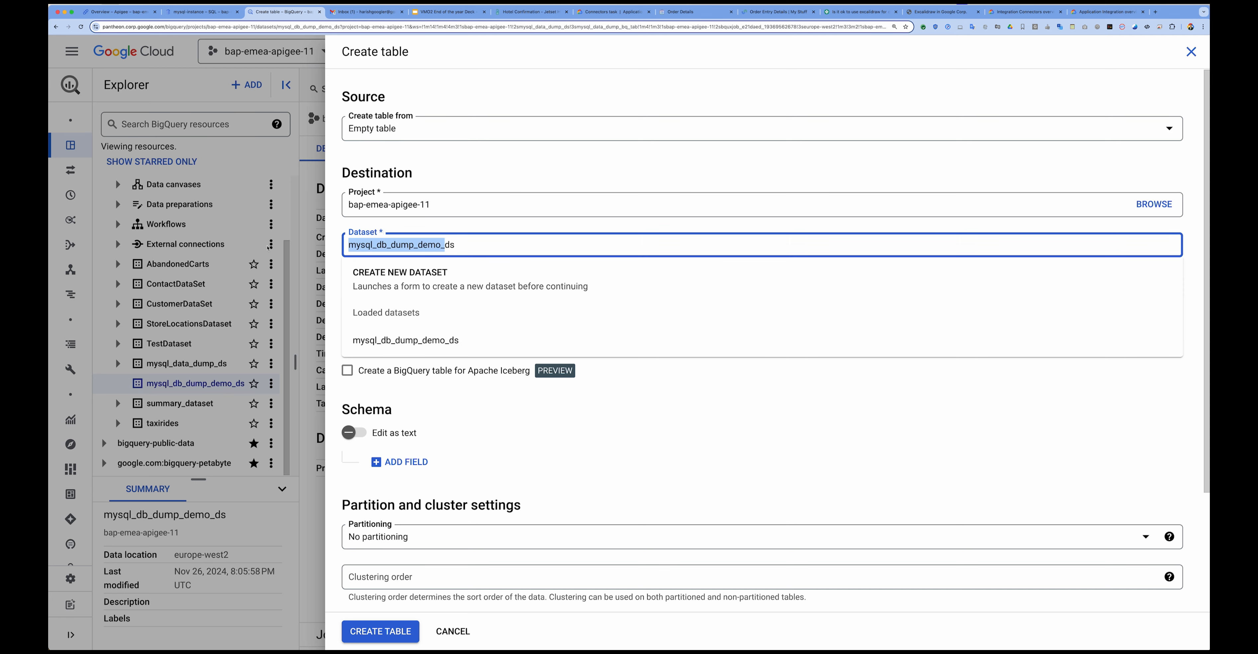
pyautogui.hotkey('ctrl', 'c')
pyautogui.click(314, 286)
pyautogui.click(374, 286)
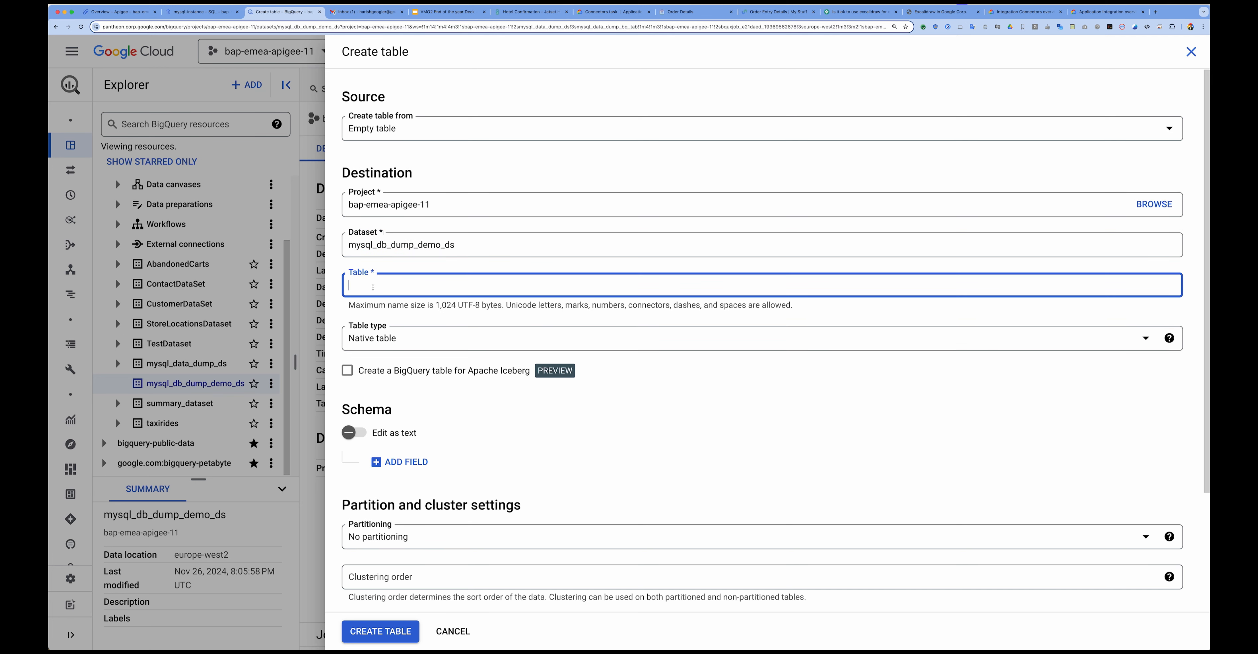
pyautogui.hotkey('ctrl', 'v')
pyautogui.write('tab')
# - Add a first schema field named primary_key
pyautogui.click(395, 462)
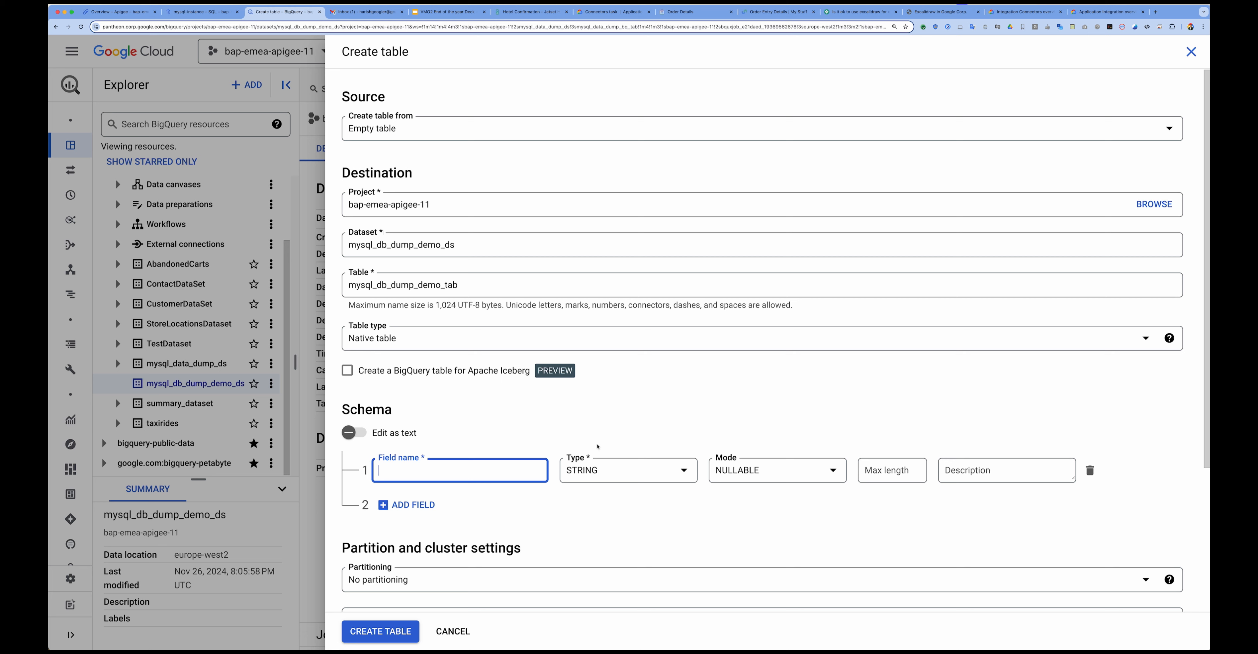
pyautogui.write('Pkey')
pyautogui.scroll(-1, 470, 495)
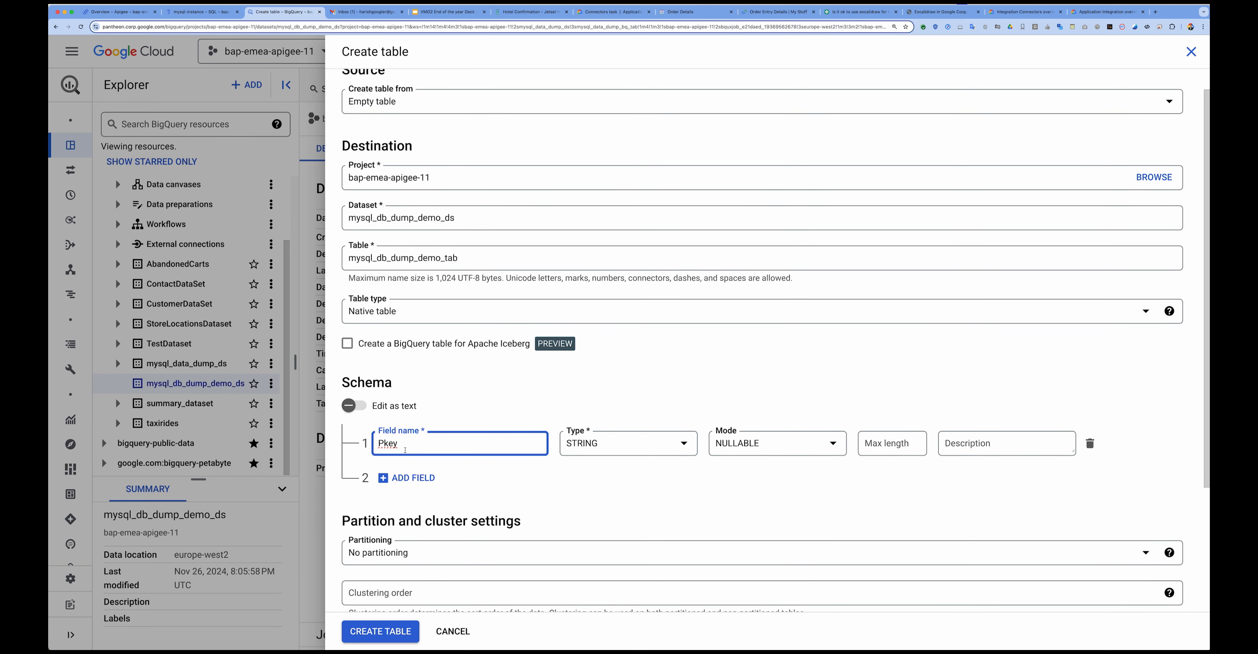
pyautogui.moveTo(402, 443); pyautogui.dragTo(348, 445)
pyautogui.write('p')
pyautogui.press('BackSpace')
pyautogui.write('primary_key')
# - Add four more string fields to the schema, named name, lastname, phone and salesforceid
pyautogui.click(398, 477)
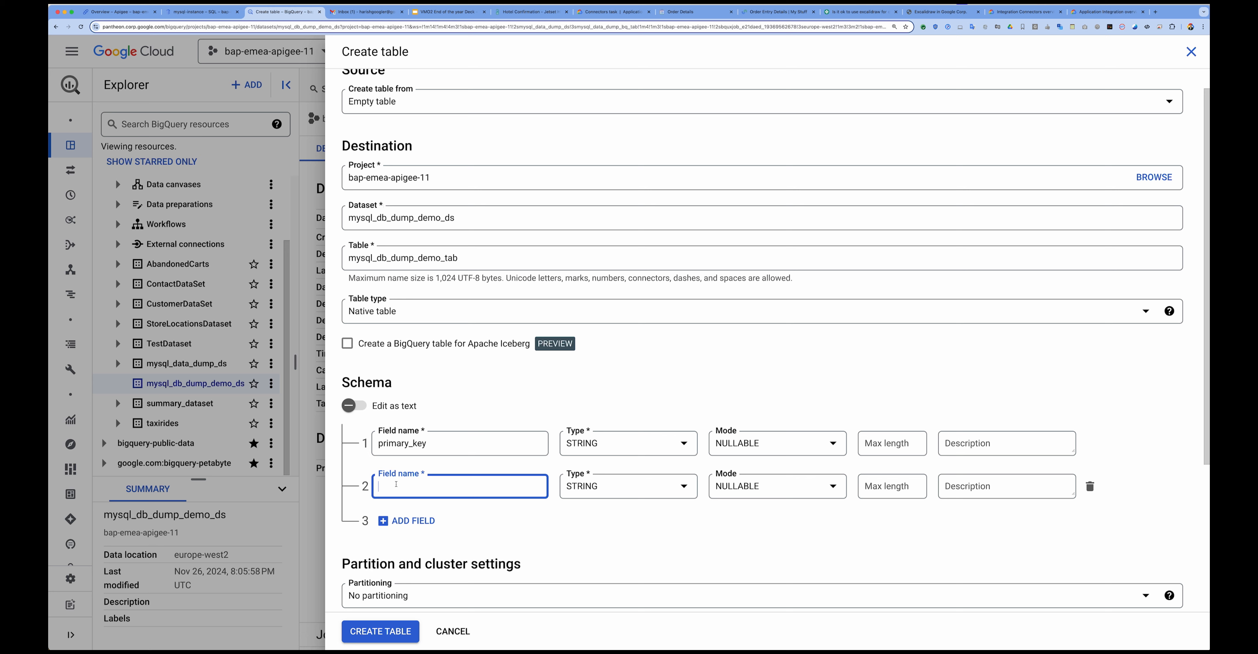
pyautogui.write('name')
pyautogui.click(391, 521)
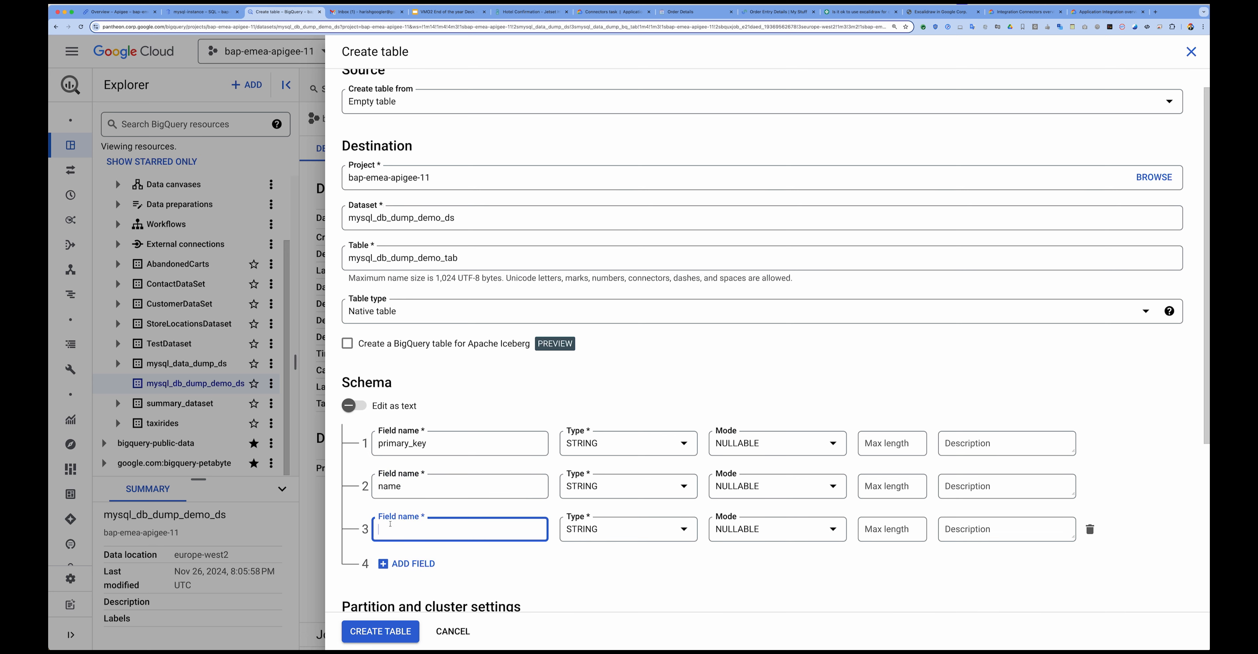
pyautogui.write('lastname')
pyautogui.click(395, 571)
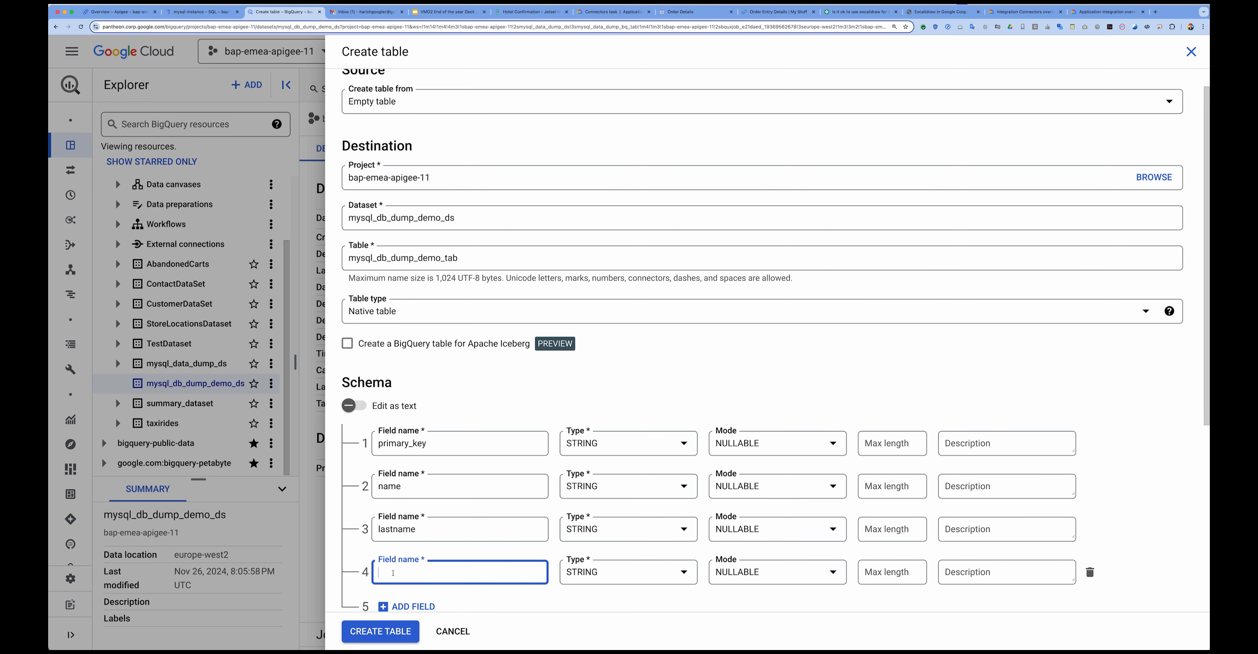
pyautogui.write('phone')
pyautogui.scroll(-3, 430, 481)
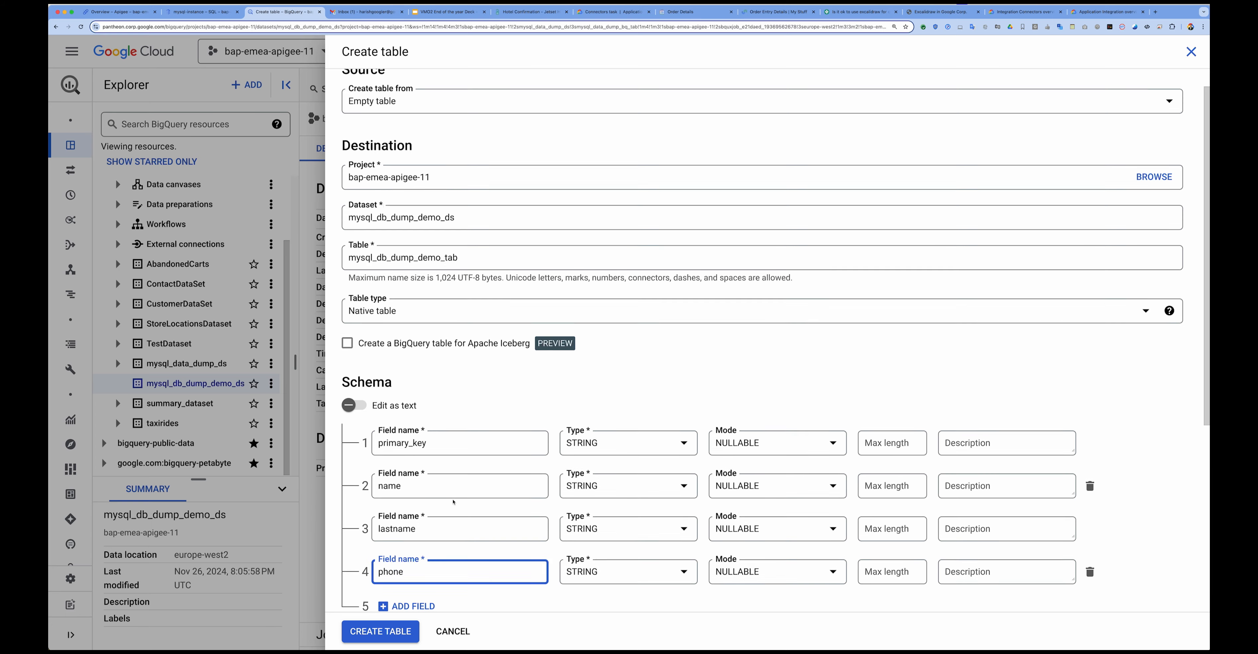
pyautogui.click(408, 452)
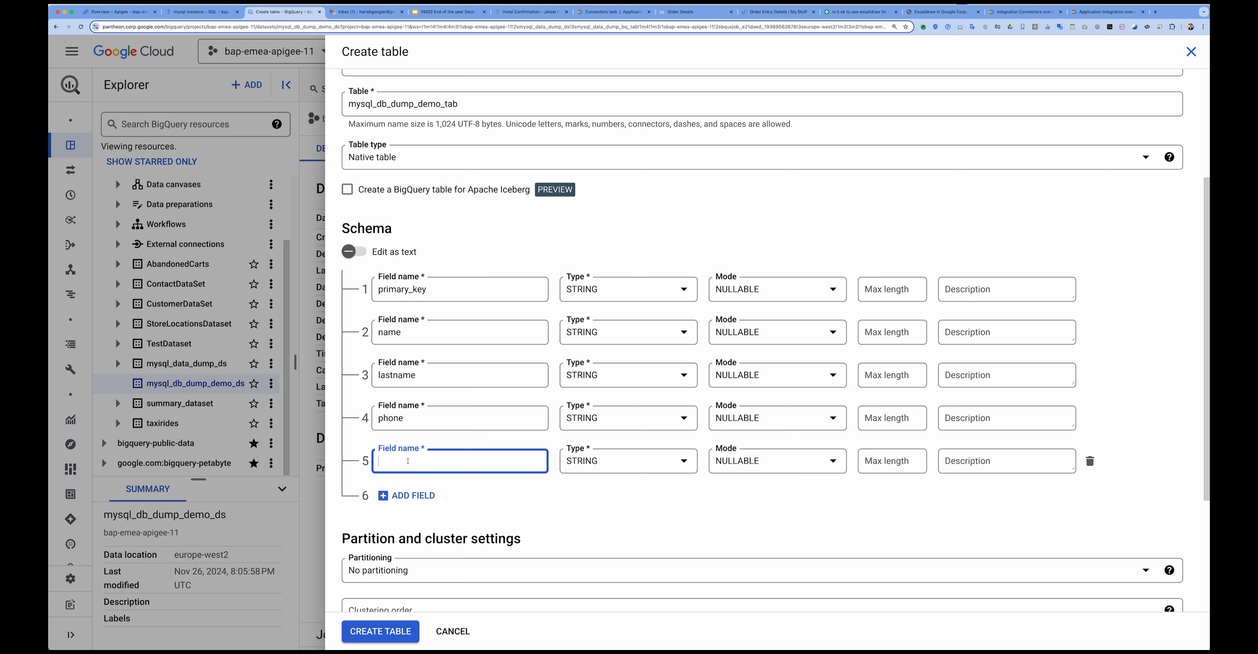
pyautogui.write('salesforceid')
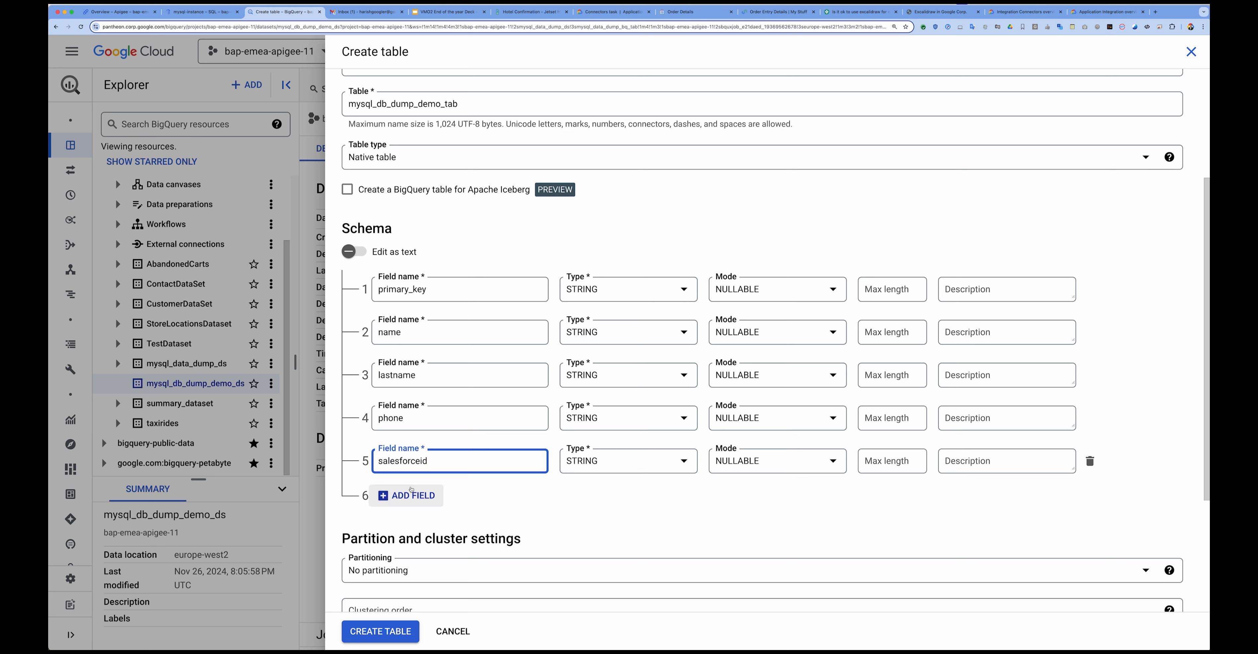
# - Add a sixth schema field named db_insertimestamp and set its type to TIMESTAMP
pyautogui.click(412, 494)
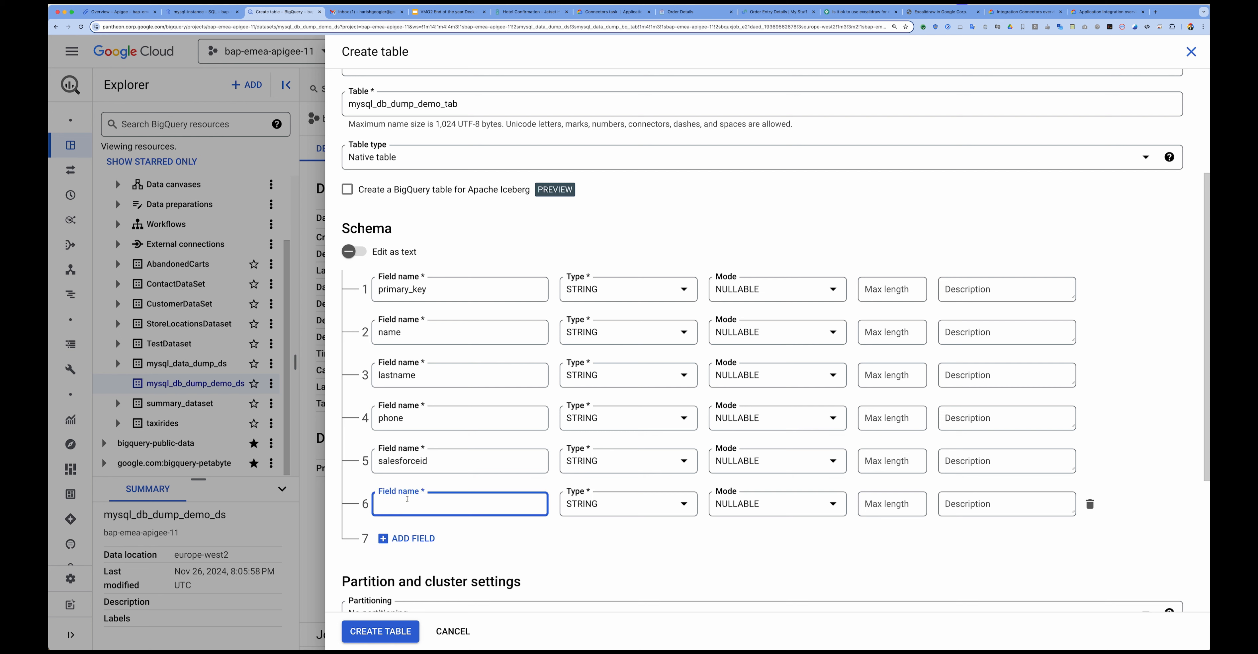
pyautogui.write('insertimest')
pyautogui.write('amp')
pyautogui.write('db')
pyautogui.press('BackSpace')
pyautogui.press('BackSpace')
pyautogui.write('db_')
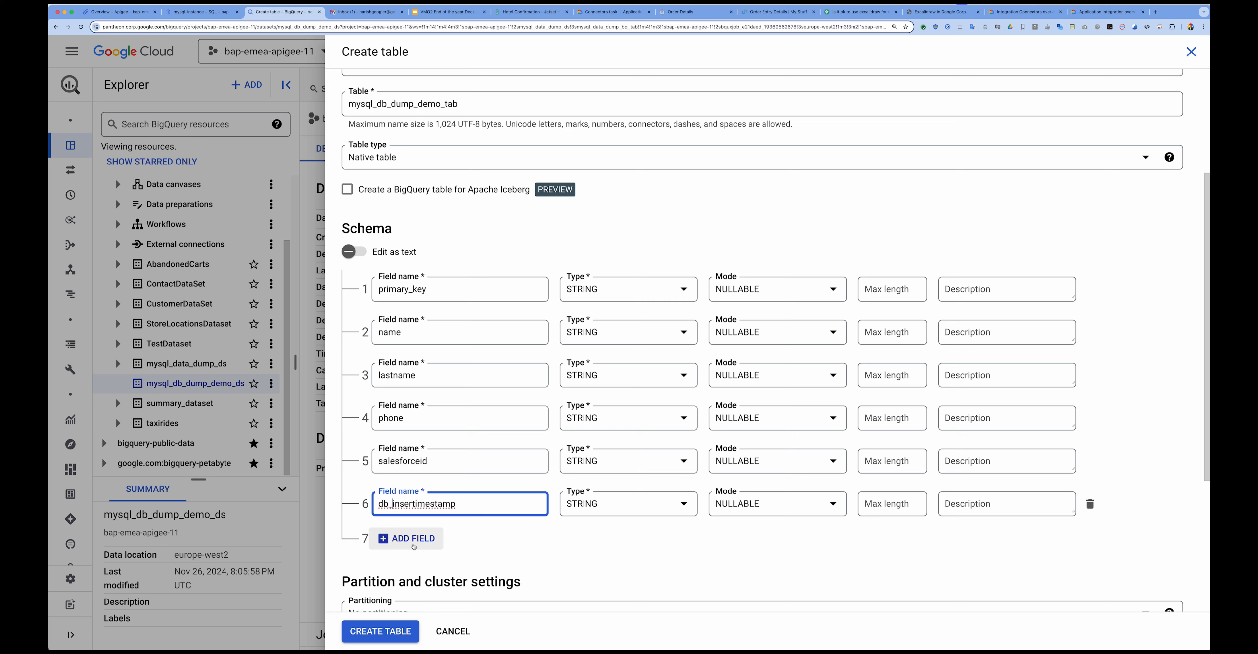
pyautogui.click(616, 504)
pyautogui.click(616, 503)
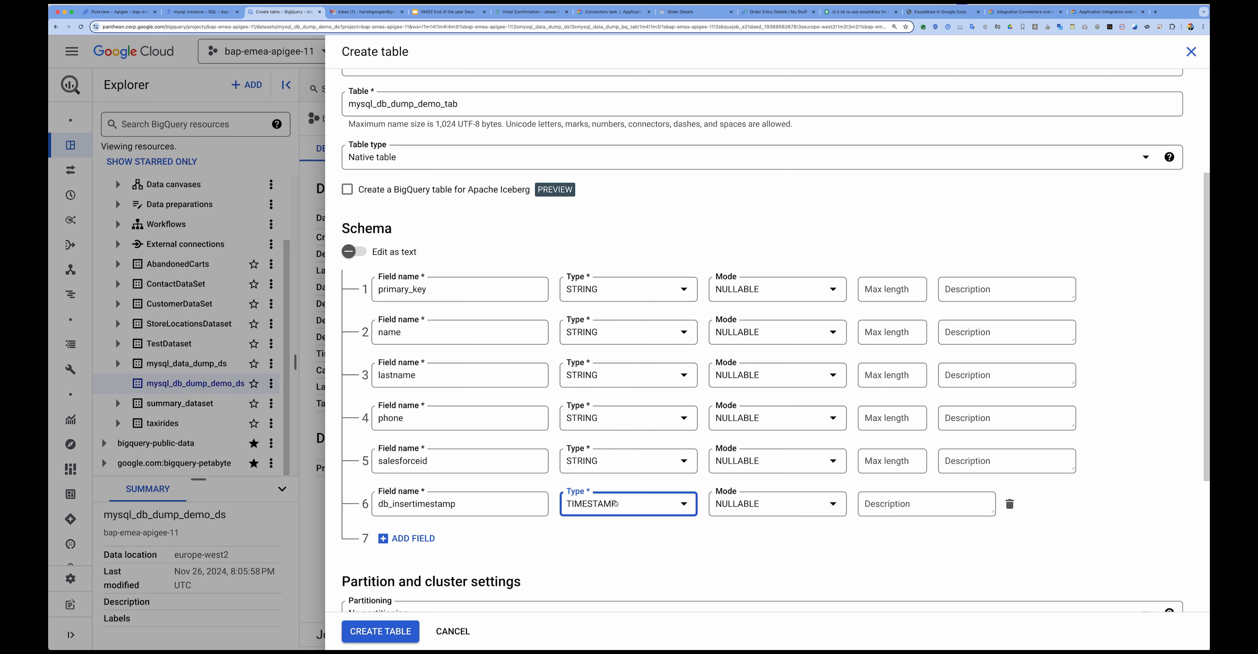
# - Create the table with this schema and open the new table's data preview
pyautogui.scroll(-2, 591, 429)
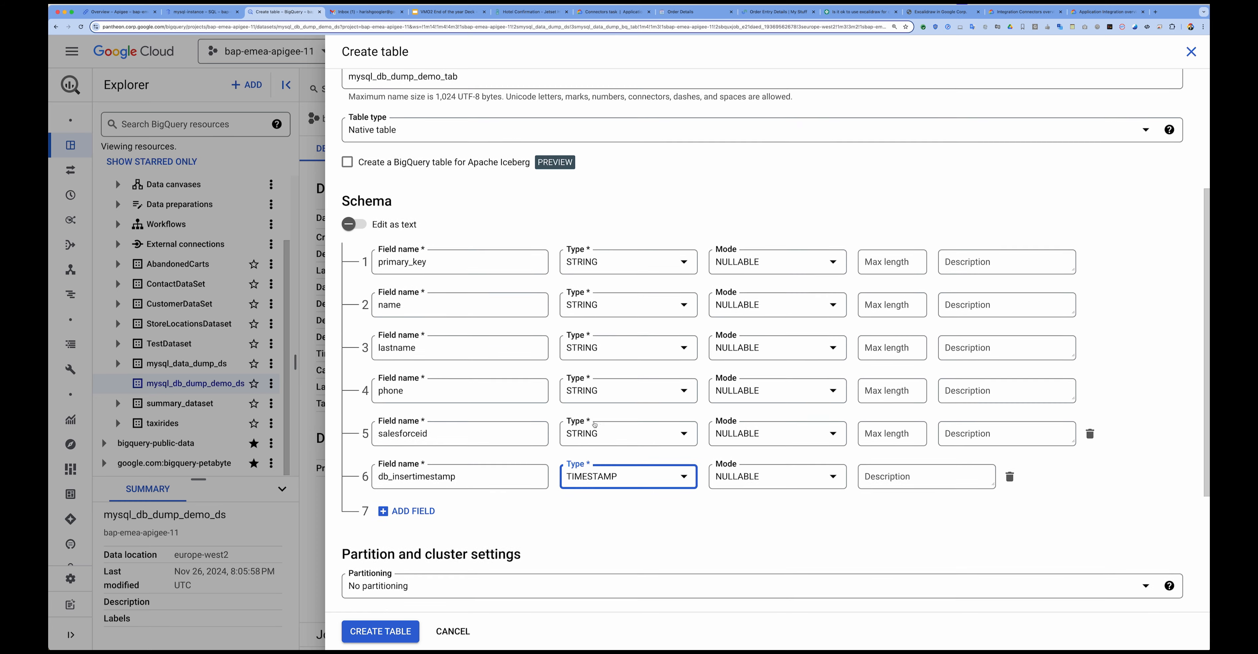
pyautogui.scroll(-2, 590, 432)
pyautogui.click(392, 636)
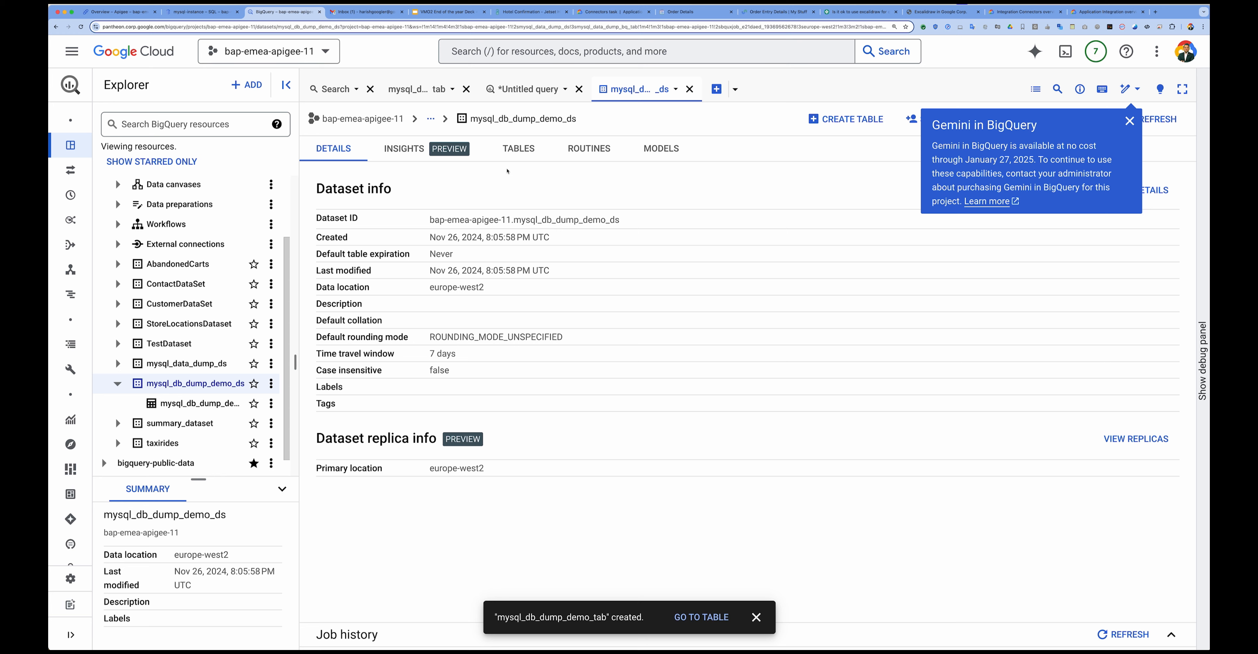
pyautogui.click(701, 616)
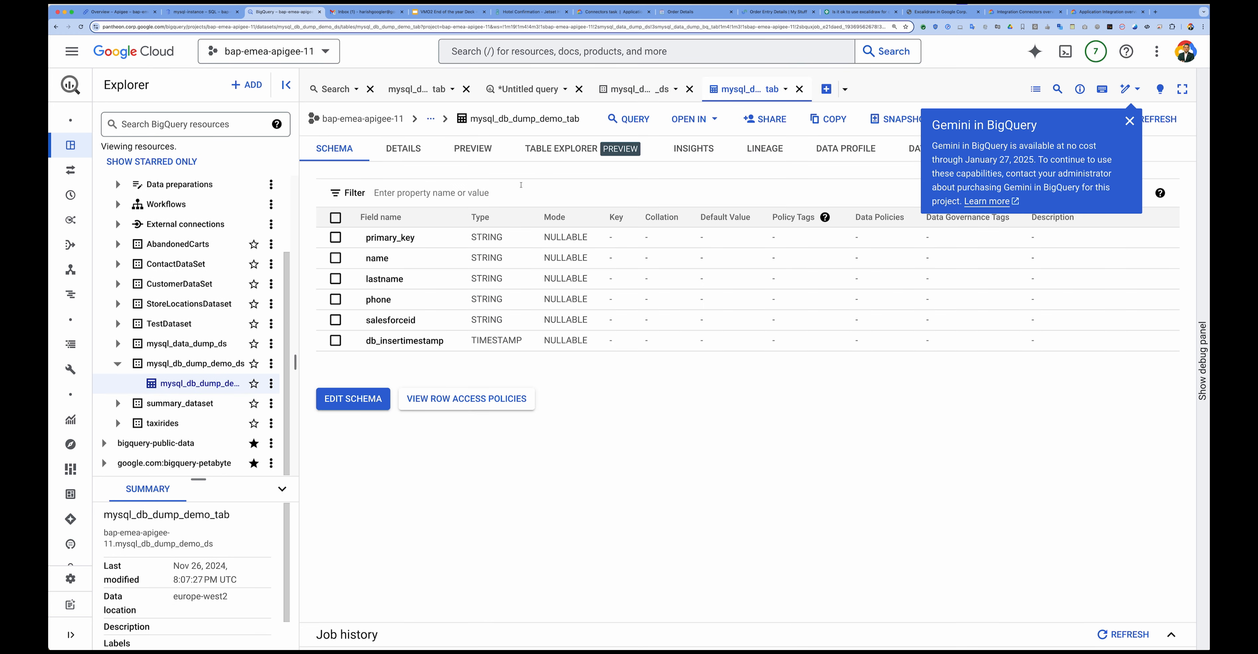
pyautogui.click(462, 152)
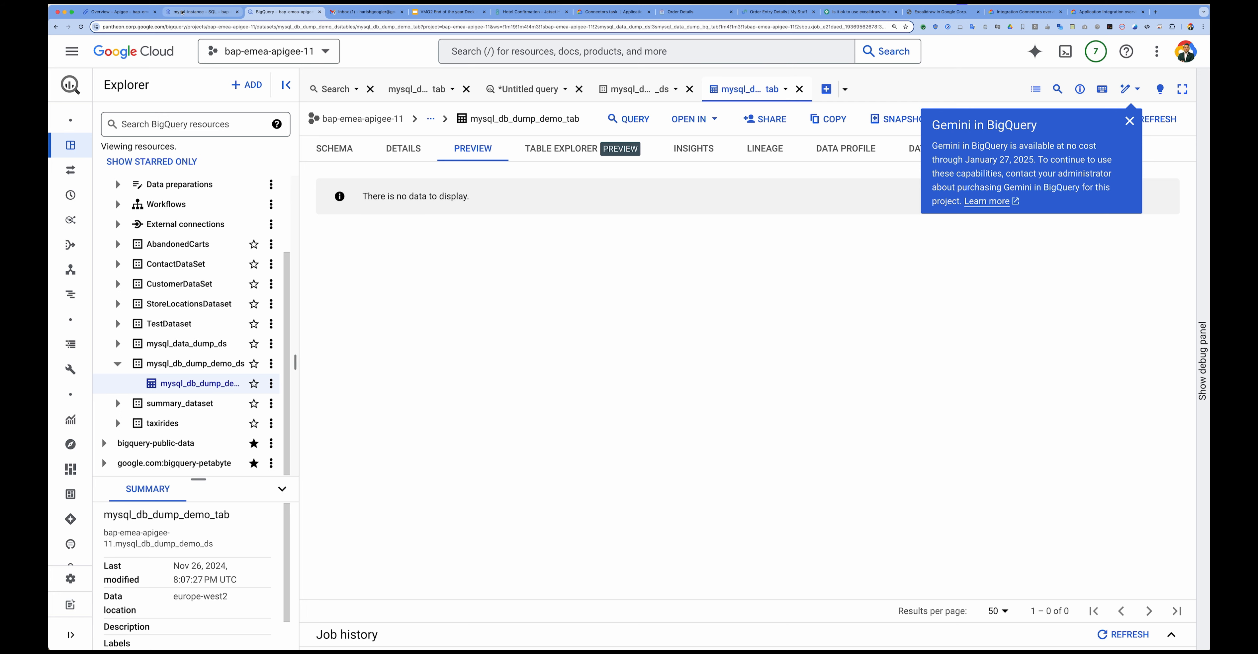
# - Switch to Integration Connectors in the Google Cloud console and open its list of connections
pyautogui.click(200, 12)
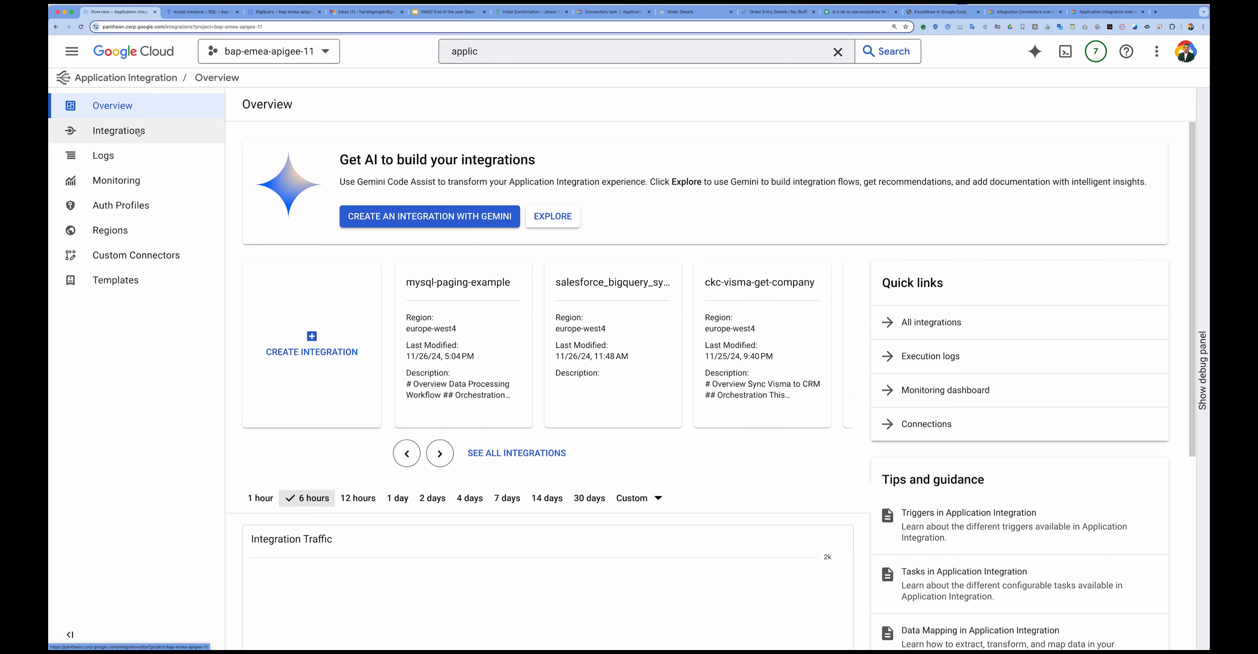
pyautogui.click(71, 51)
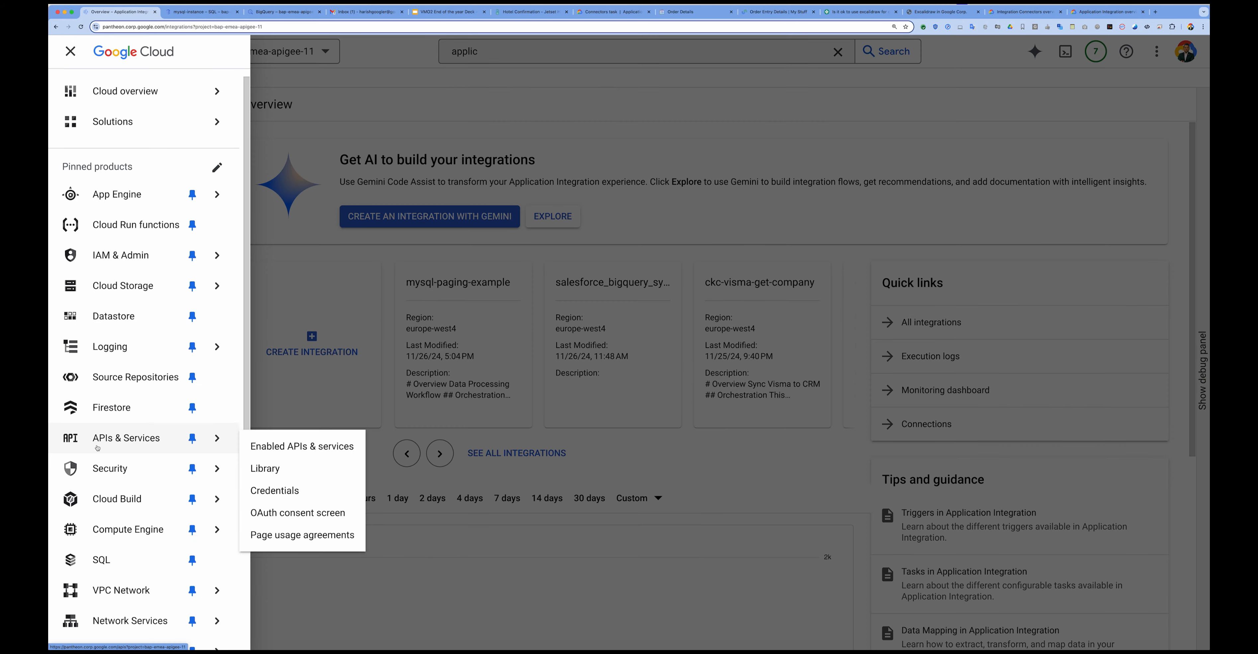
pyautogui.scroll(-5, 98, 447)
pyautogui.moveTo(128, 559)
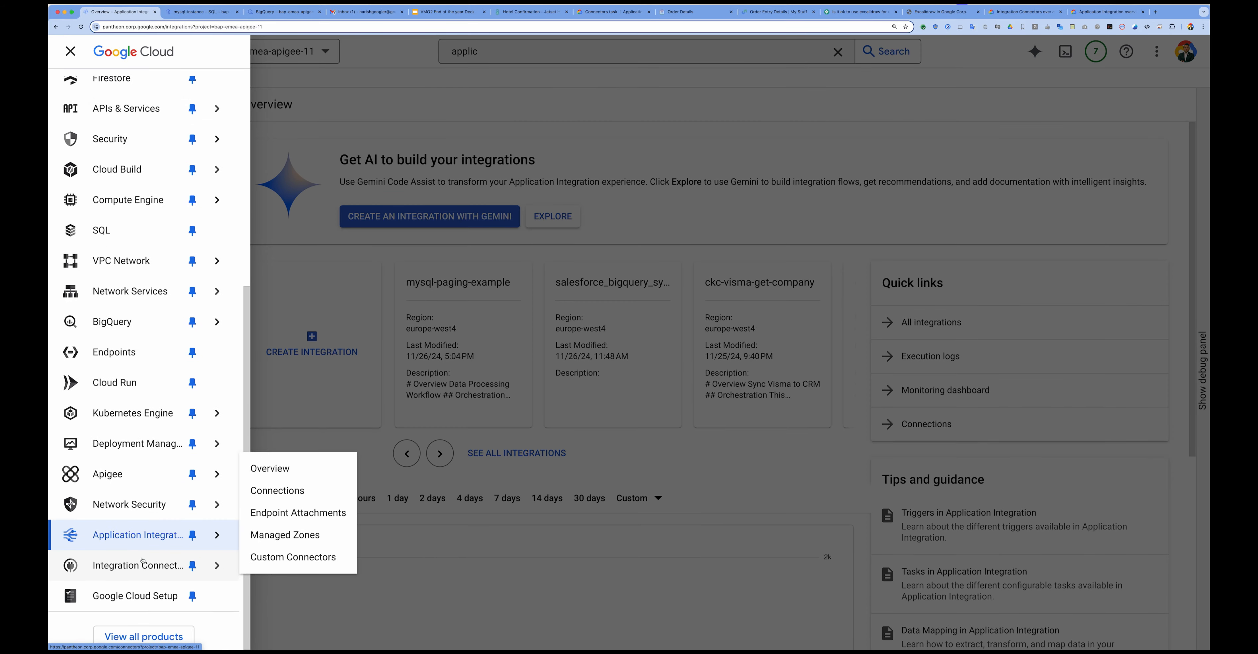
pyautogui.click(122, 567)
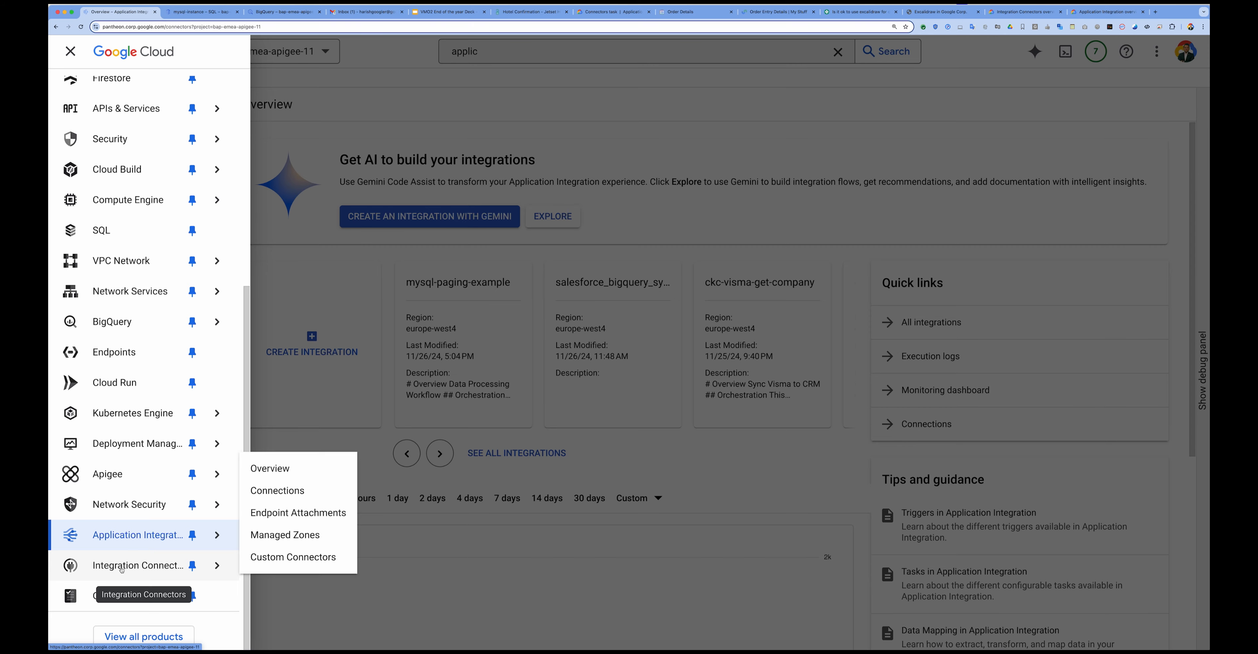
pyautogui.click(164, 153)
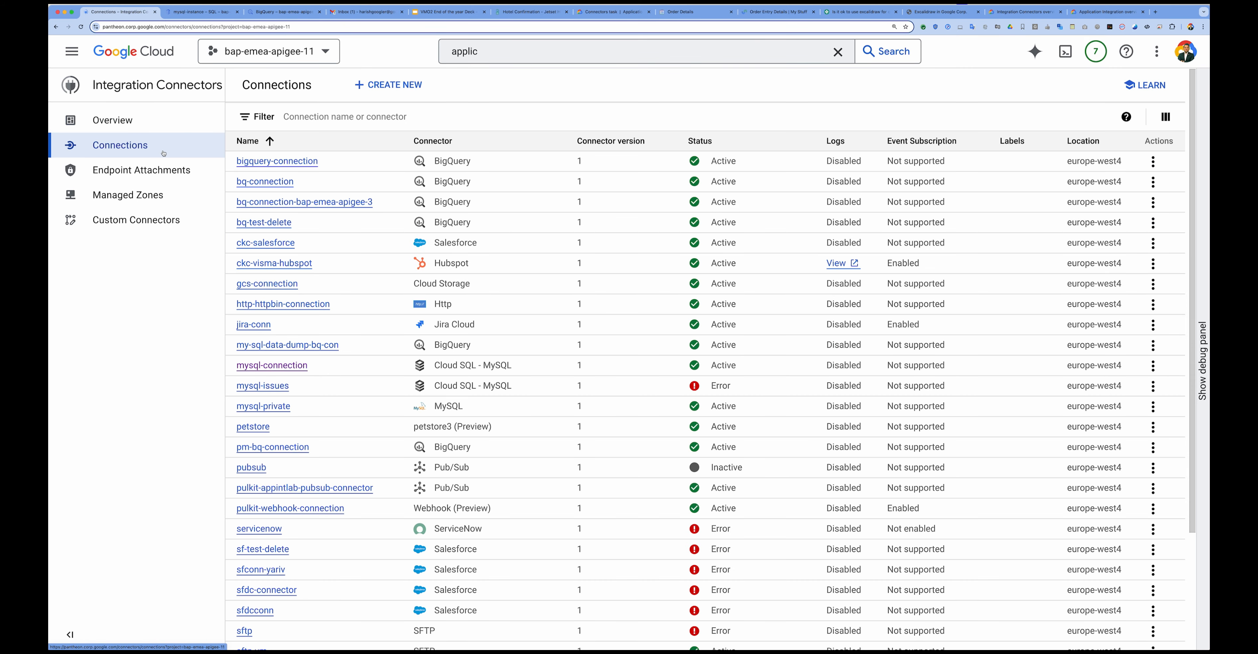
# - Start a new connection, set its region to europe-west4 (Netherlands) and continue to the connection details
pyautogui.click(395, 88)
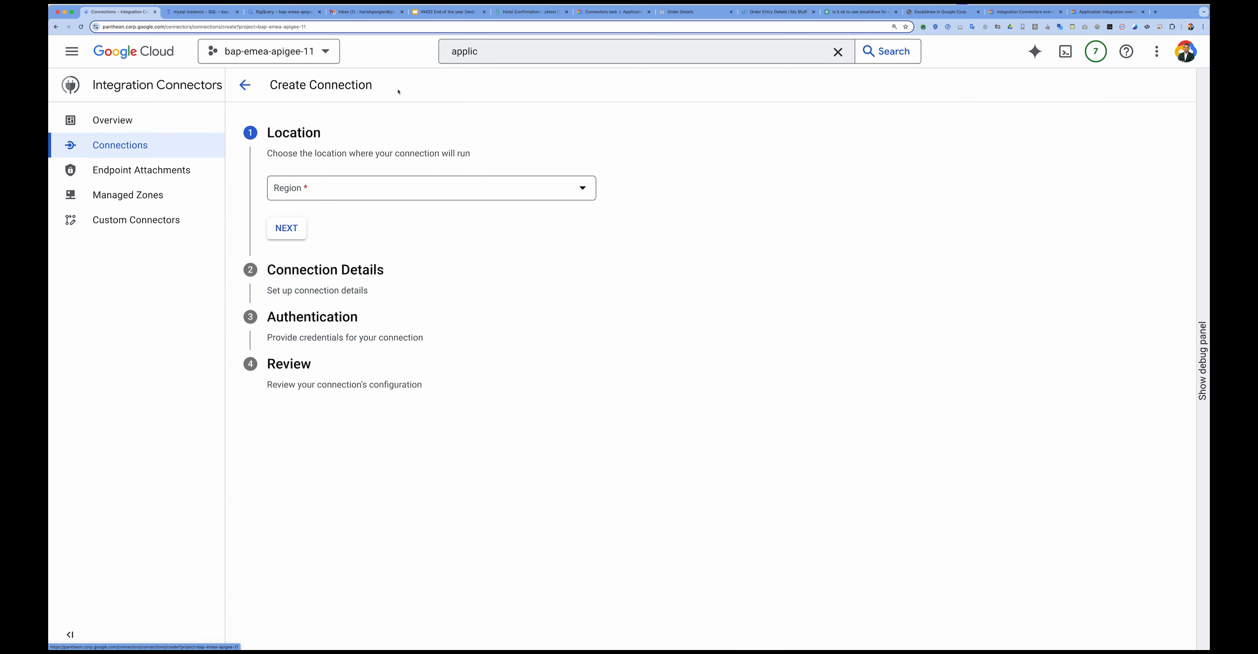
pyautogui.click(342, 187)
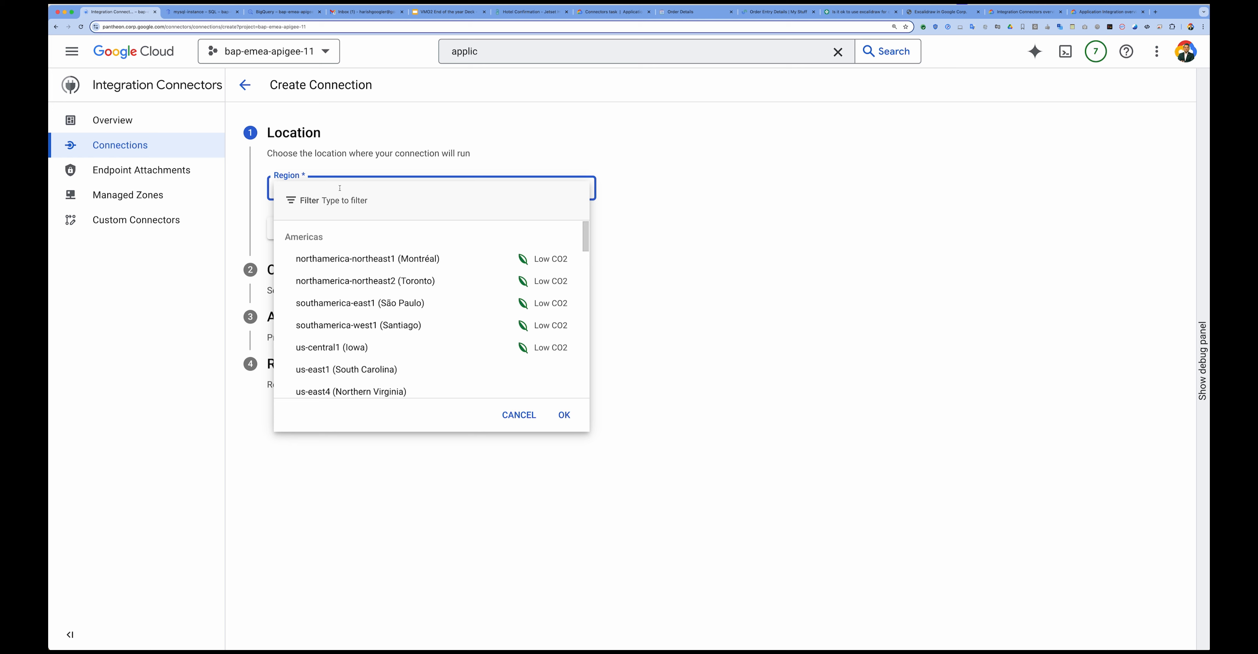
pyautogui.click(339, 188)
pyautogui.write('europ')
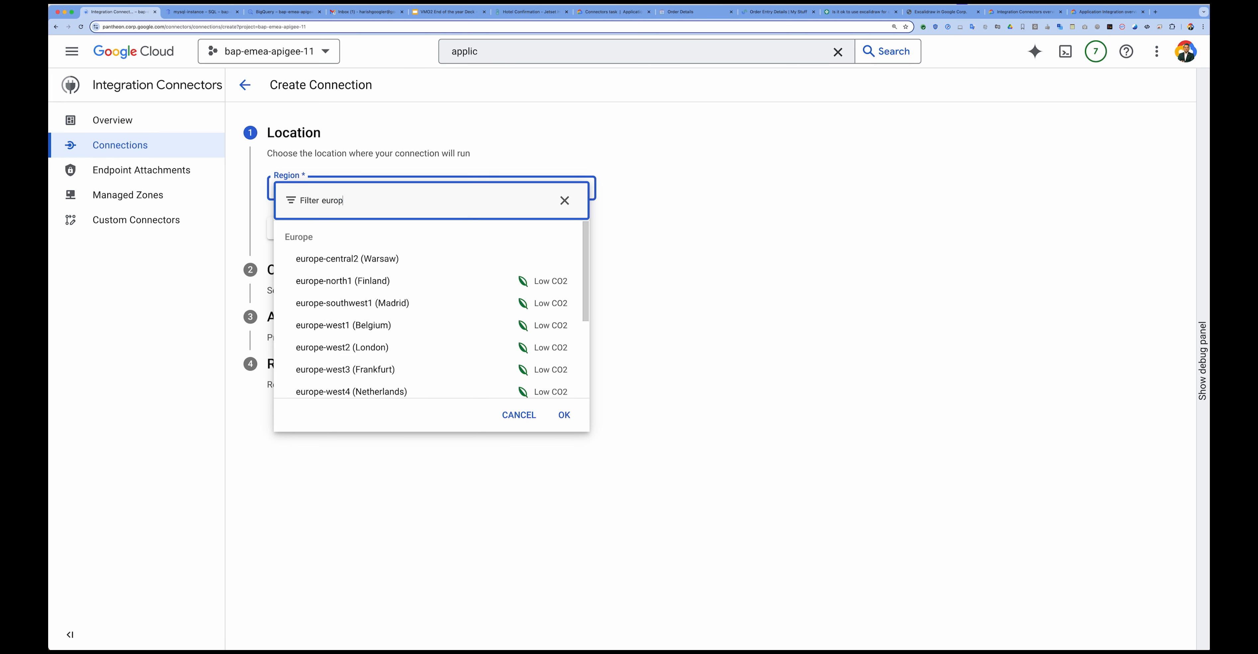
pyautogui.write('se')
pyautogui.press('BackSpace')
pyautogui.scroll(-1, 342, 332)
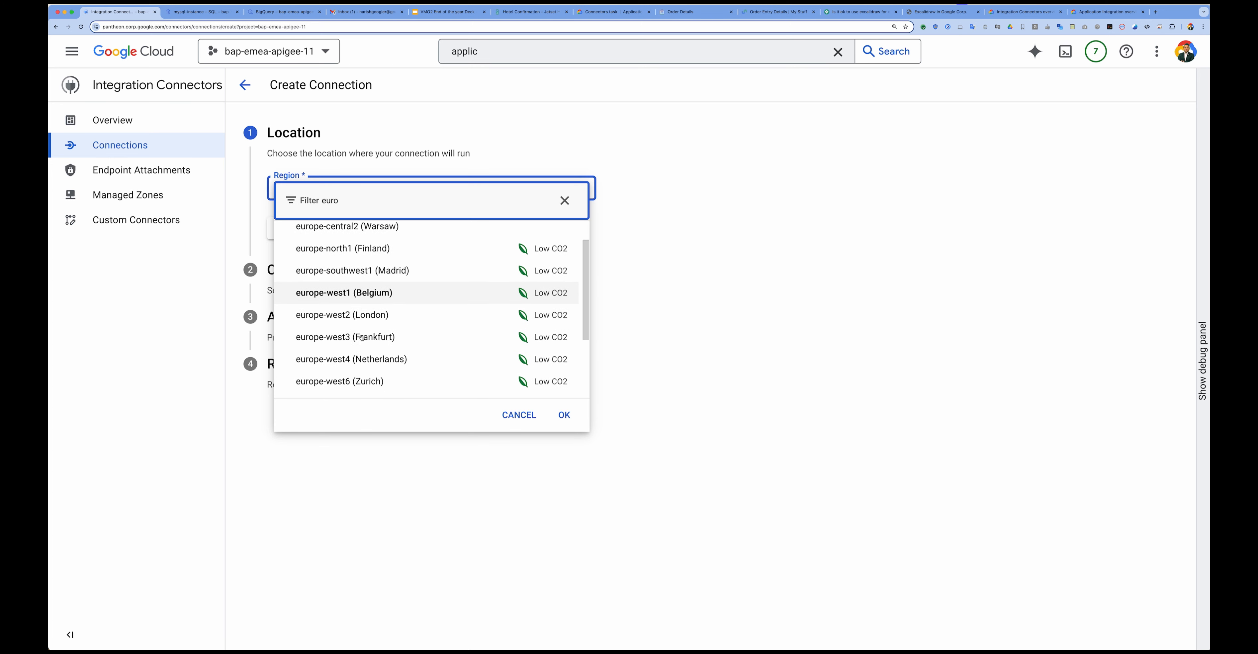
pyautogui.click(356, 365)
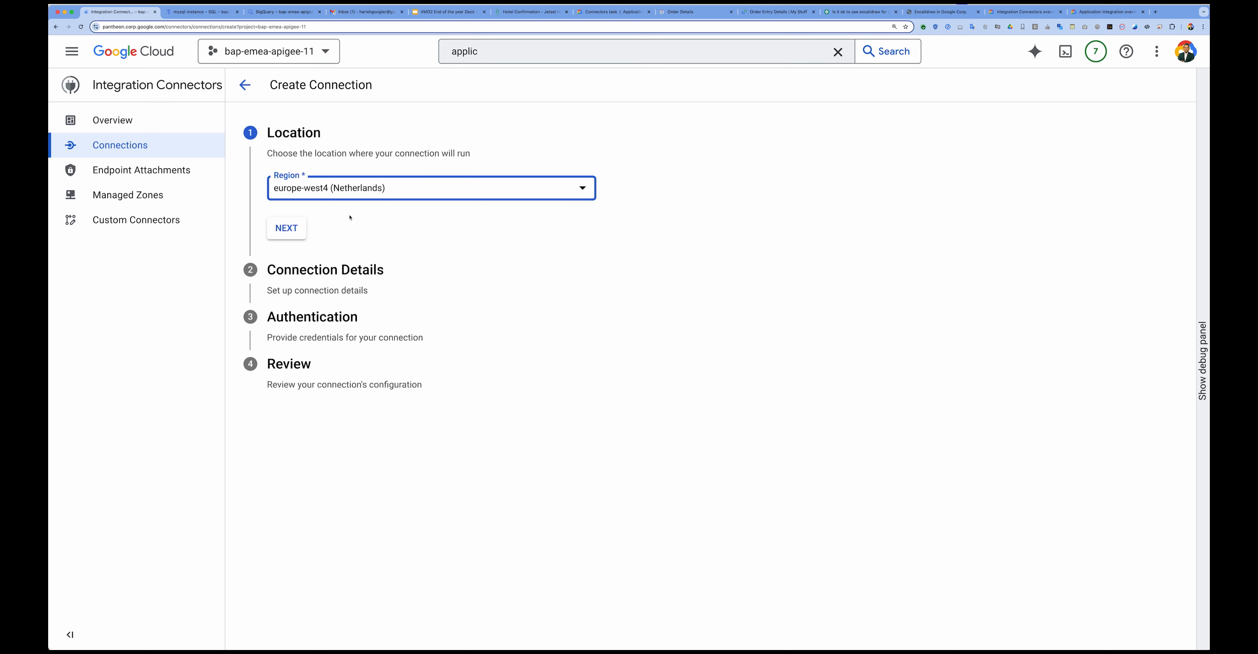
pyautogui.click(291, 228)
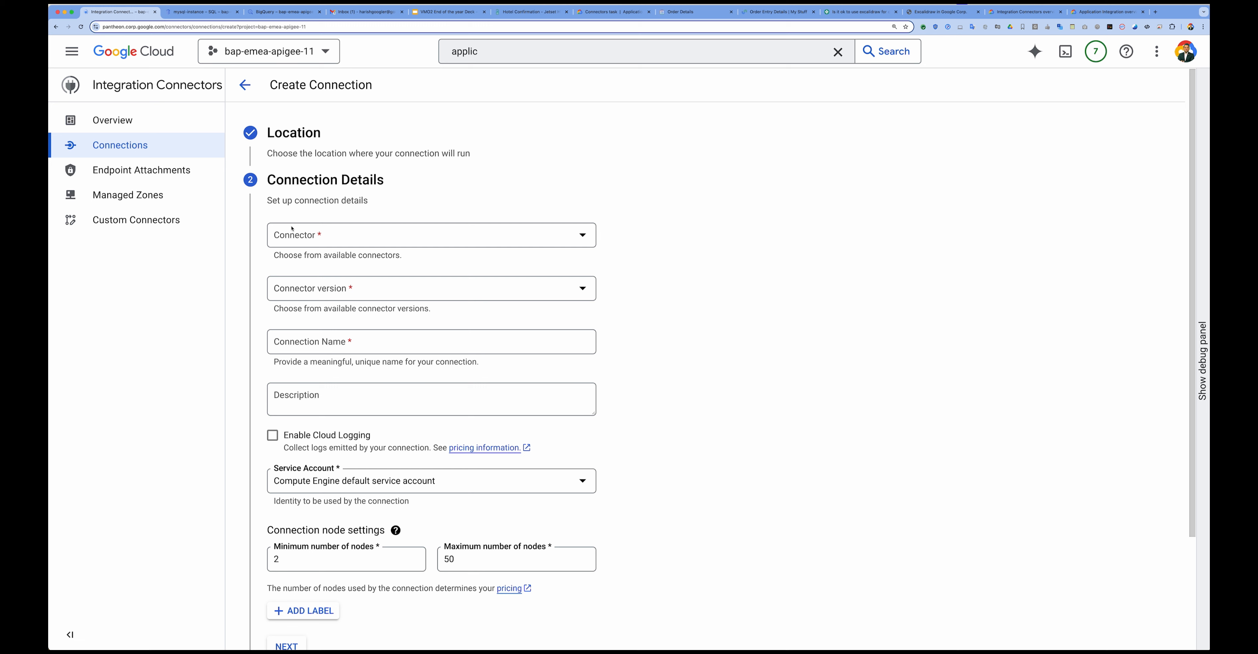
# - Choose BigQuery as the connector for the new connection
pyautogui.click(323, 244)
pyautogui.click(324, 241)
pyautogui.write('bi')
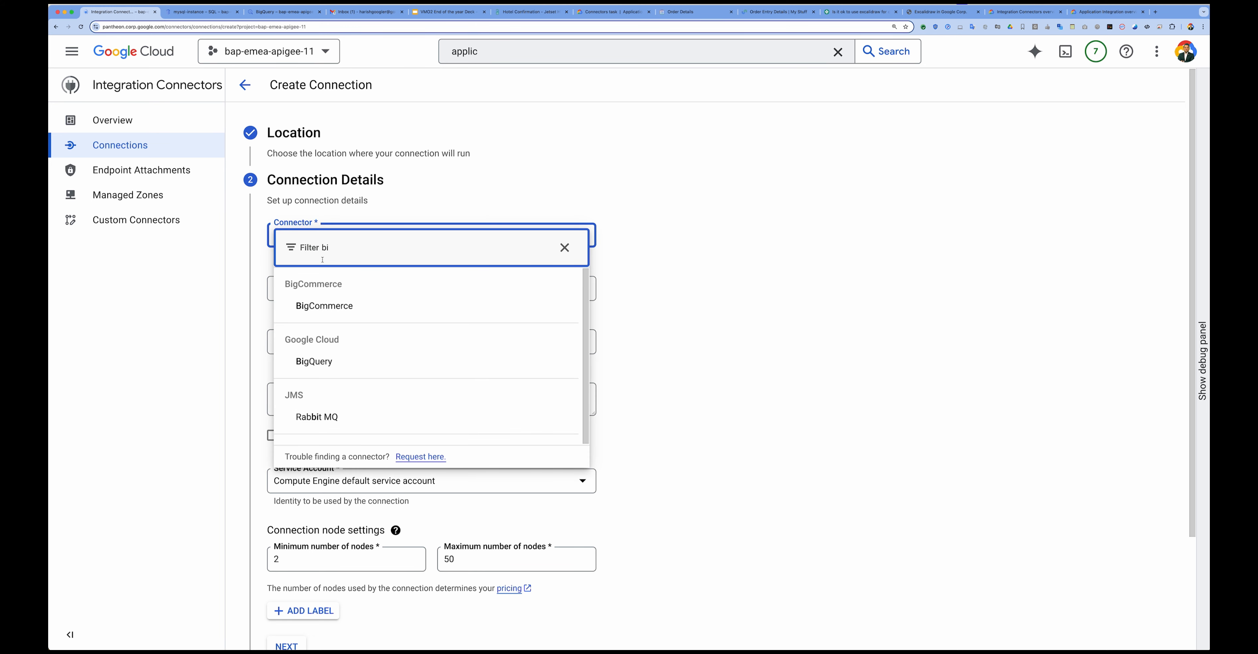
pyautogui.click(337, 361)
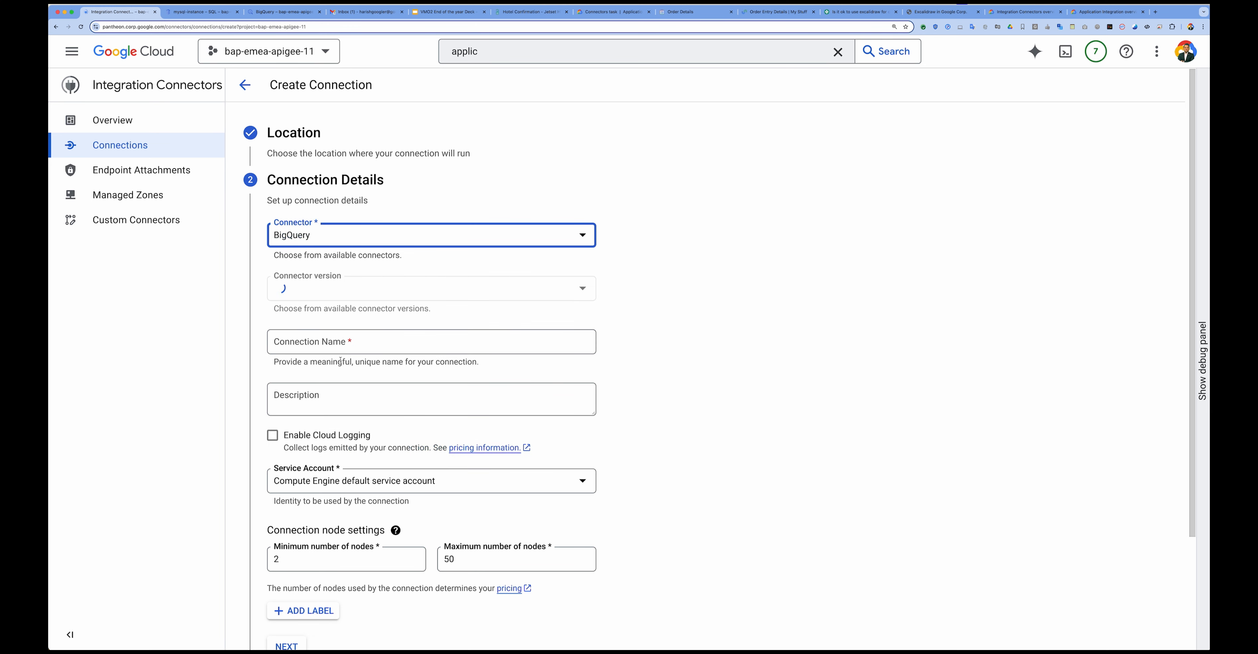
# - Enter mysql_dump_demo_conn as the connection name
pyautogui.scroll(-2, 349, 308)
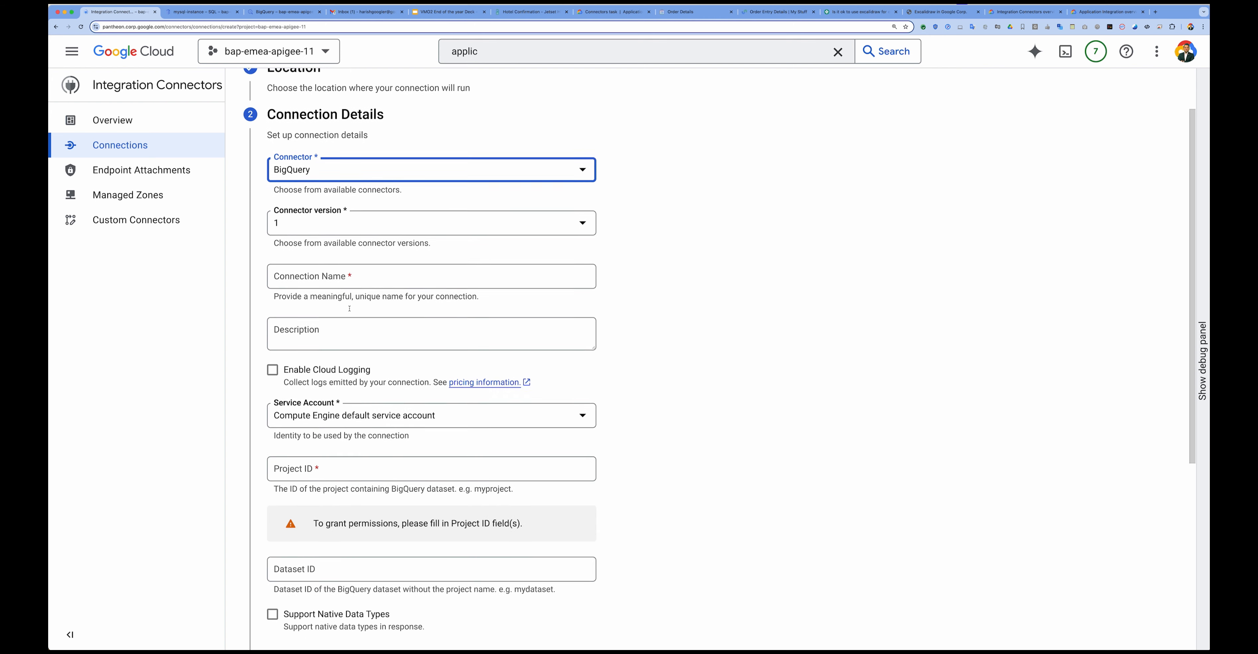
pyautogui.click(336, 274)
pyautogui.write('my')
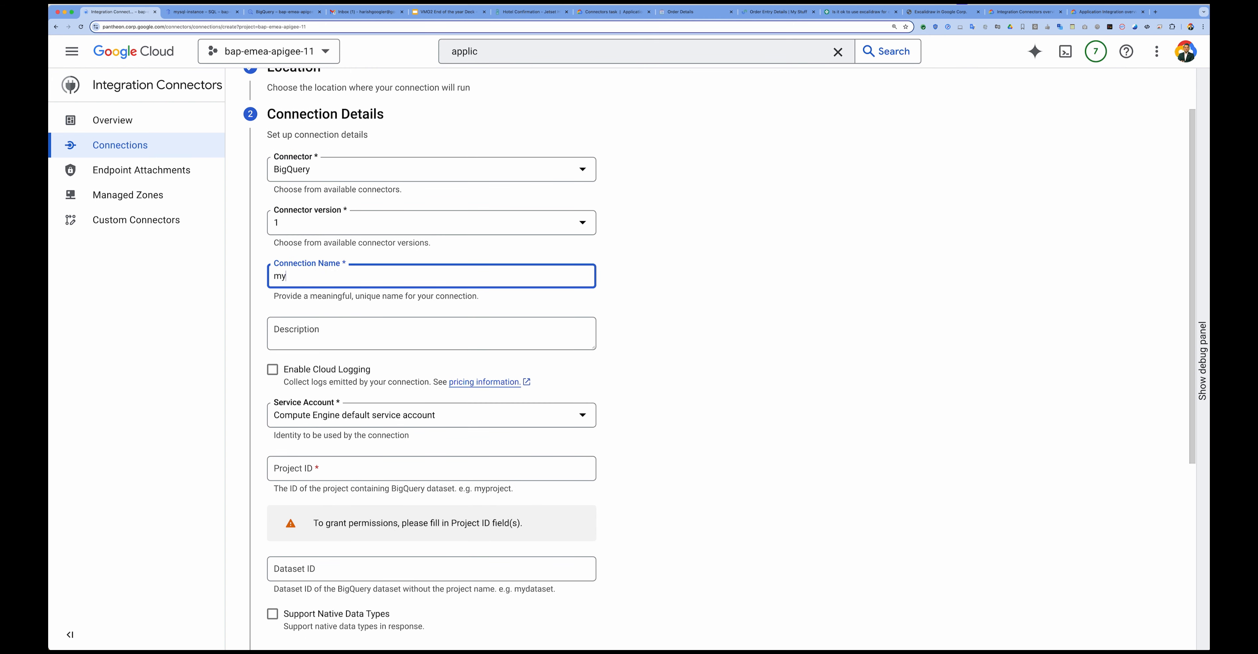
pyautogui.write('sql_dump_demo_conn')
pyautogui.scroll(-3, 315, 424)
pyautogui.click(313, 353)
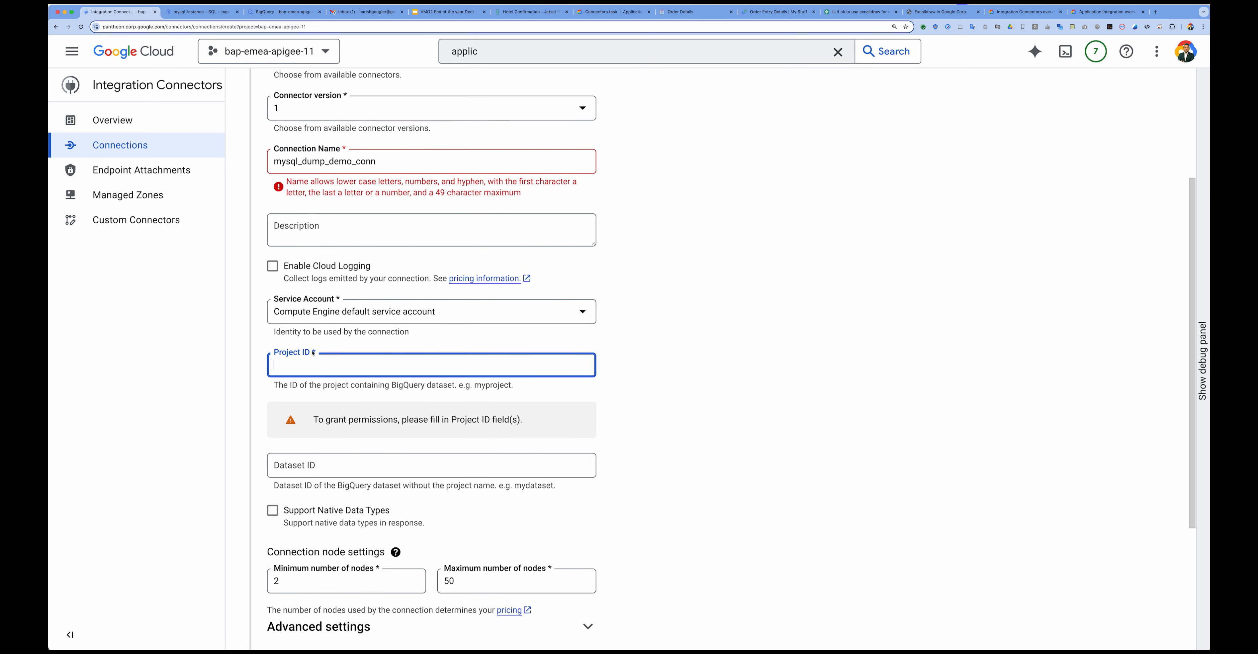
# - Replace the underscores in the connection name with hyphens so it reads mysql-dump-demo-conn
pyautogui.scroll(1, 304, 204)
pyautogui.click(299, 191)
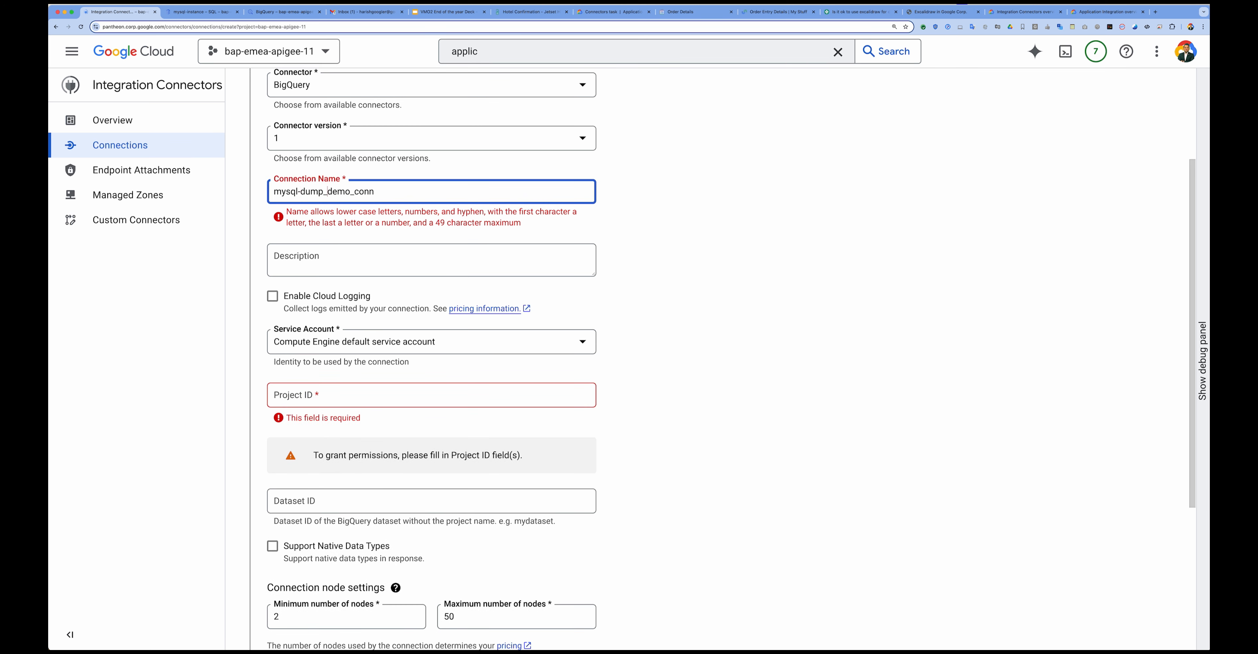
pyautogui.click(327, 192)
pyautogui.write('-')
pyautogui.press('BackSpace')
pyautogui.press('BackSpace')
pyautogui.write('-')
pyautogui.click(349, 192)
pyautogui.press('BackSpace')
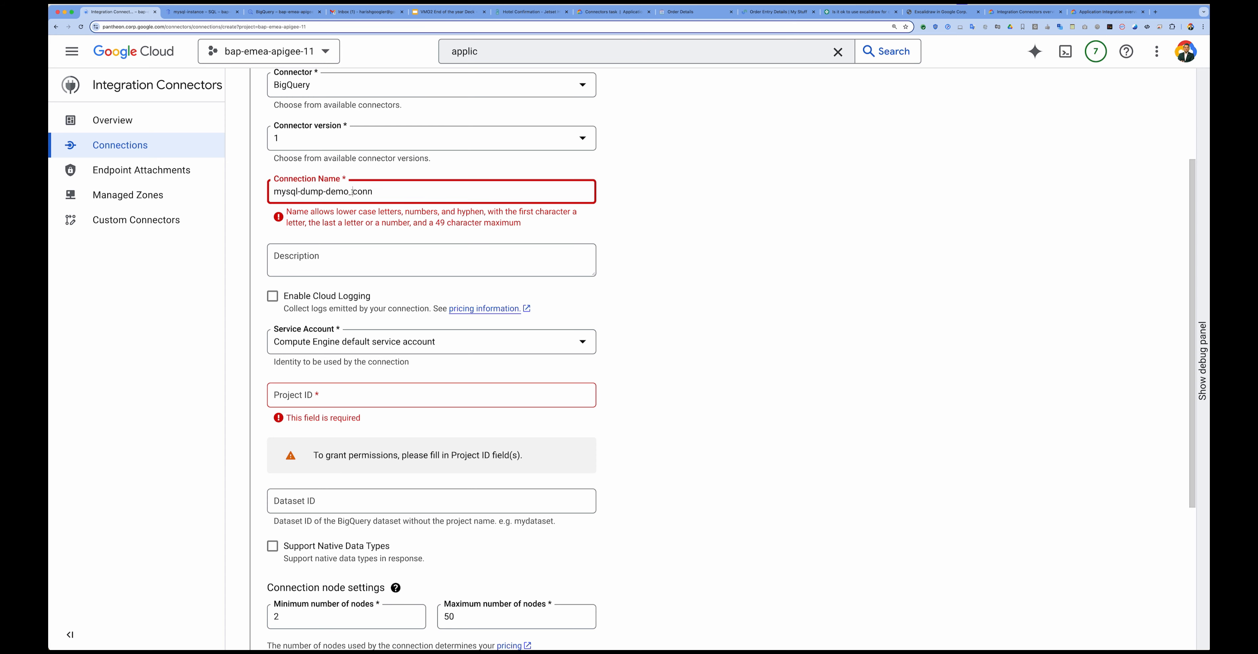
pyautogui.write('-')
# - Copy the project ID bap-emea-apigee-11 from the project list and enter it as the connection's Project ID
pyautogui.click(306, 387)
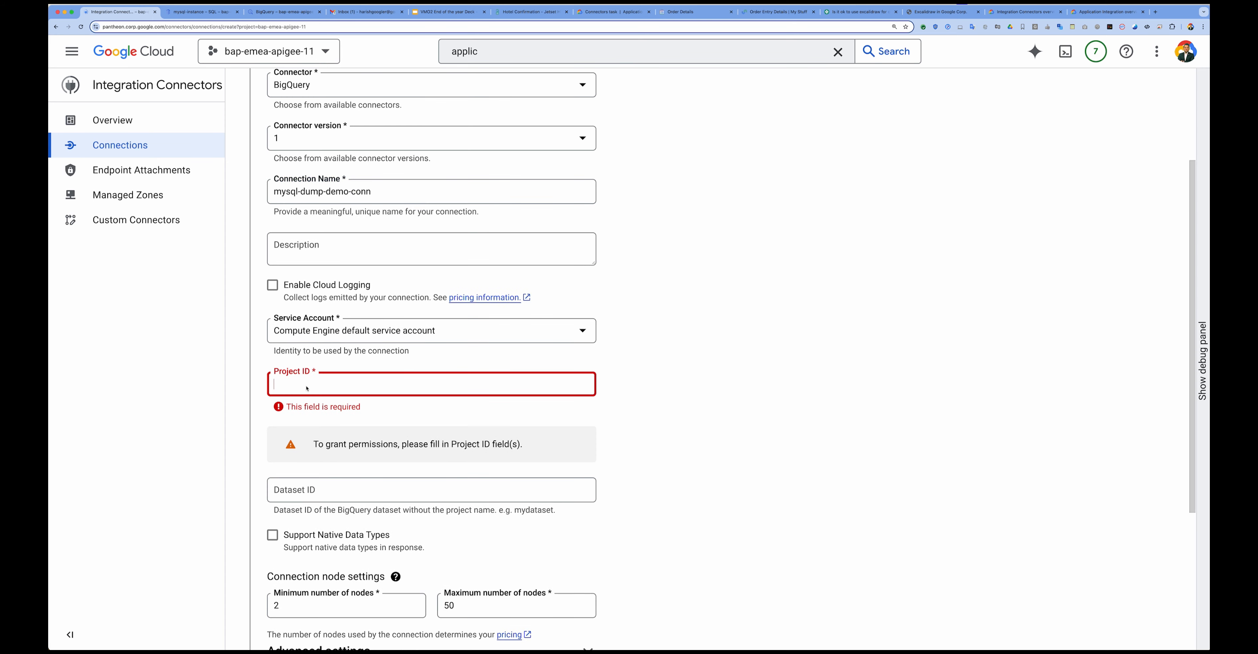
pyautogui.click(317, 58)
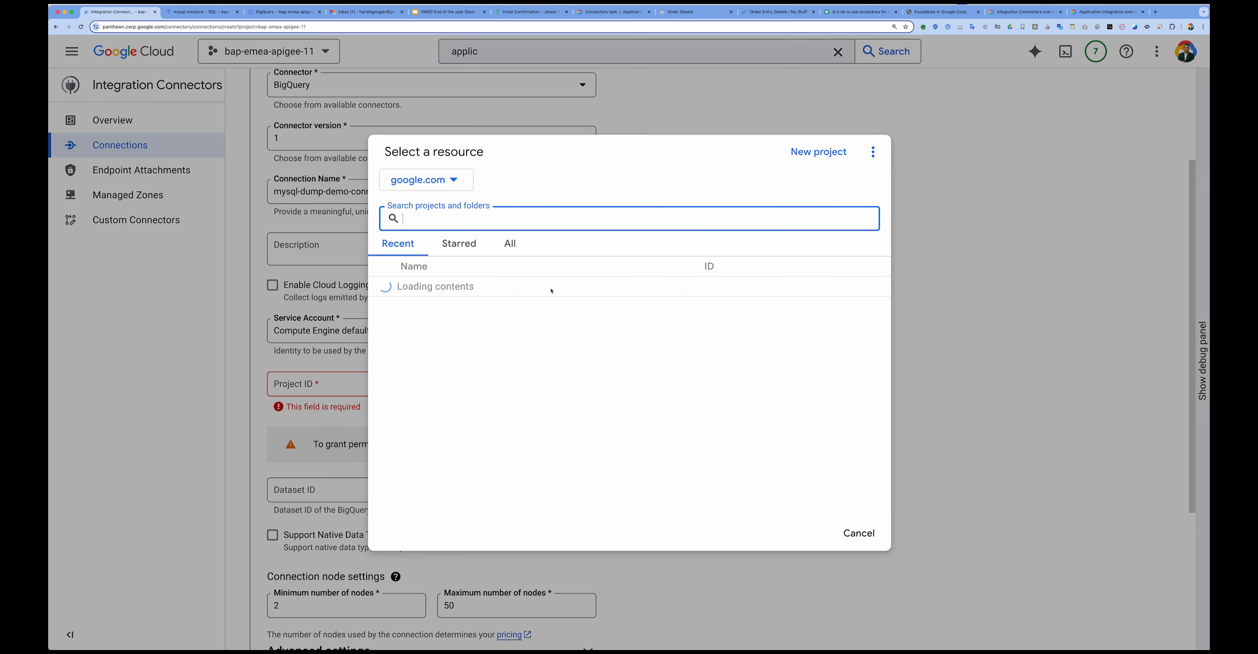
pyautogui.moveTo(677, 288); pyautogui.dragTo(798, 290)
pyautogui.press('super+c')
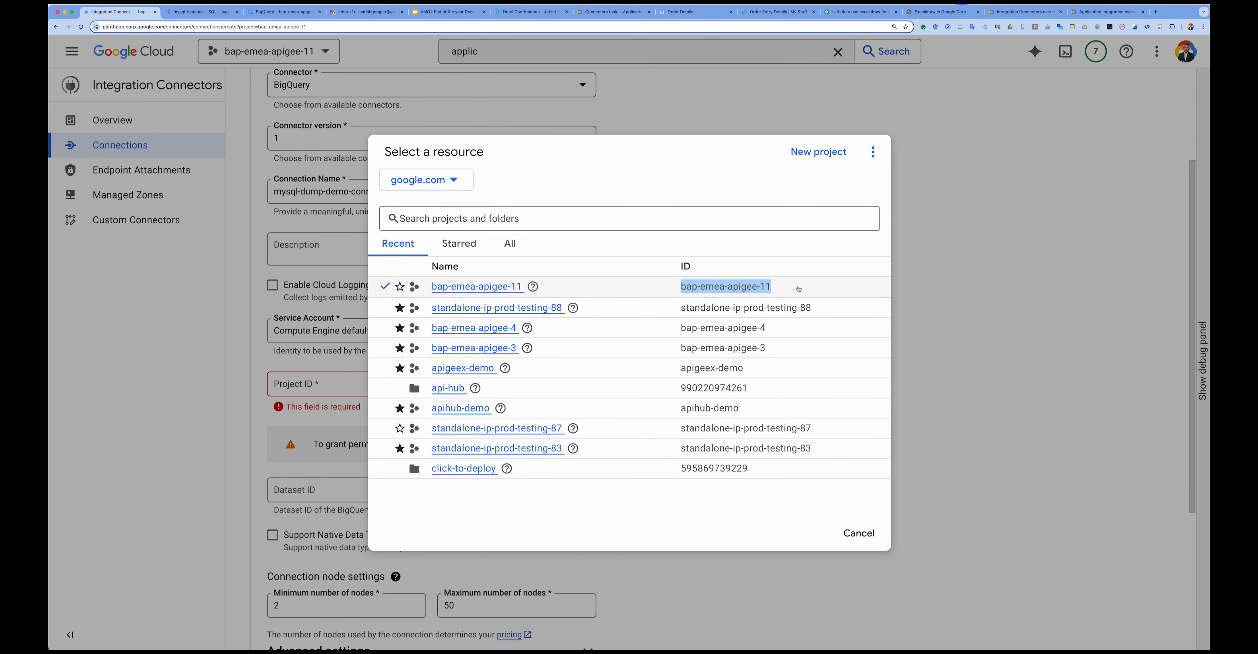
pyautogui.click(996, 347)
pyautogui.click(384, 382)
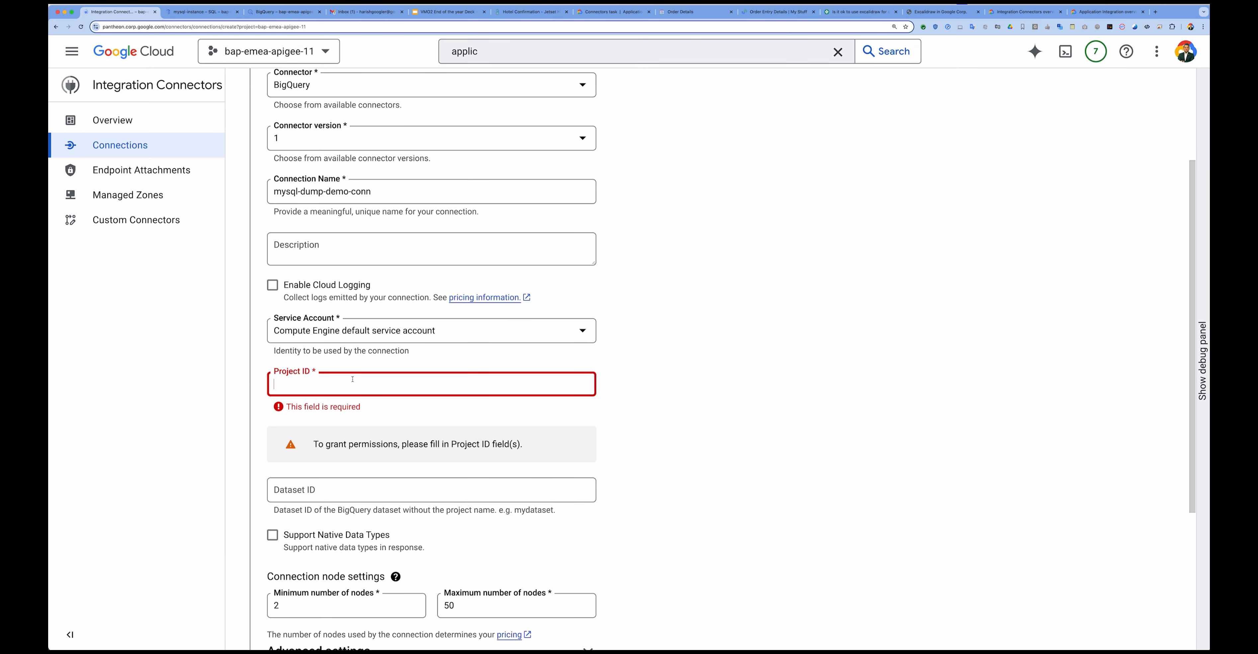
pyautogui.press('super+v')
# - Examine the service account's IAM role notice for the entered project ID
pyautogui.scroll(-3, 623, 428)
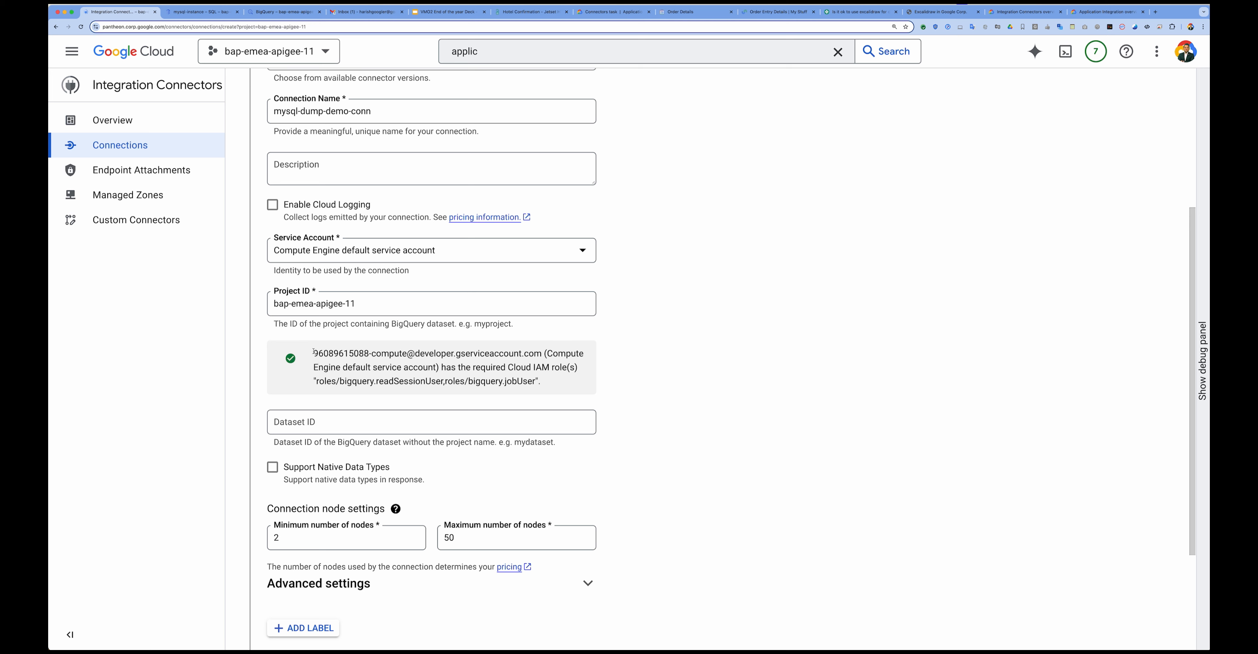
pyautogui.moveTo(313, 351); pyautogui.dragTo(505, 354)
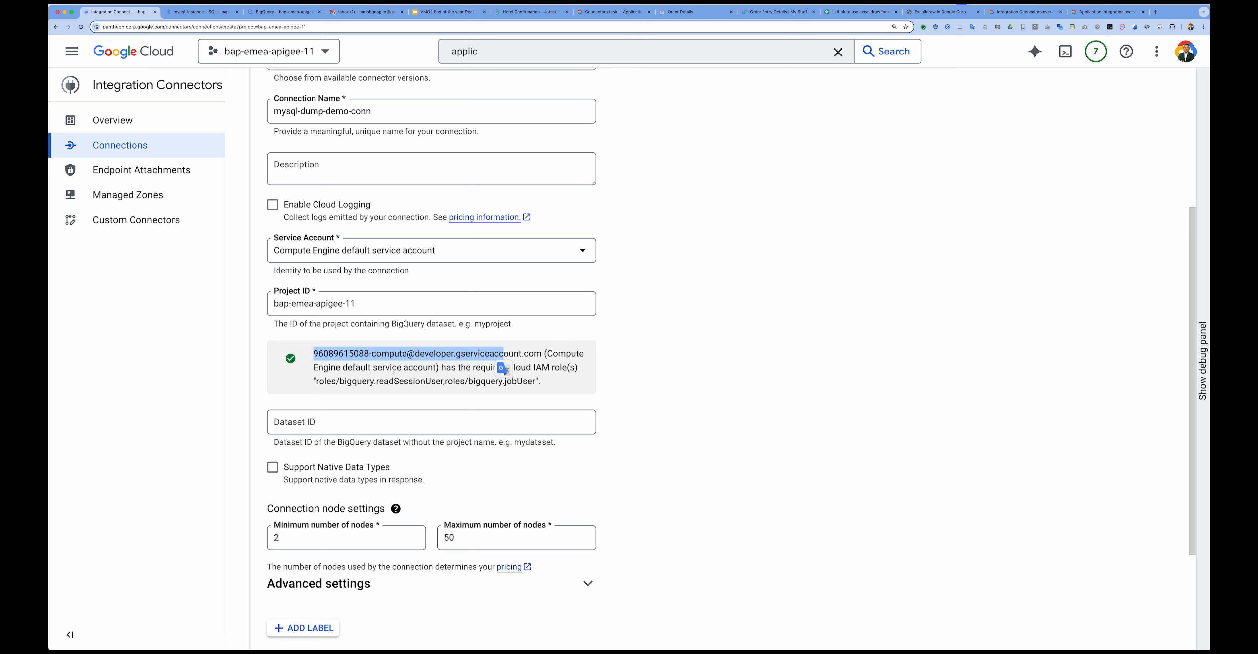
pyautogui.moveTo(361, 306); pyautogui.dragTo(251, 303)
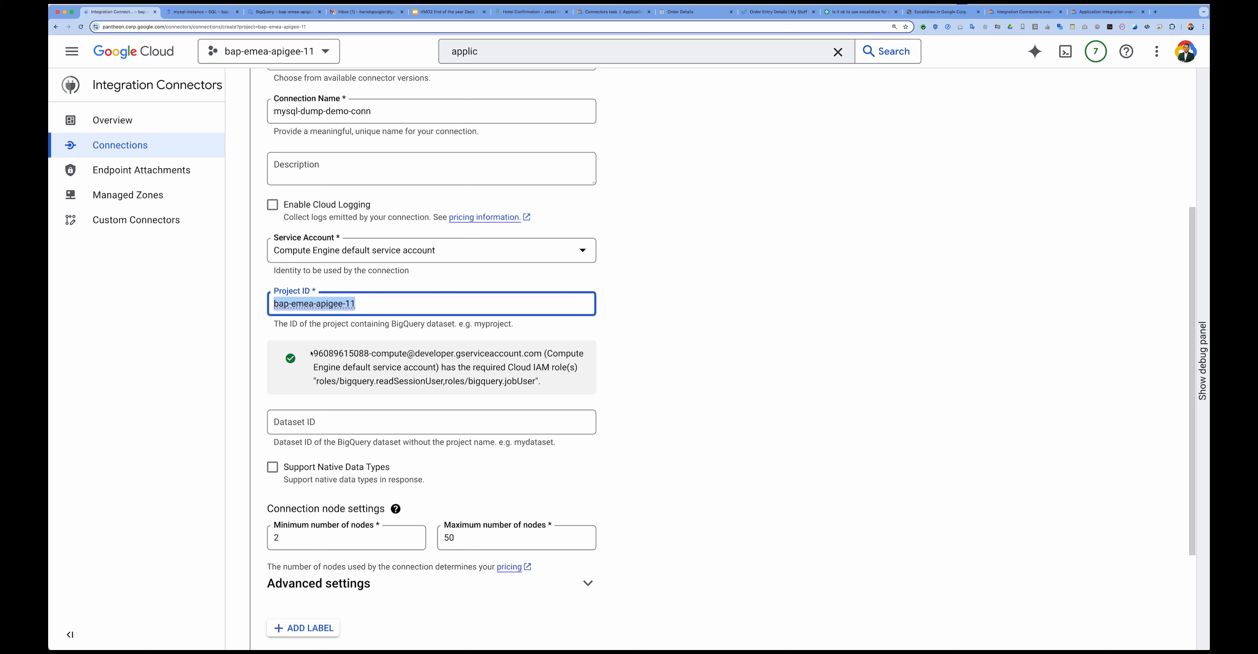
pyautogui.moveTo(311, 353); pyautogui.dragTo(440, 361)
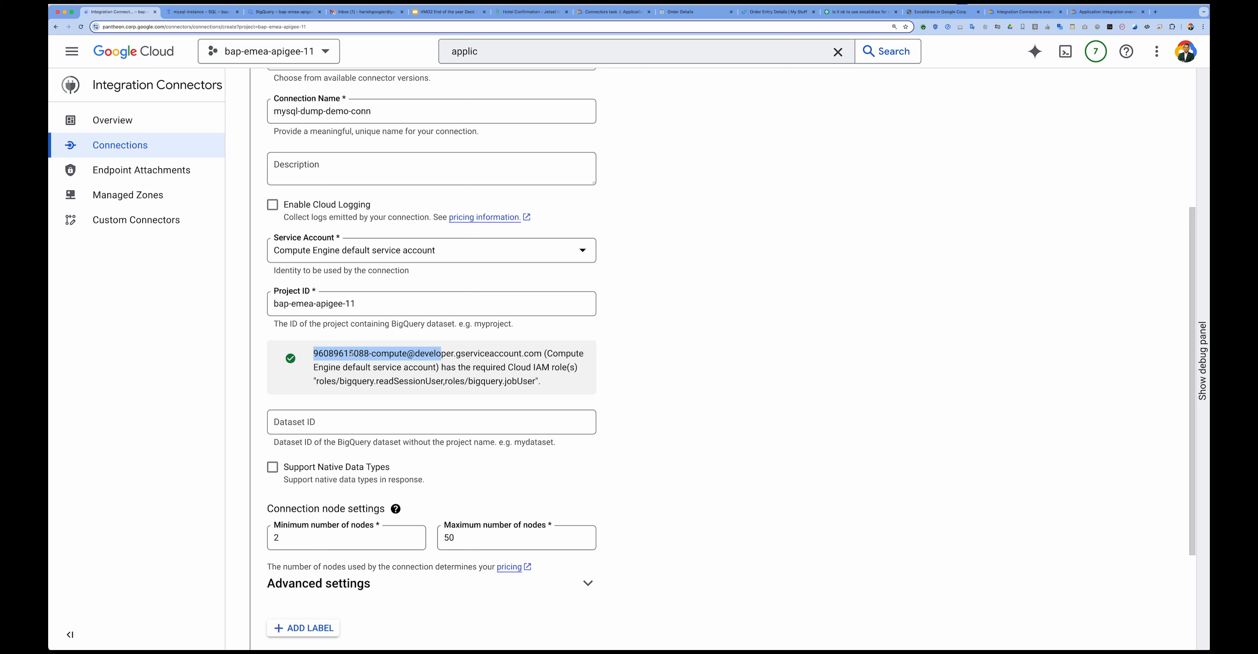
pyautogui.moveTo(313, 354); pyautogui.dragTo(318, 379)
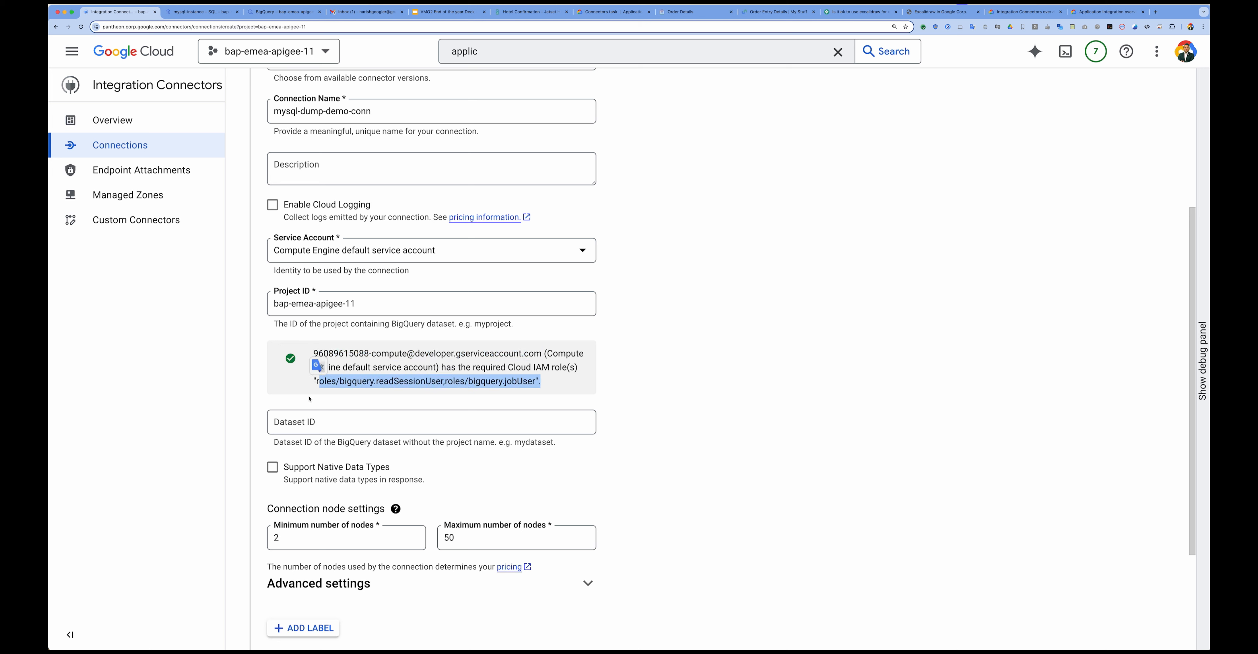
# - Enter mysql_db_dump_demo_ds, taken from BigQuery, as the Dataset ID and grant the service account the roles/bigquery.dataEditor role on it
pyautogui.click(283, 12)
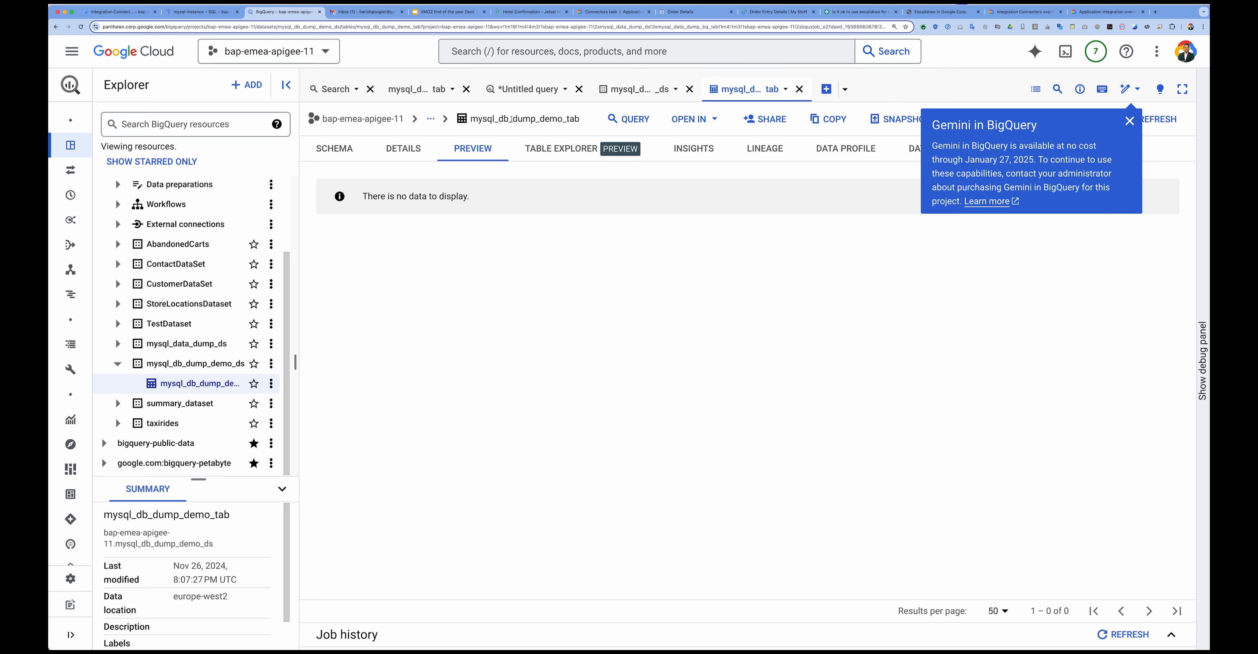
pyautogui.click(195, 363)
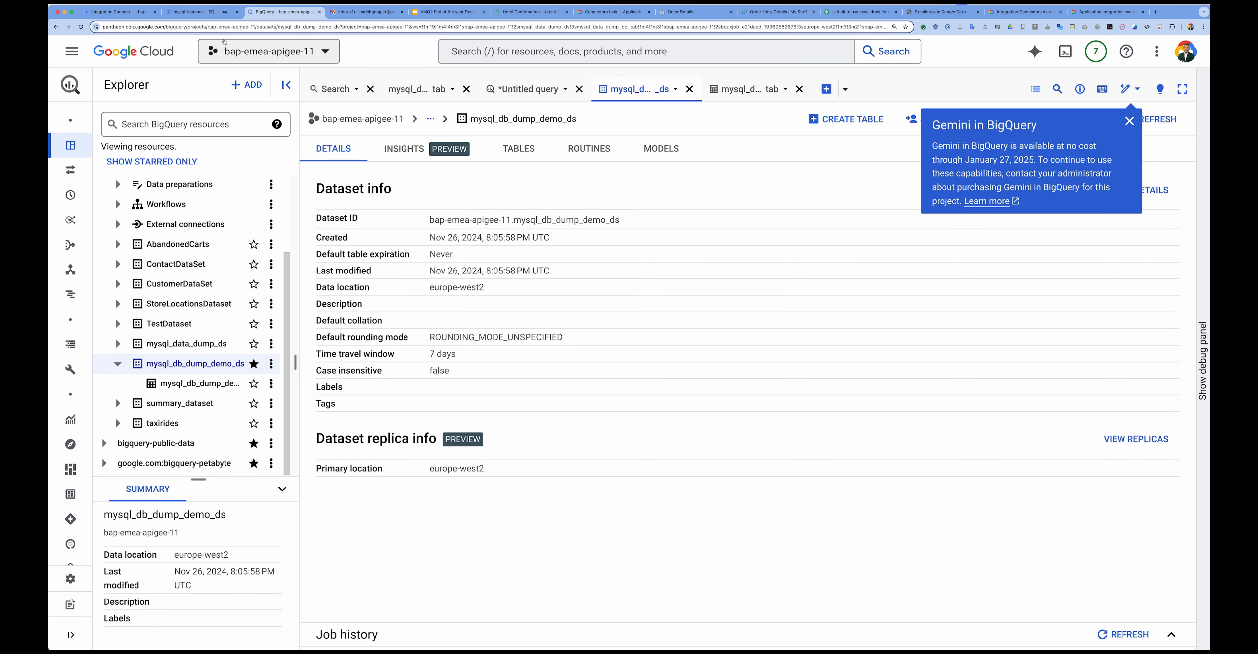
pyautogui.click(117, 11)
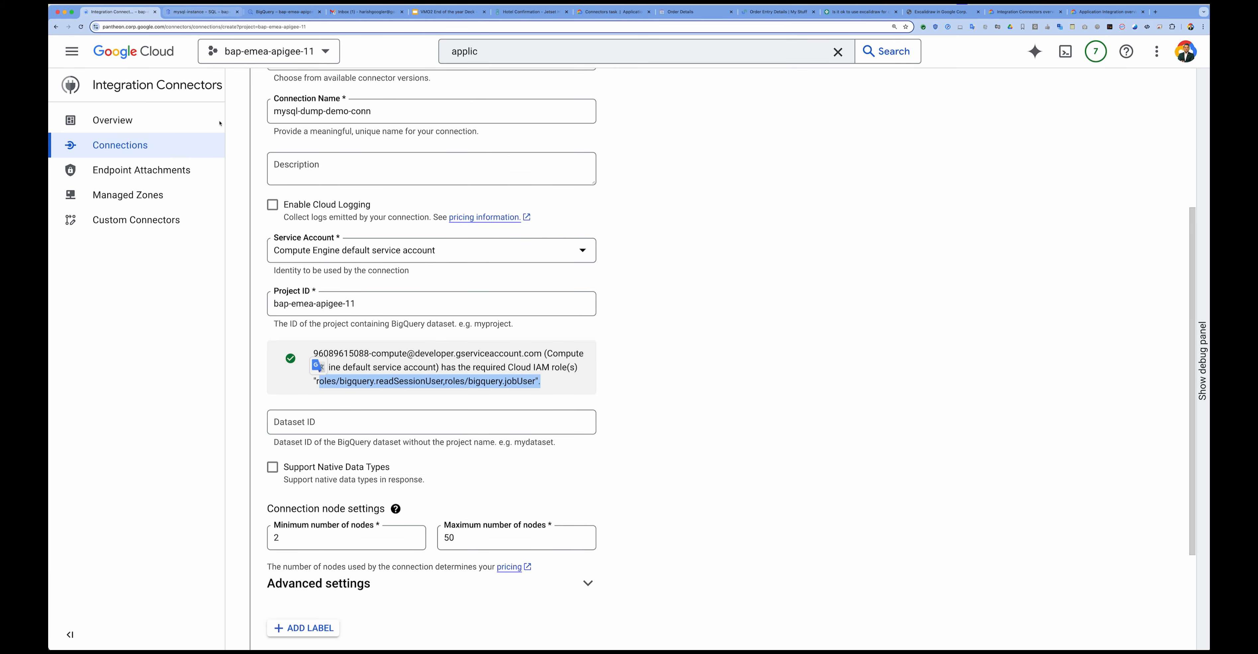
pyautogui.click(315, 421)
pyautogui.press('super+v')
pyautogui.moveTo(358, 422); pyautogui.dragTo(196, 410)
pyautogui.press('BackSpace')
pyautogui.click(746, 470)
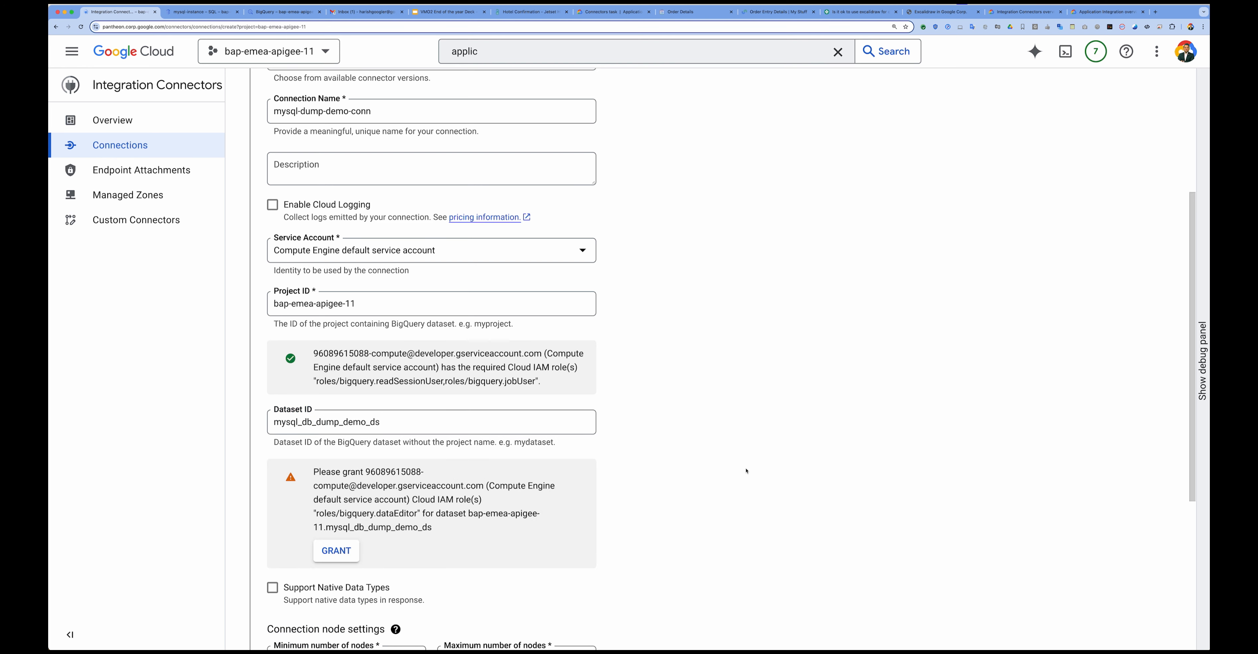
pyautogui.click(337, 550)
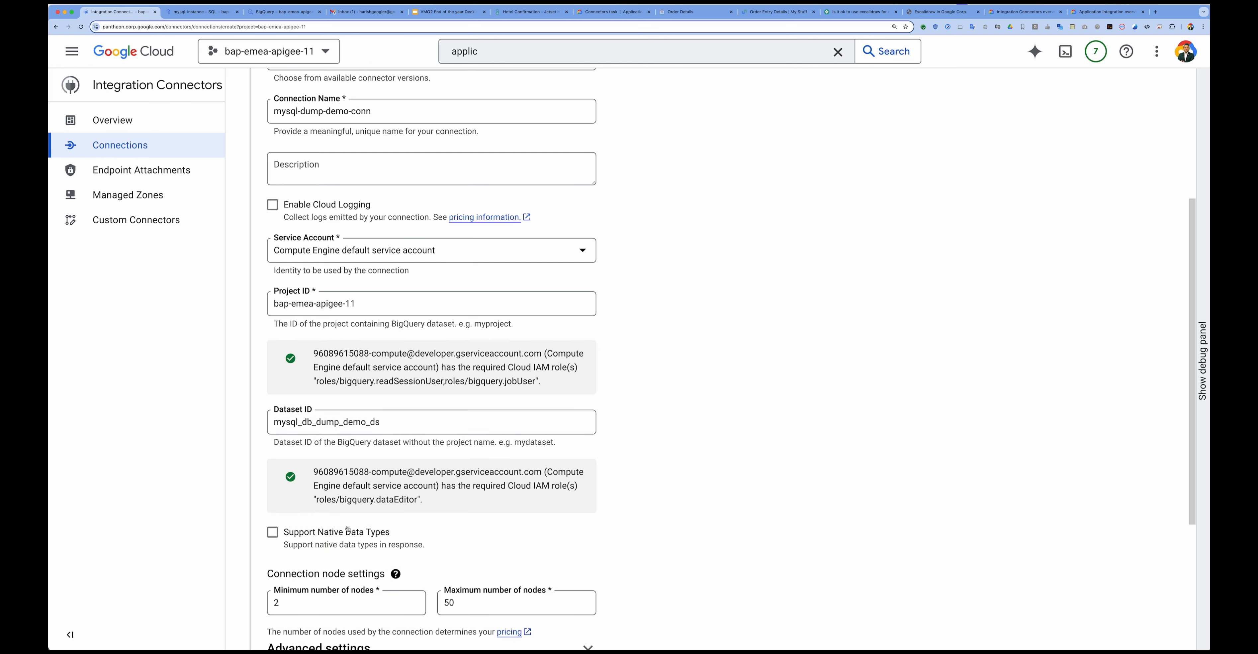
# - Keep the default node settings and No Authentication, review the configuration and create the BigQuery connection
pyautogui.scroll(-5, 365, 490)
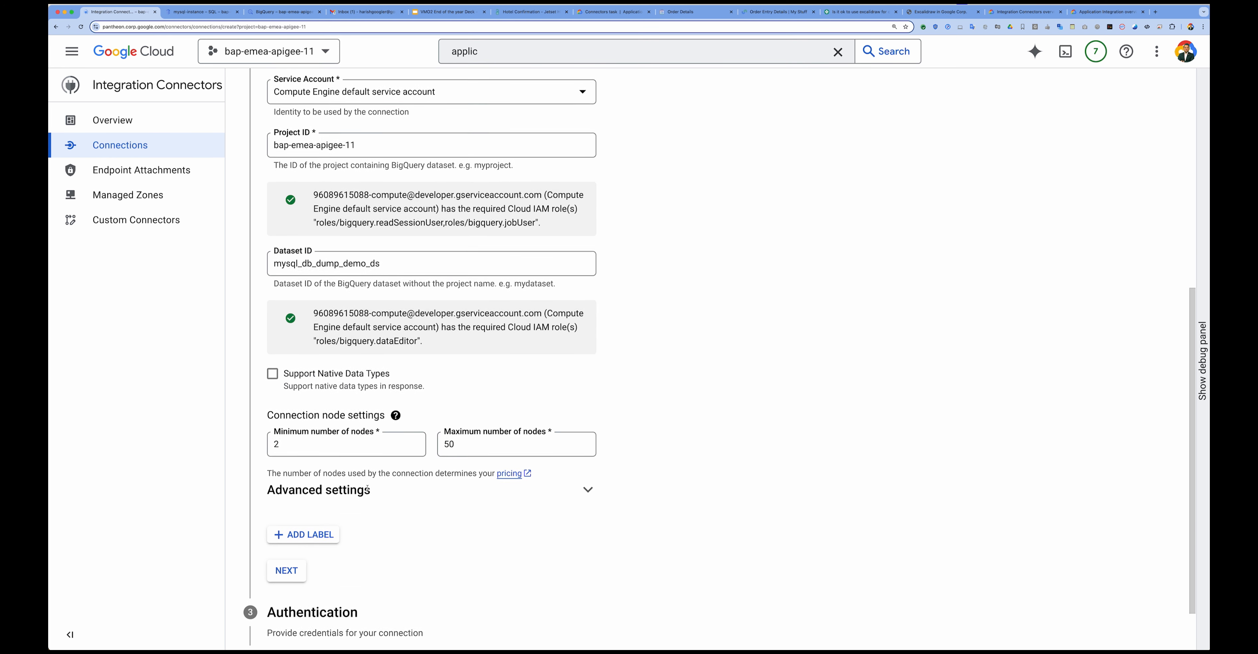
pyautogui.click(287, 506)
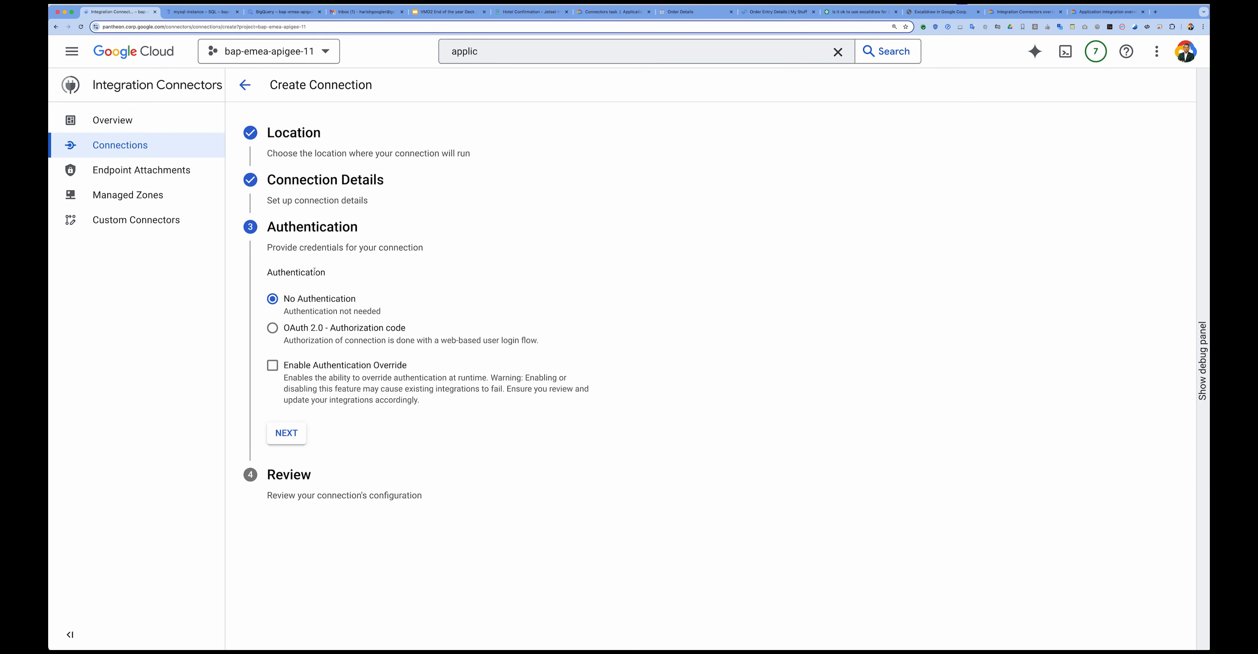
pyautogui.click(289, 433)
pyautogui.scroll(-3, 344, 420)
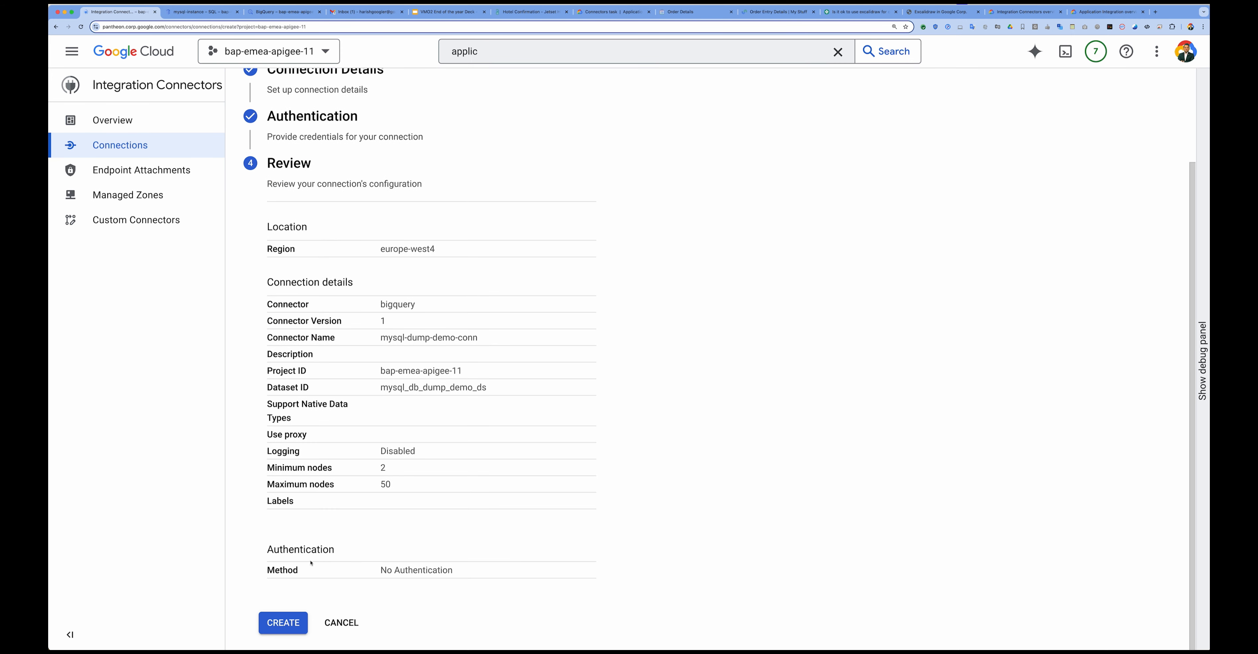
pyautogui.click(288, 624)
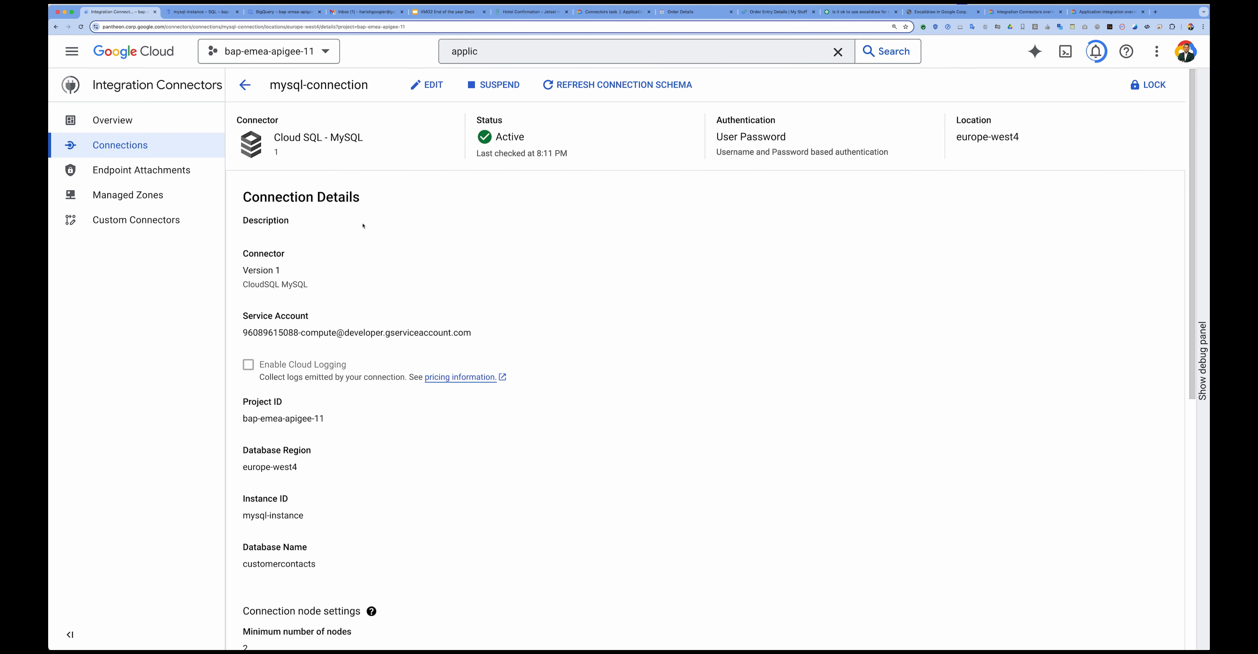
# - Open the existing mysql-connection for editing and examine its project ID, database region and instance ID
pyautogui.click(430, 84)
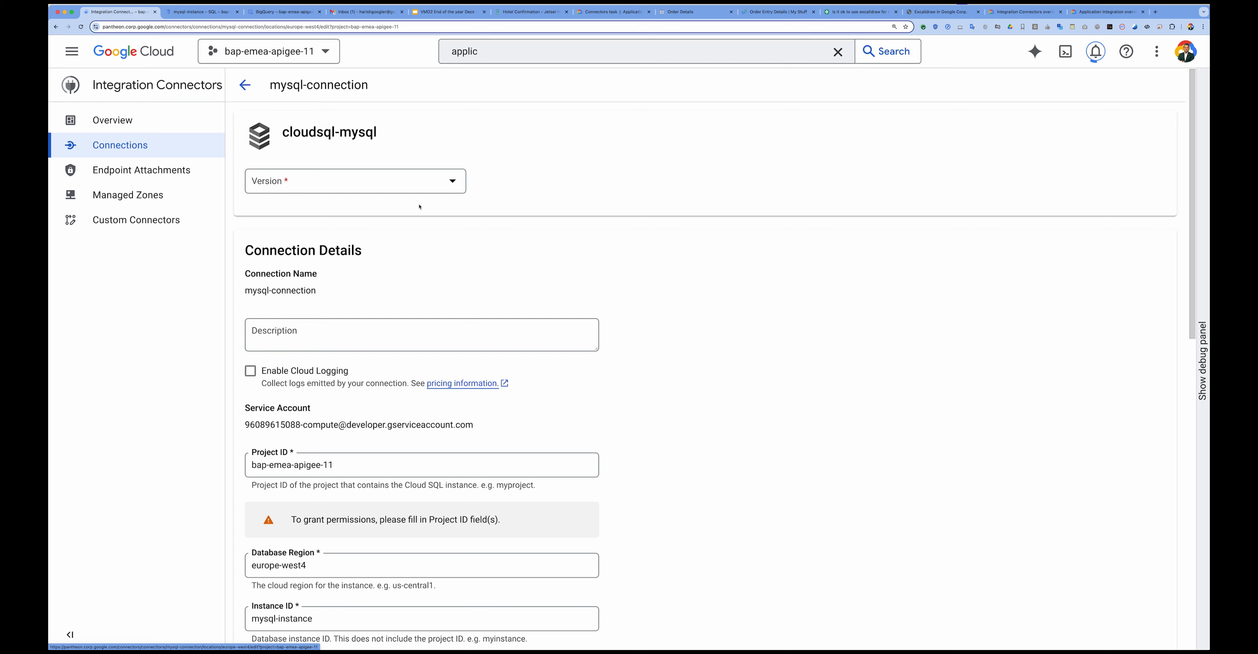
pyautogui.scroll(-3, 379, 277)
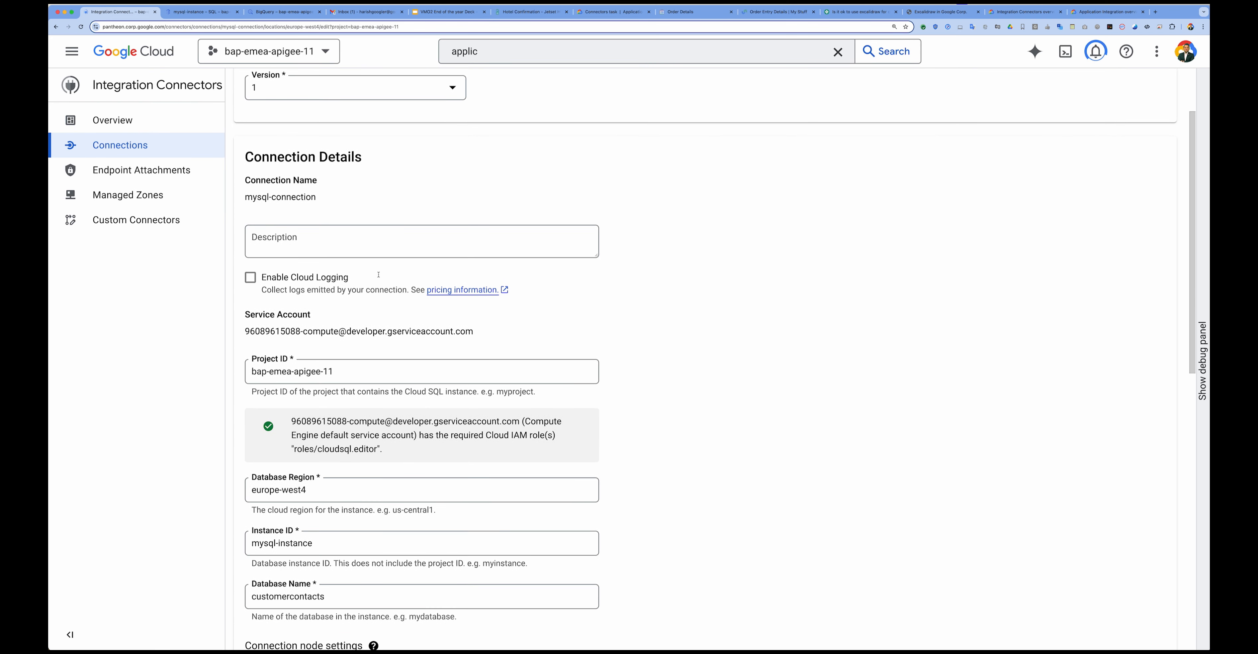
pyautogui.scroll(-3, 301, 208)
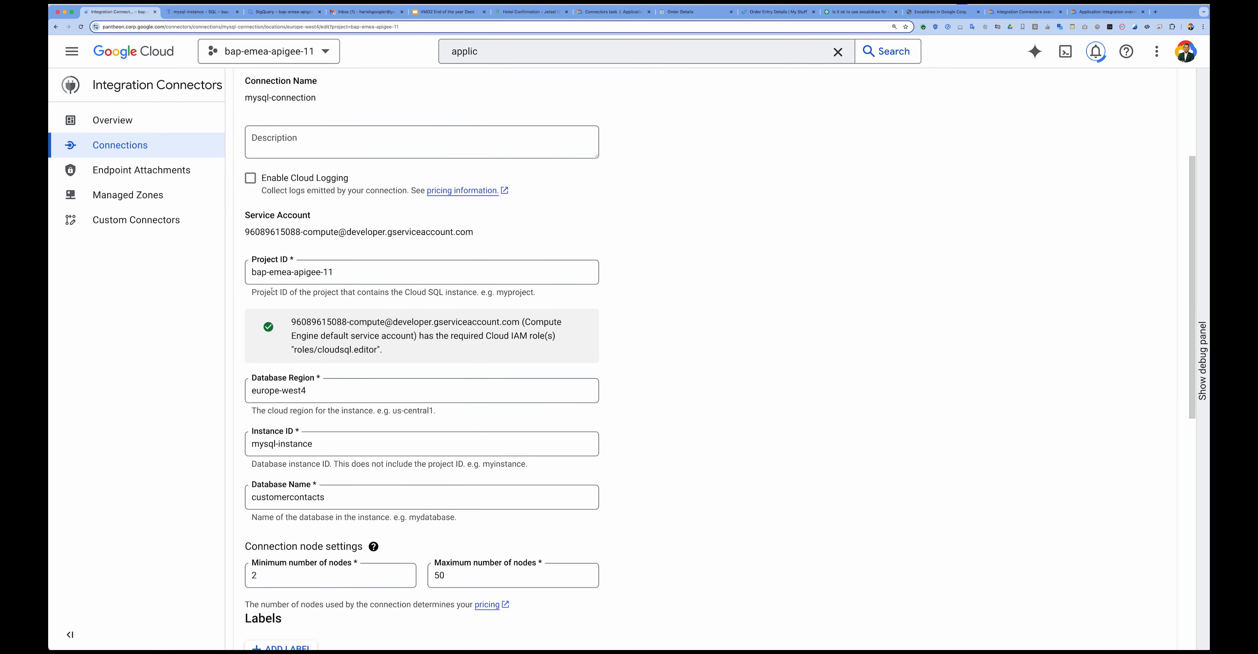
pyautogui.tripleClick(263, 271)
pyautogui.scroll(-3, 394, 276)
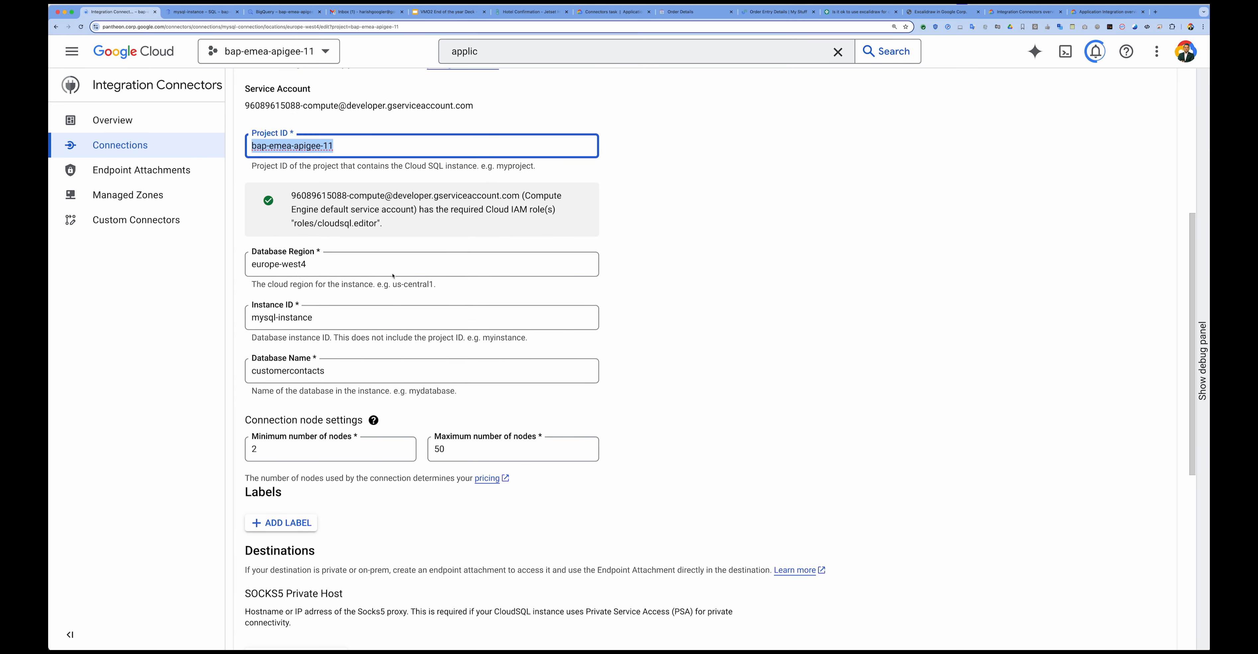
pyautogui.moveTo(318, 266); pyautogui.dragTo(243, 265)
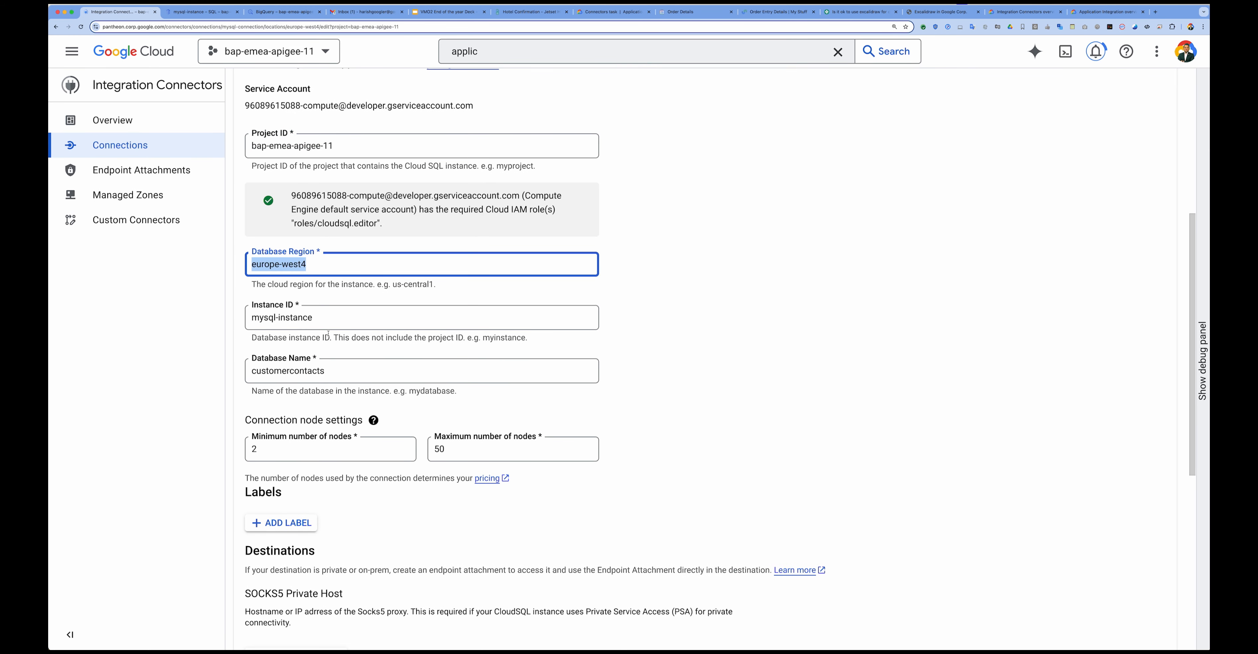
pyautogui.moveTo(324, 320); pyautogui.dragTo(244, 319)
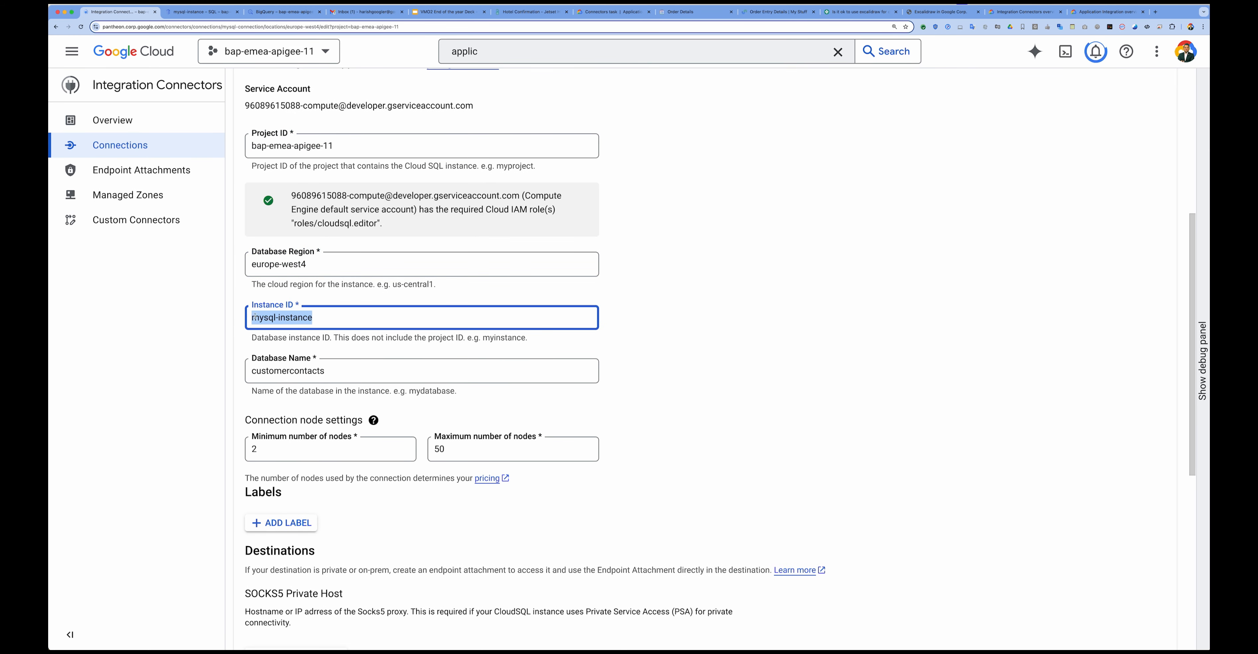
# - Switch to Cloud SQL, open mysql-instance and examine its connection name and IP details
pyautogui.click(276, 12)
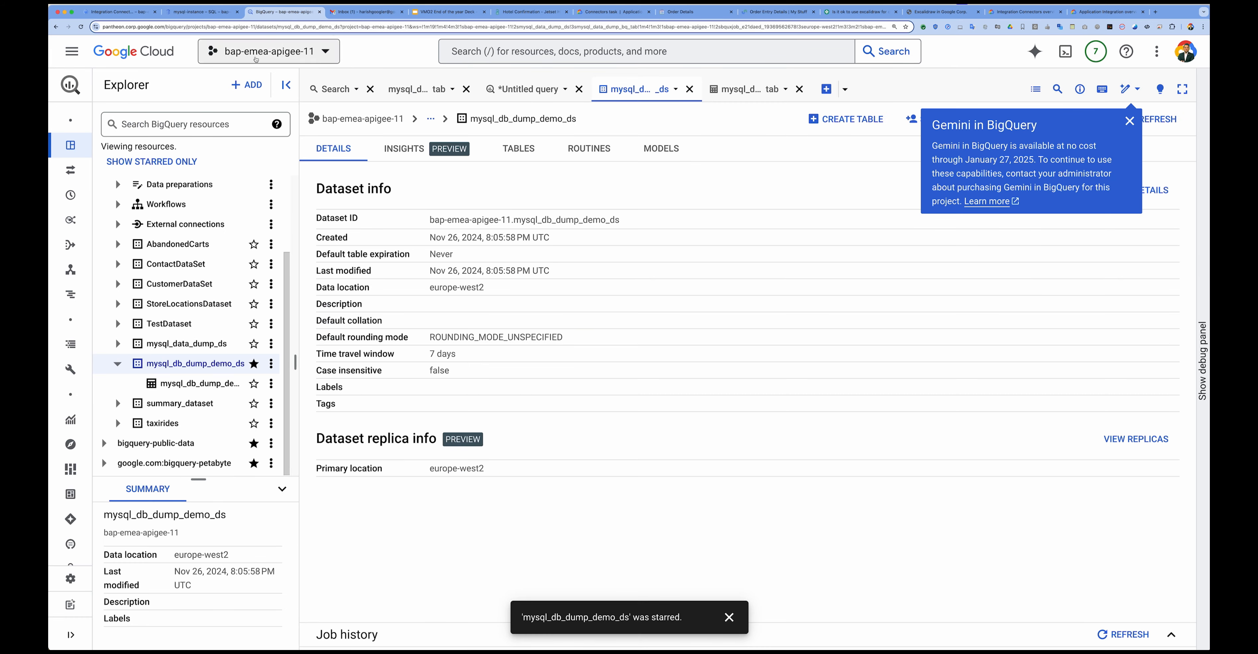
pyautogui.click(216, 12)
pyautogui.click(135, 85)
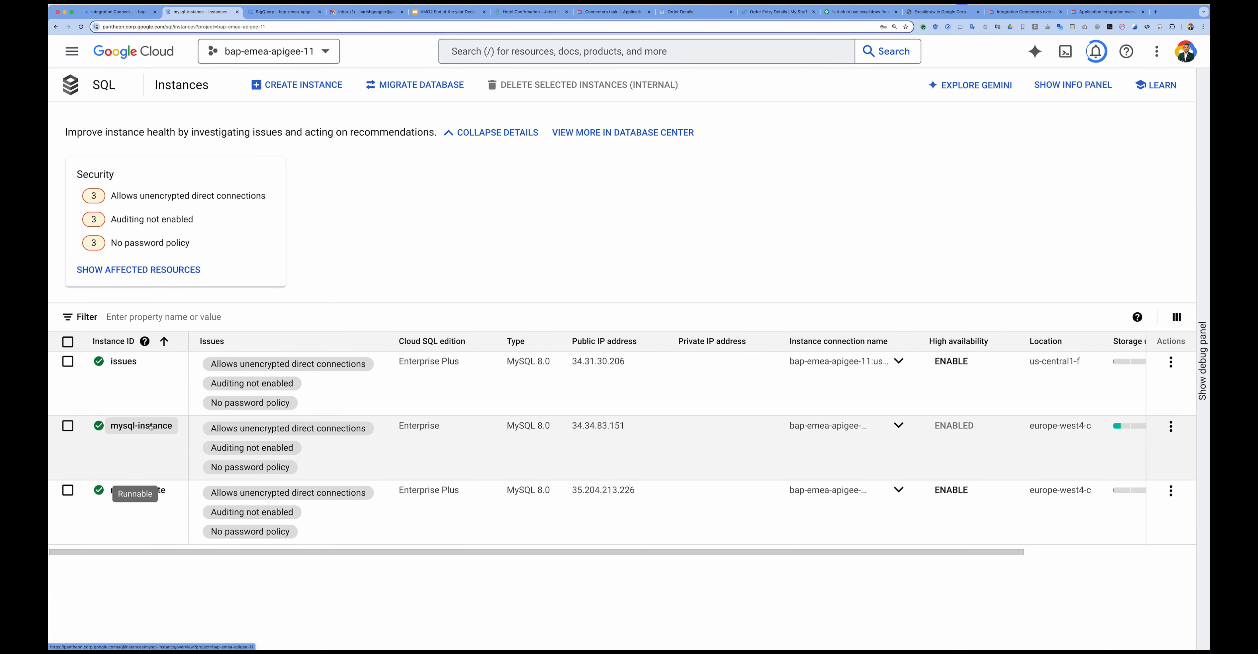
pyautogui.click(151, 426)
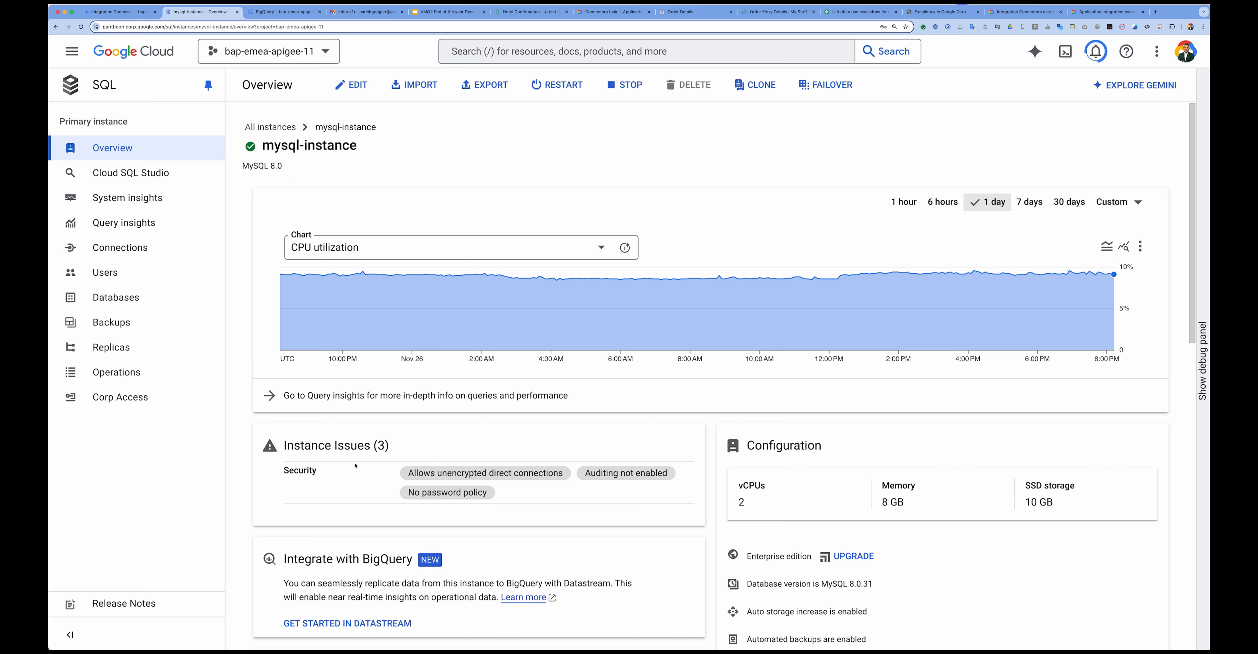
pyautogui.scroll(-6, 404, 466)
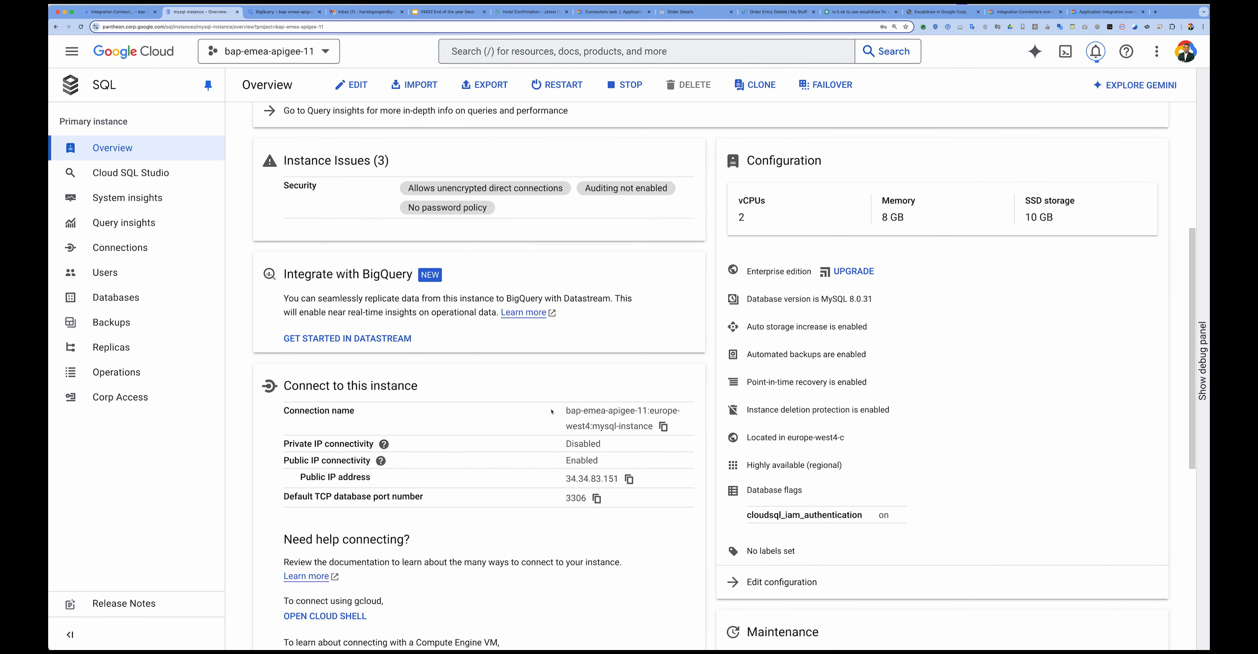
pyautogui.moveTo(566, 410); pyautogui.dragTo(630, 478)
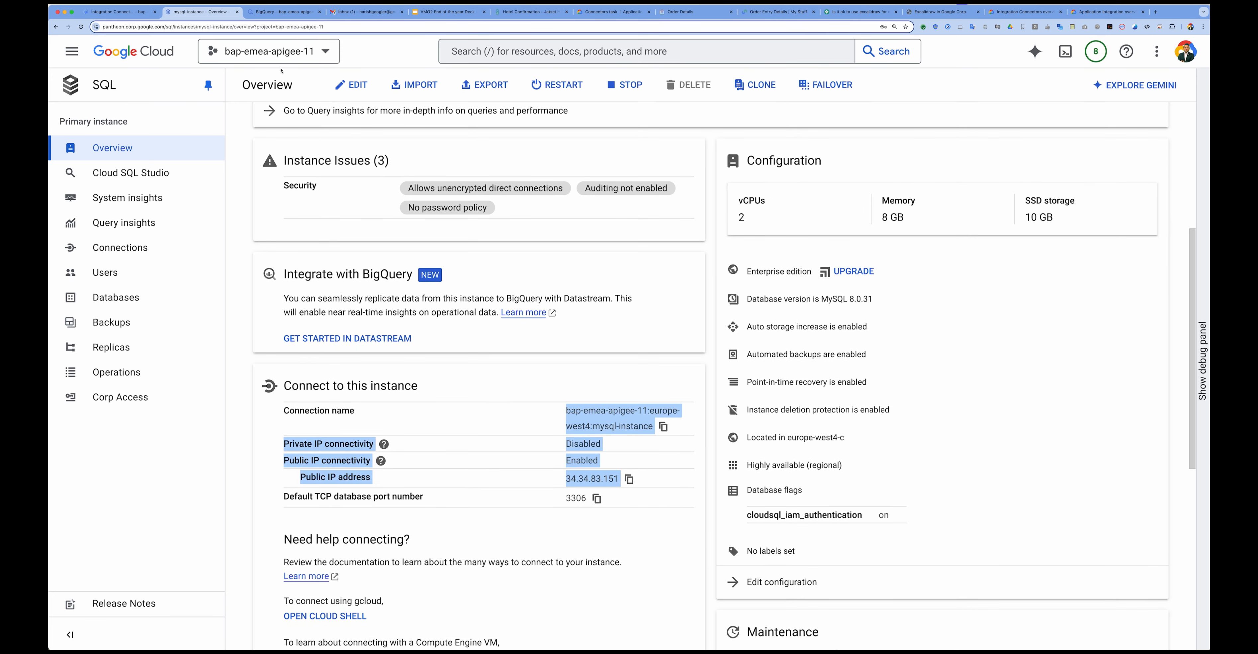
# - Return to Integration Connectors, check mysql-connection's database name and authentication settings, and leave editing without saving
pyautogui.click(147, 12)
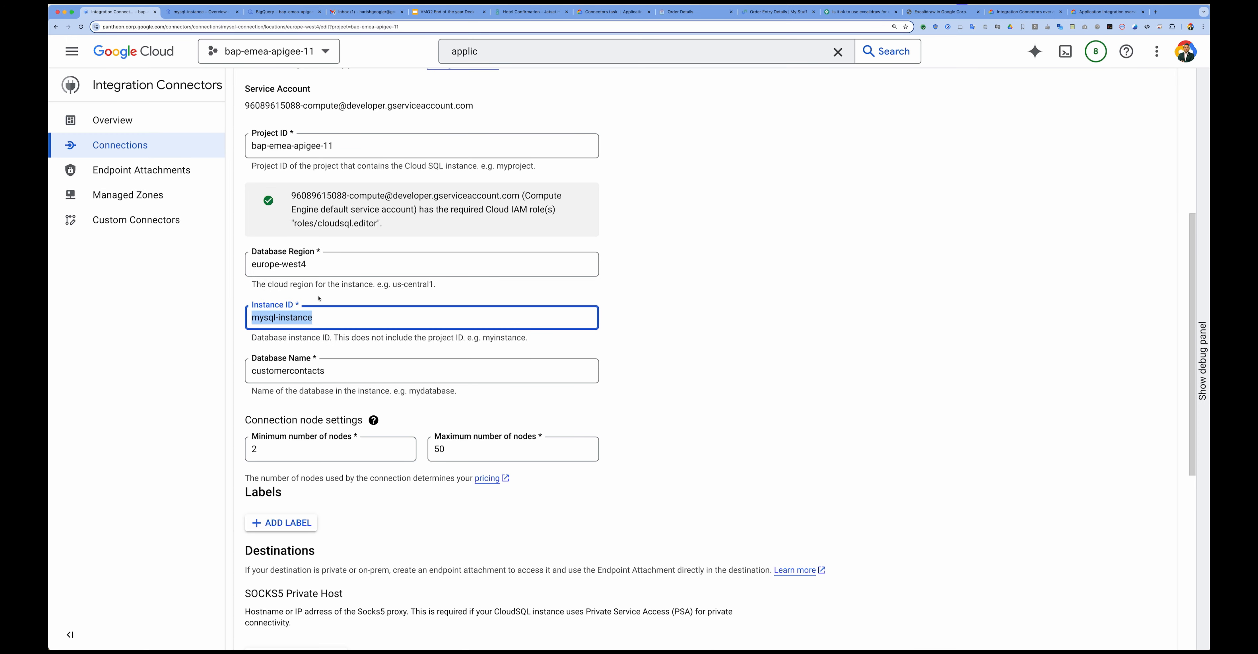
pyautogui.scroll(-2, 295, 369)
pyautogui.doubleClick(293, 331)
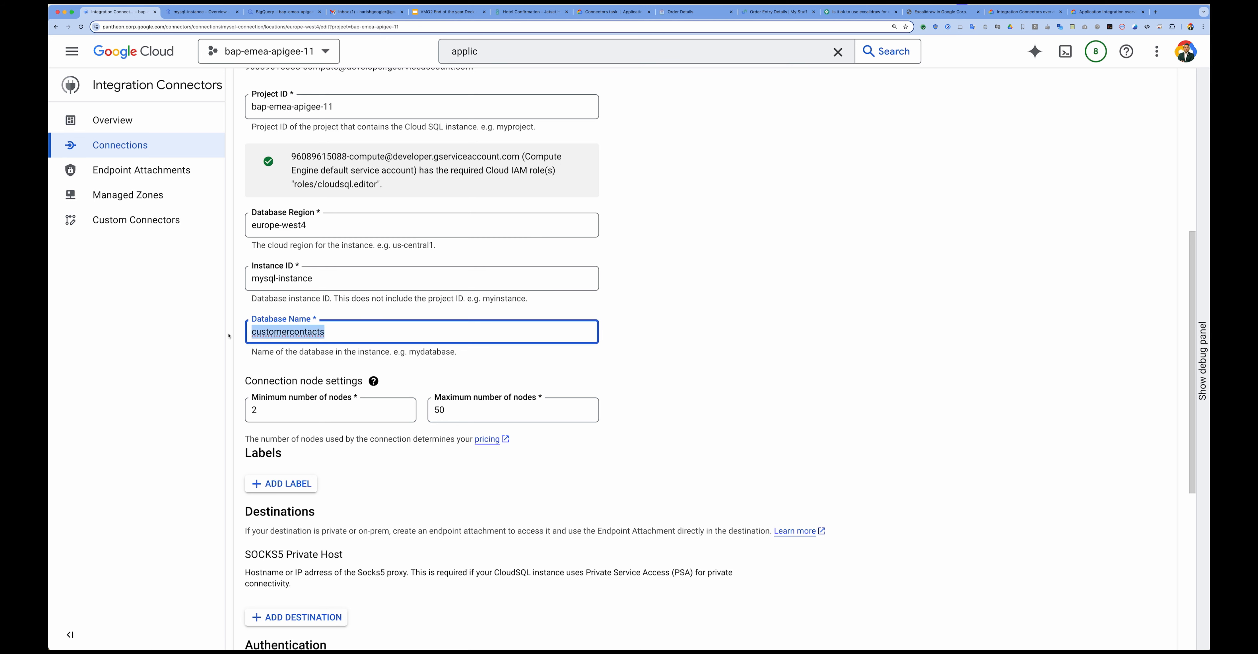
pyautogui.scroll(-3, 247, 377)
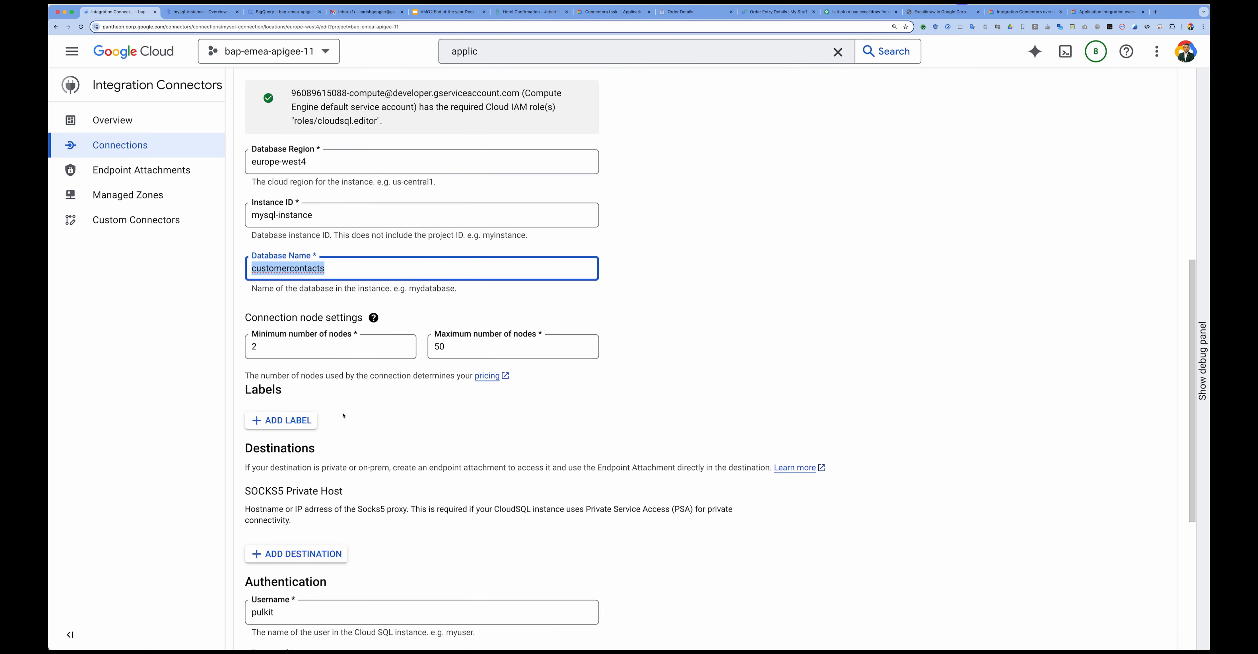
pyautogui.scroll(-10, 343, 415)
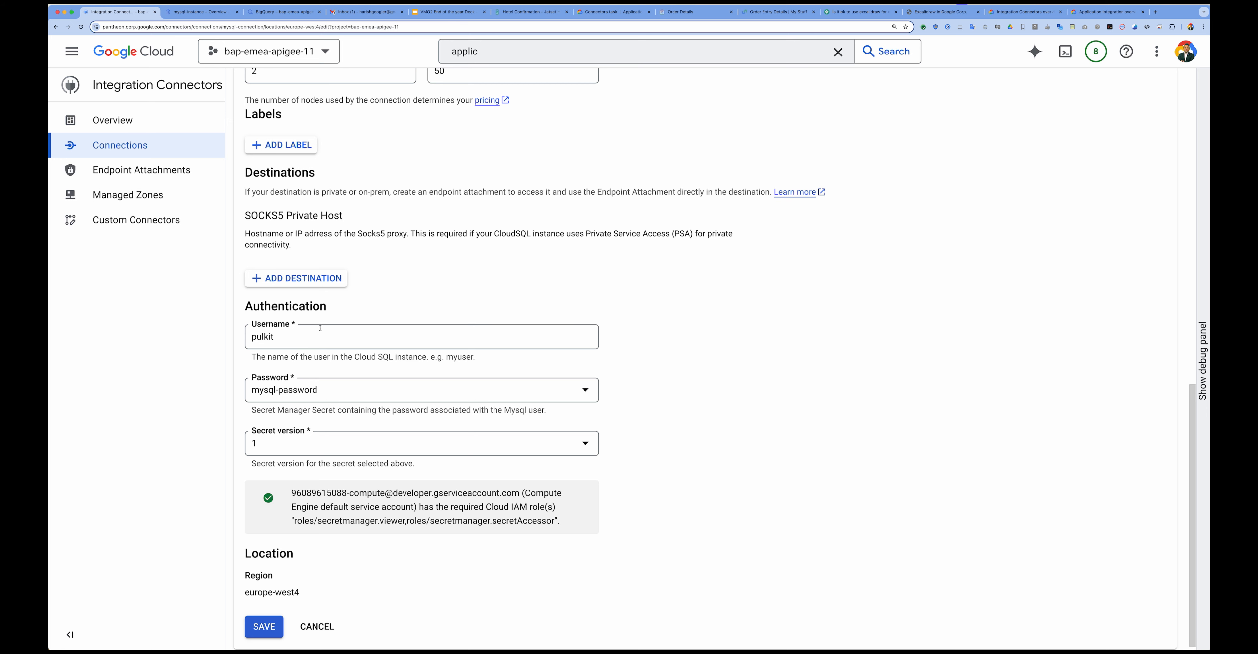
pyautogui.scroll(-1, 299, 346)
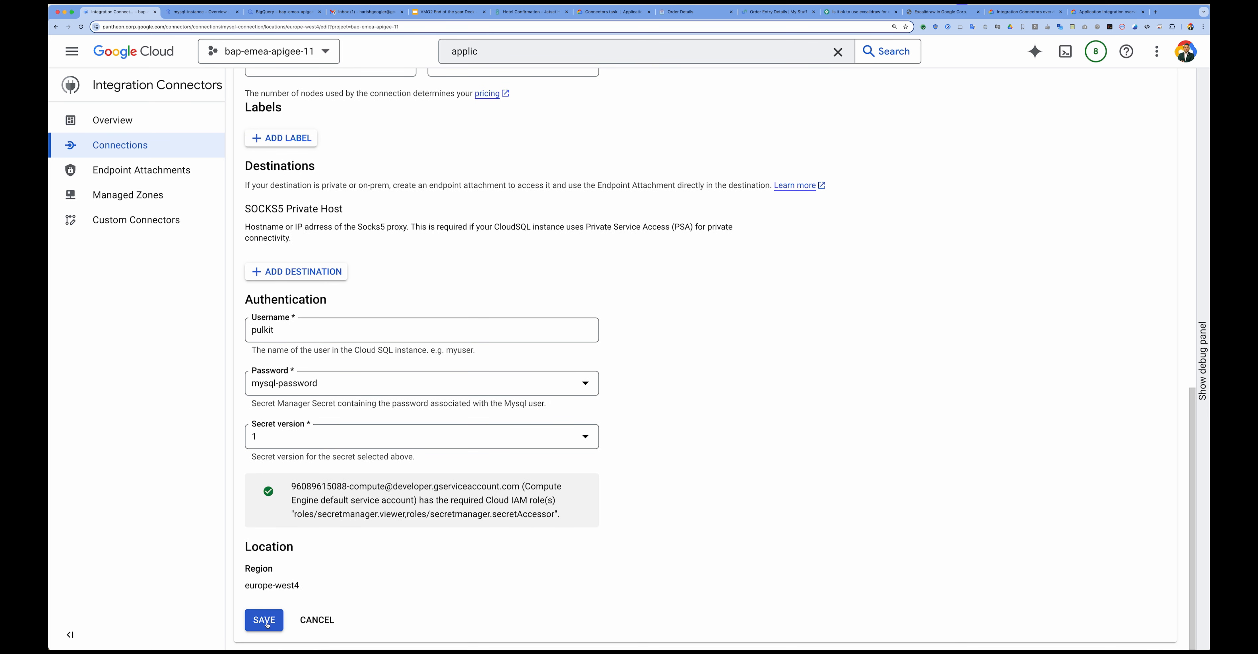
pyautogui.click(313, 625)
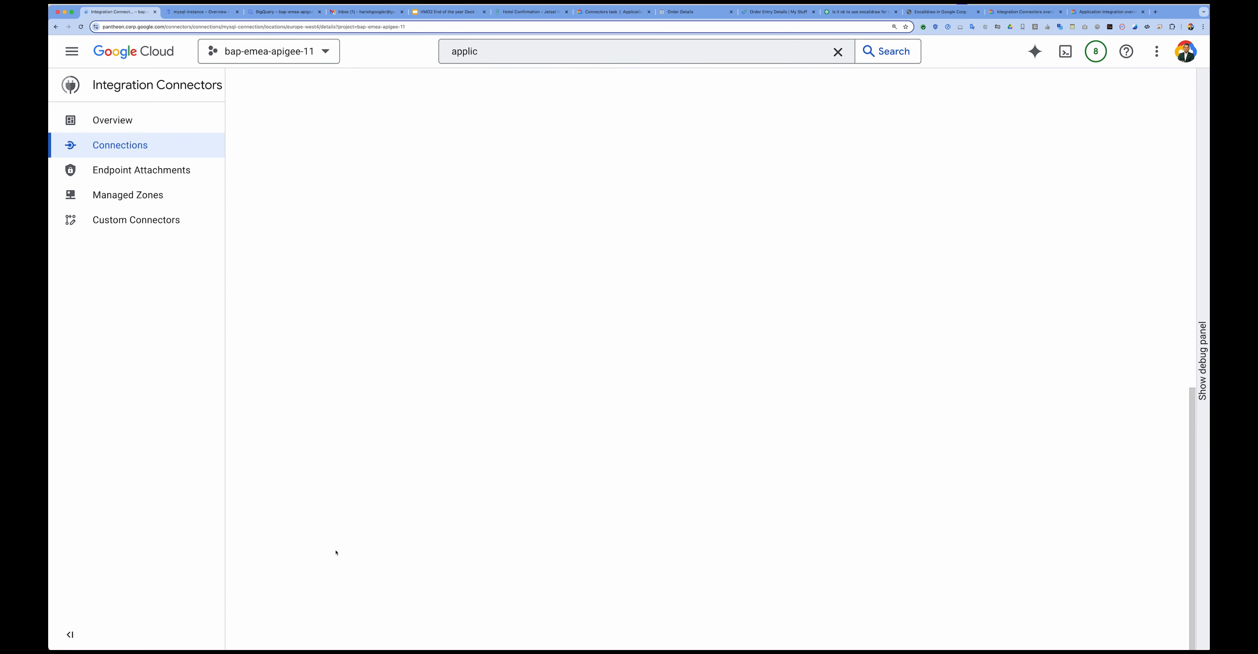
# - Leave the connection details and open the list of integrations in Application Integration
pyautogui.click(120, 145)
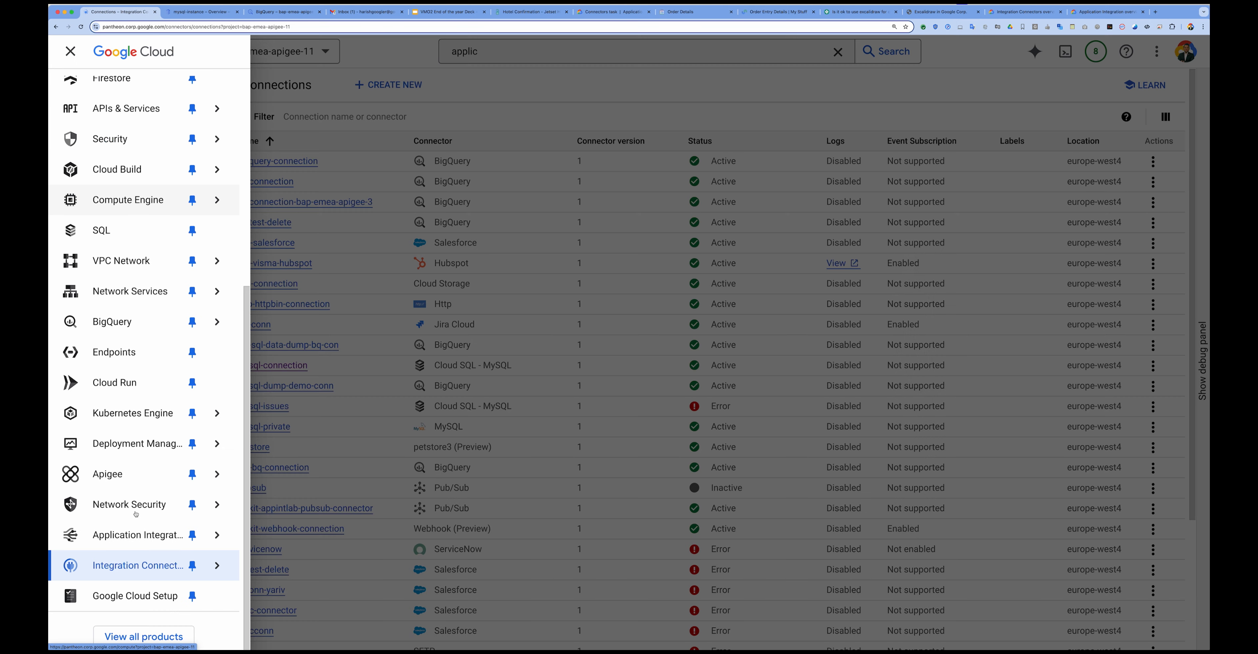
pyautogui.click(128, 535)
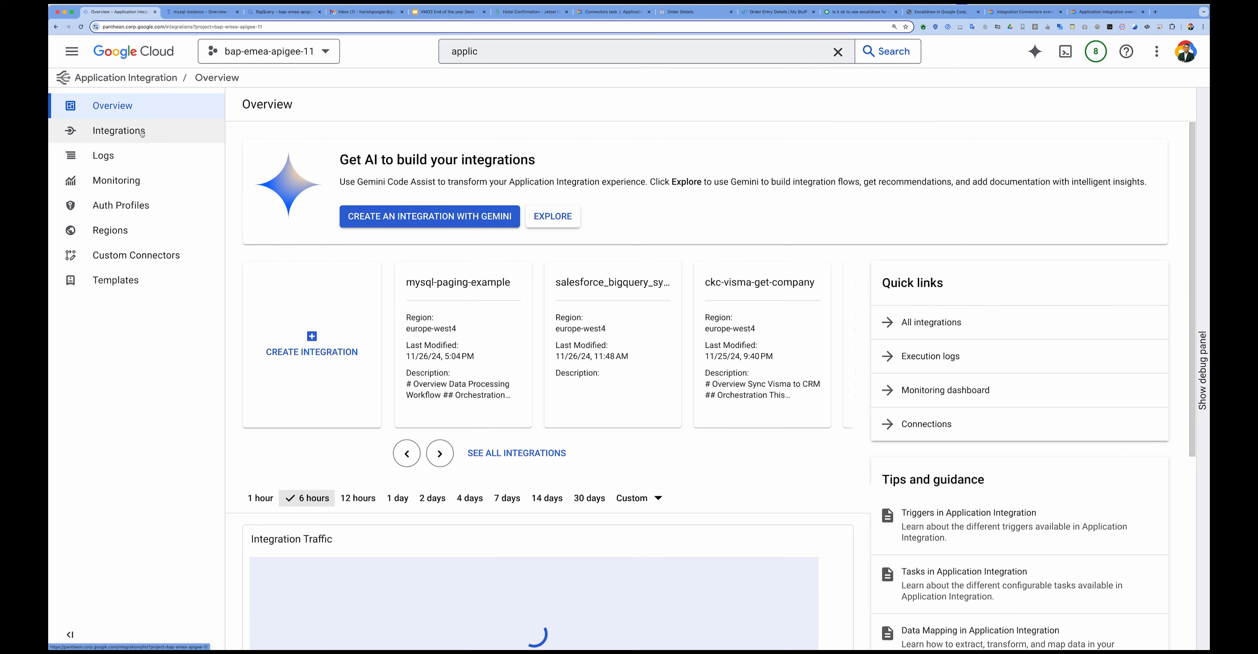
pyautogui.click(142, 132)
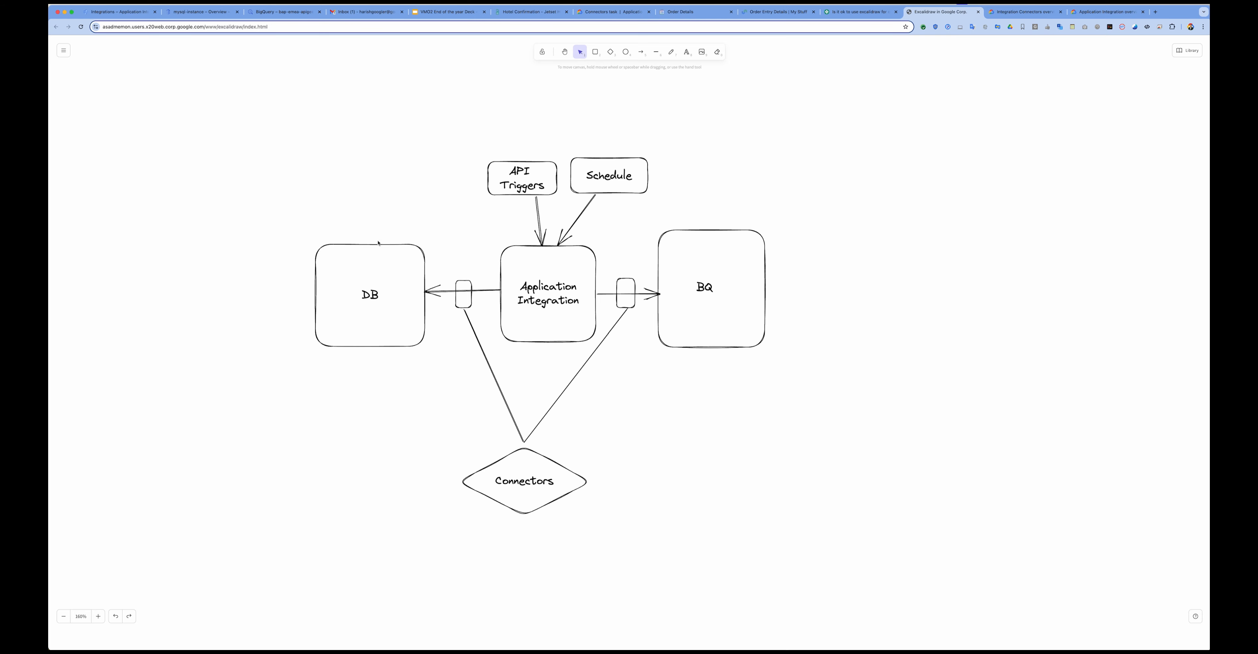
# - Switch to the Excalidraw diagram and add "MySQL" on a second line under DB in its box
pyautogui.click(362, 255)
pyautogui.doubleClick(387, 298)
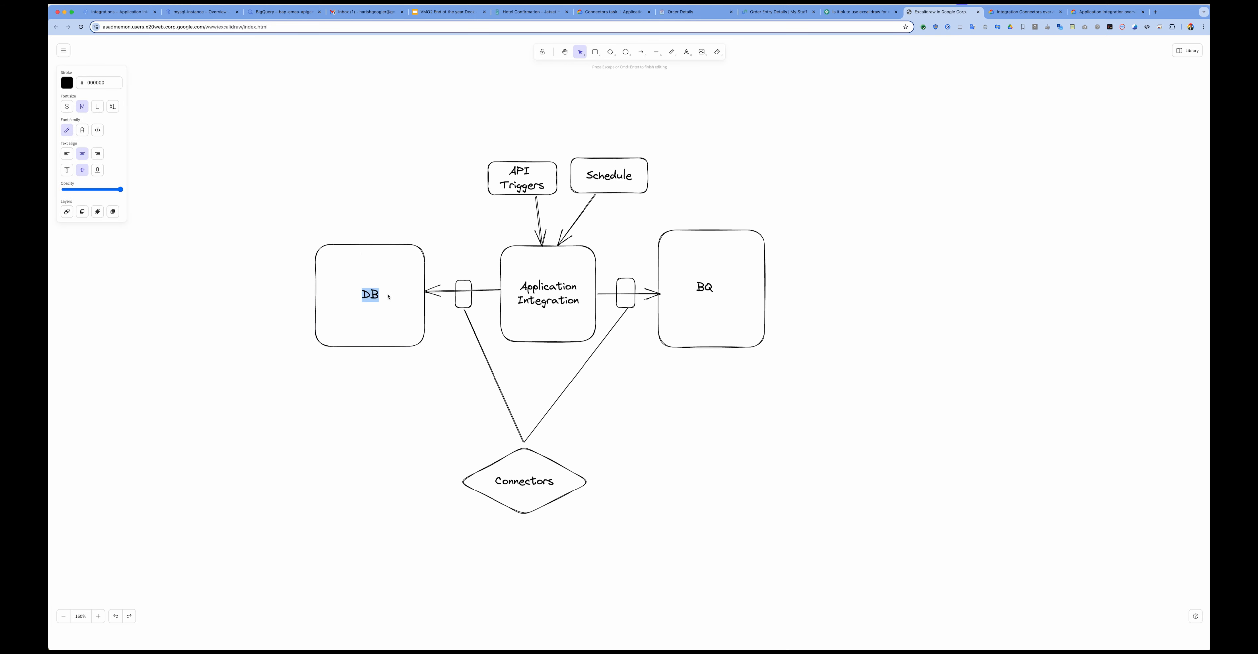
pyautogui.press('Escape')
pyautogui.doubleClick(381, 291)
pyautogui.click(381, 292)
pyautogui.press('Return')
pyautogui.write('MySQL')
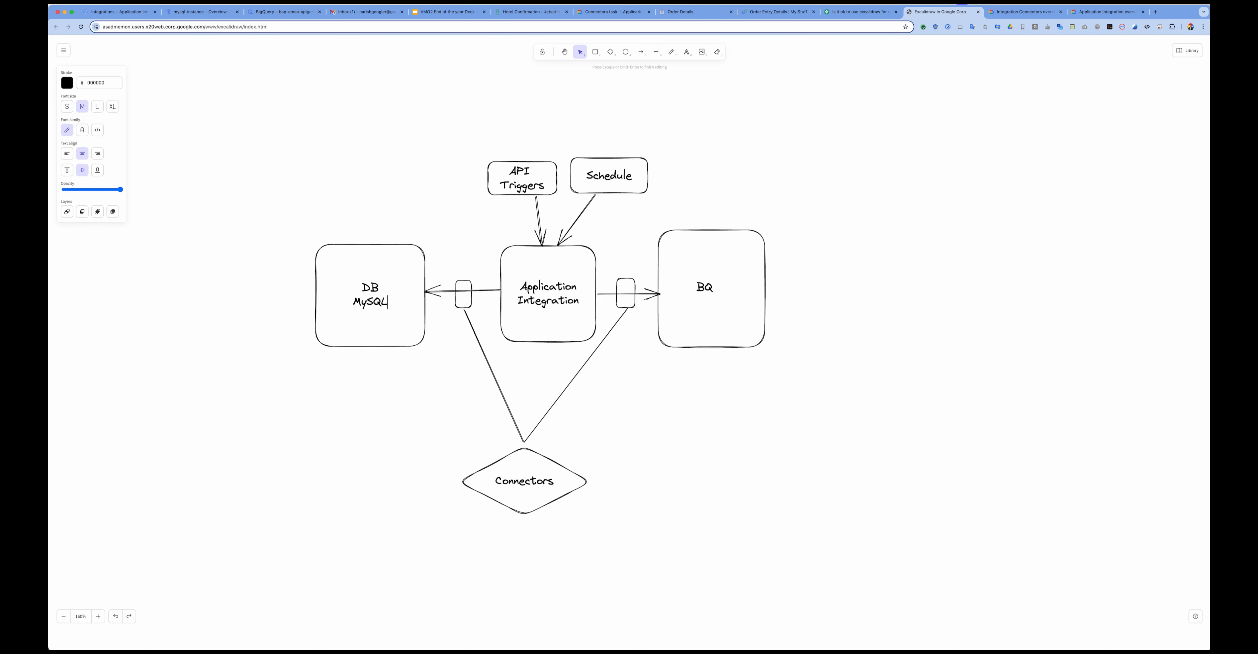
# - Add the text "Dataset - Table" in the BQ box of the diagram
pyautogui.doubleClick(713, 285)
pyautogui.press('Return')
pyautogui.write('Dataset - Table')
pyautogui.click(877, 322)
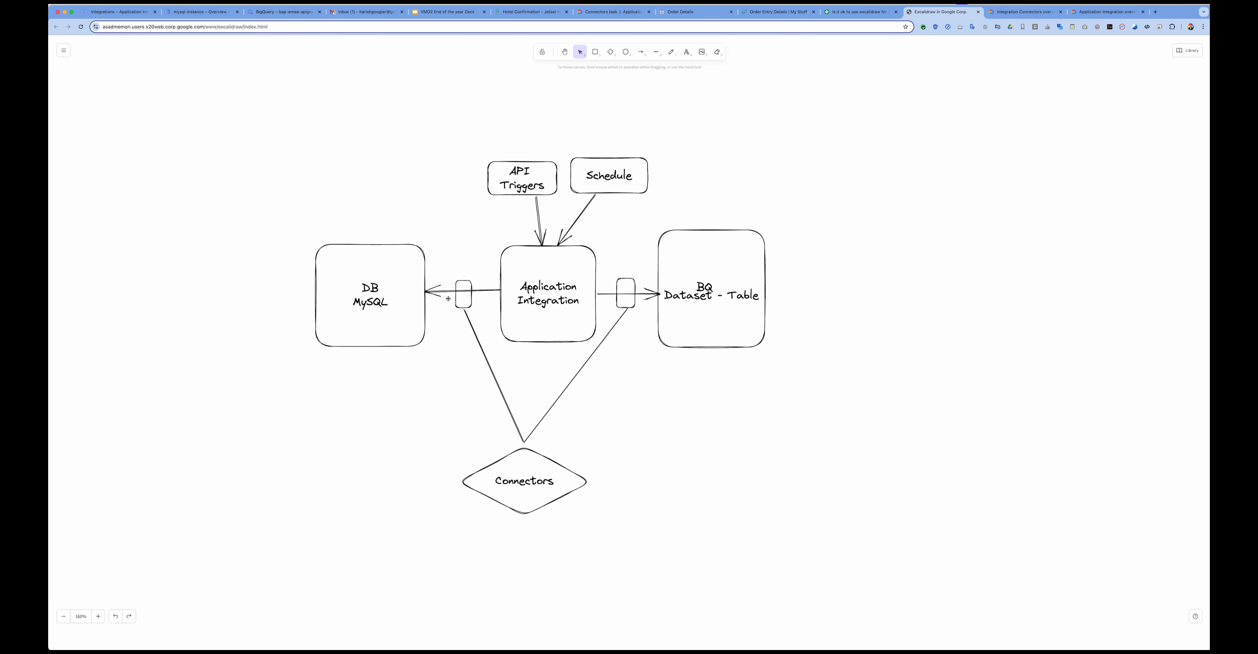
# - Return to Application Integration and create an integration named mysql-datadump-demo in region europe-west4
pyautogui.click(136, 14)
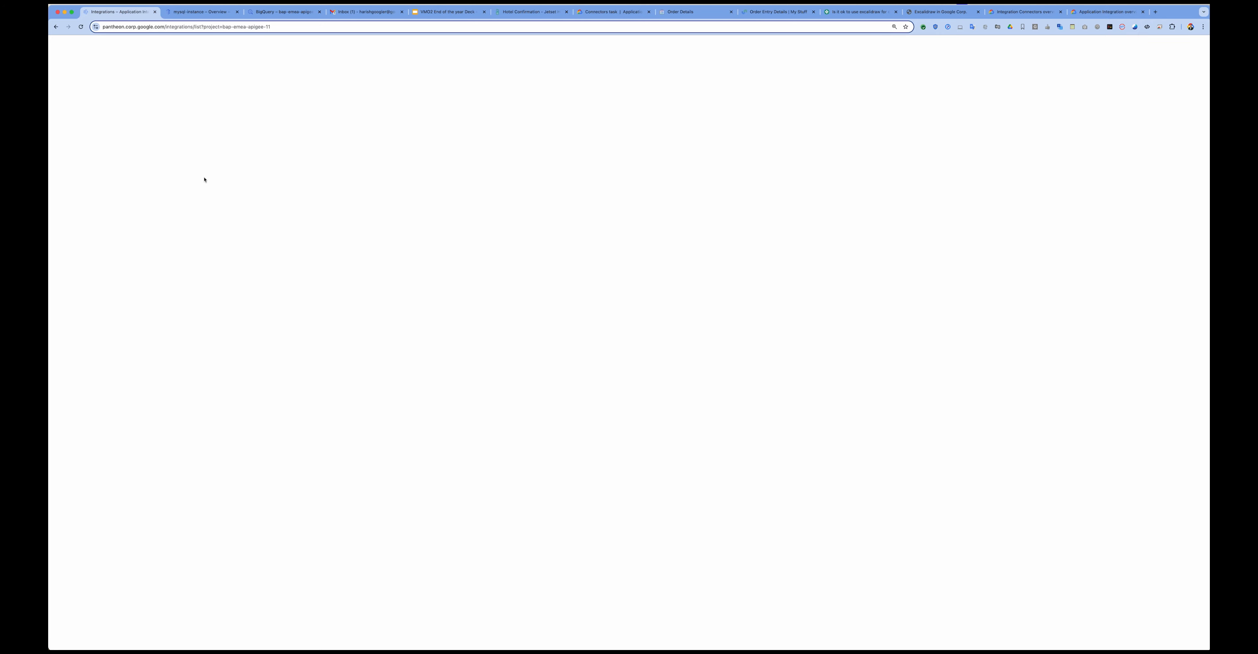
pyautogui.click(394, 111)
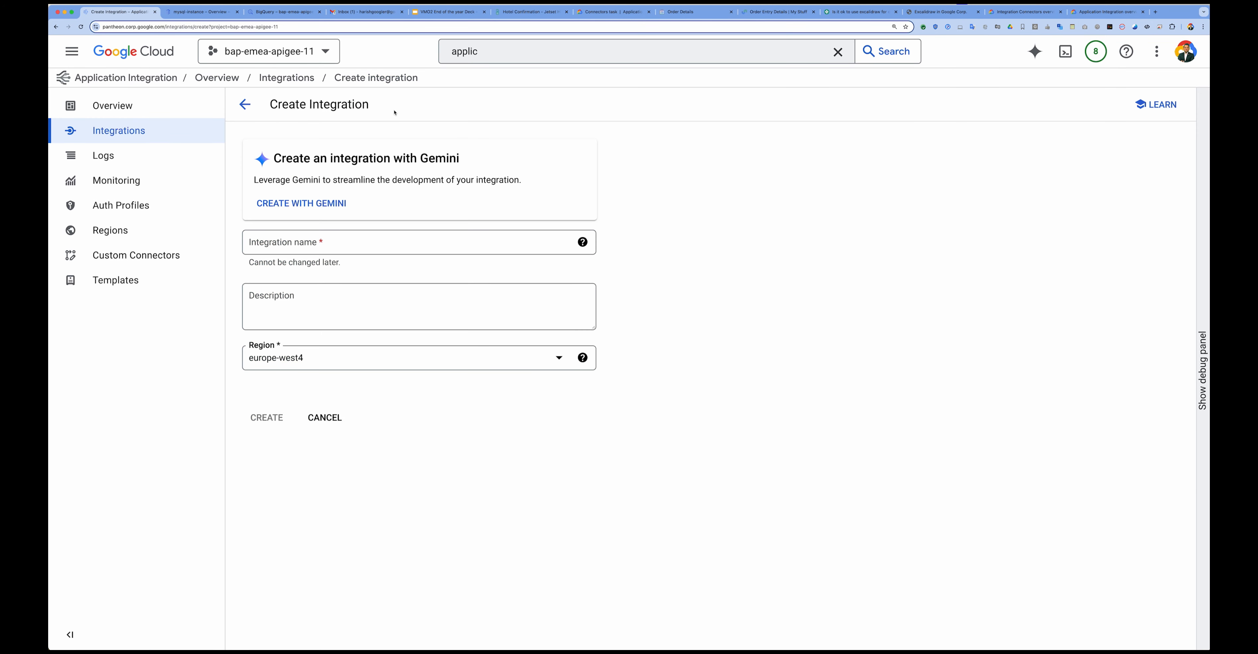
pyautogui.click(306, 243)
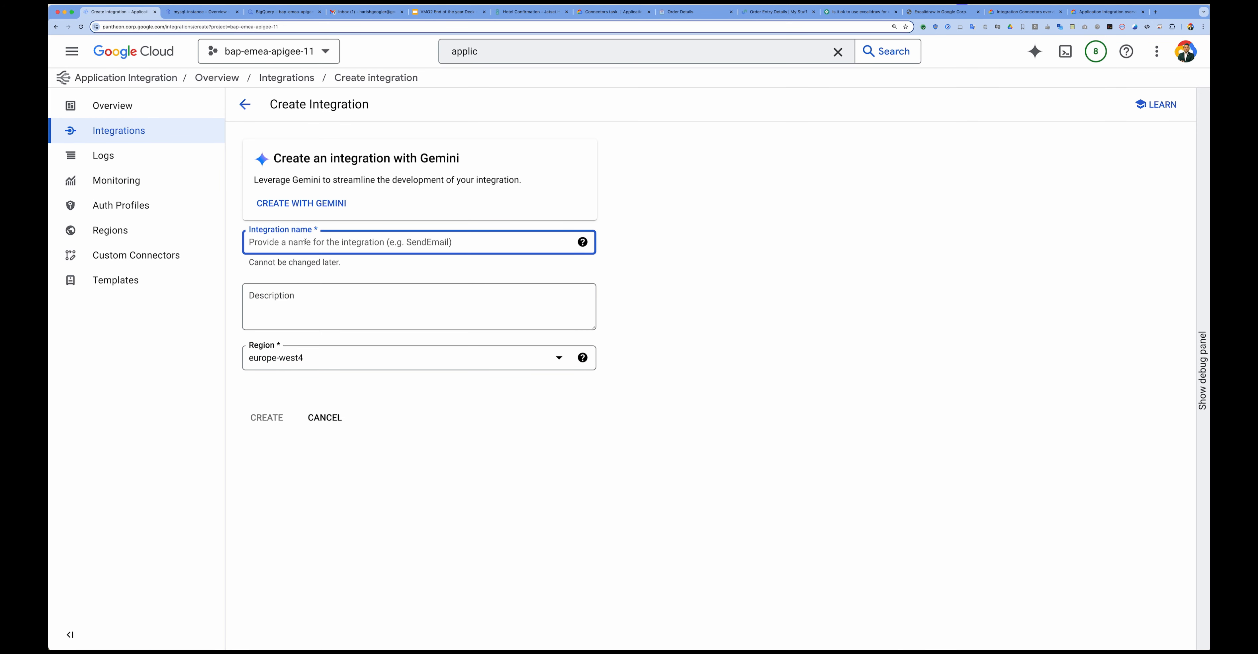
pyautogui.write('my')
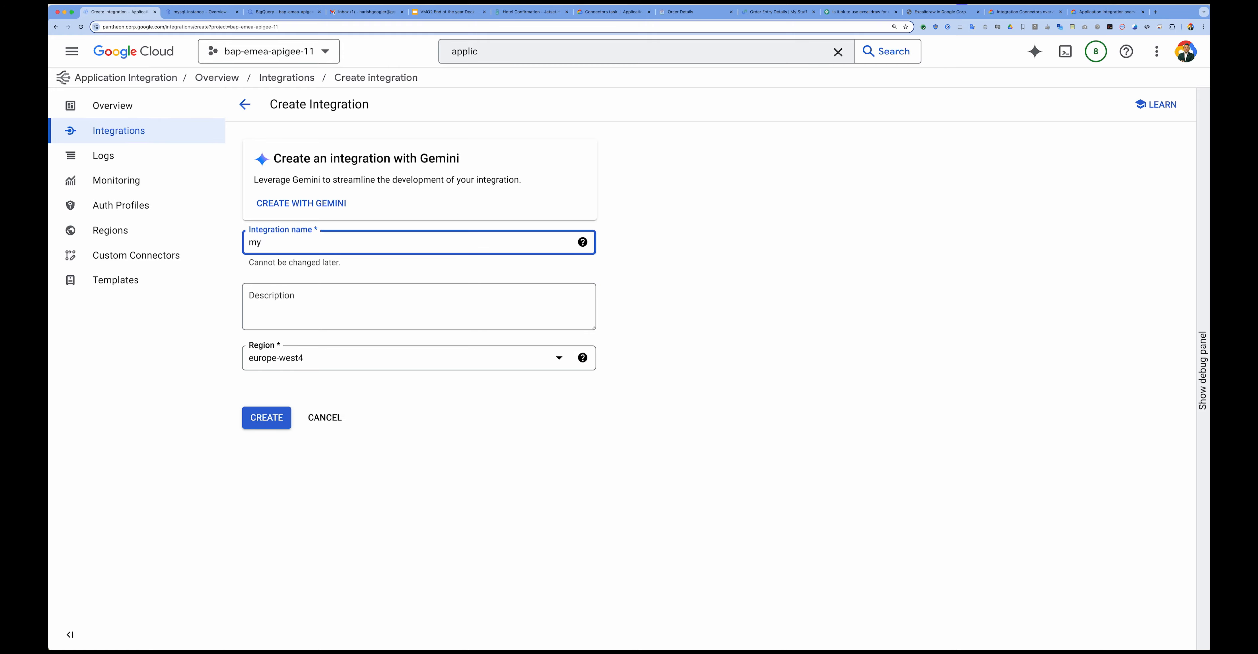
pyautogui.write('sql-datadump-demo')
pyautogui.press('Return')
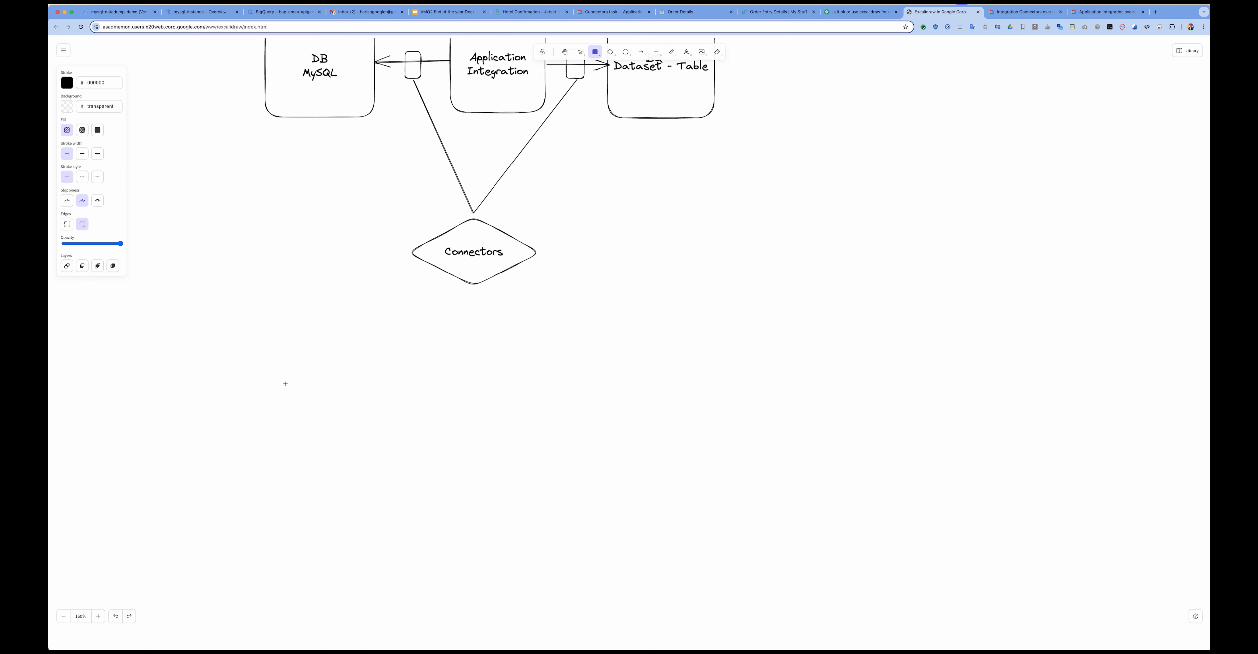
# - In Excalidraw, draw a tall rounded rectangle below the Connectors diamond and fill it with a column of fifteen duplicated horizontal lines
pyautogui.moveTo(282, 384); pyautogui.dragTo(382, 585)
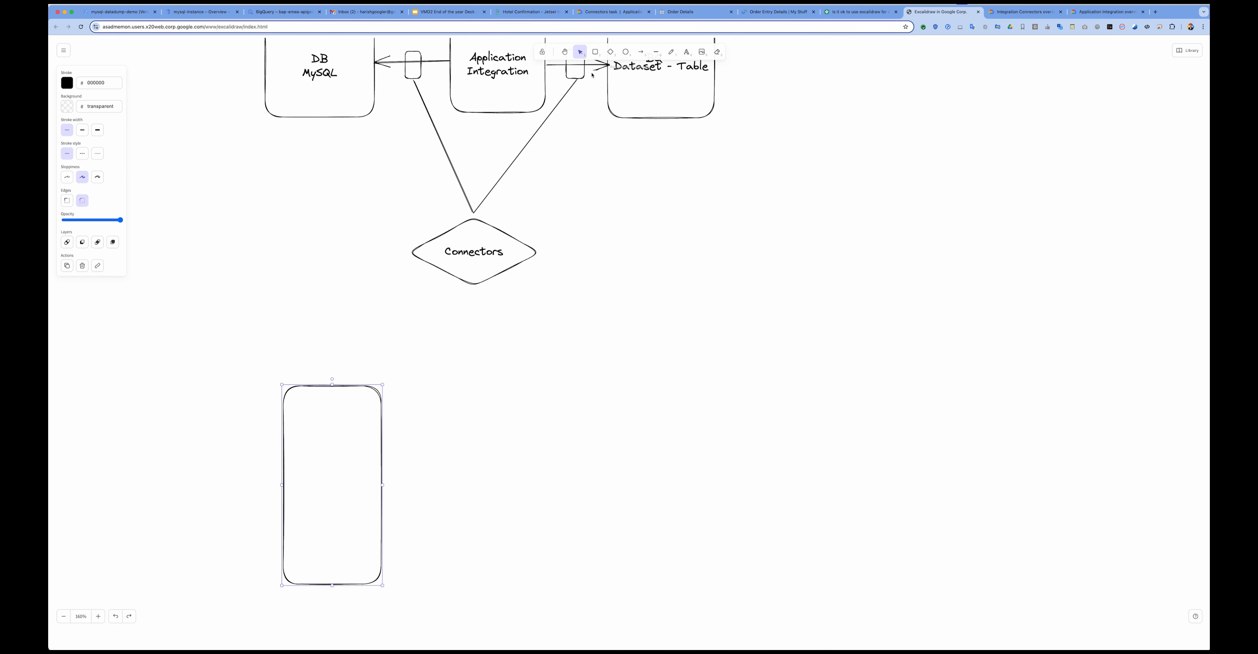
pyautogui.click(657, 51)
pyautogui.moveTo(306, 404)
pyautogui.mouseDown()
pyautogui.moveTo(370, 404)
pyautogui.moveTo(352, 423)
pyautogui.moveTo(363, 437)
pyautogui.moveTo(334, 454)
pyautogui.moveTo(336, 470)
pyautogui.moveTo(374, 429)
pyautogui.moveTo(374, 476)
pyautogui.moveTo(335, 510)
pyautogui.moveTo(351, 598)
pyautogui.mouseUp()
pyautogui.press('super+c')
pyautogui.press('super+v')
pyautogui.press('super+v')
pyautogui.press('super+v')
pyautogui.press('super+v')
pyautogui.press('super+c')
pyautogui.press('super+v')
pyautogui.press('super+v')
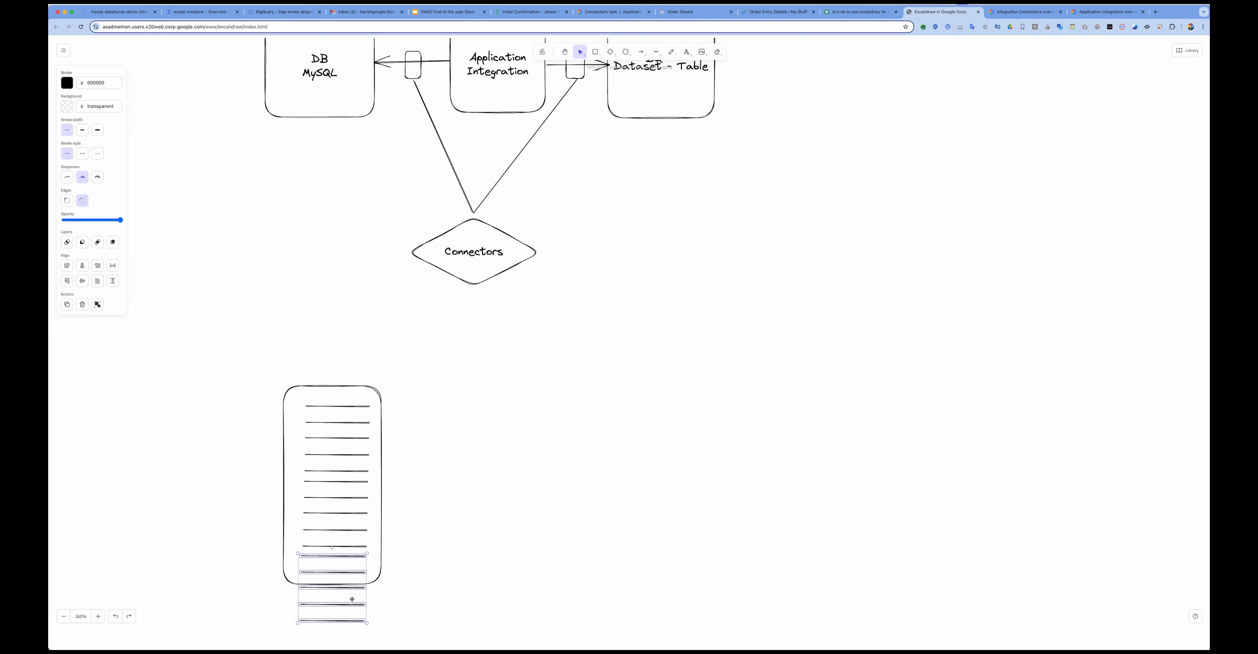
# - Extend the tall rectangle downward until it encloses all the horizontal lines
pyautogui.scroll(-2, 438, 565)
pyautogui.click(391, 449)
pyautogui.moveTo(391, 473); pyautogui.dragTo(391, 528)
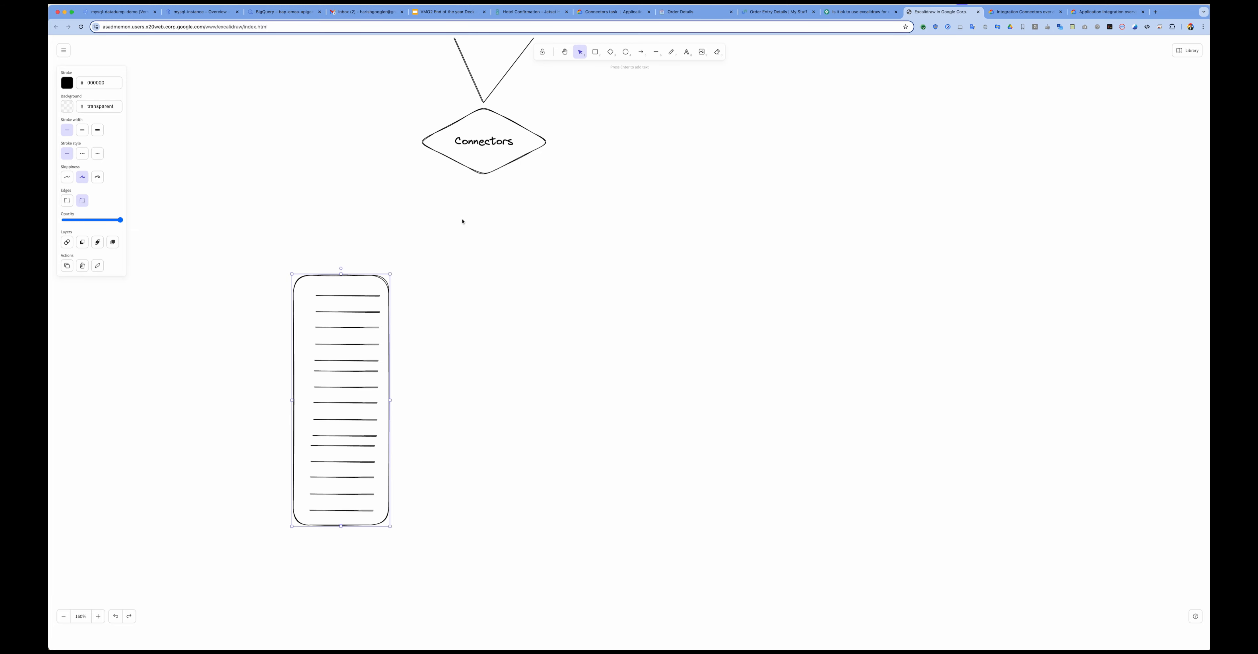
pyautogui.press('Escape')
# - Shift the top six lines and the following group of five lines sideways past the tall rectangle's right edge
pyautogui.moveTo(279, 291); pyautogui.dragTo(408, 389)
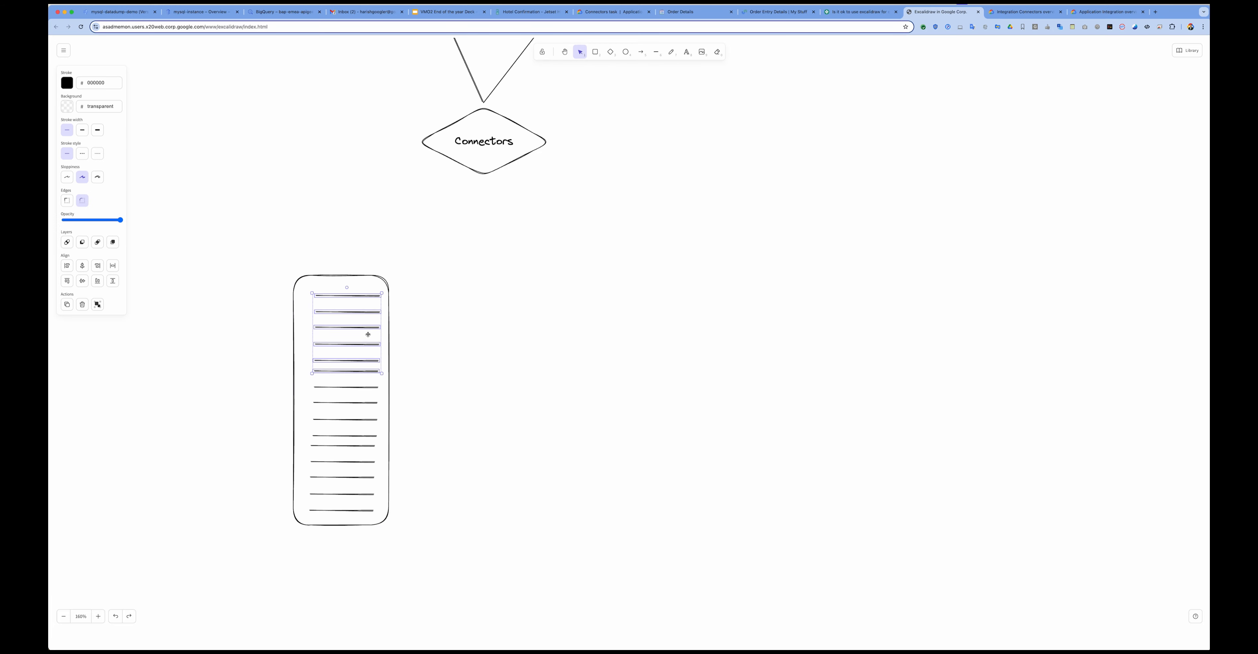
pyautogui.moveTo(368, 334); pyautogui.dragTo(392, 333)
pyautogui.moveTo(260, 382); pyautogui.dragTo(400, 461)
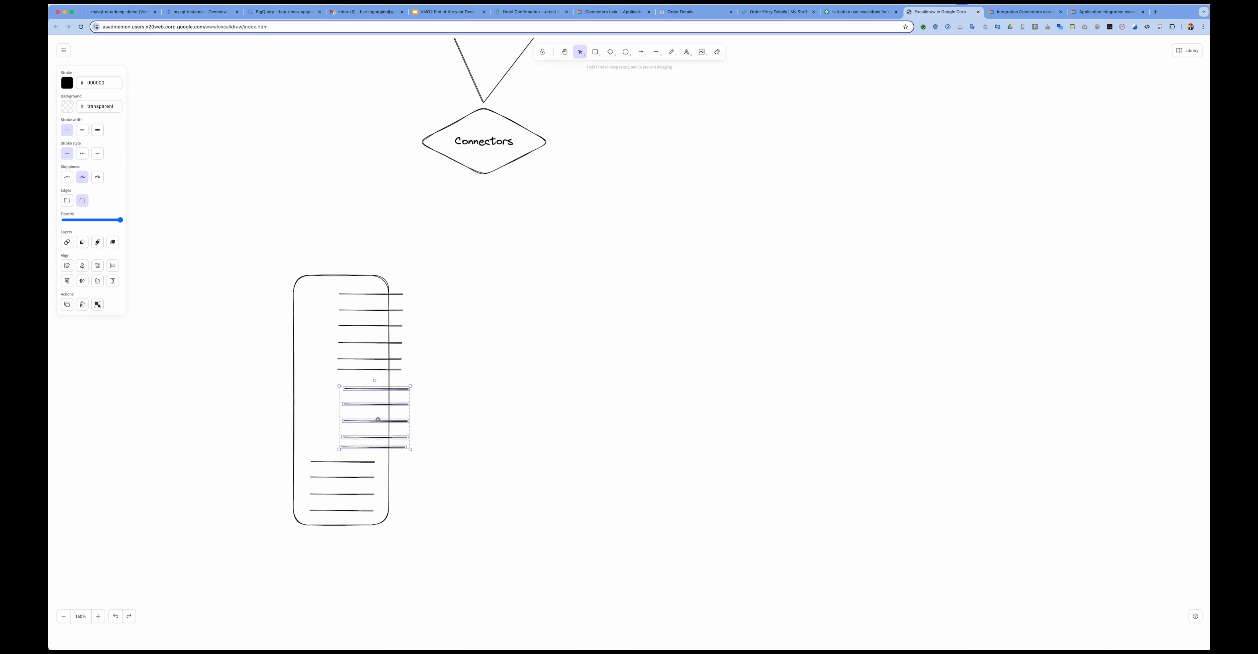
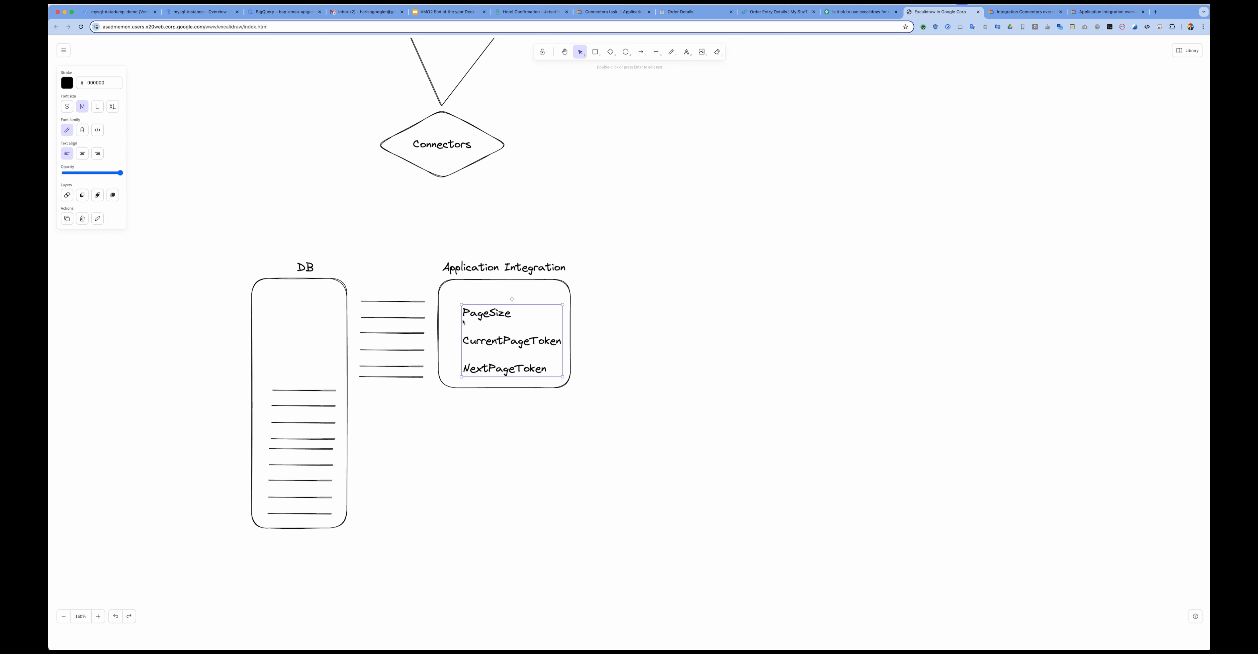
# - Move the upper five remaining lines out of the DB box, placing them below the six lines already beside it
pyautogui.moveTo(226, 384); pyautogui.dragTo(376, 464)
pyautogui.moveTo(323, 435); pyautogui.dragTo(404, 430)
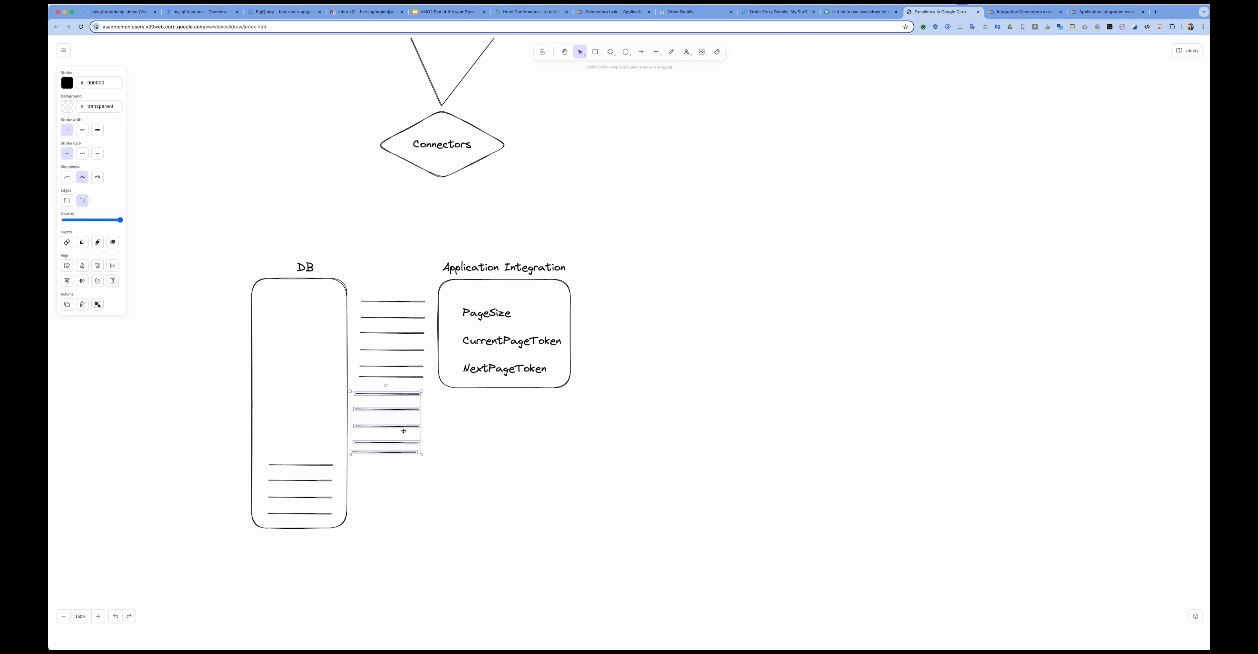
# - Highlight NextPageToken and CurrentPageToken within the Application Integration box's text without changing it
pyautogui.click(519, 372)
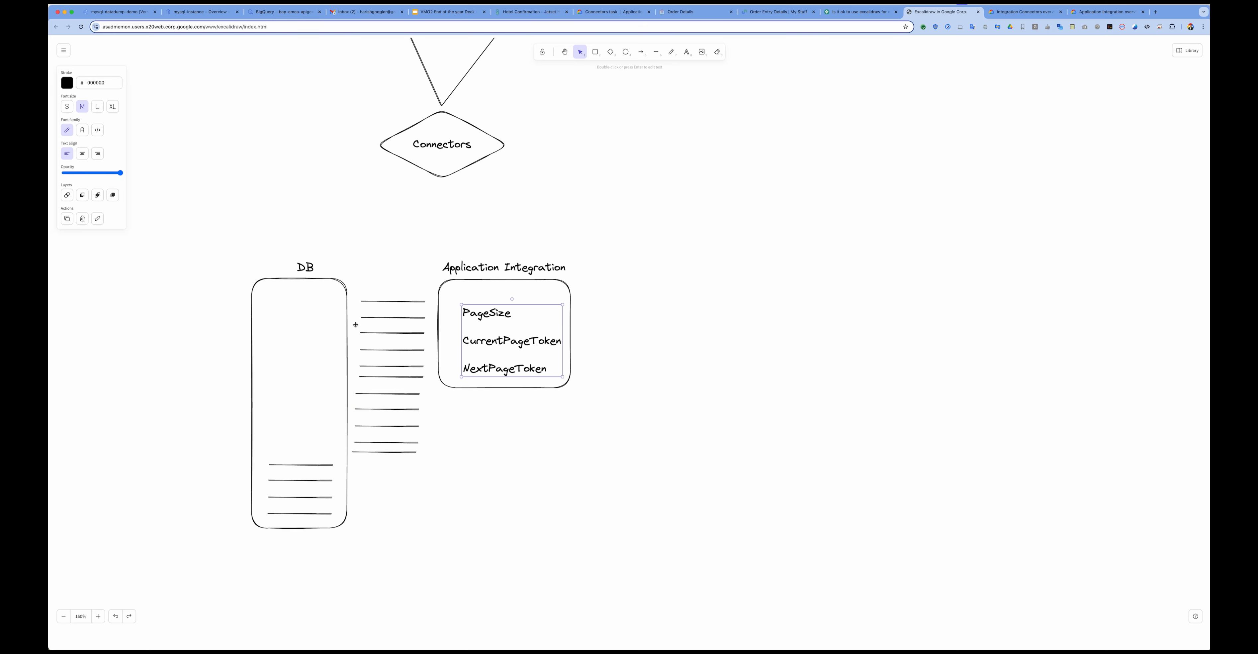
pyautogui.doubleClick(484, 343)
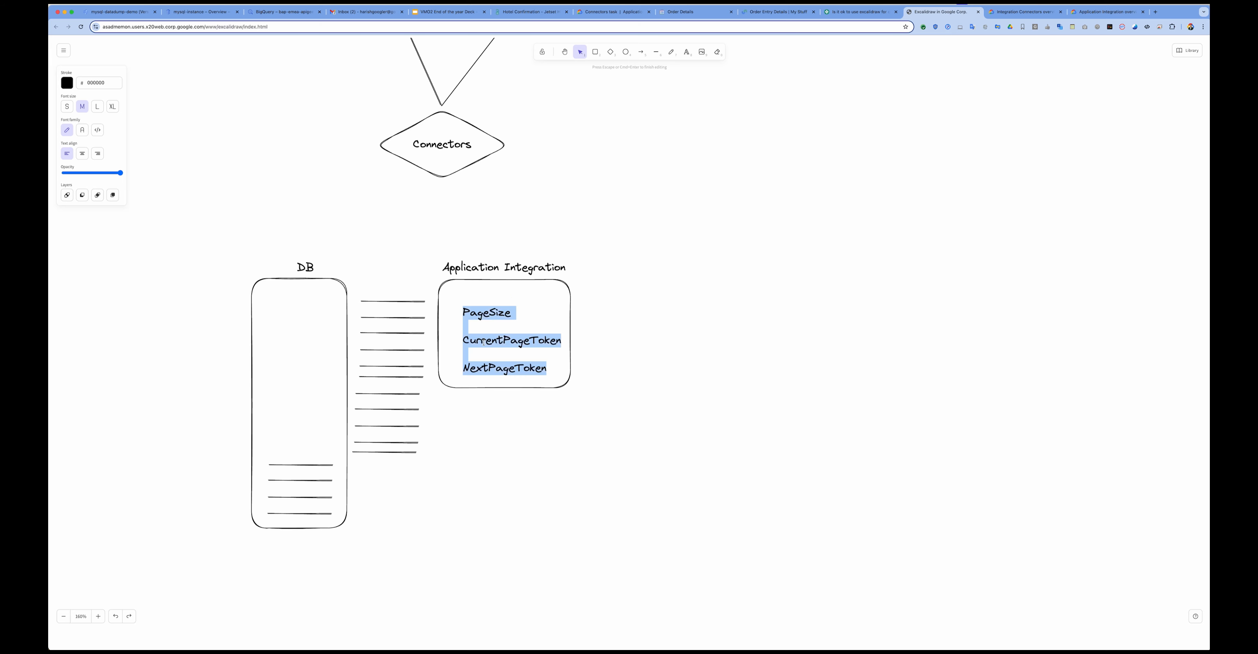
pyautogui.doubleClick(492, 369)
pyautogui.doubleClick(494, 341)
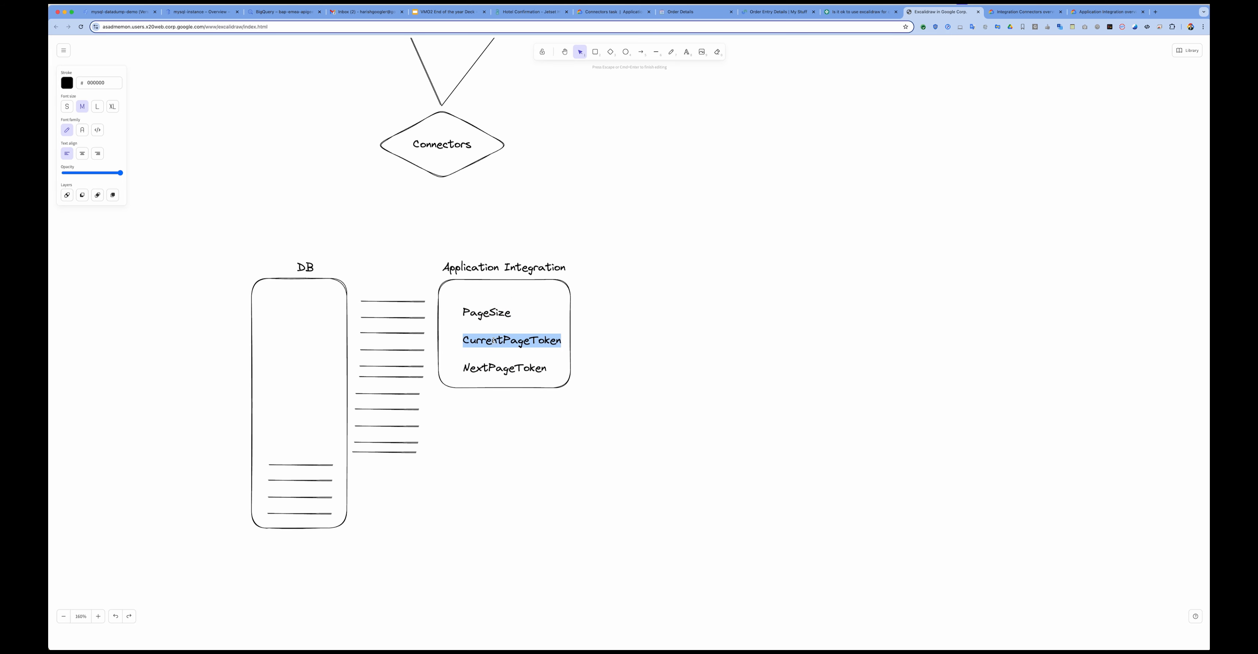
pyautogui.click(223, 457)
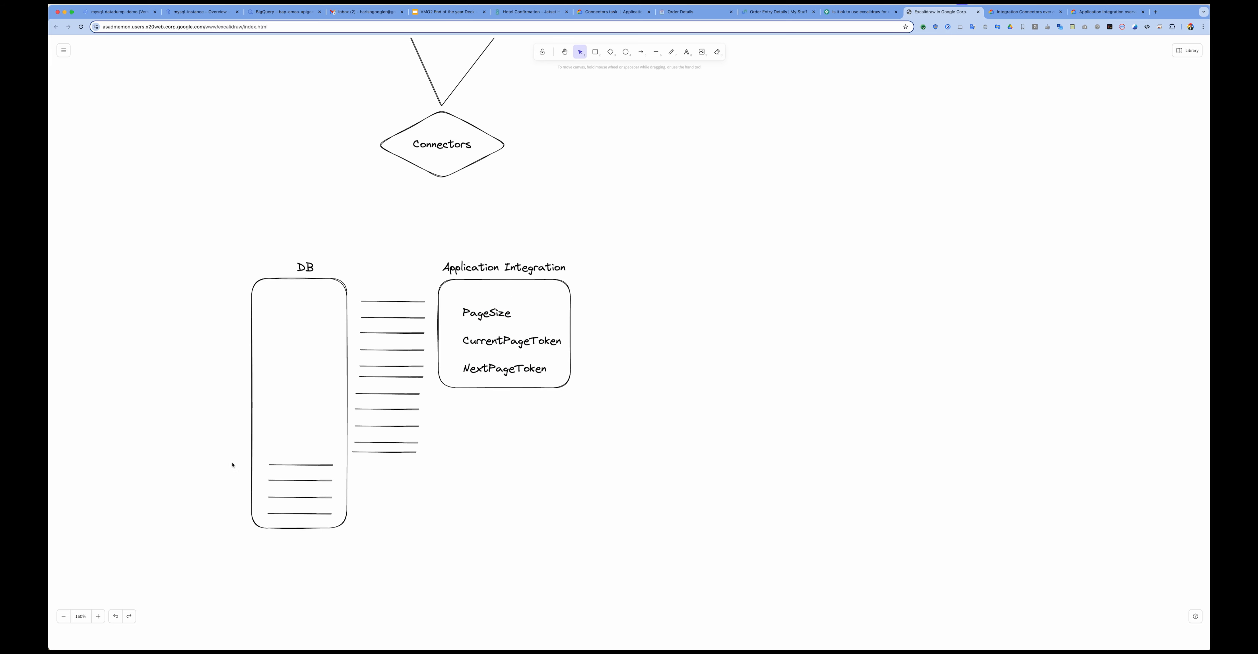
# - Move the last four lines out of the DB box to complete the column beside it
pyautogui.moveTo(232, 465); pyautogui.dragTo(360, 540)
pyautogui.moveTo(321, 498); pyautogui.dragTo(405, 501)
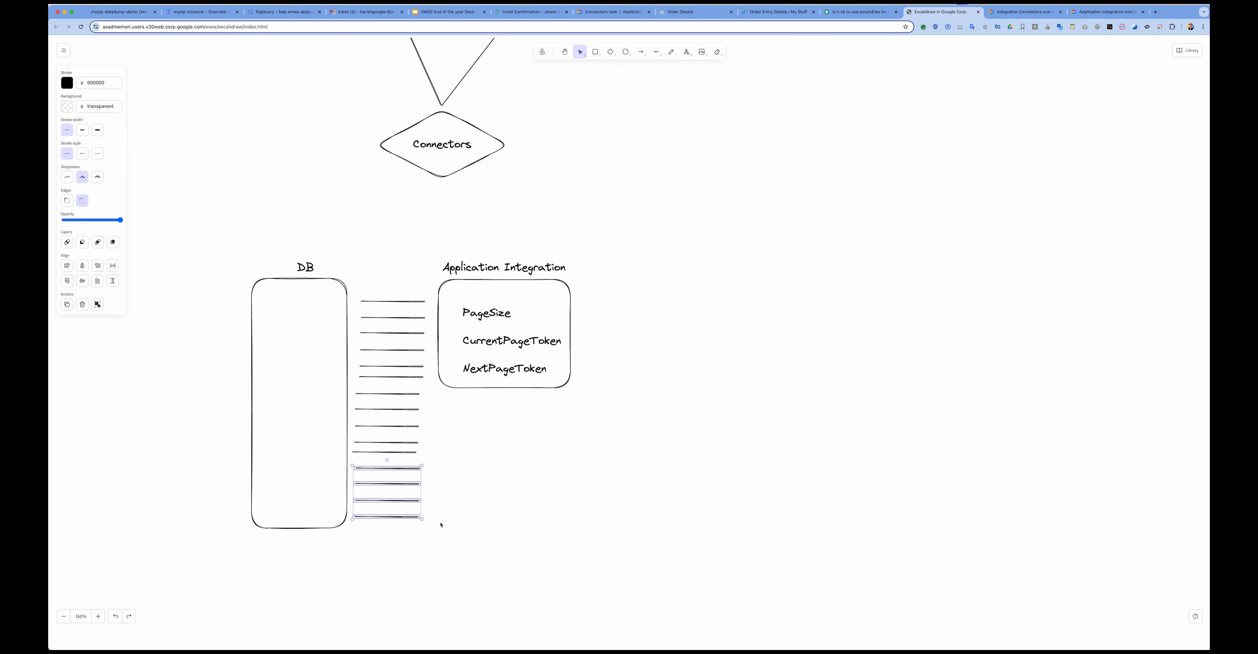
pyautogui.click(414, 544)
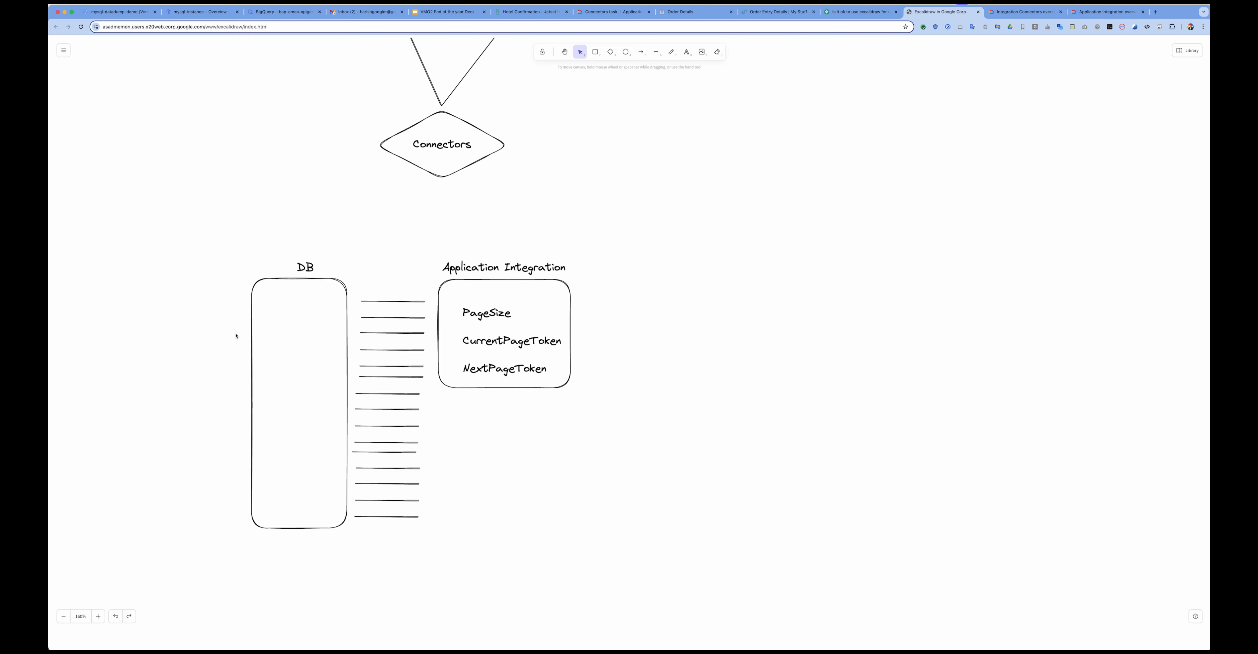
pyautogui.moveTo(209, 252); pyautogui.dragTo(577, 503)
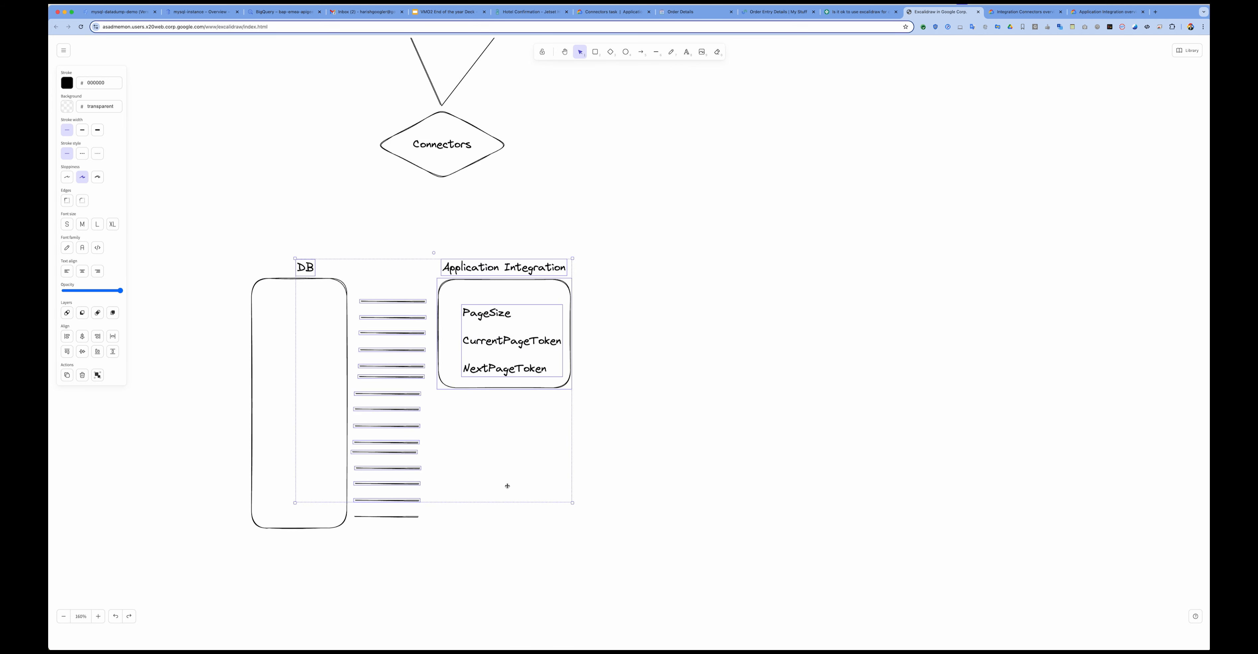
pyautogui.click(458, 533)
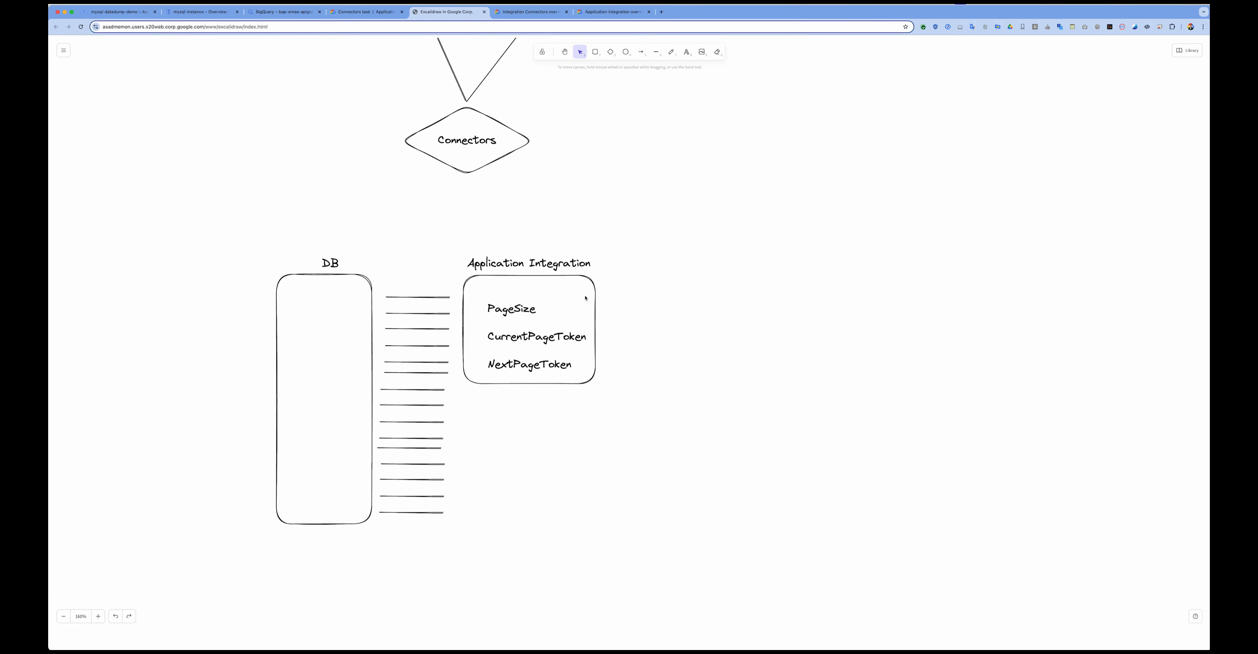
pyautogui.scroll(5, 585, 298)
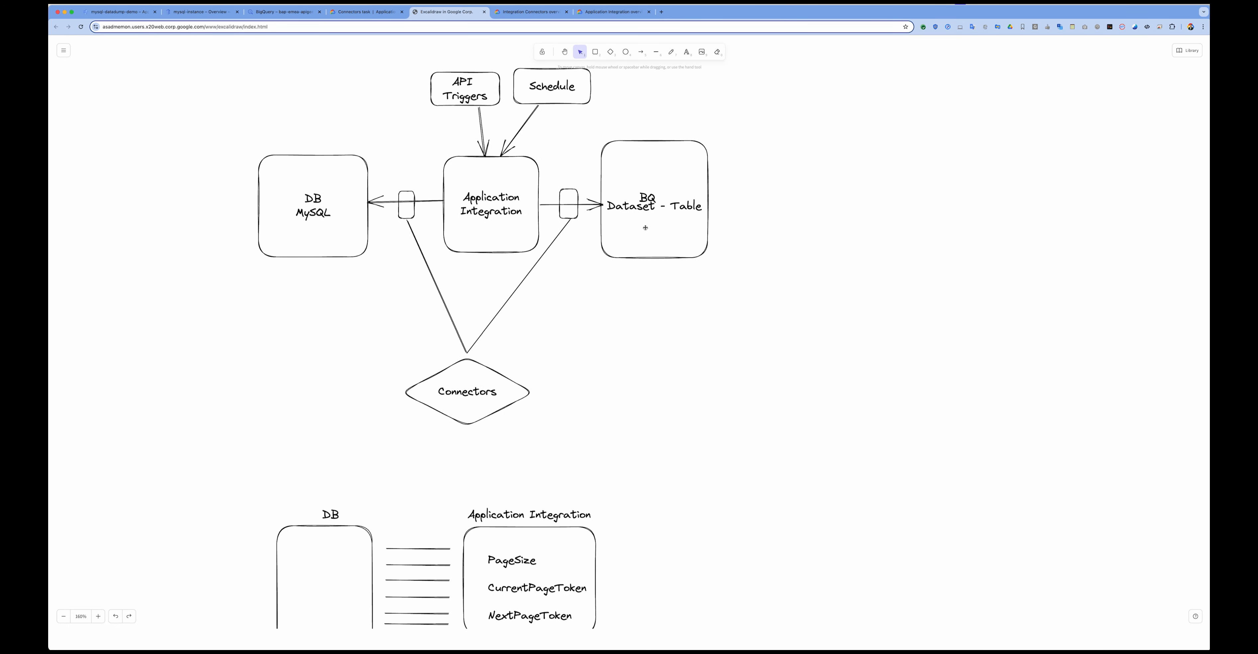
pyautogui.scroll(1, 646, 227)
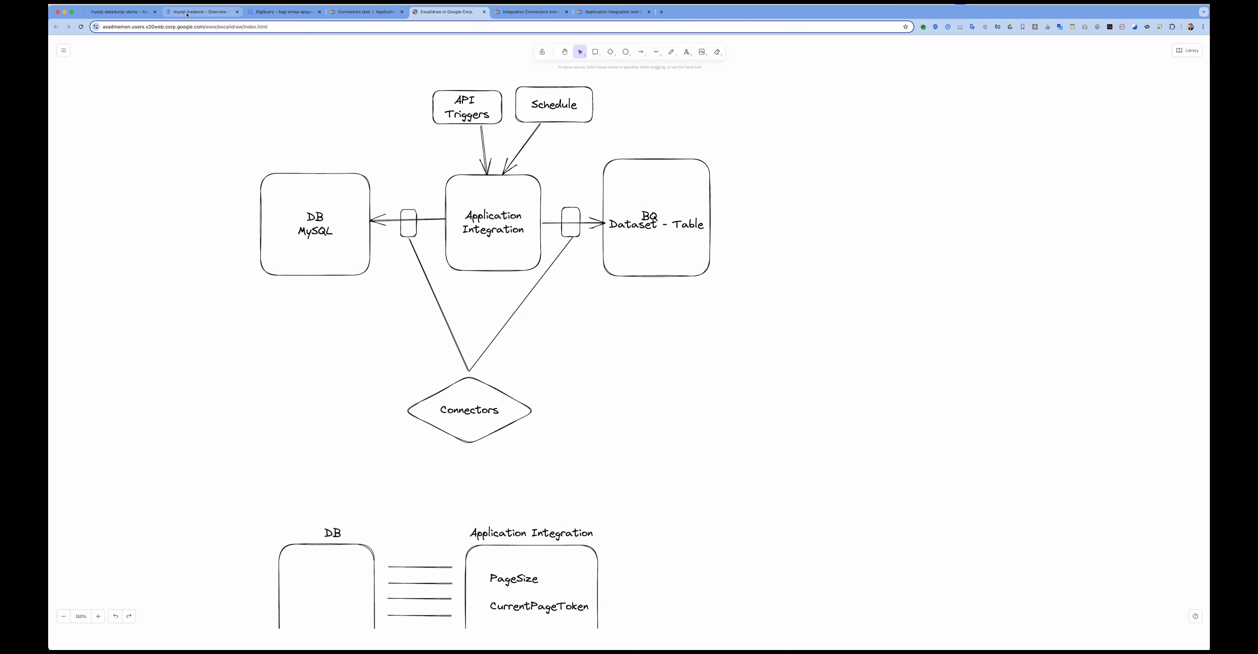
# - Return to the mysql-datadump-demo integration editor and place a Private Trigger on the canvas
pyautogui.click(107, 16)
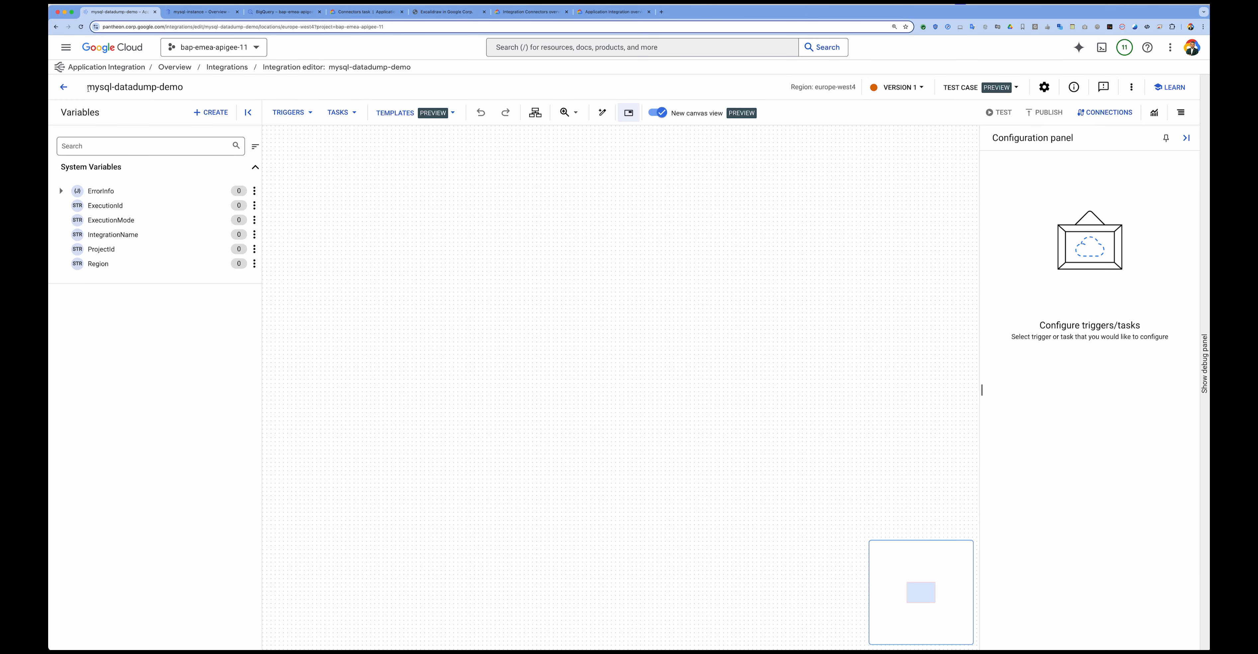
pyautogui.moveTo(88, 89); pyautogui.dragTo(185, 89)
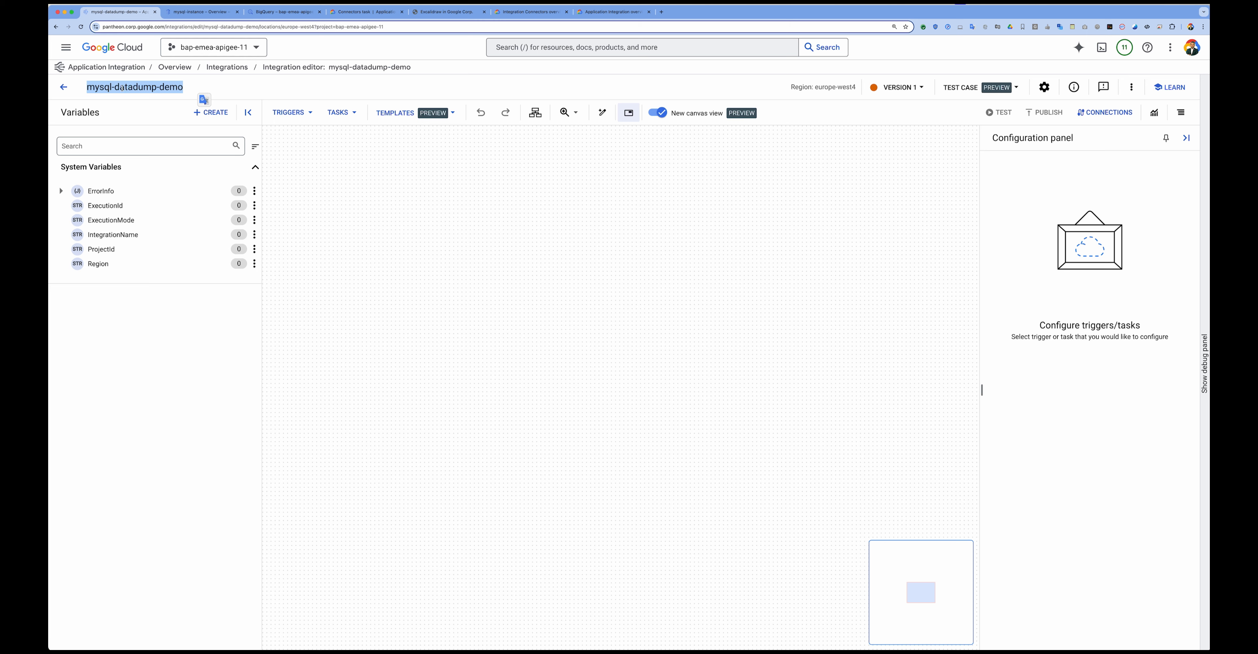
pyautogui.click(525, 372)
pyautogui.click(303, 113)
pyautogui.click(337, 287)
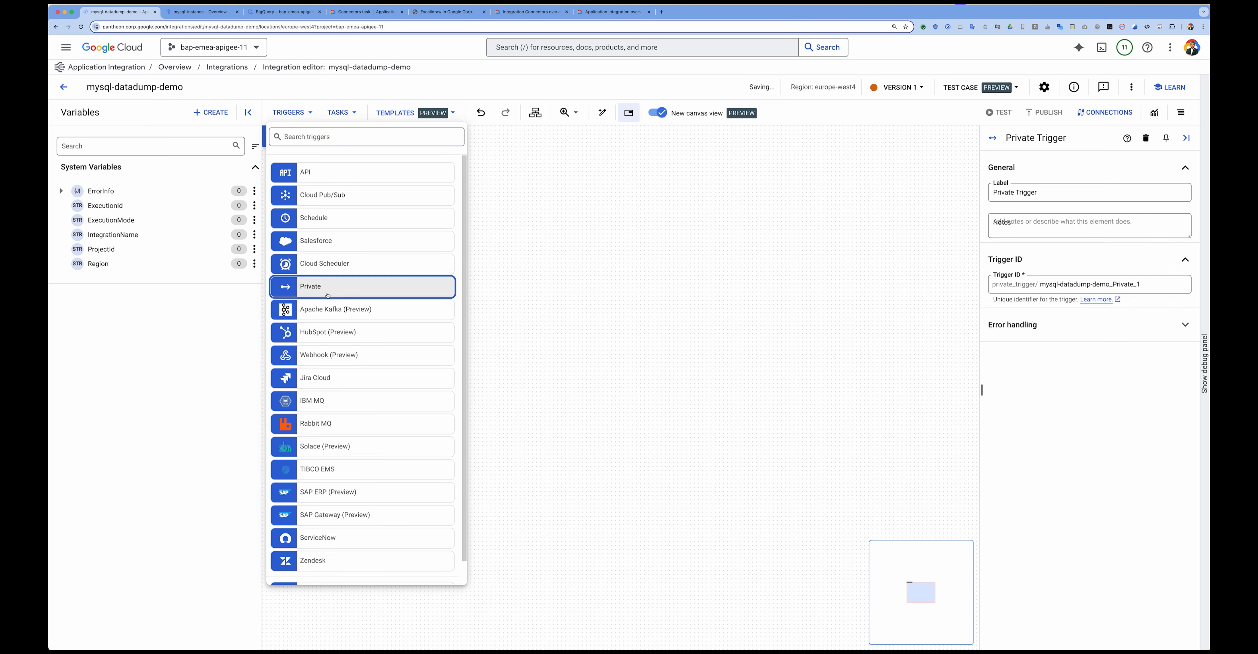
pyautogui.moveTo(357, 137); pyautogui.dragTo(572, 248)
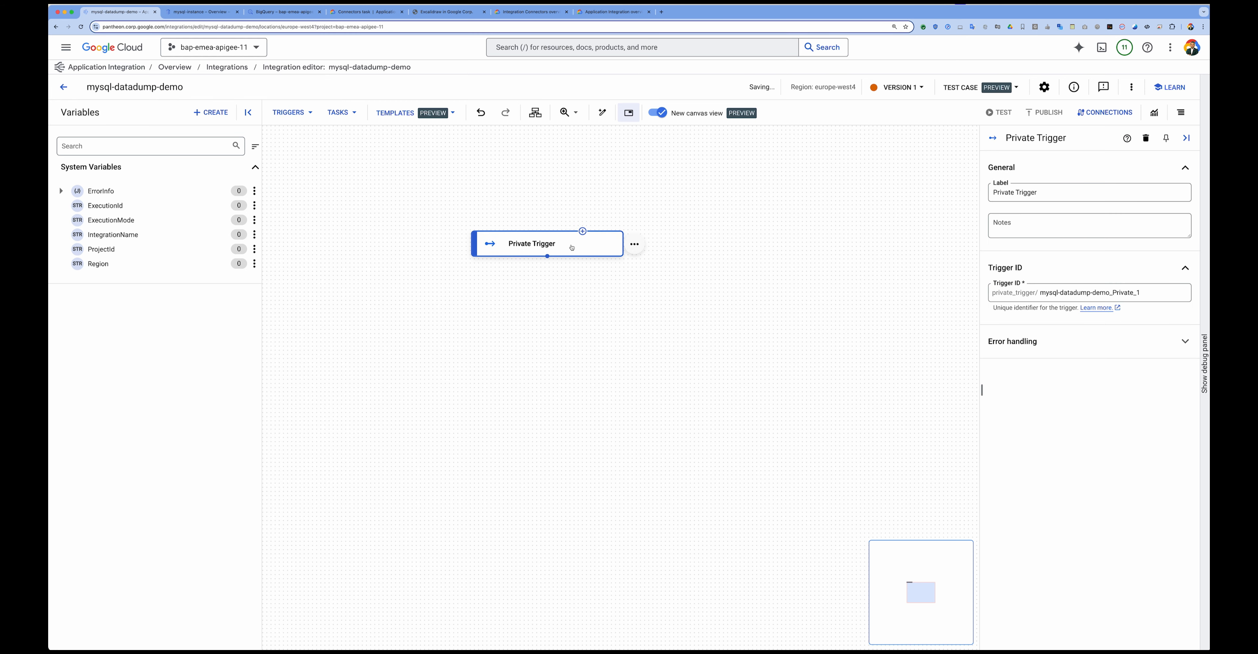
# - Label the trigger MySQL - Private Trigger and set its trigger ID to mysql-private-trigger
pyautogui.click(994, 193)
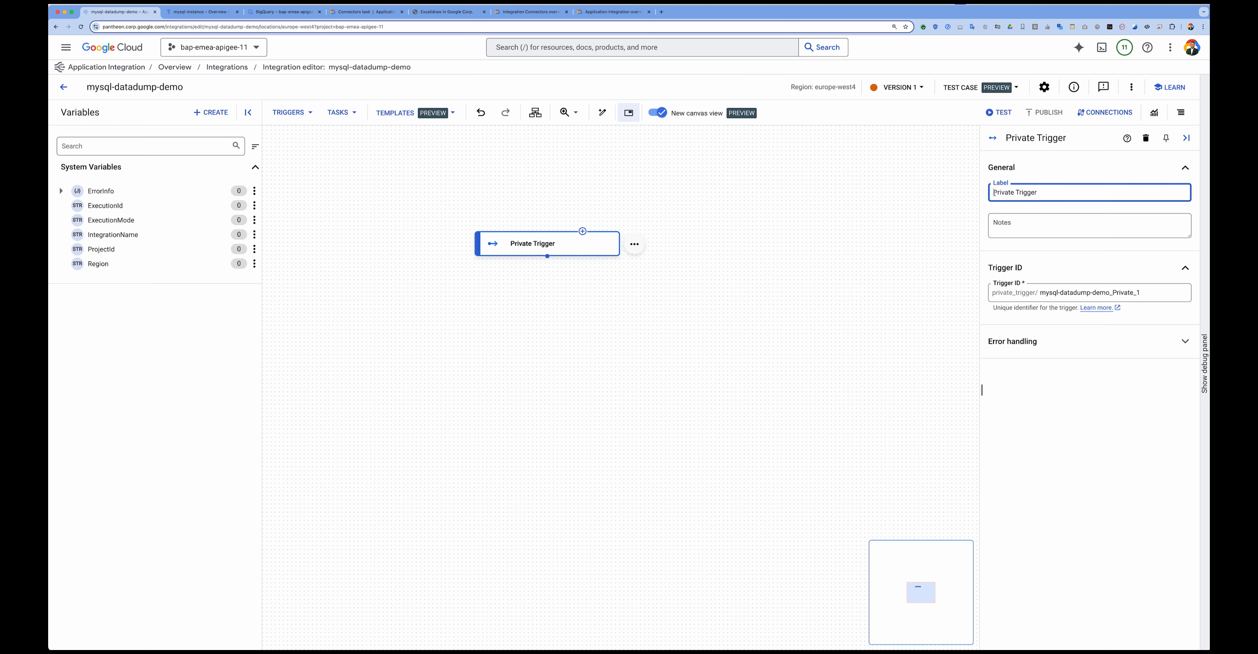
pyautogui.write('MySQL -')
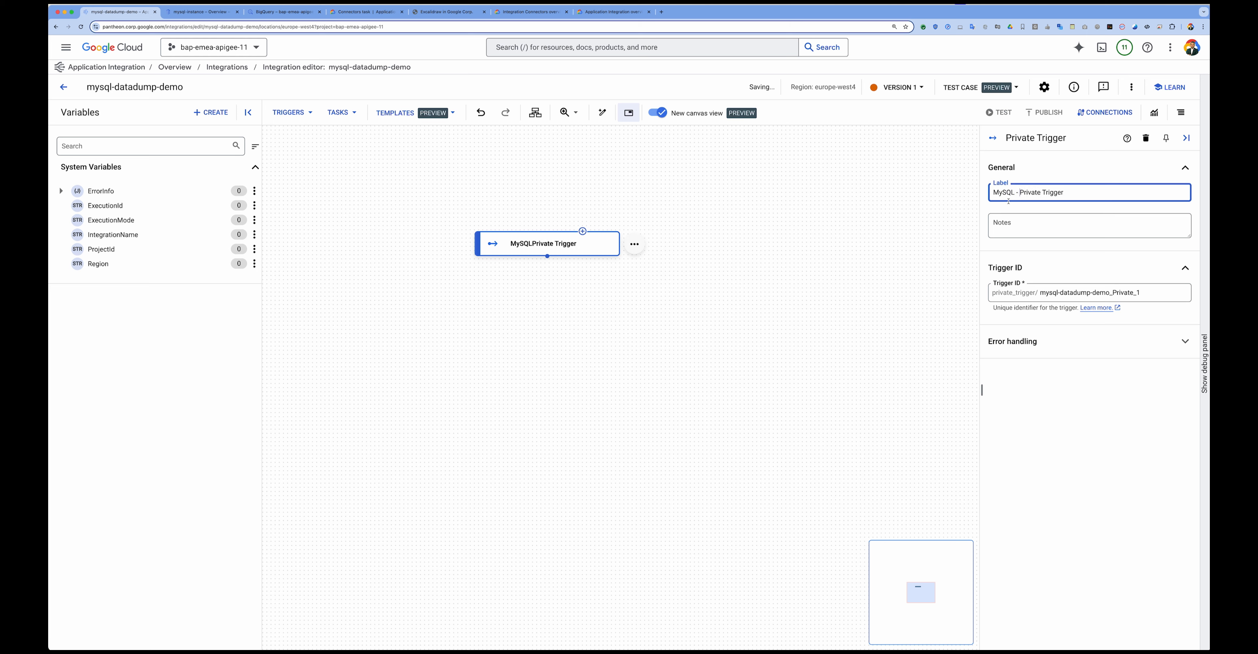
pyautogui.moveTo(1144, 293); pyautogui.dragTo(1041, 292)
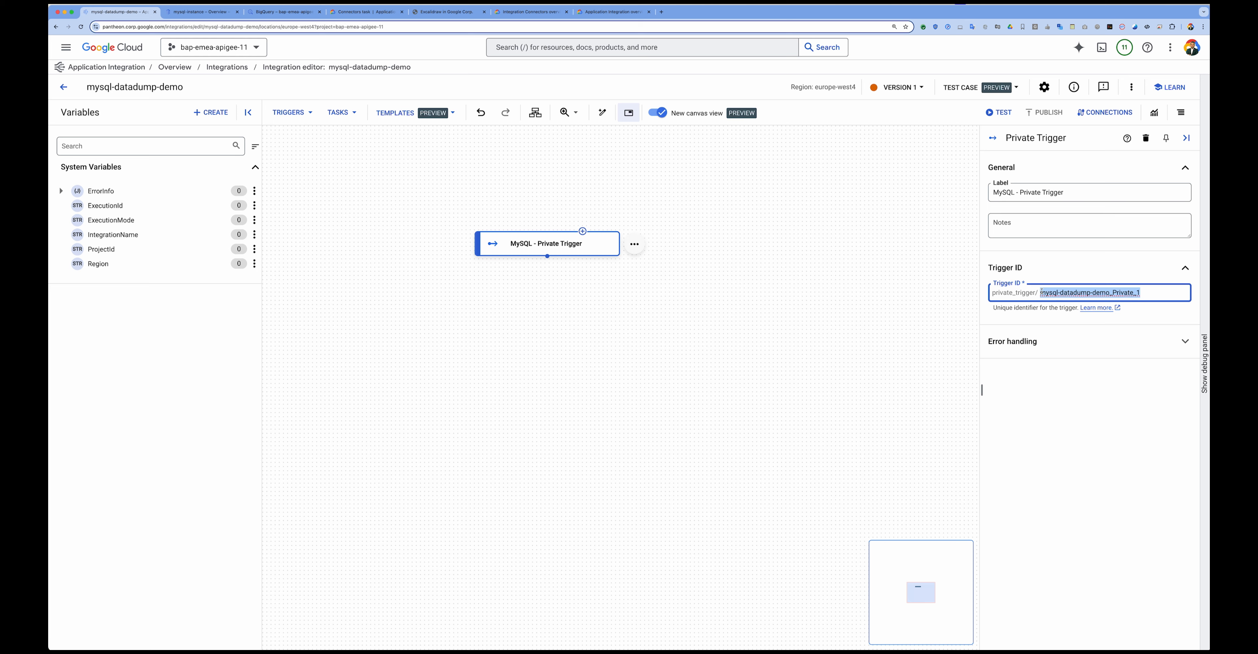
pyautogui.write('mysql')
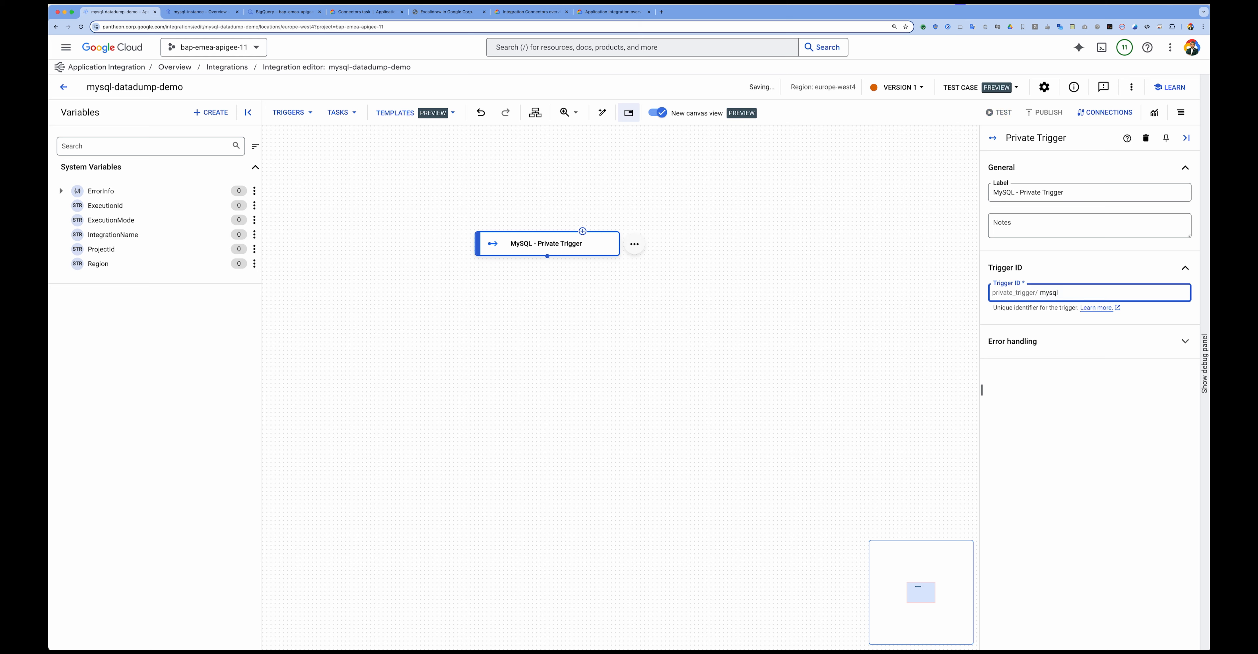
pyautogui.write('-private-trigger')
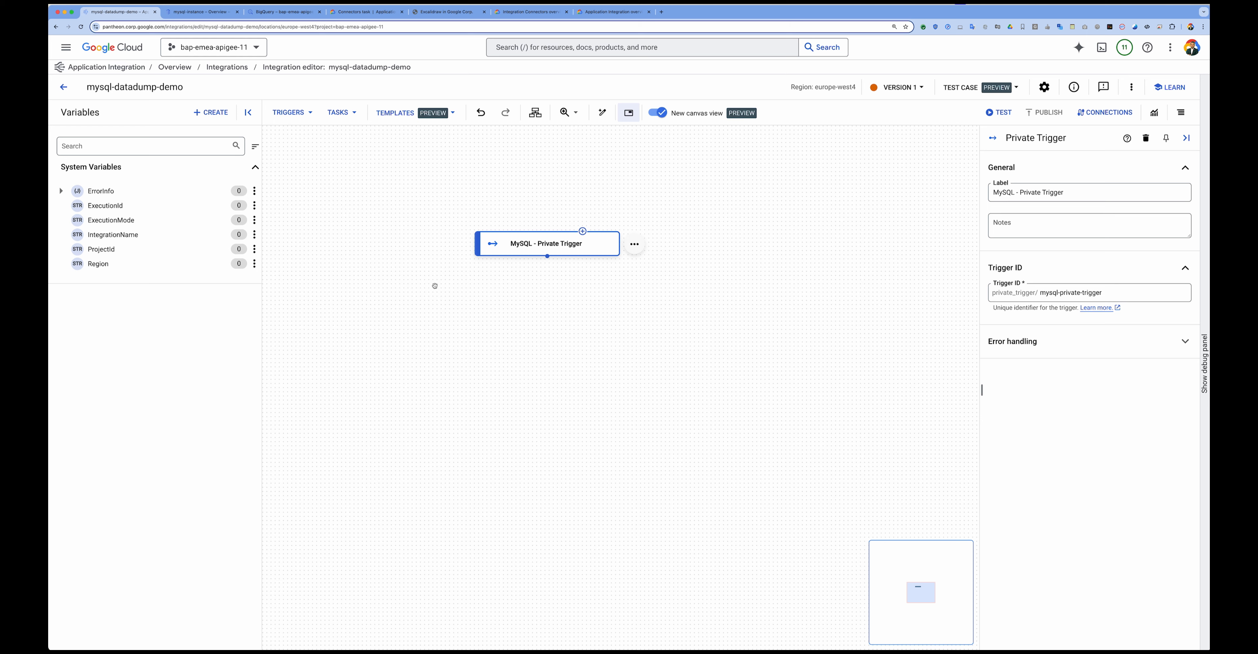
# - Add a Connectors task below the private trigger and connect the trigger to it
pyautogui.click(342, 113)
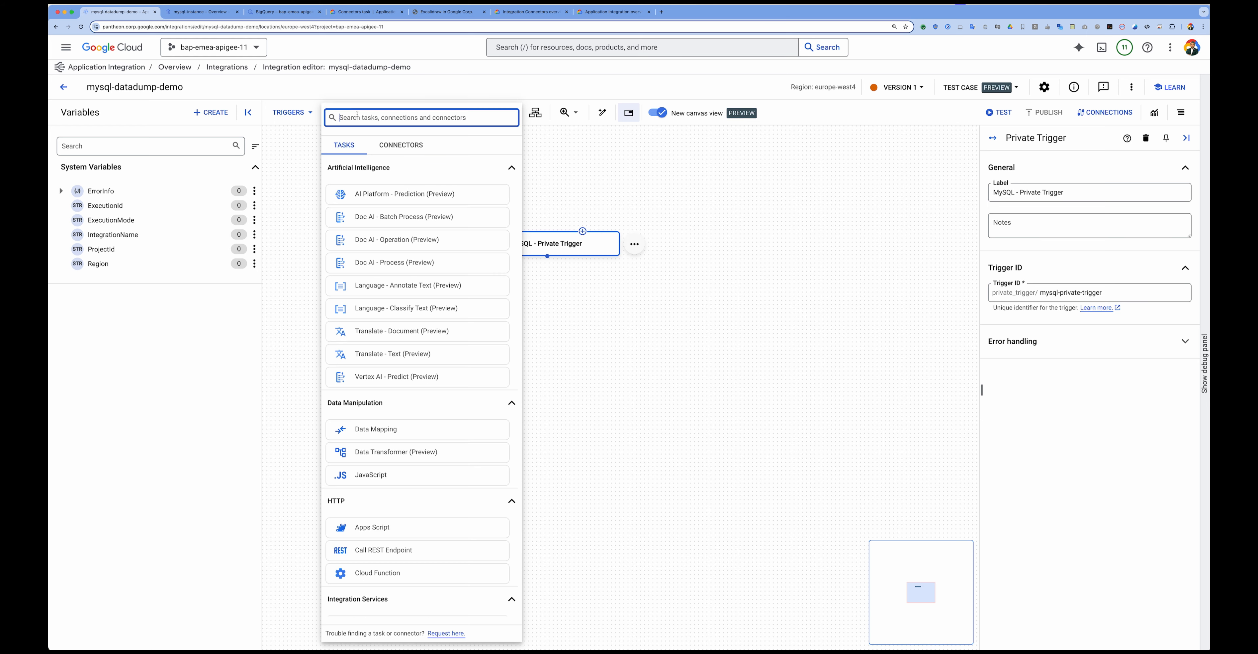
pyautogui.click(382, 145)
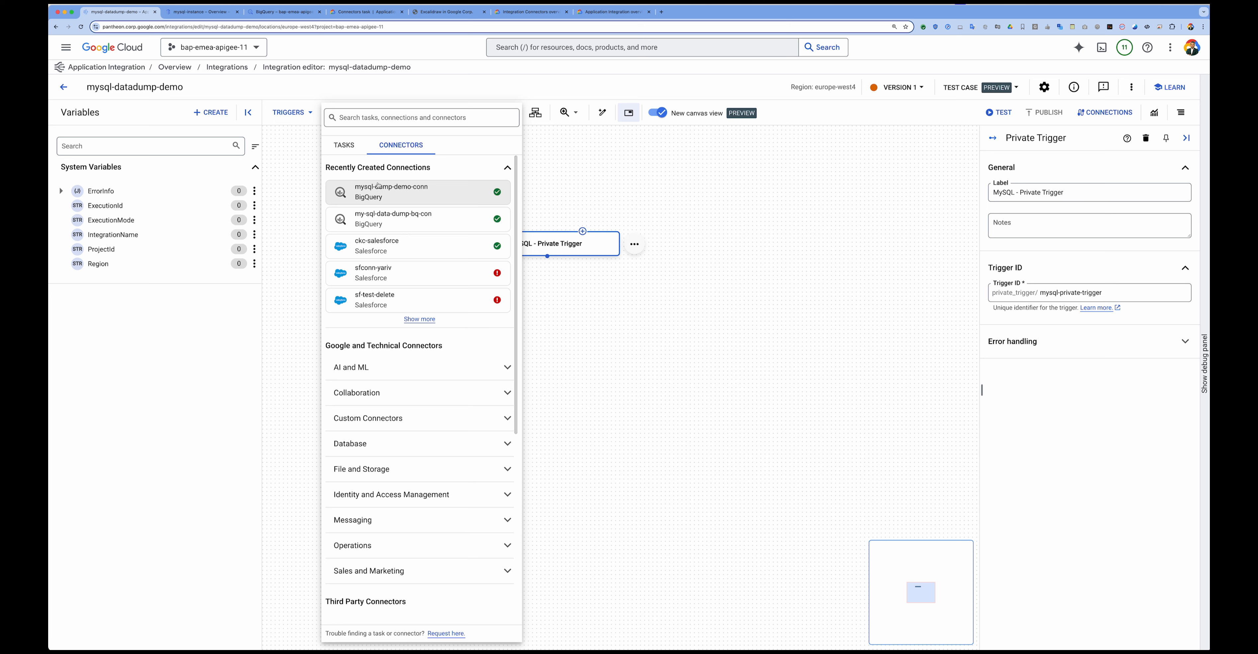
pyautogui.click(343, 145)
pyautogui.click(358, 117)
pyautogui.write('conn')
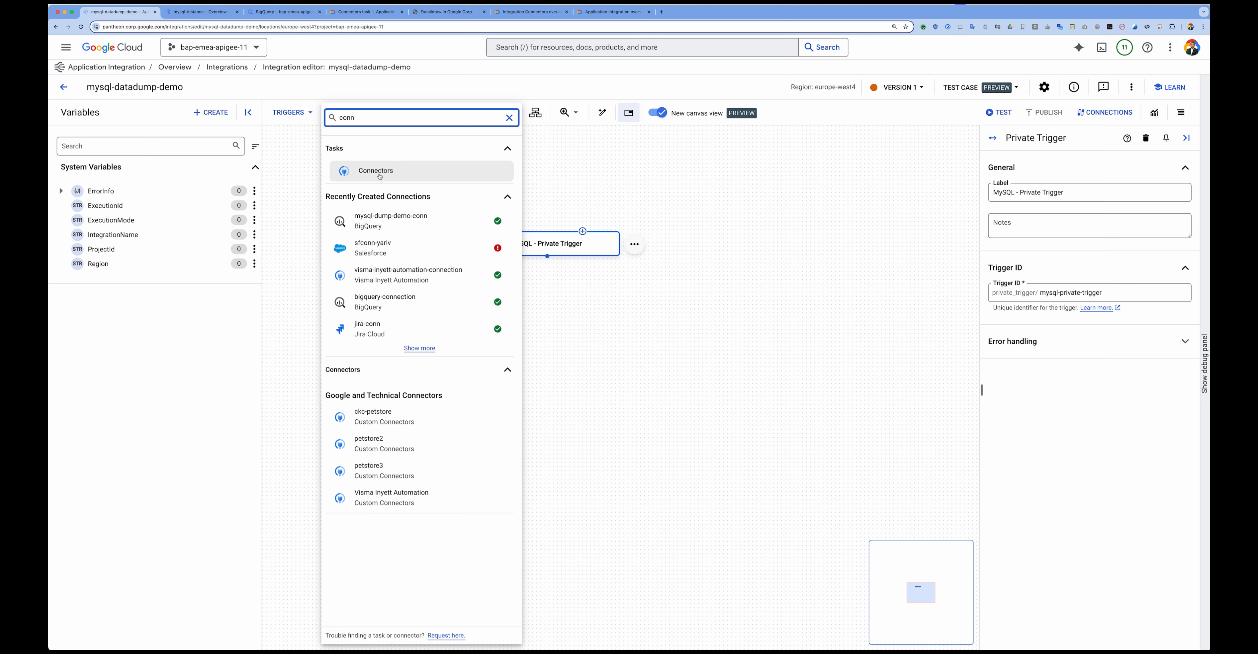
pyautogui.click(379, 174)
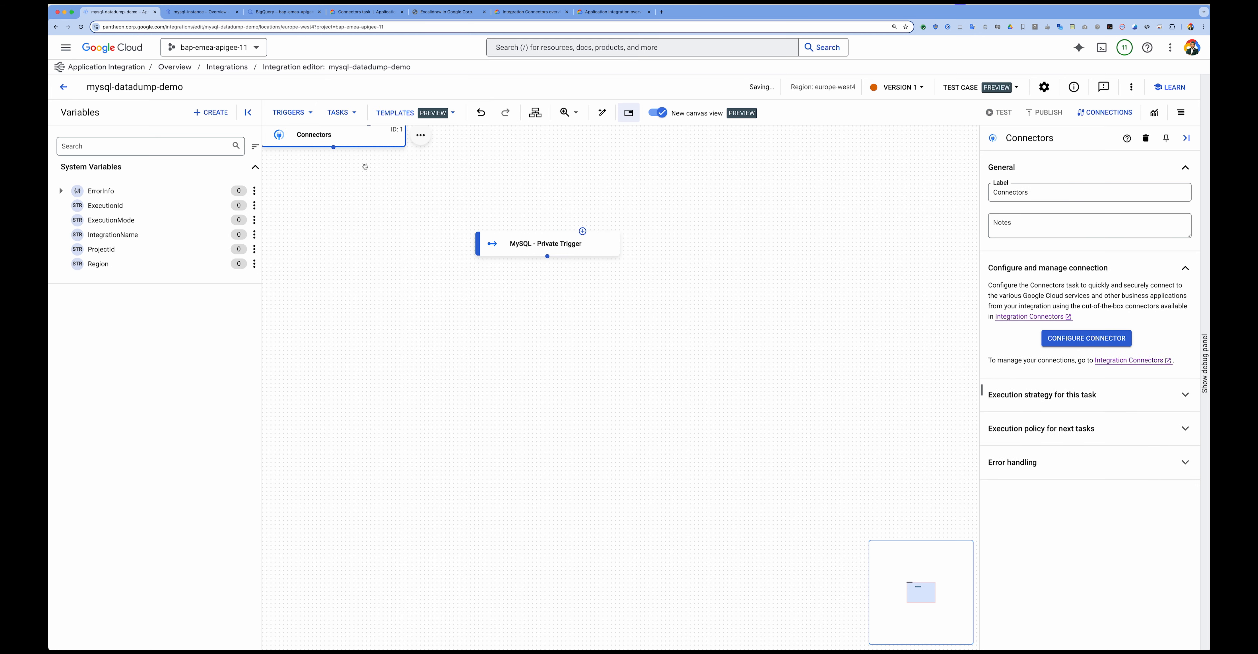
pyautogui.moveTo(349, 148); pyautogui.dragTo(553, 328)
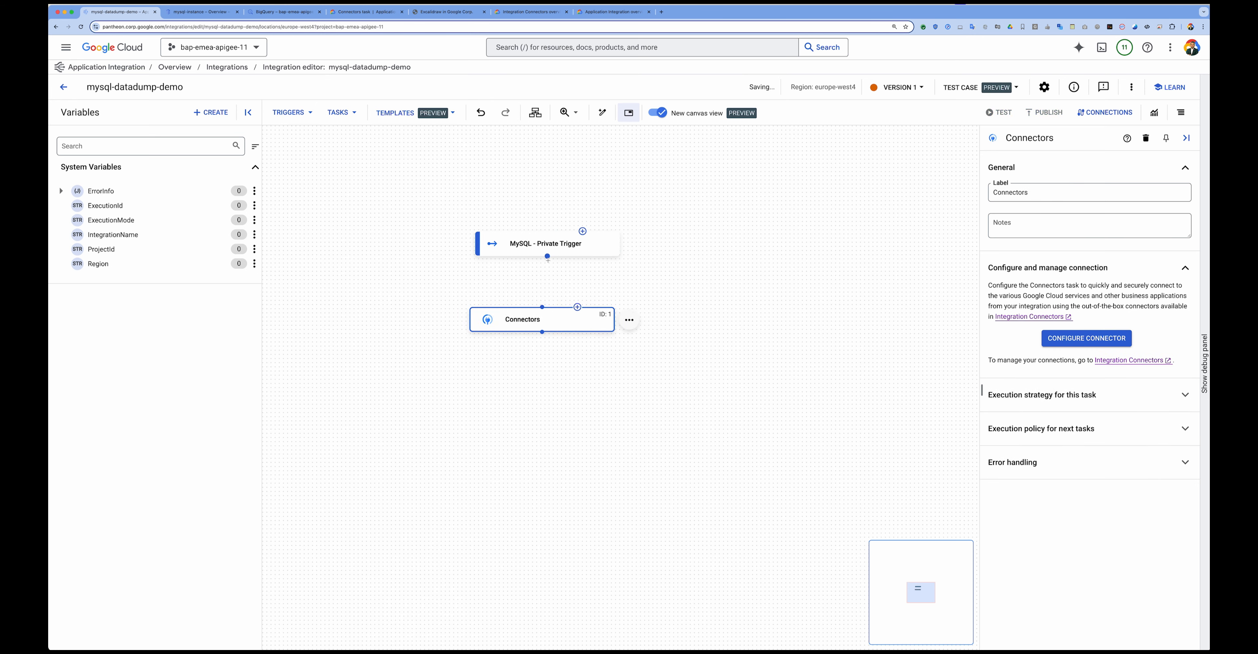
pyautogui.moveTo(547, 256); pyautogui.dragTo(543, 306)
# - Label the Connectors task MySQL Connector and enlarge the browser page to 175%
pyautogui.doubleClick(997, 191)
pyautogui.write('MyS')
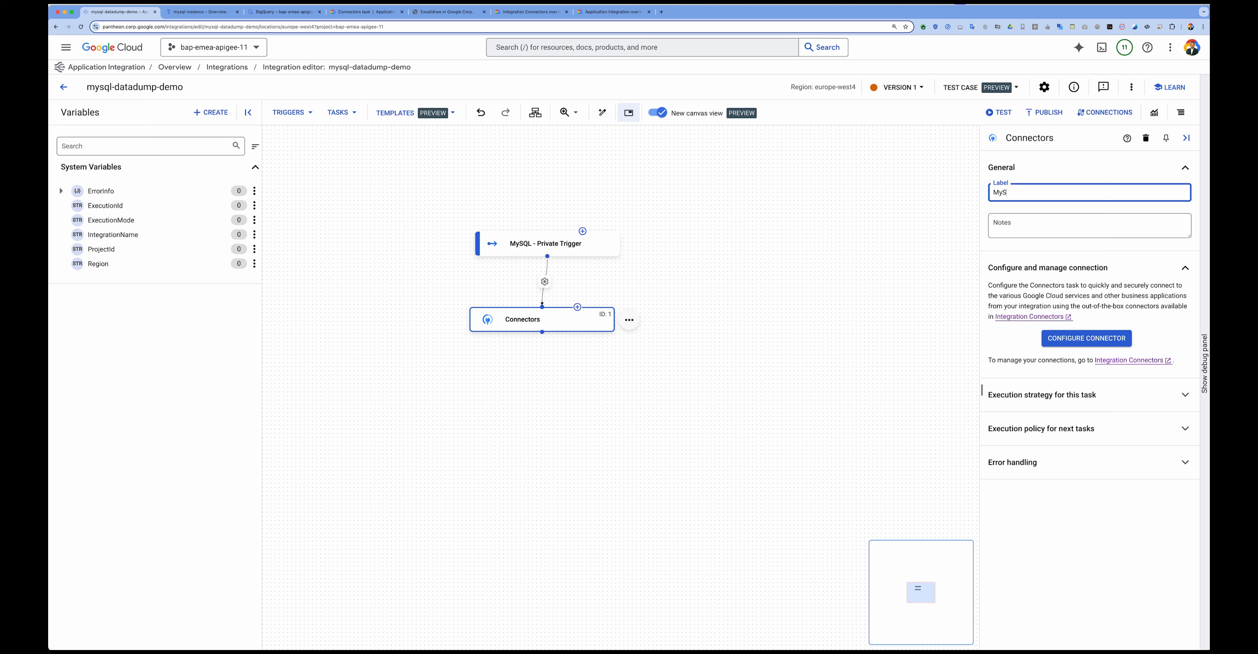
pyautogui.write('QL Conne')
pyautogui.click(1203, 26)
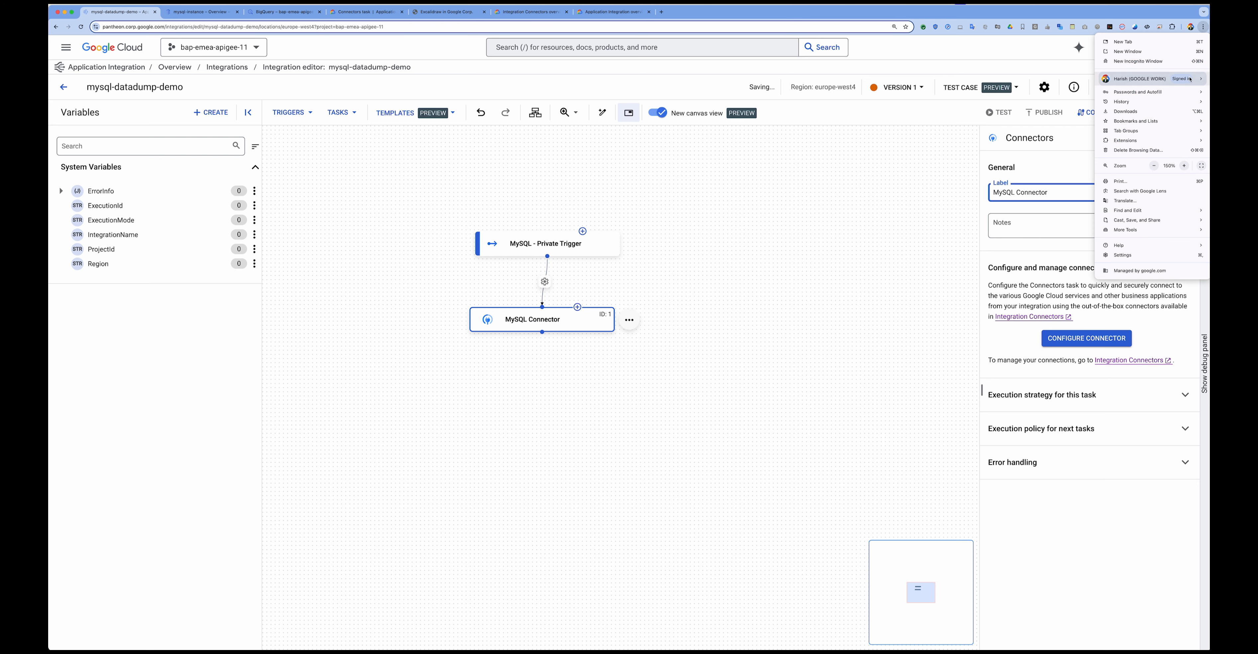
pyautogui.click(1184, 166)
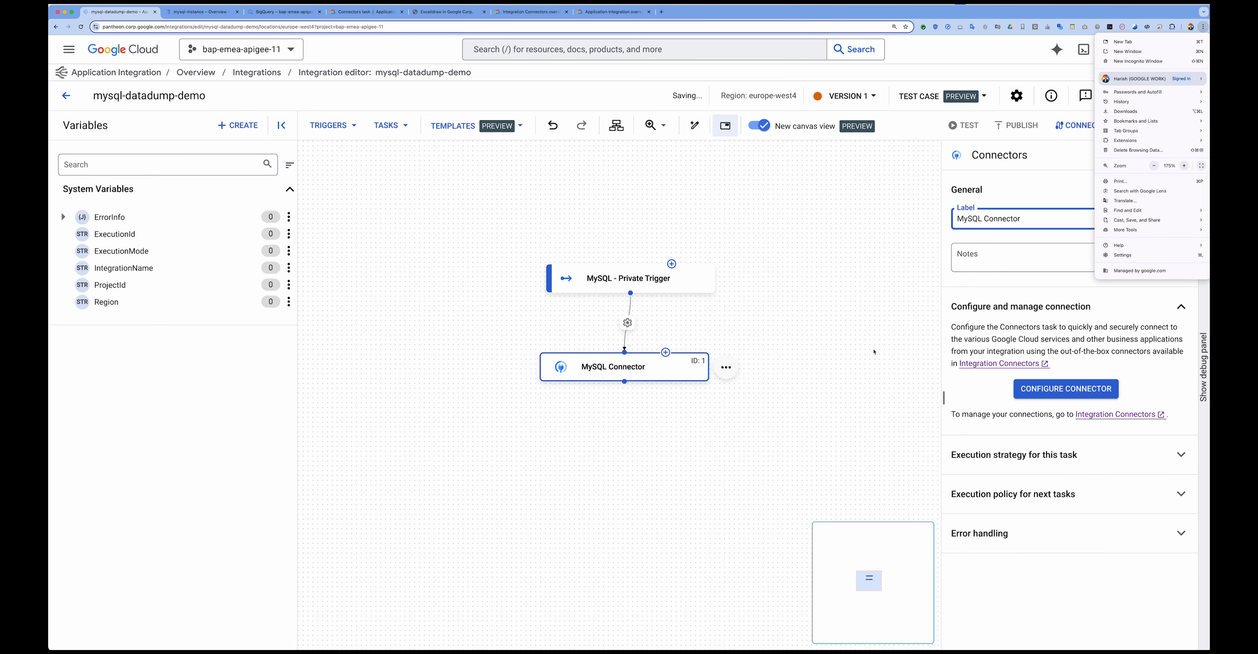
pyautogui.click(880, 346)
# - Start configuring the MySQL Connector task with the Cloud SQL connection mysql-connection in europe-west4
pyautogui.click(1016, 387)
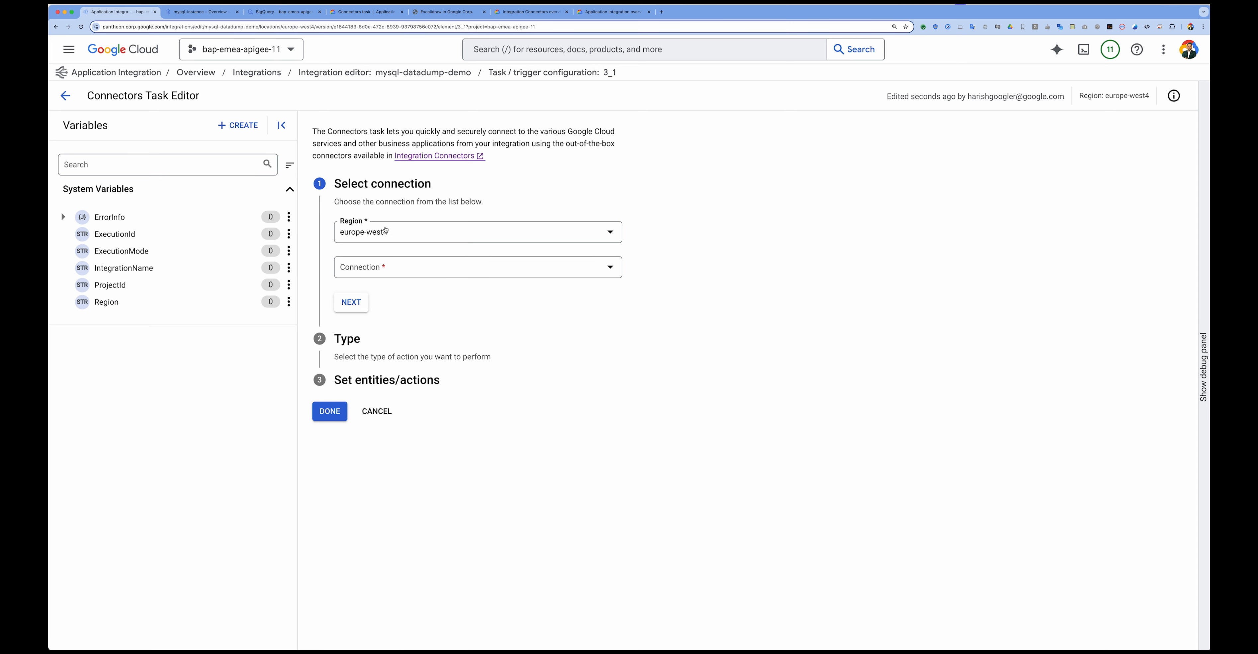
pyautogui.click(373, 275)
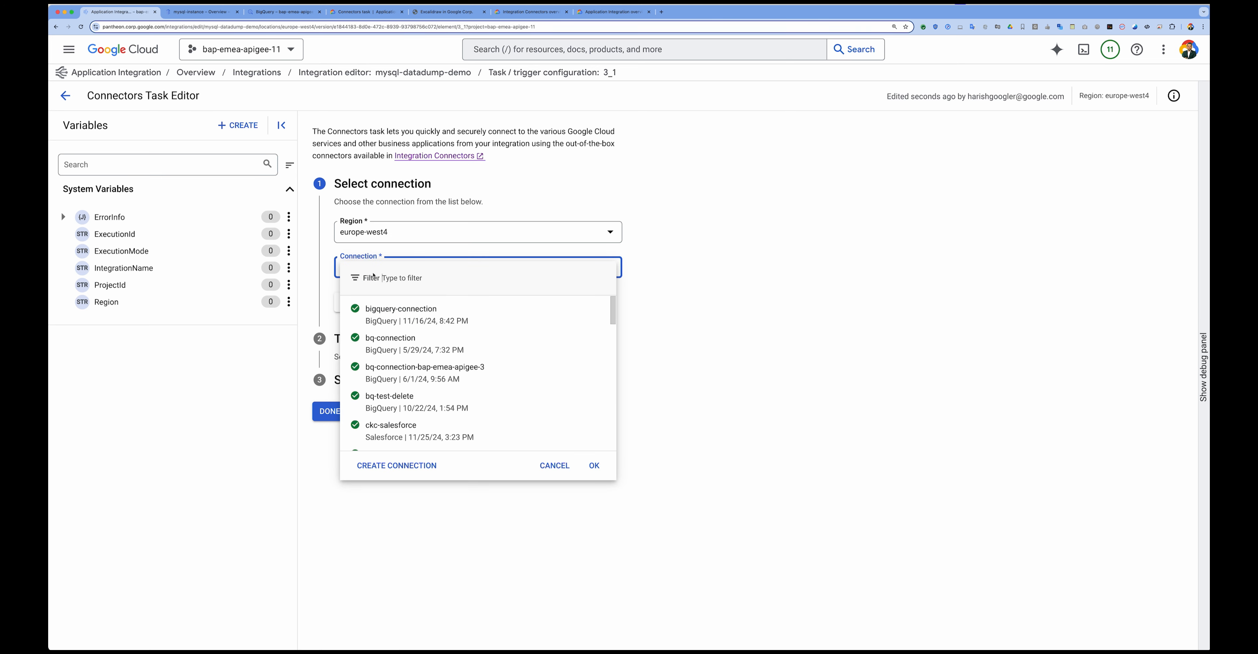
pyautogui.write('my')
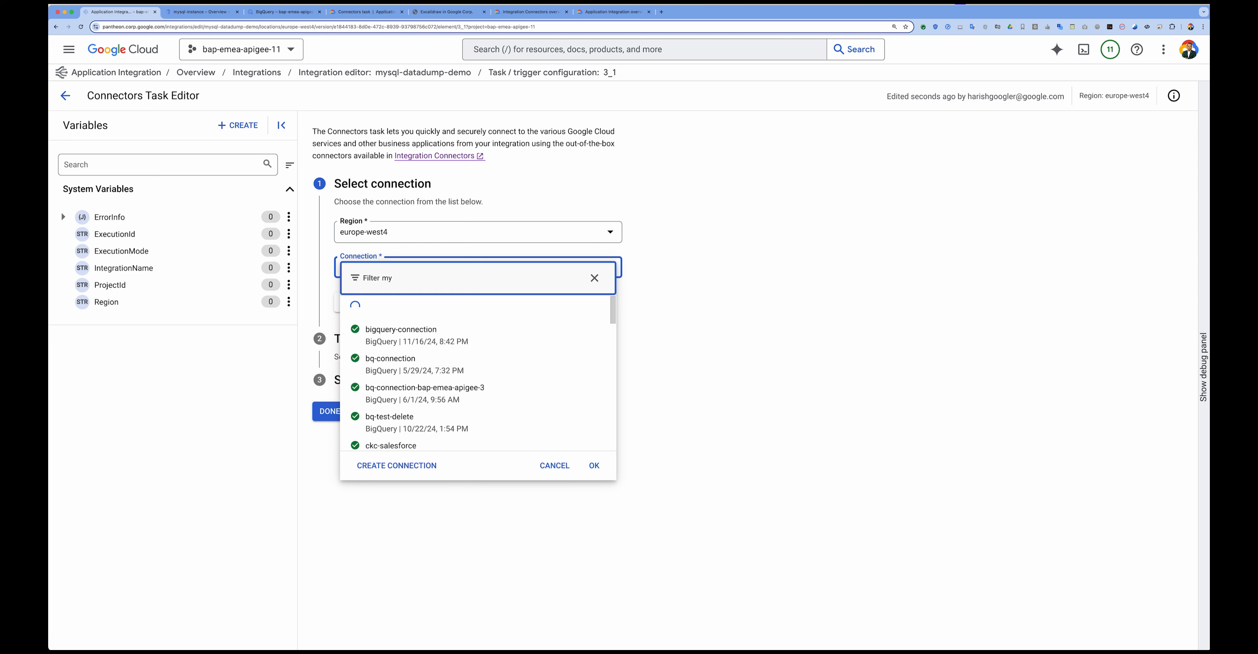
pyautogui.write('s')
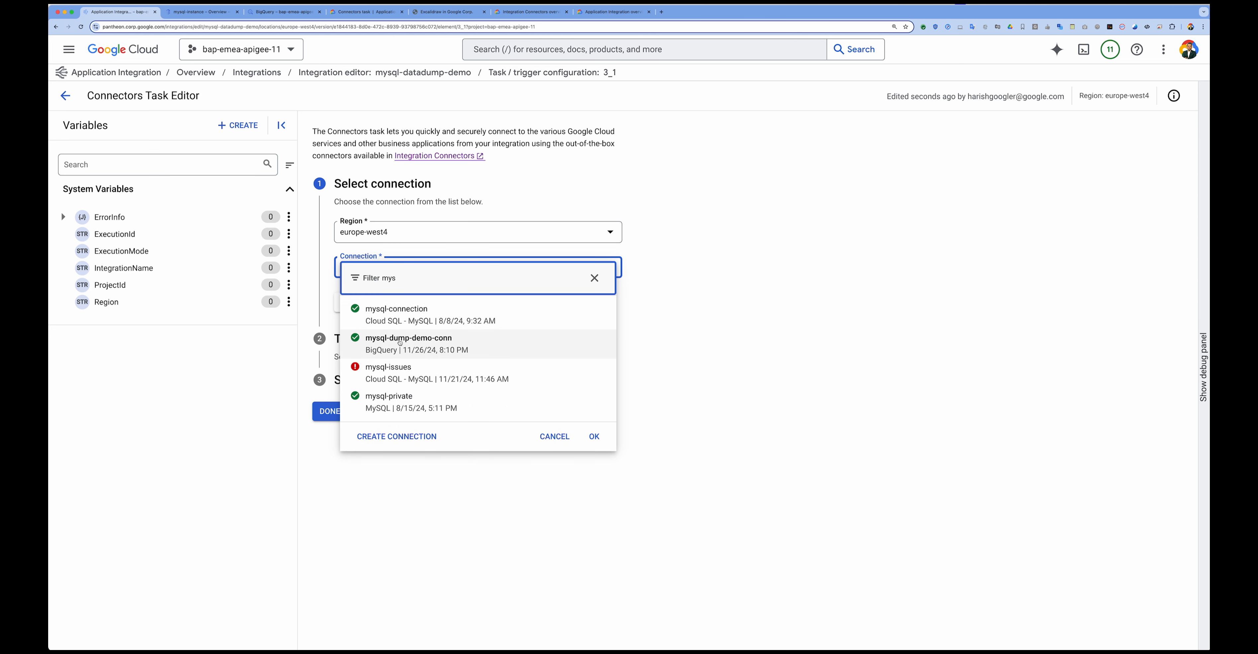
pyautogui.click(400, 320)
pyautogui.click(349, 301)
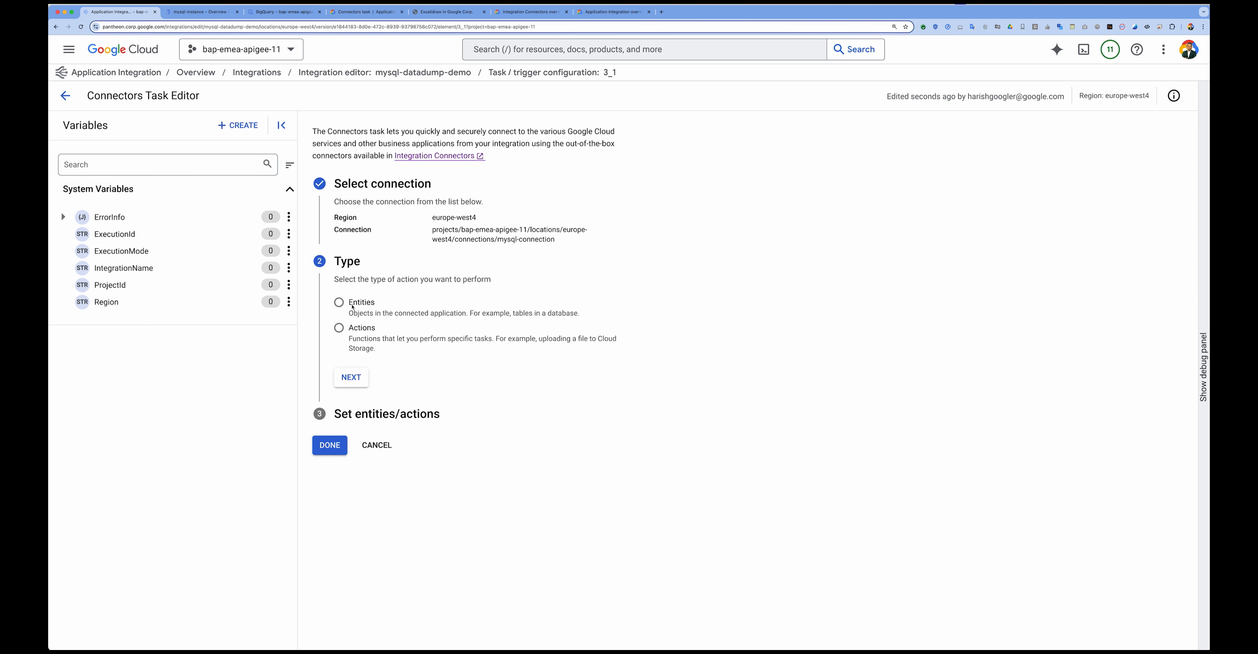
# - Complete the connector configuration with the Entities type, the contacts entity and the List operation
pyautogui.click(340, 303)
pyautogui.click(351, 377)
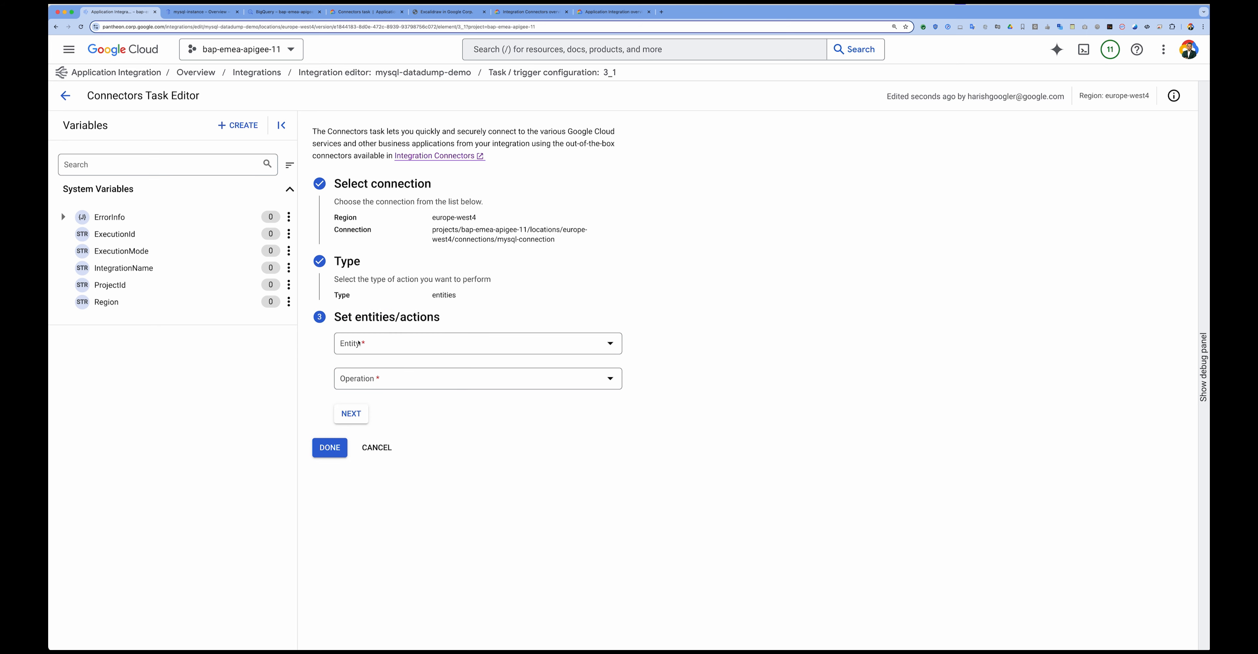
pyautogui.click(359, 343)
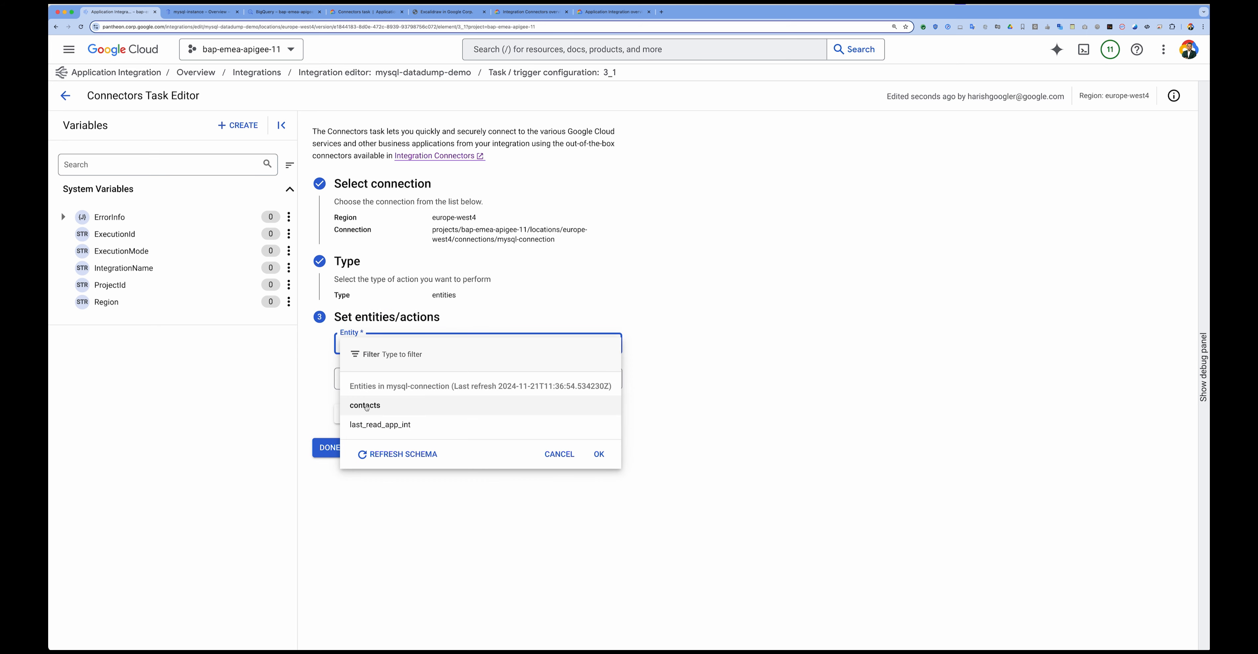
pyautogui.click(373, 403)
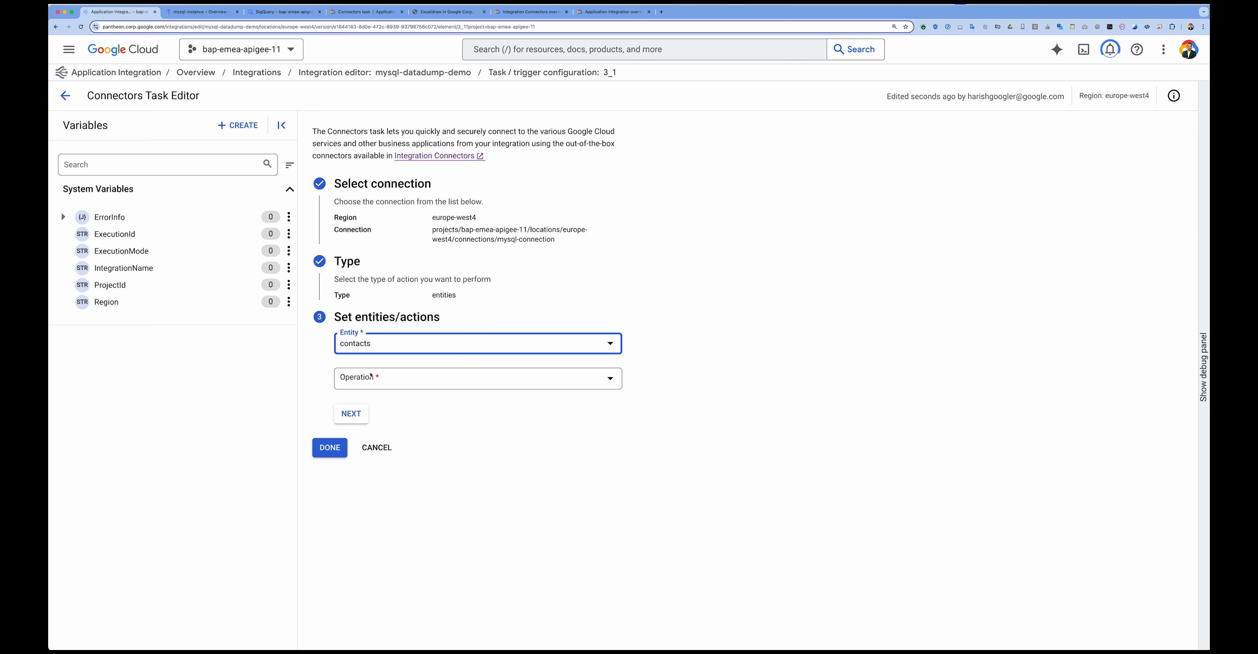
pyautogui.click(373, 378)
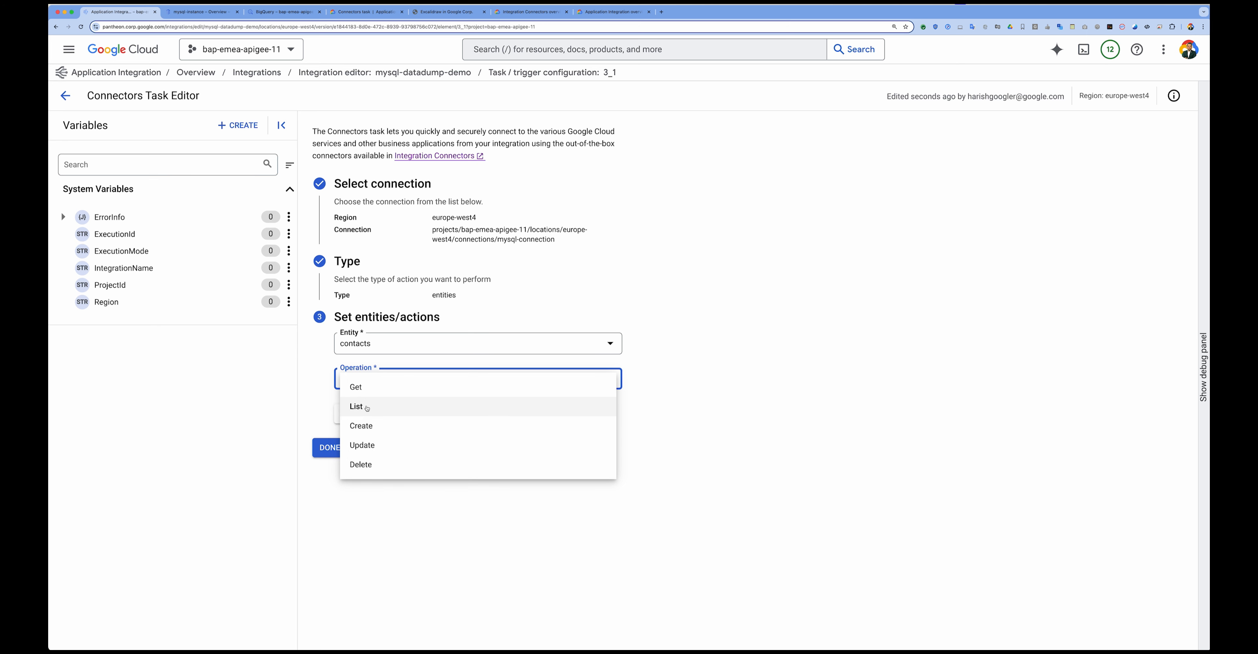
pyautogui.click(367, 406)
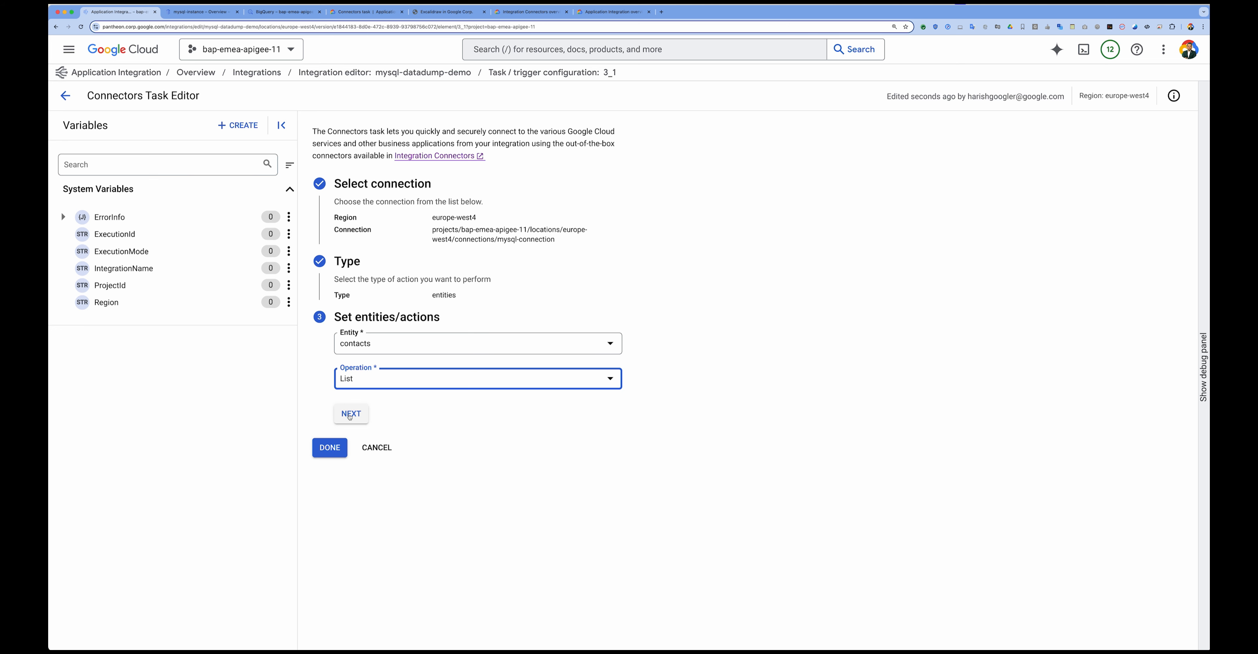
pyautogui.click(349, 415)
pyautogui.click(335, 365)
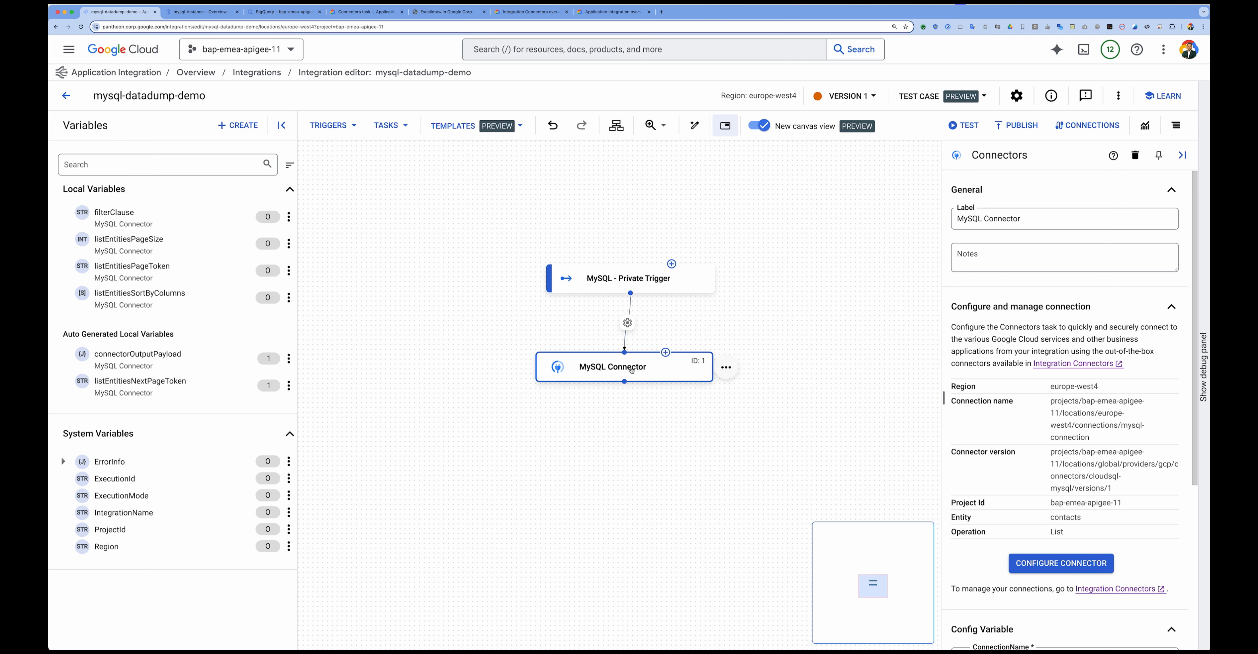
# - Publish the integration, accepting the offer to autogenerate a description
pyautogui.click(1017, 125)
pyautogui.click(766, 401)
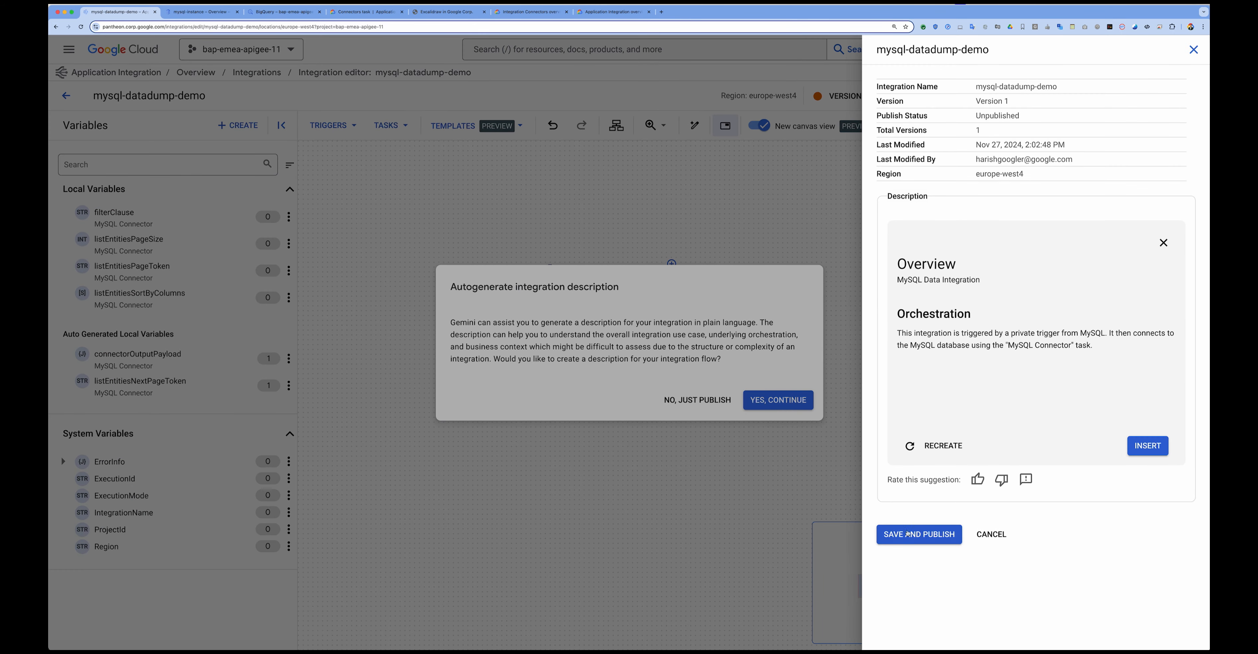
pyautogui.click(918, 533)
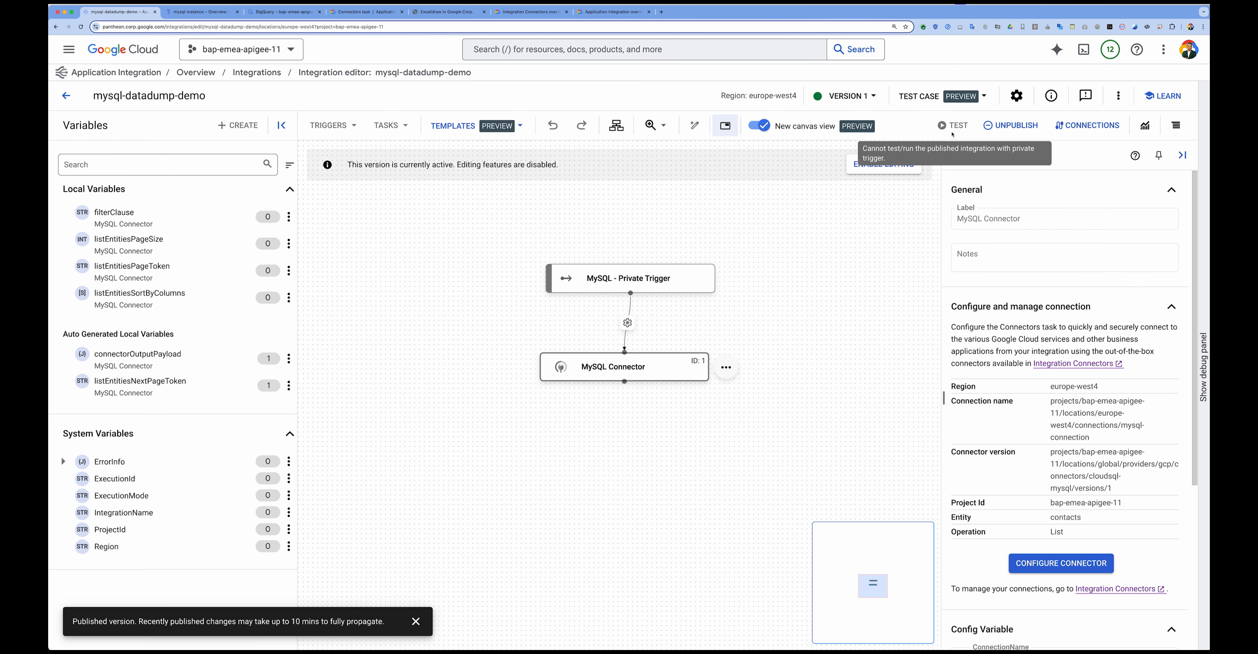
# - Enable editing to create a new draft version, and run a test of the integration from its private trigger
pyautogui.click(904, 164)
pyautogui.click(905, 167)
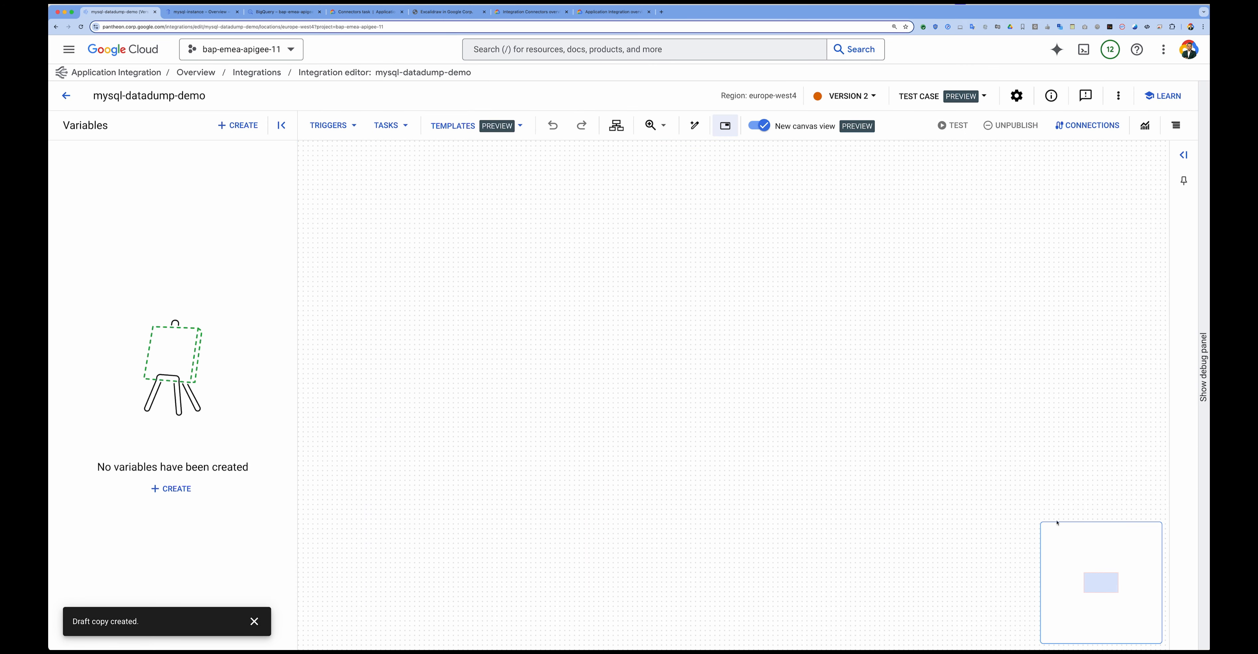
pyautogui.click(965, 128)
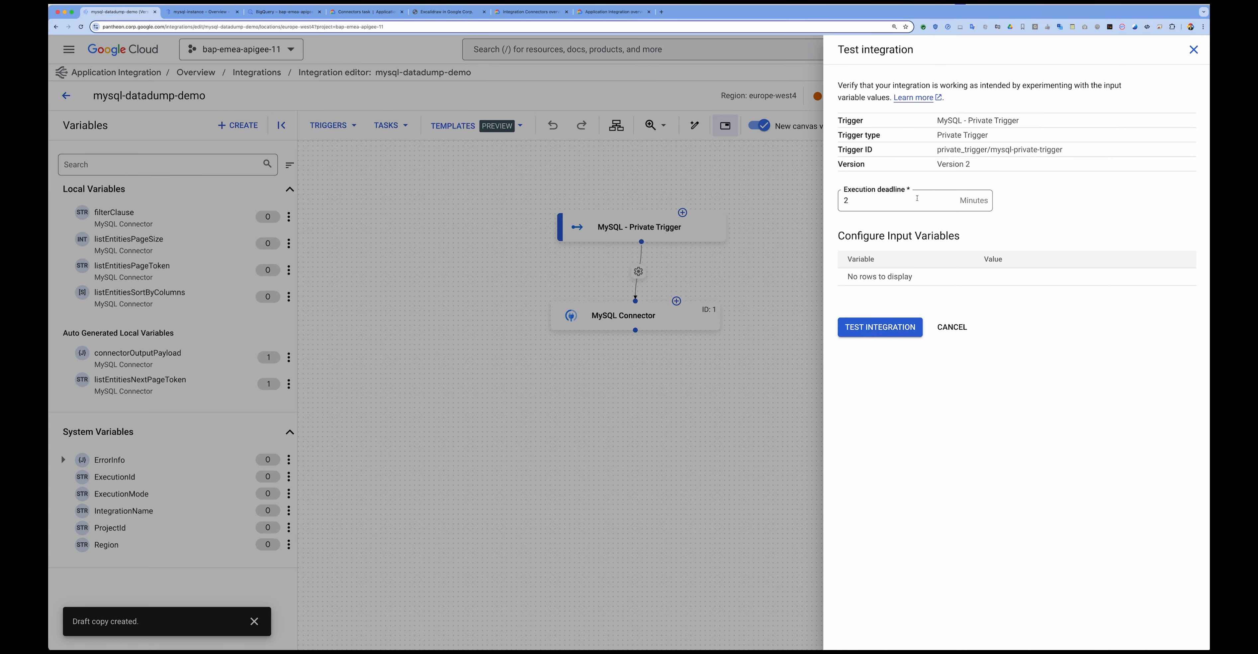
pyautogui.click(884, 323)
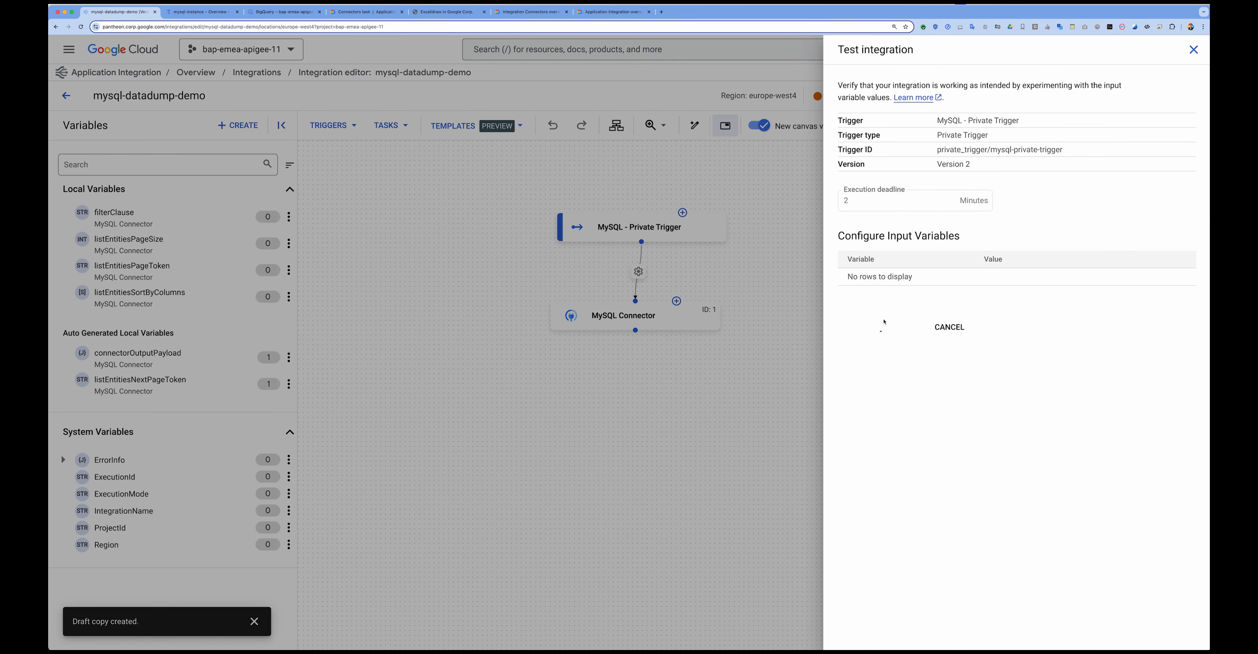
# - Examine the test run's execution log, expanding the MySQL Connector task and reading through its connectorOutputPayload records
pyautogui.click(1069, 299)
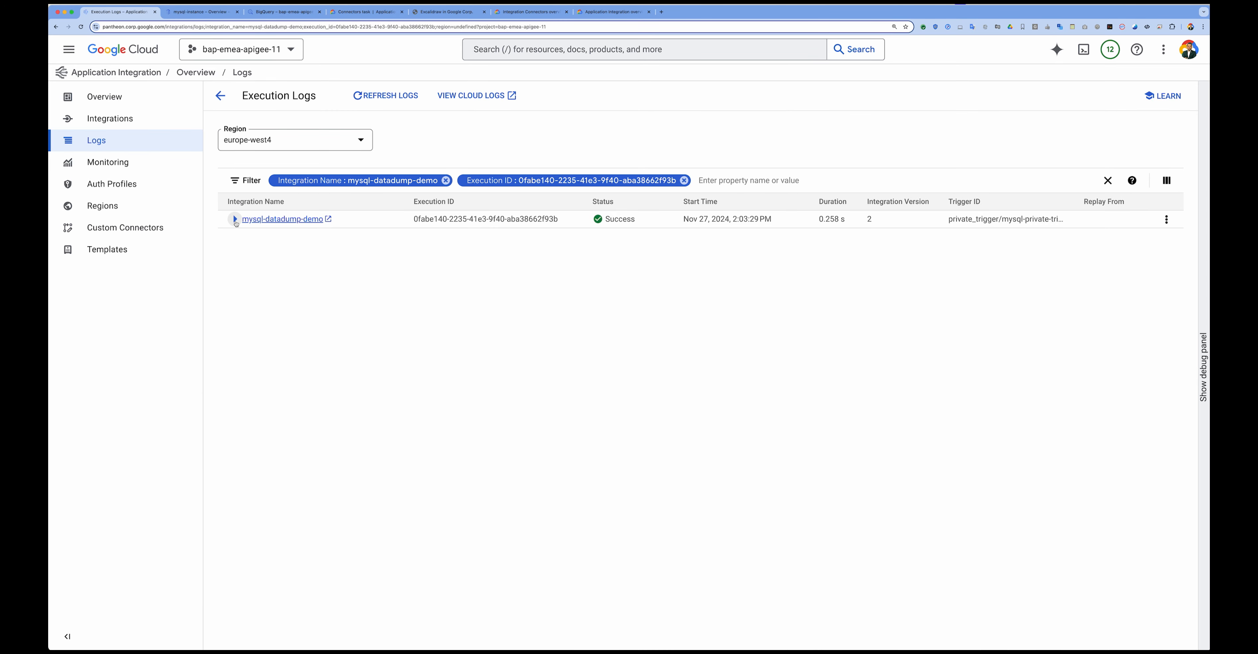
pyautogui.click(239, 253)
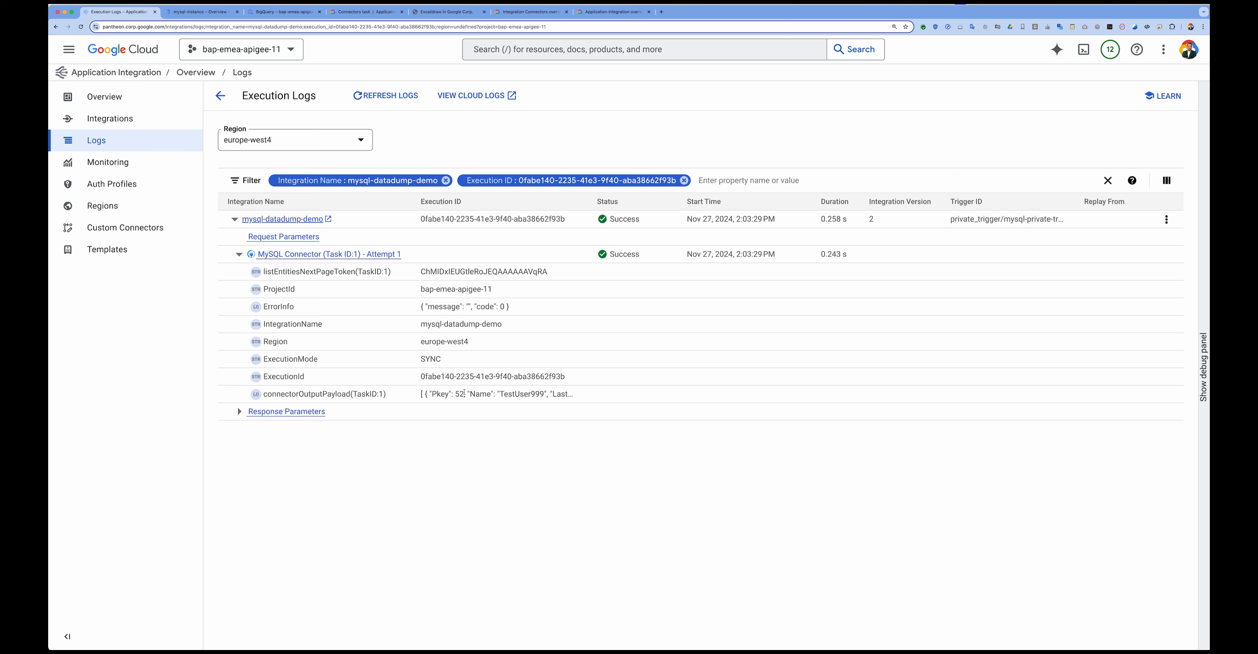
pyautogui.moveTo(464, 393)
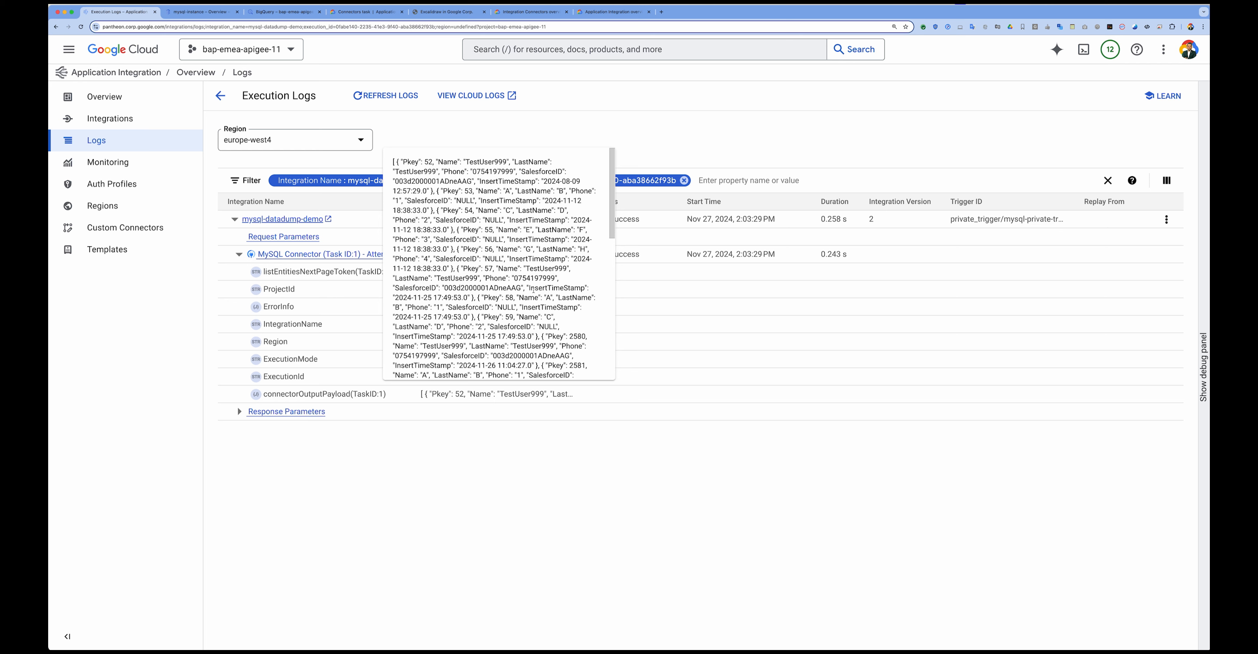
pyautogui.scroll(-10, 604, 308)
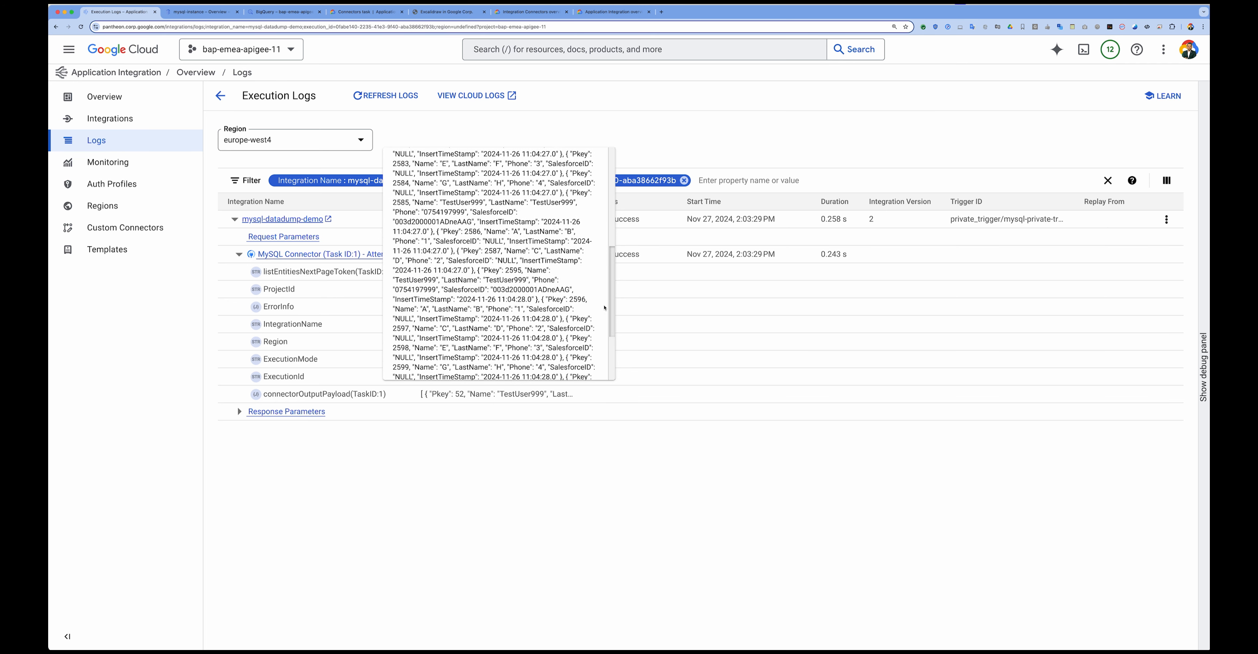
pyautogui.scroll(-3, 605, 308)
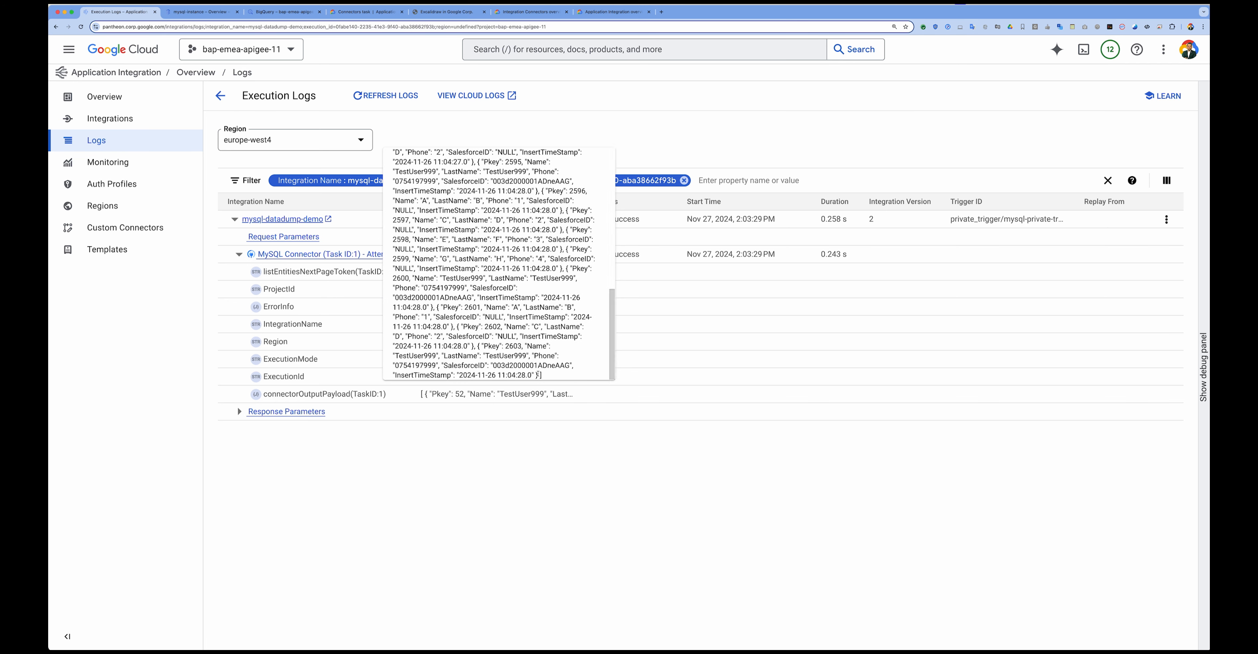
pyautogui.moveTo(541, 377); pyautogui.dragTo(523, 343)
pyautogui.click(507, 389)
pyautogui.moveTo(503, 390)
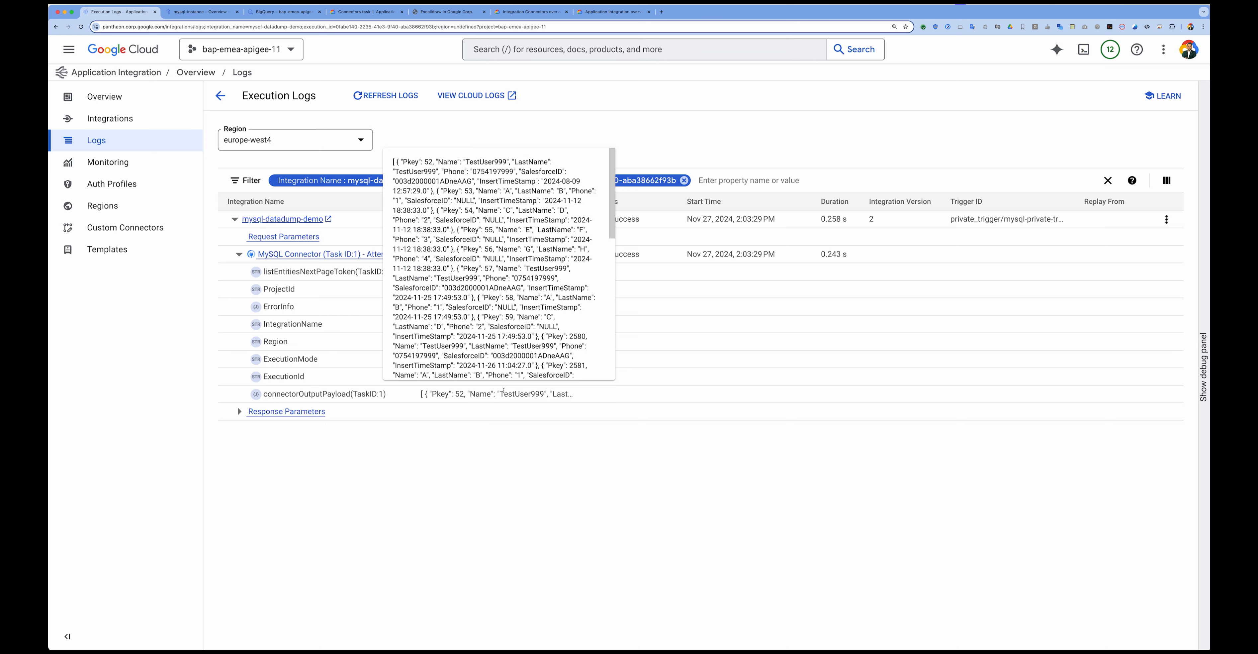
# - Switch to the mysql-instance query editor and run only the Count(*) query on the contacts table
pyautogui.click(201, 11)
pyautogui.click(121, 155)
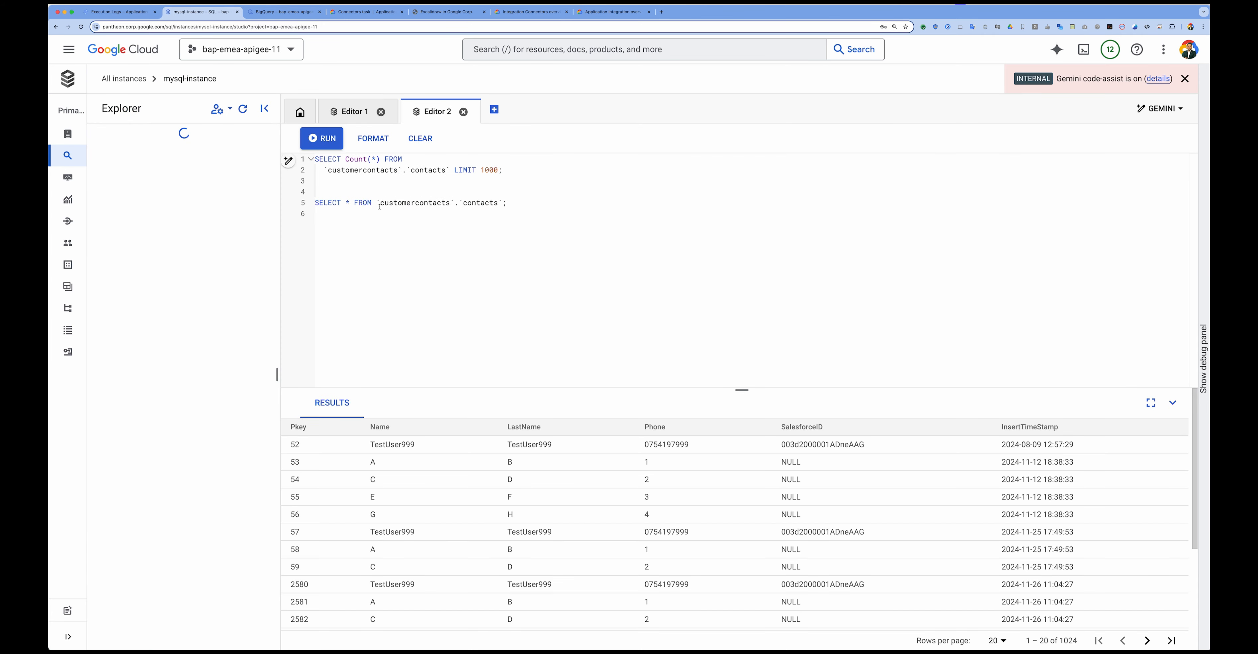
pyautogui.moveTo(508, 172); pyautogui.dragTo(298, 154)
pyautogui.click(343, 139)
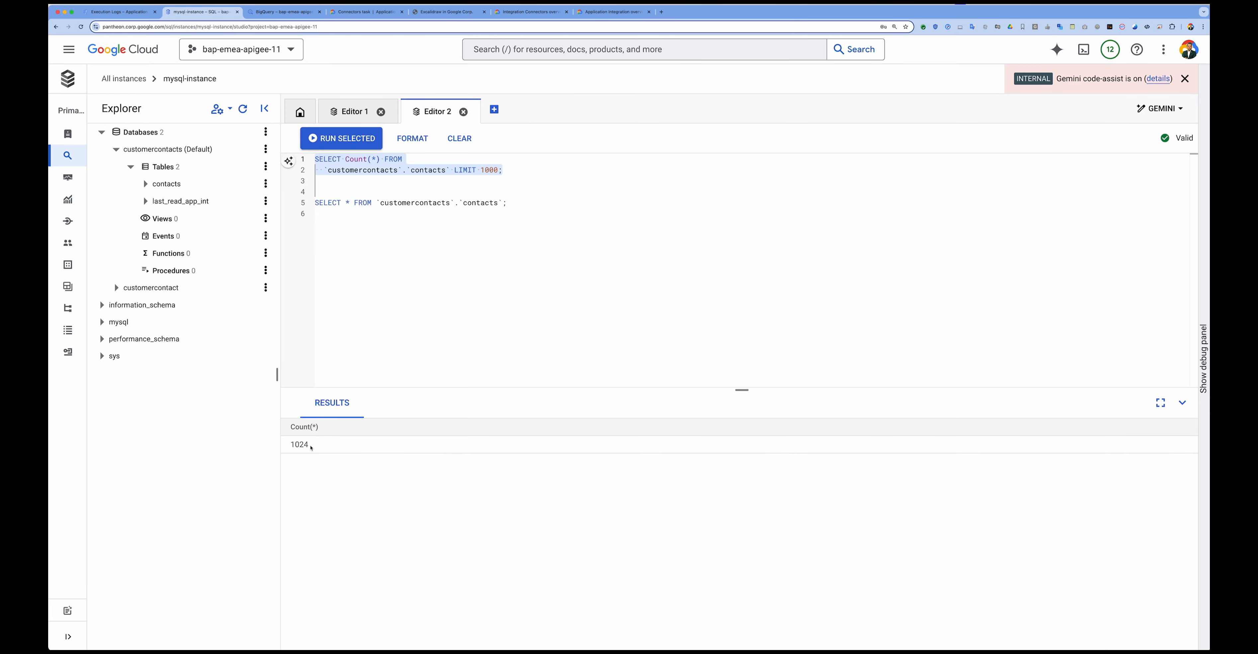
# - Return to the integration's execution log and read through the connectorOutputPayload records to compare them with the table
pyautogui.click(132, 14)
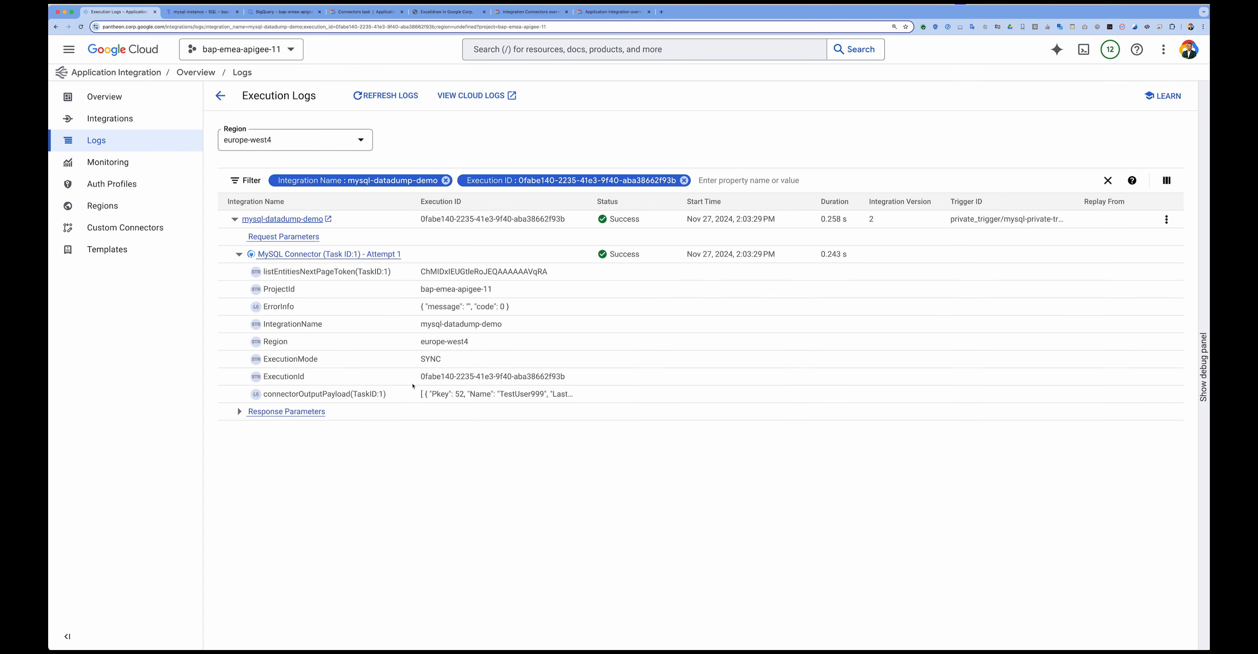
pyautogui.moveTo(470, 395)
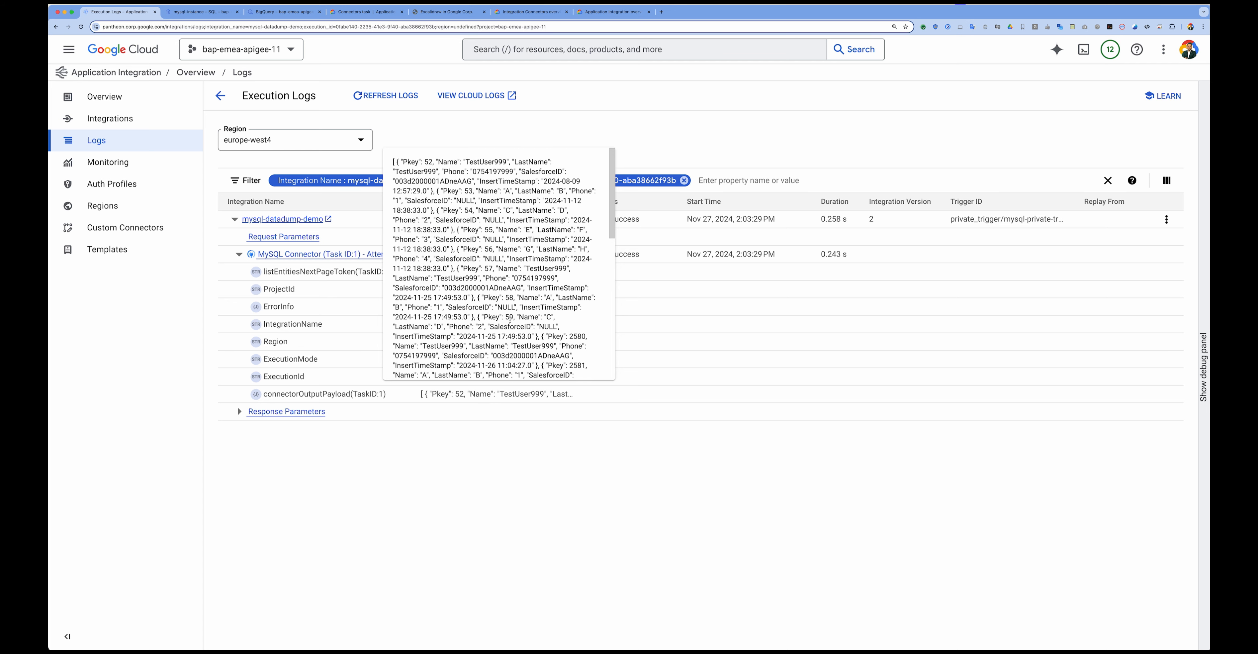
pyautogui.scroll(-20, 510, 319)
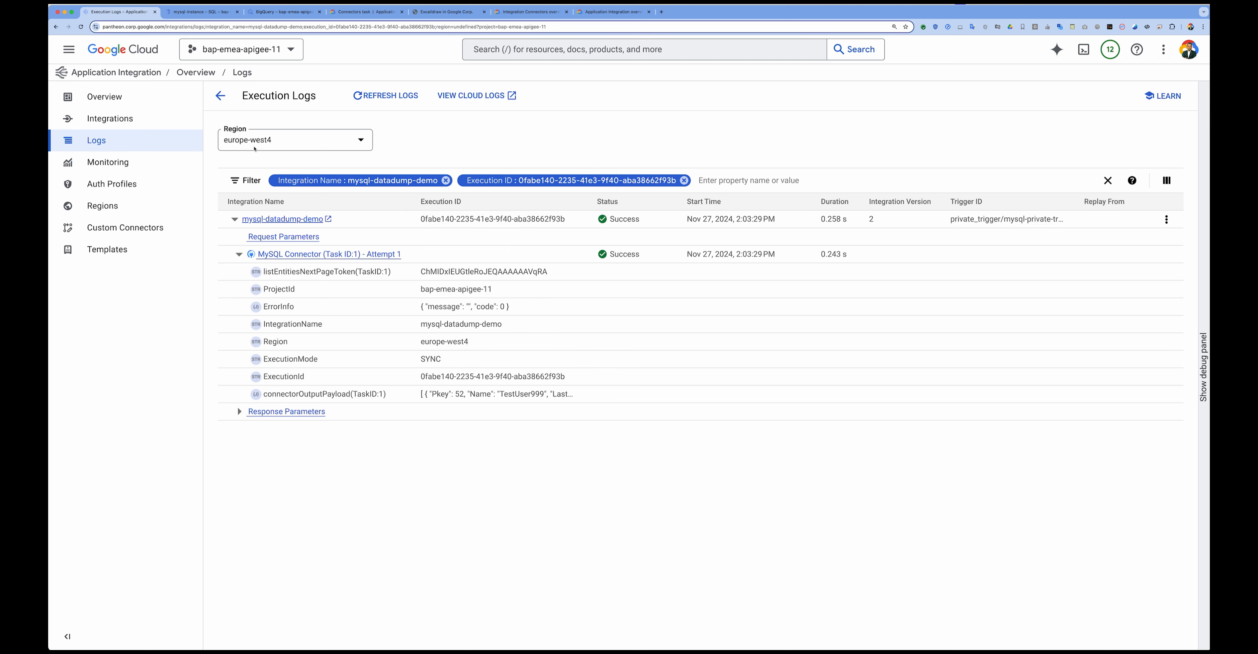
# - Reopen the integration editor and set the default value of the MySQL Connector's listEntitiesPageSize input to 1
pyautogui.click(220, 95)
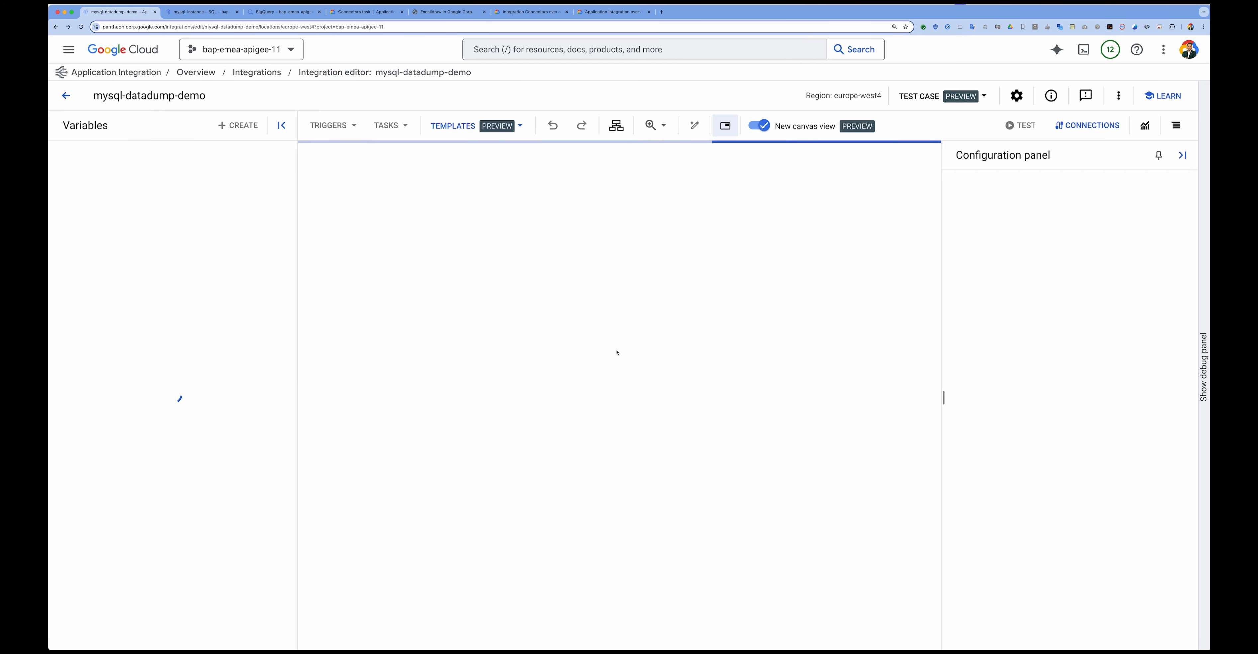
pyautogui.click(602, 437)
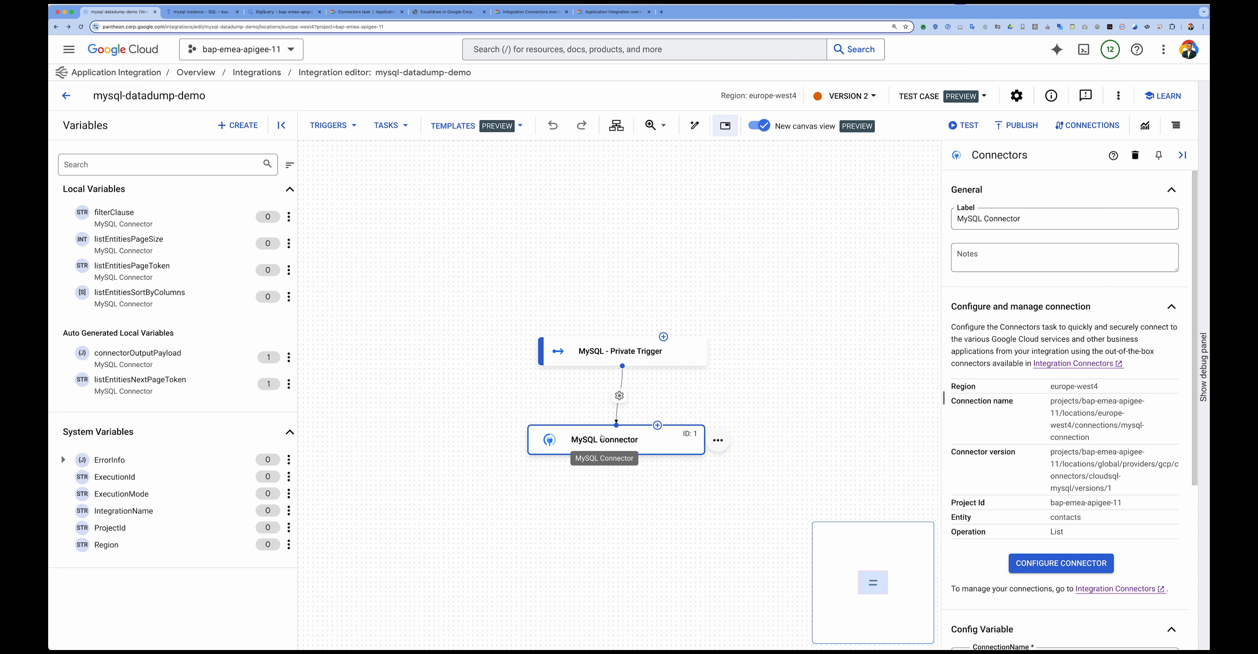
pyautogui.scroll(-5, 1017, 471)
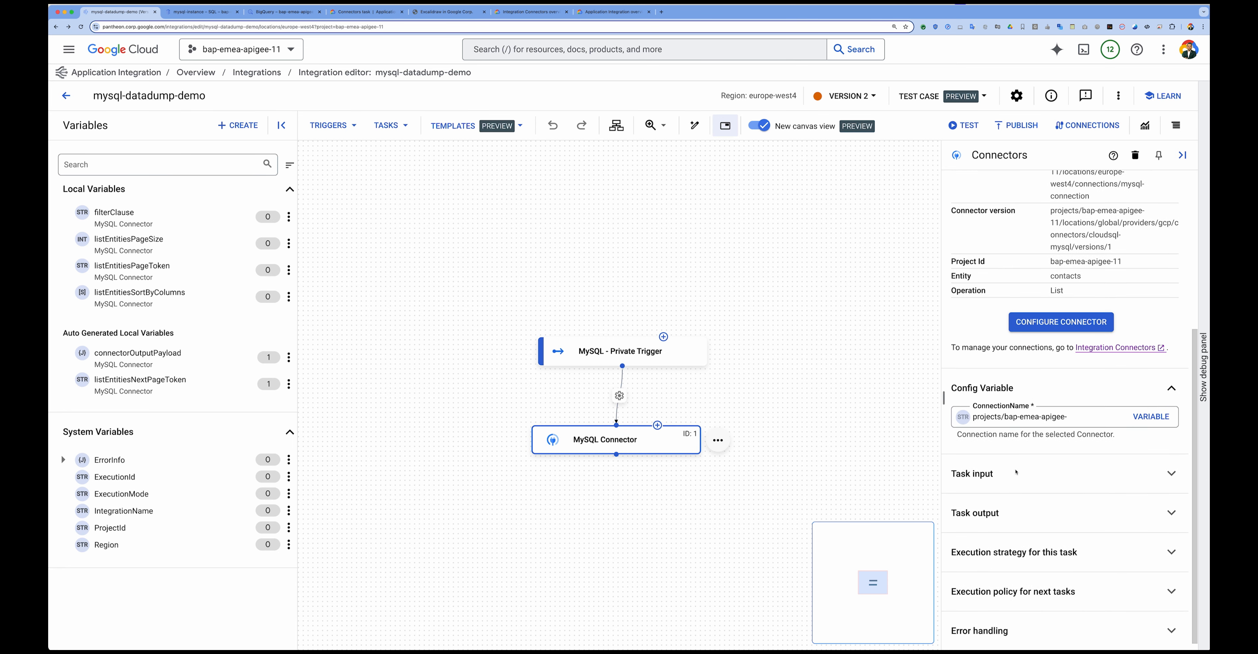
pyautogui.click(1013, 468)
pyautogui.scroll(-2, 1011, 464)
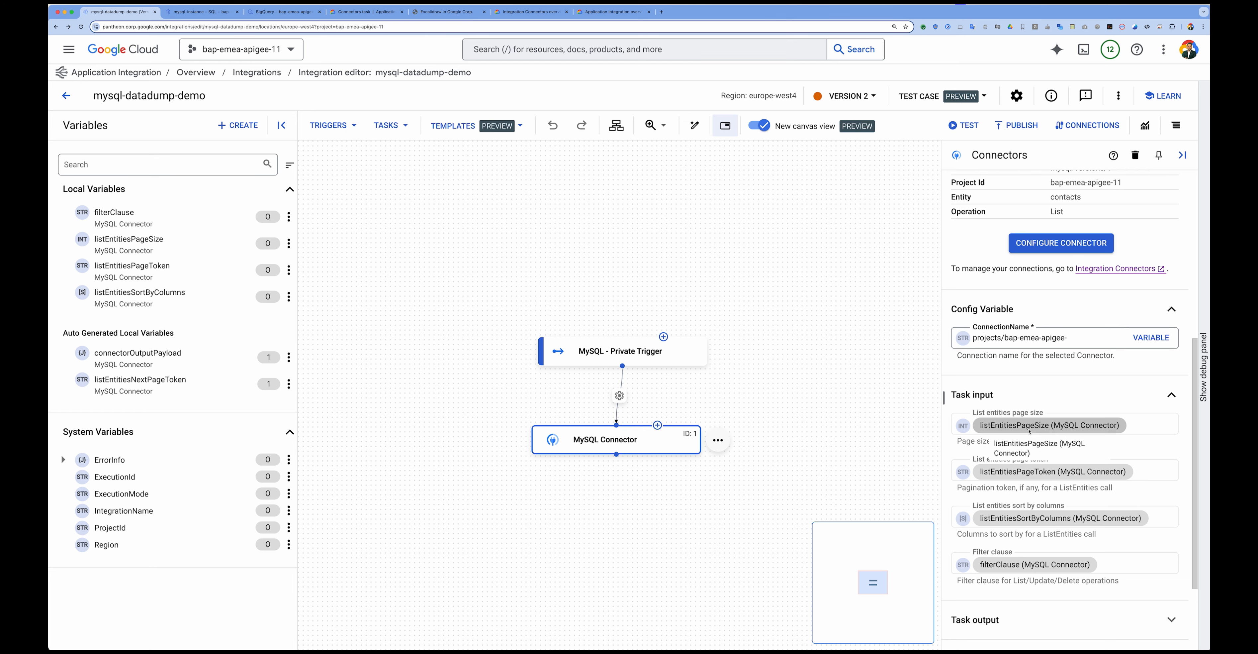
pyautogui.click(1041, 425)
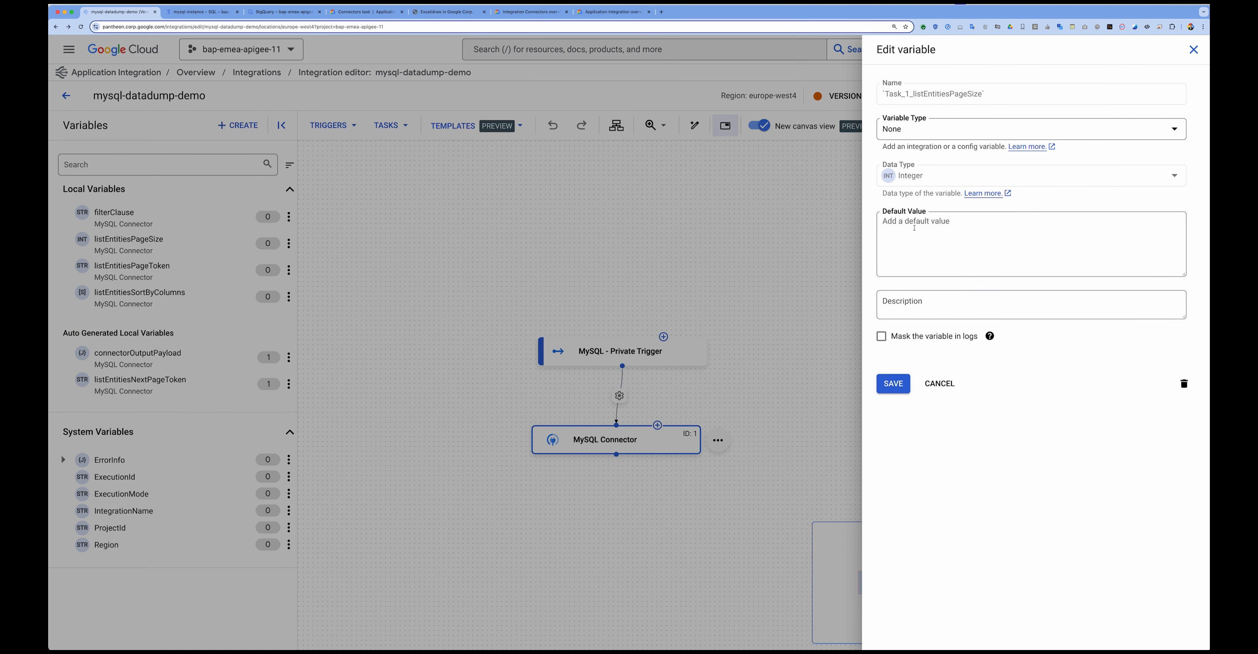
pyautogui.click(915, 228)
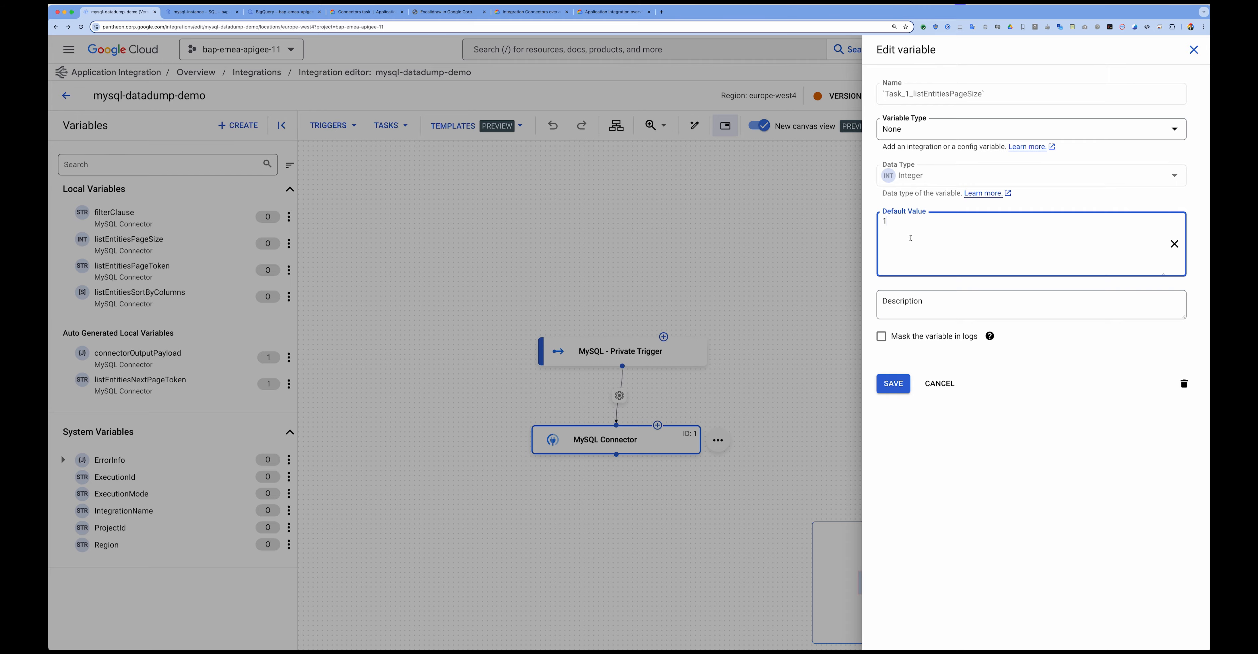
pyautogui.click(896, 384)
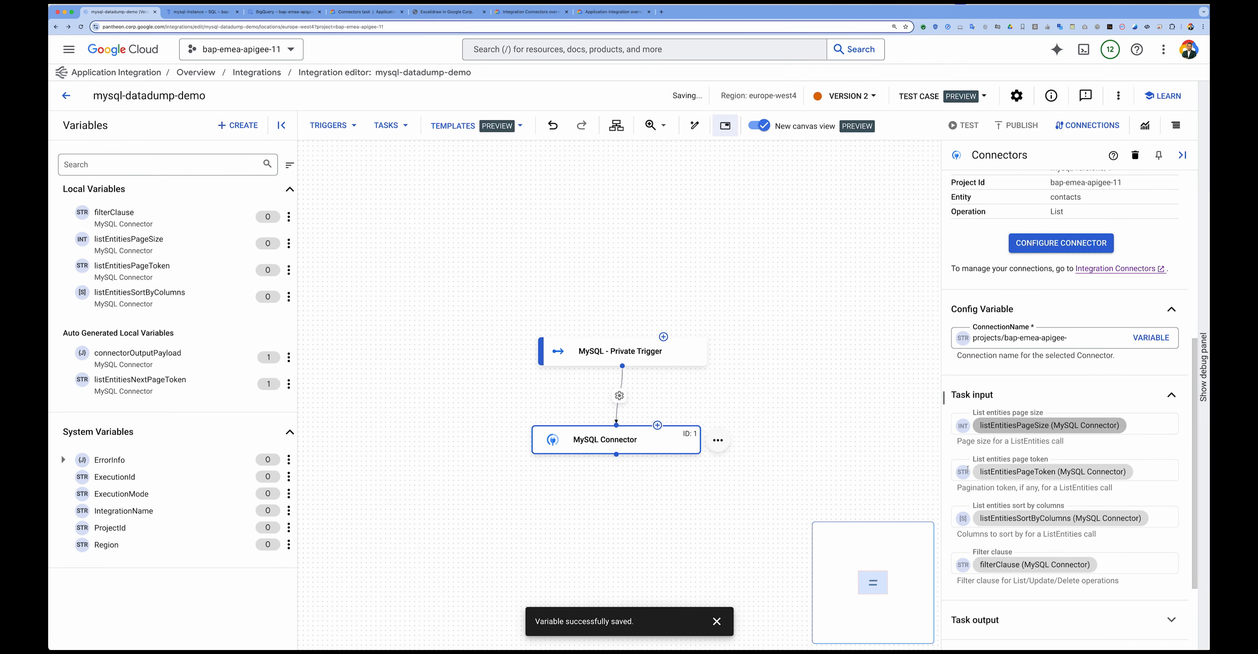
# - Review the MySQL Connector's task output variables, including the next page token, together with its connection and input settings
pyautogui.scroll(-3, 968, 469)
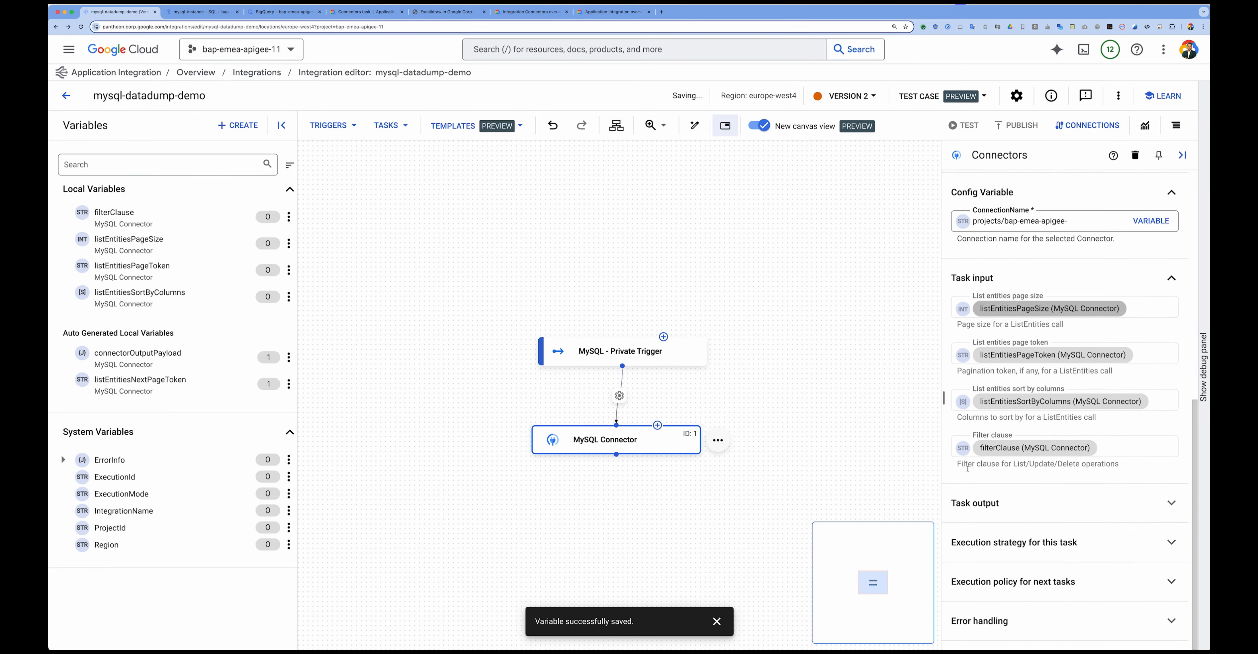
pyautogui.click(987, 515)
pyautogui.scroll(-2, 996, 513)
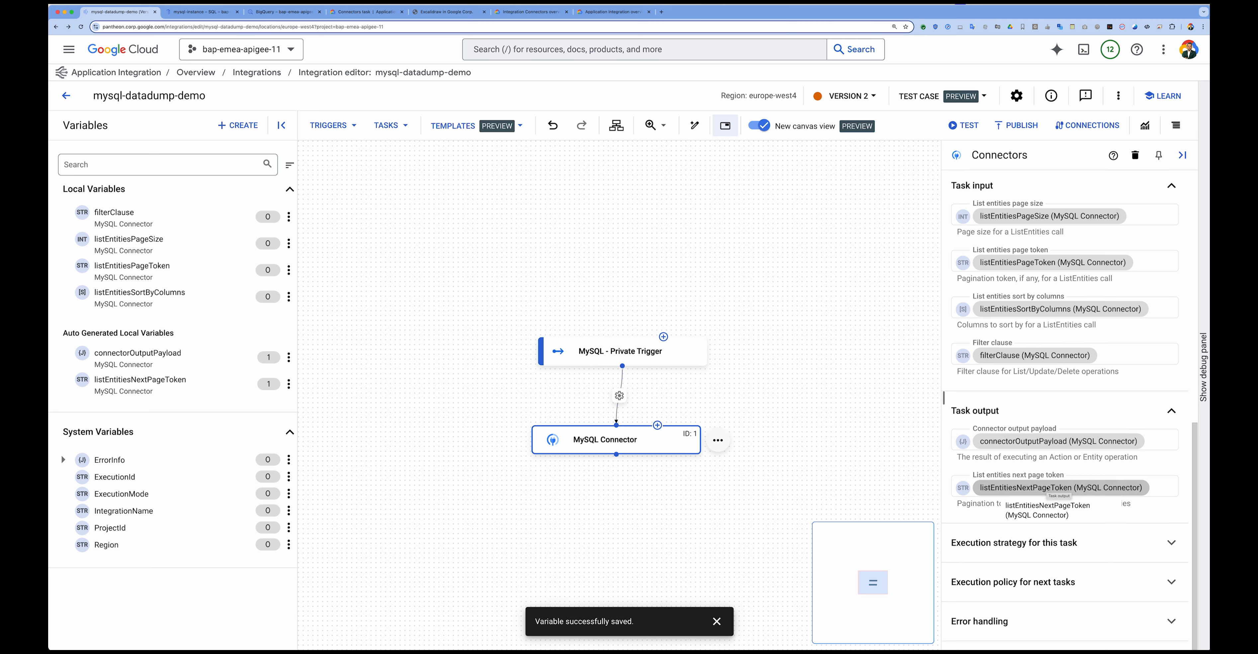
pyautogui.scroll(4, 1048, 488)
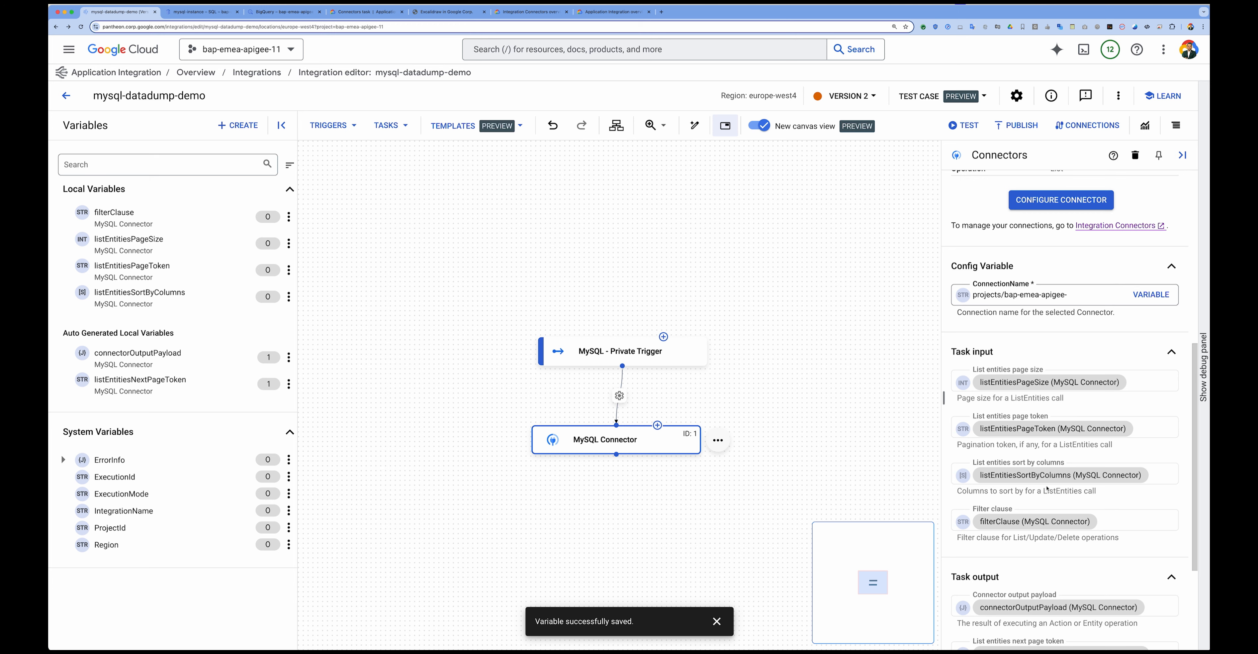
pyautogui.scroll(6, 1048, 488)
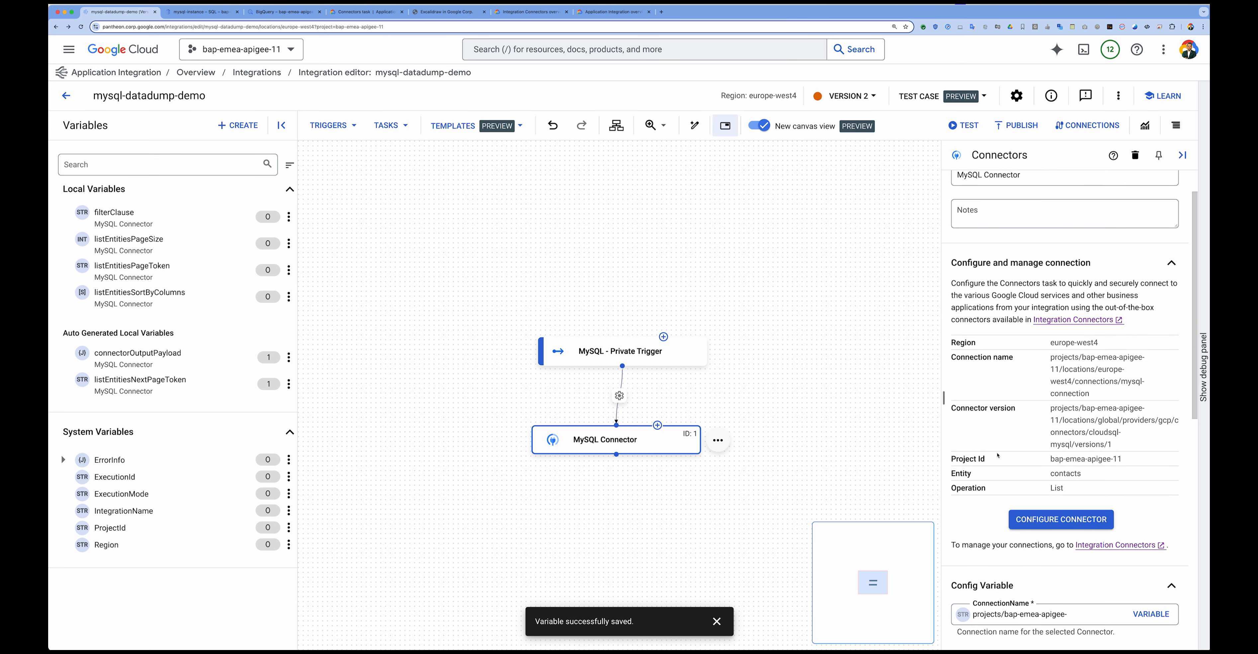
pyautogui.scroll(-3, 998, 455)
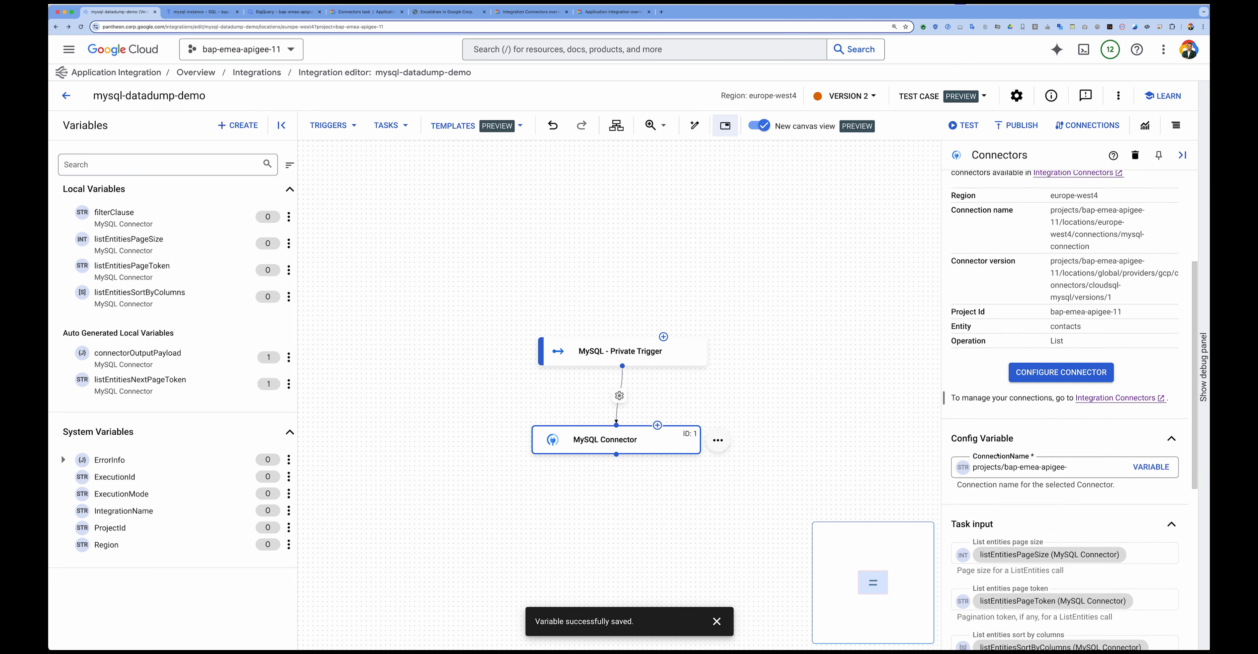
# - Test the integration from its private trigger and examine the MySQL Connector's connectorOutputPayload in the new execution log
pyautogui.click(964, 126)
pyautogui.click(890, 330)
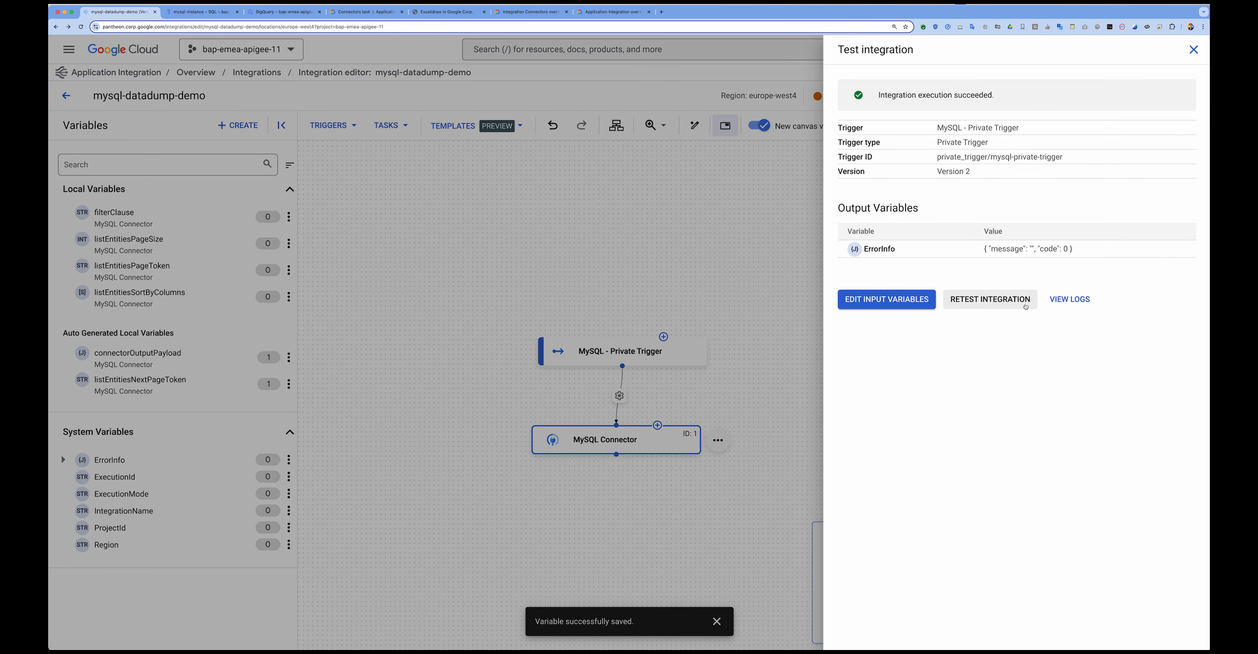
pyautogui.click(1070, 299)
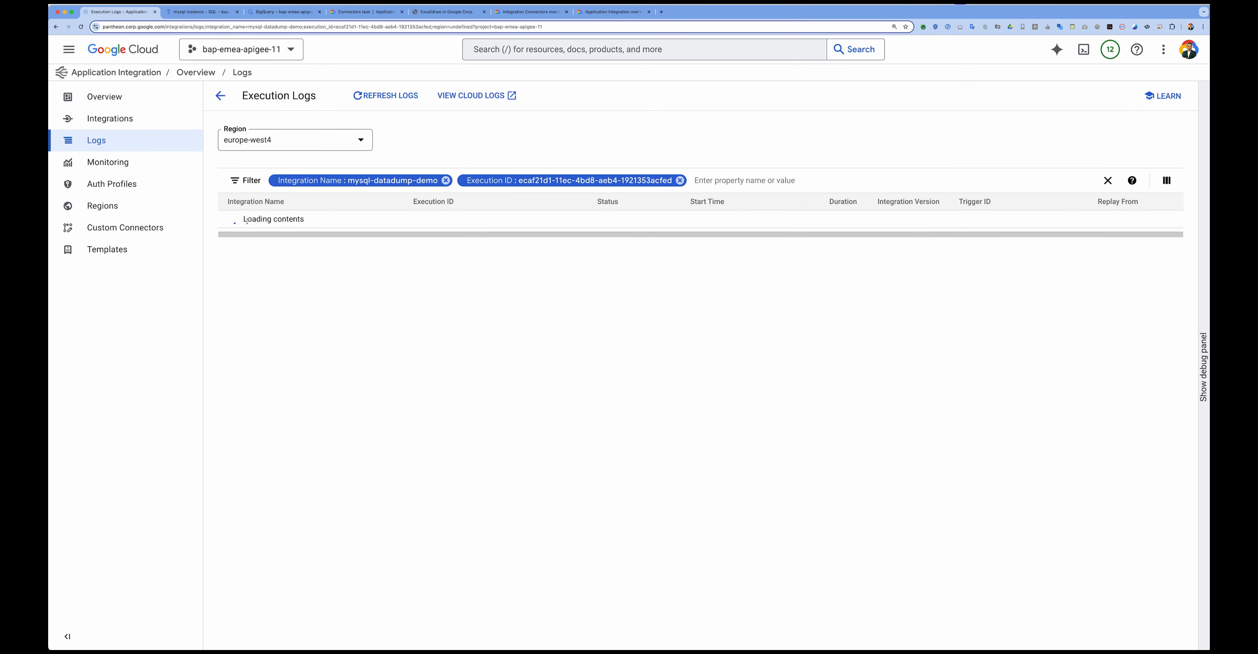
pyautogui.click(235, 219)
pyautogui.click(239, 254)
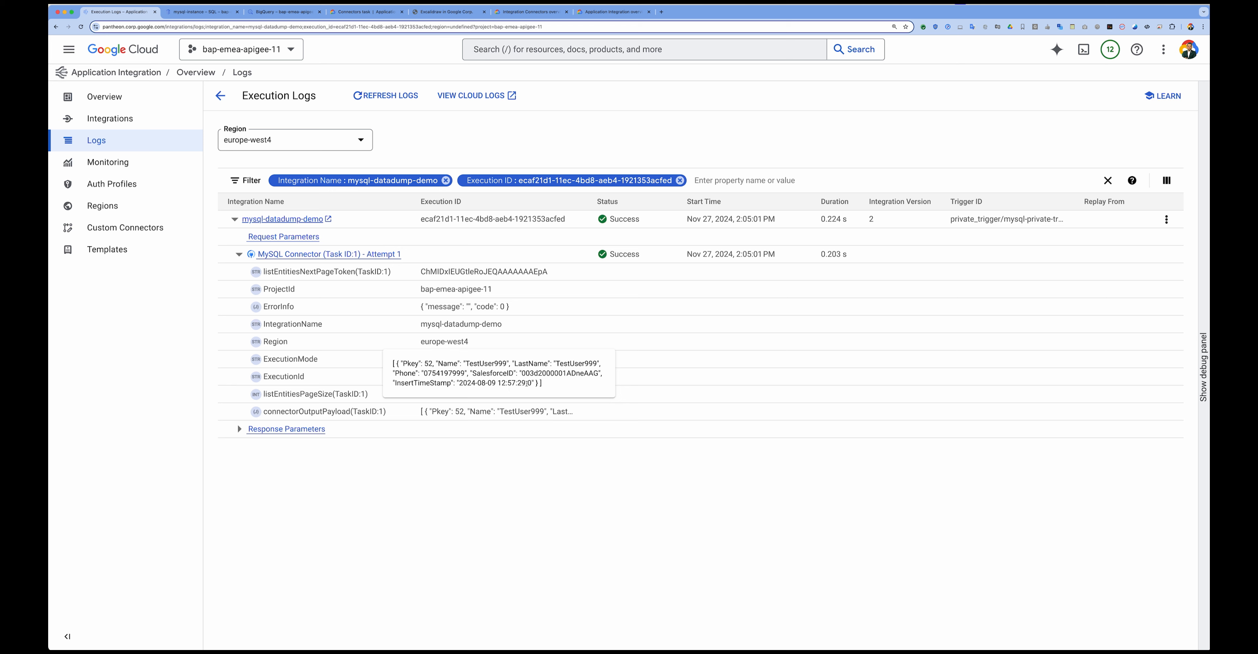
pyautogui.moveTo(538, 385); pyautogui.dragTo(436, 377)
pyautogui.click(435, 360)
# - Return to the integration editor and set the default value of the MySQL Connector's listEntitiesPageSize input to 50
pyautogui.click(220, 95)
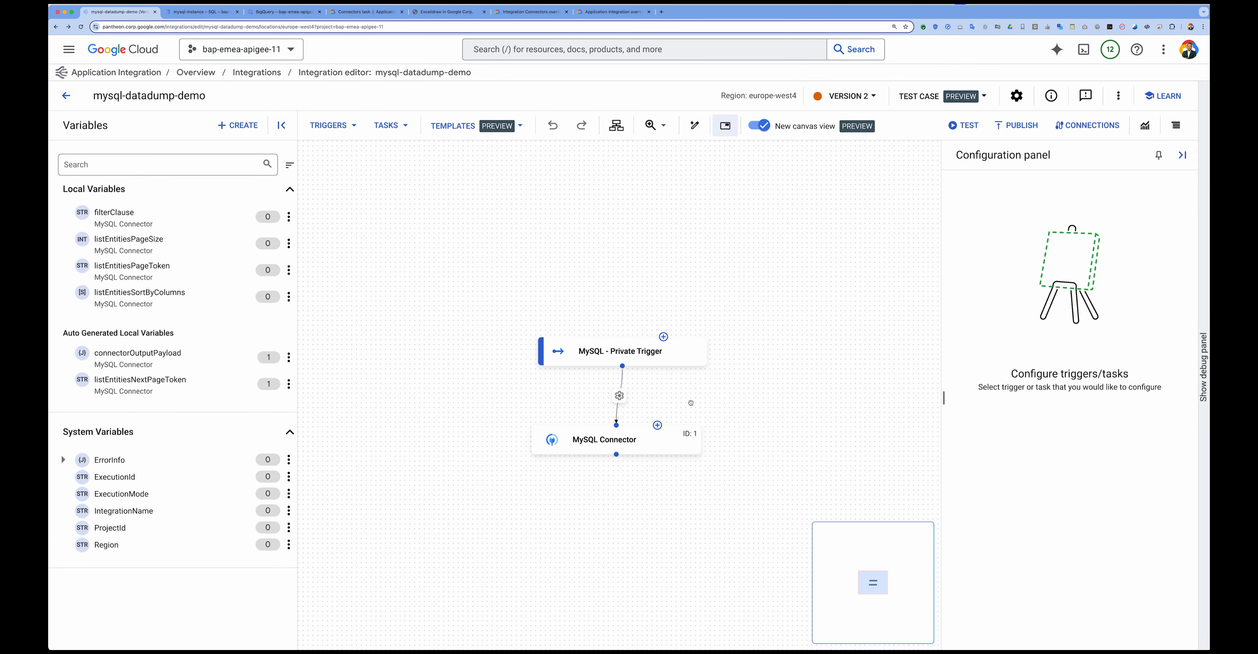
pyautogui.click(605, 439)
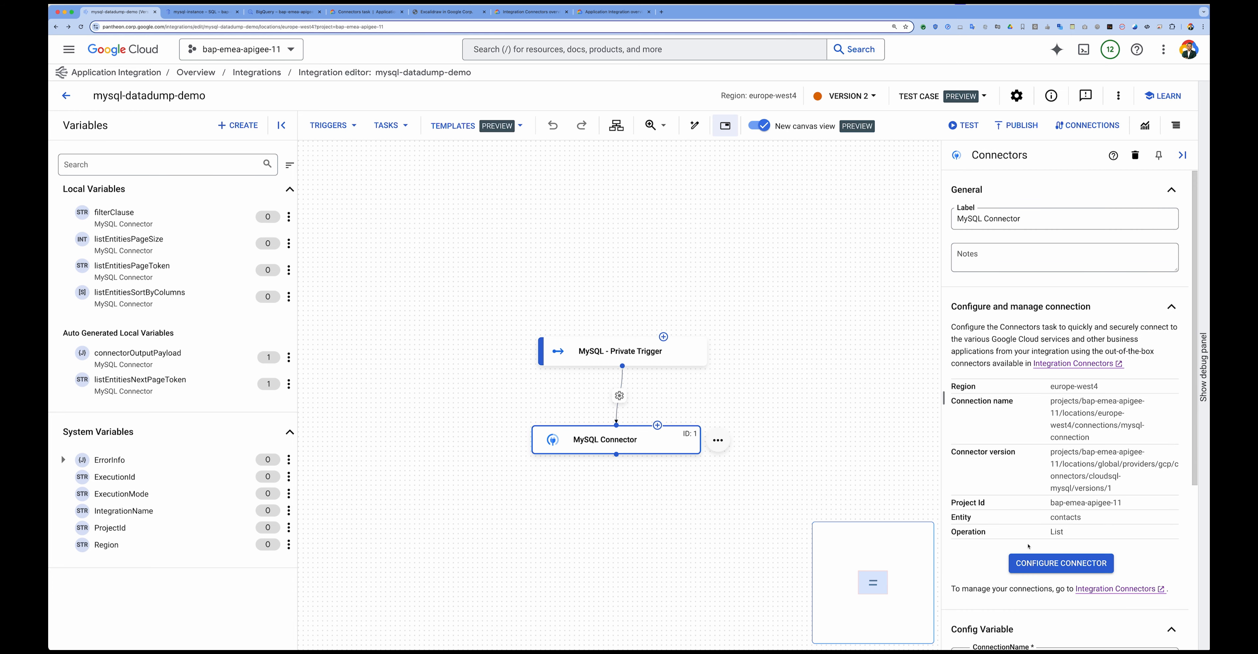
pyautogui.scroll(-5, 1029, 546)
pyautogui.click(1019, 474)
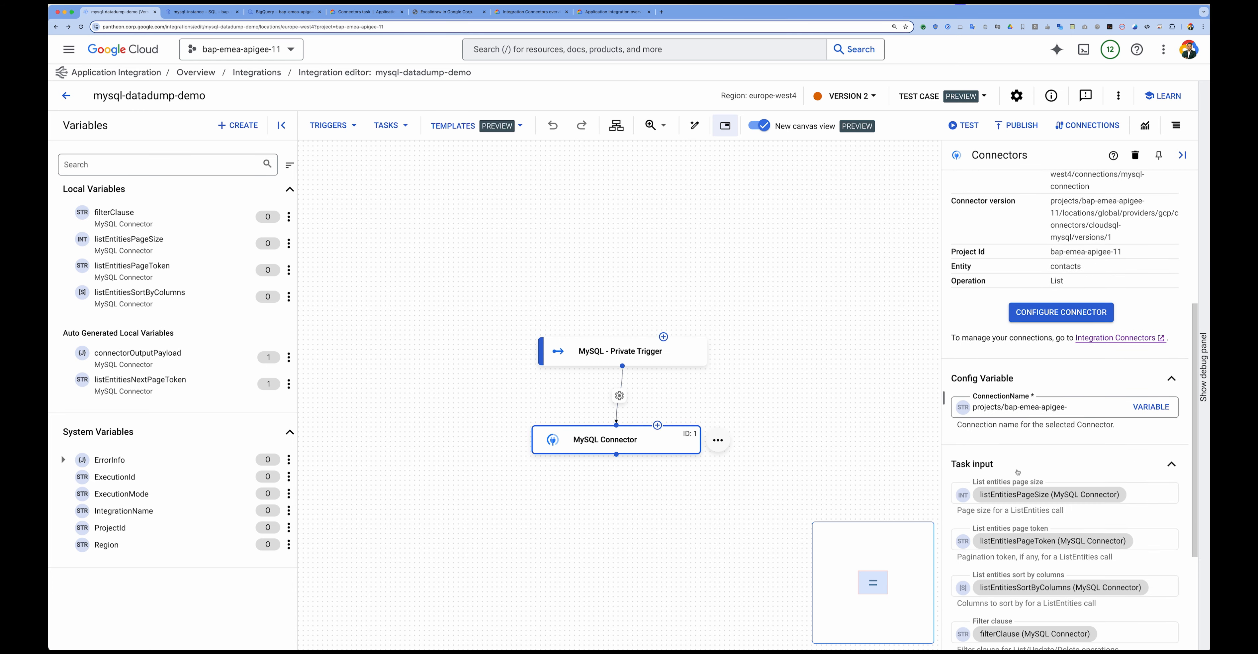
pyautogui.click(1015, 494)
pyautogui.moveTo(886, 221); pyautogui.dragTo(865, 221)
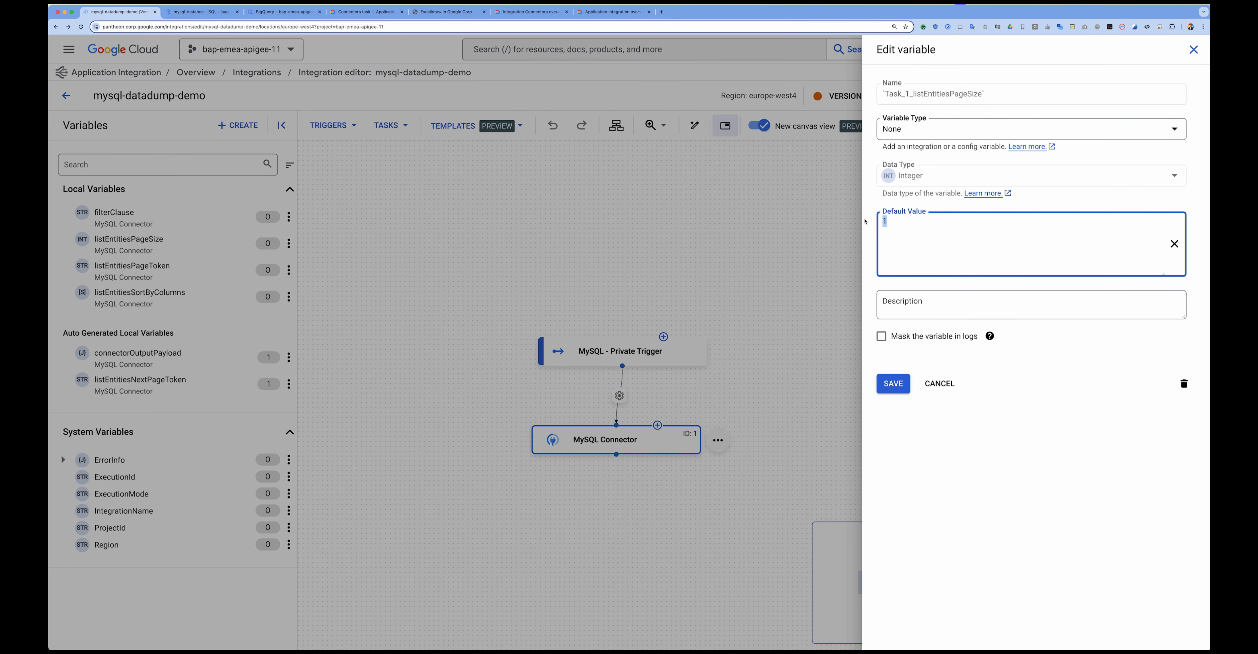
pyautogui.write('50')
pyautogui.click(894, 382)
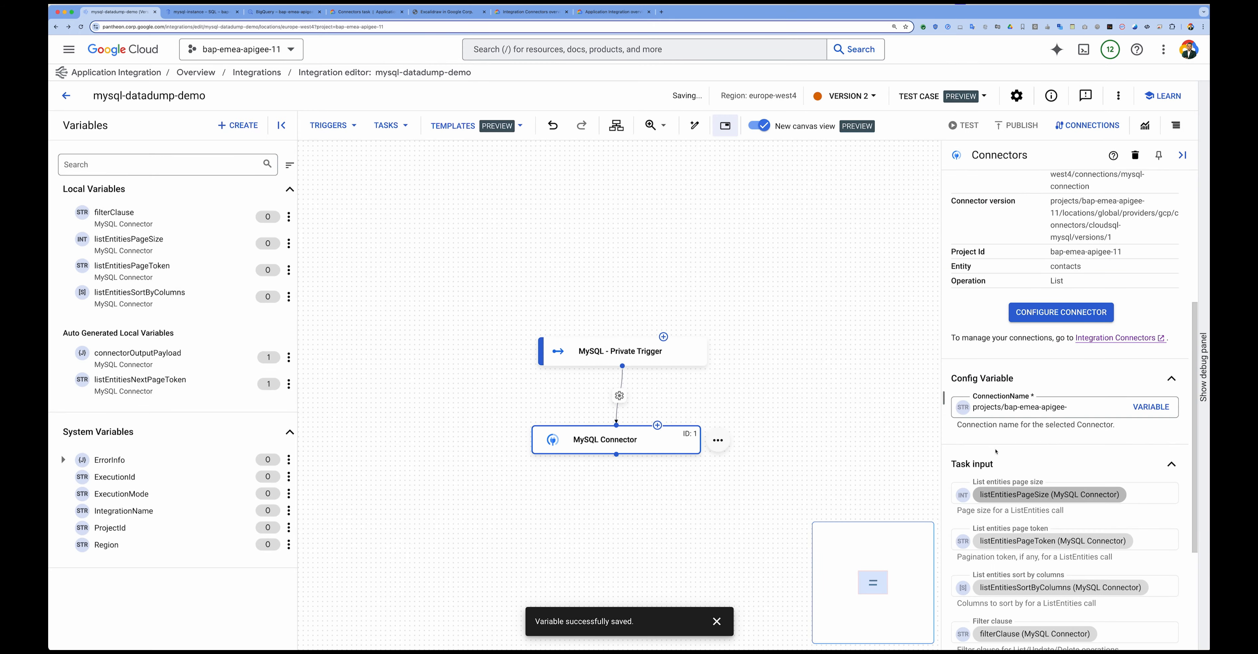
pyautogui.scroll(-3, 996, 450)
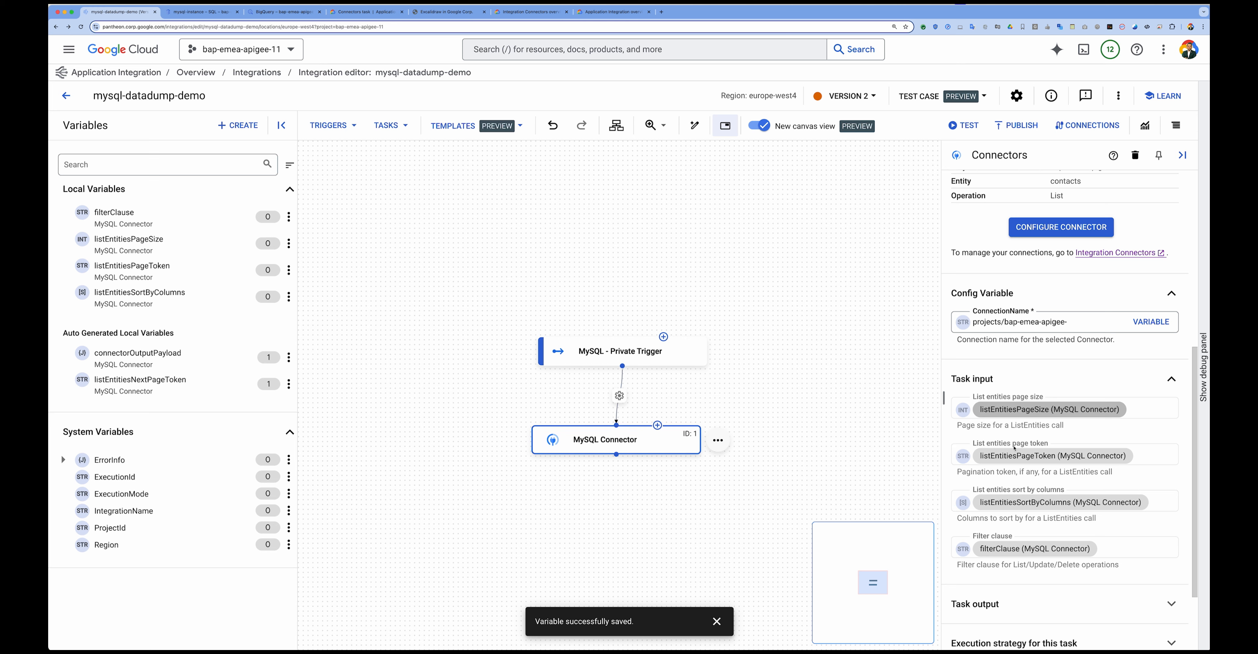
pyautogui.scroll(-3, 1018, 461)
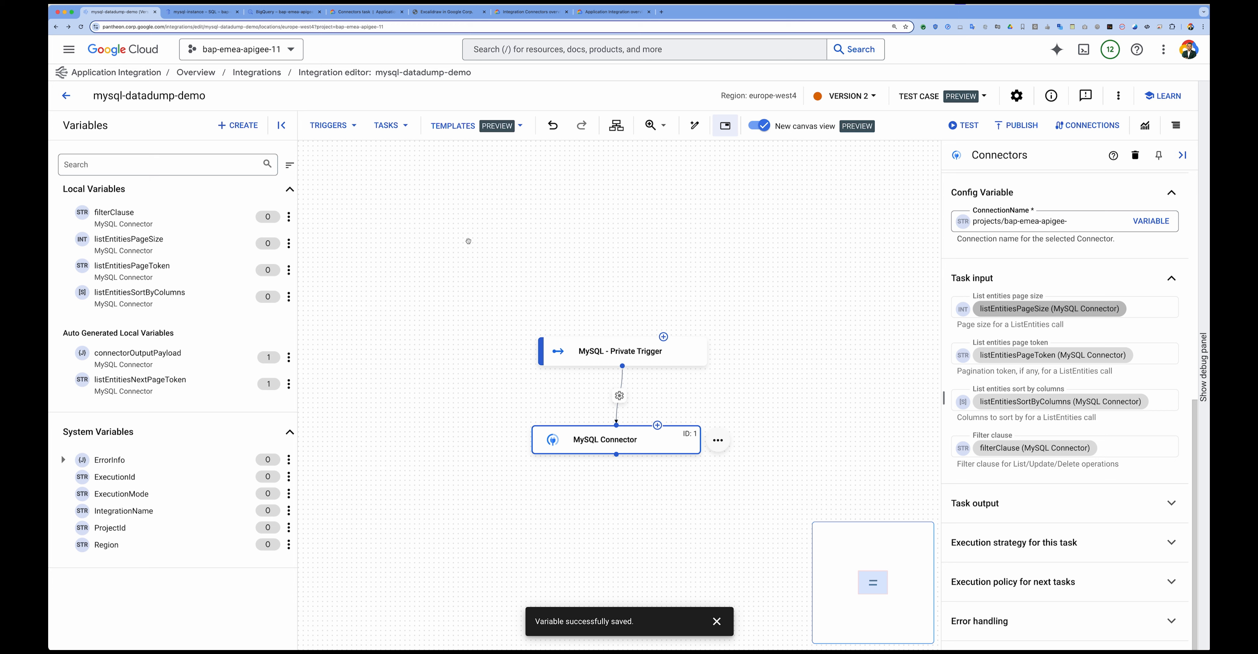
# - Add an API trigger beside the MySQL private trigger and label it Main Controller
pyautogui.click(357, 126)
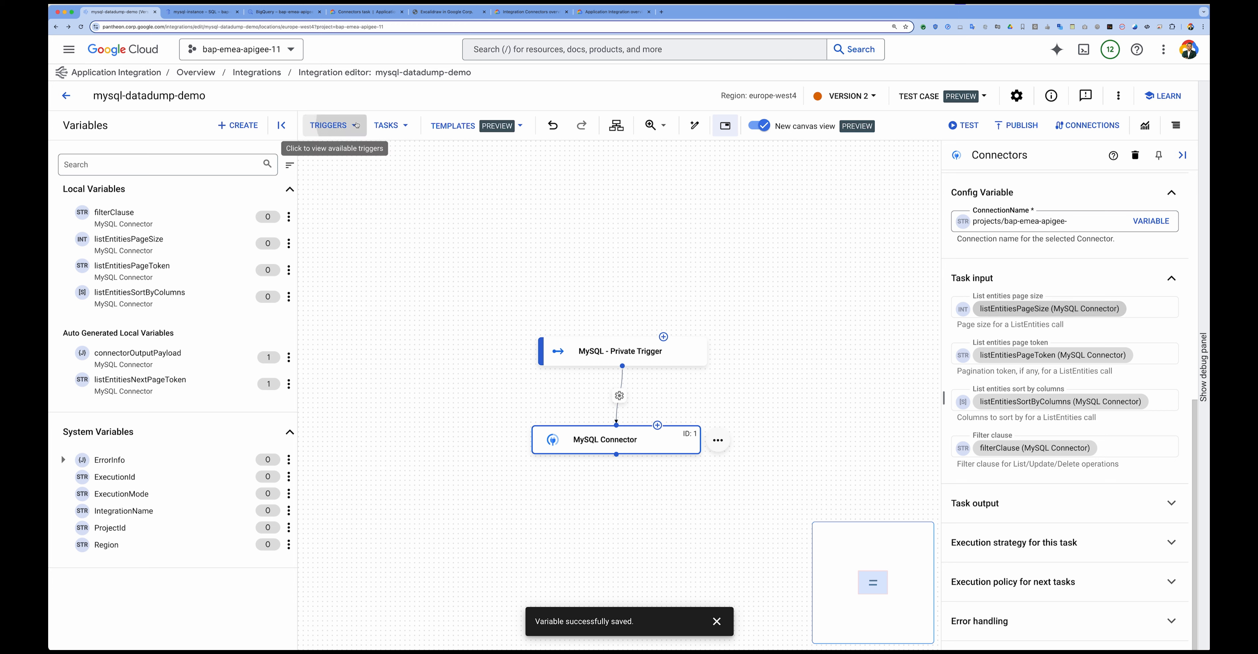
pyautogui.click(367, 196)
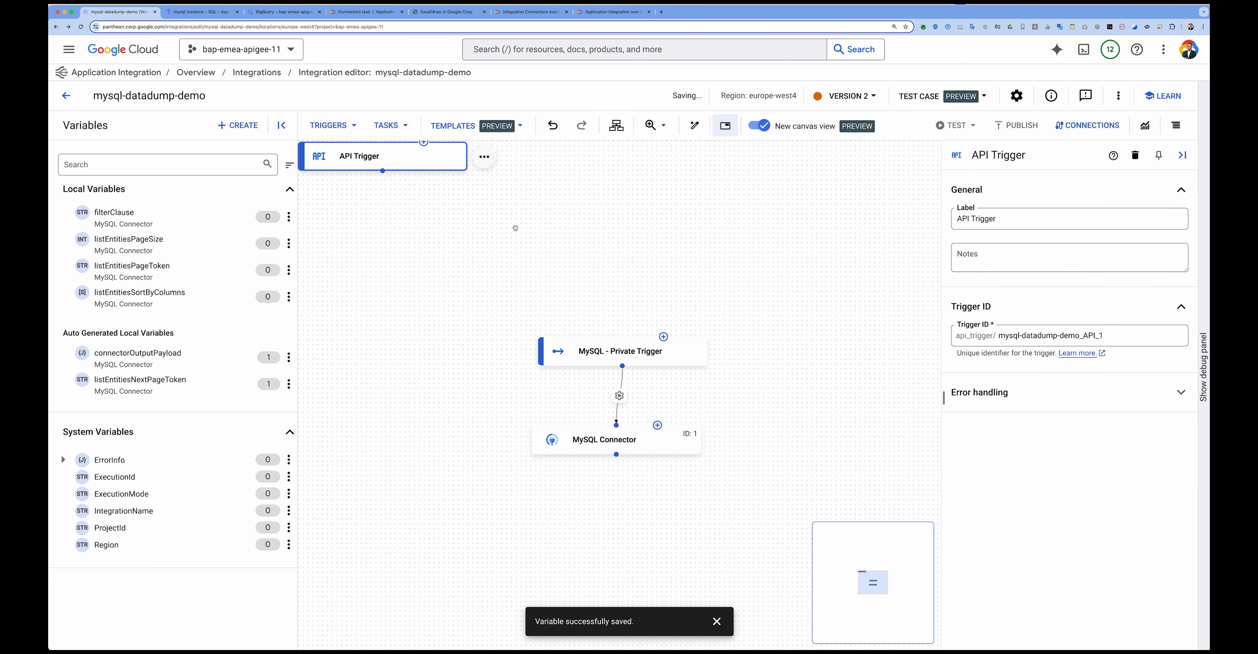
pyautogui.click(415, 353)
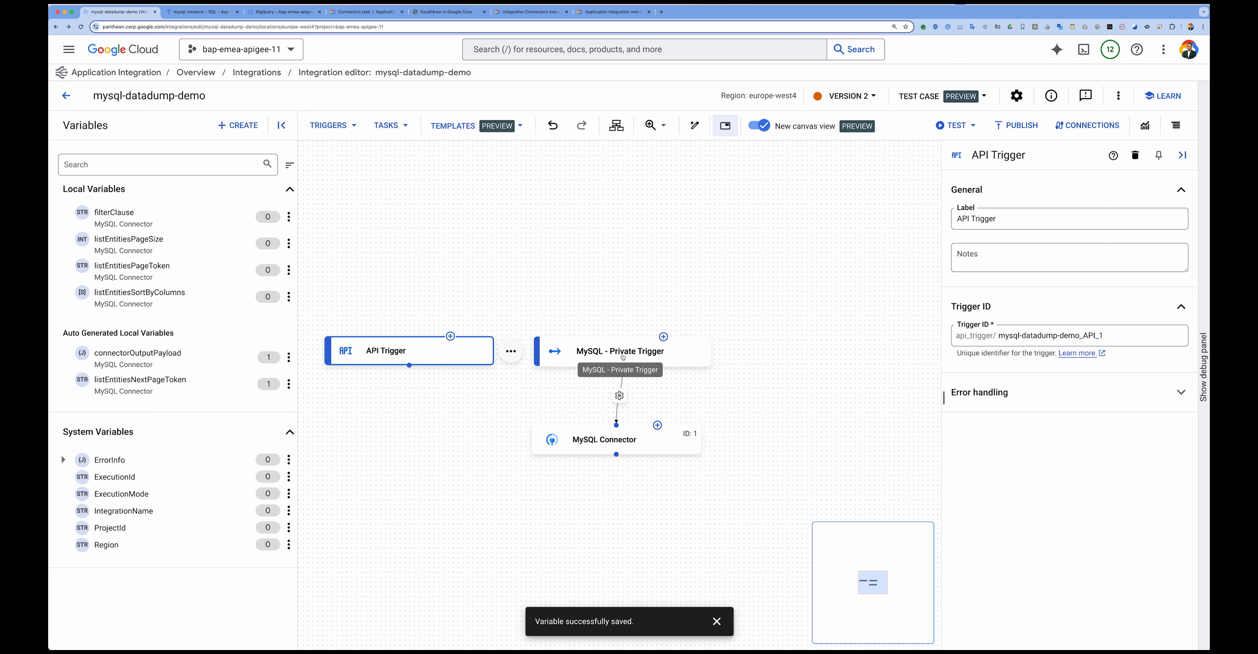
pyautogui.click(395, 357)
pyautogui.click(433, 356)
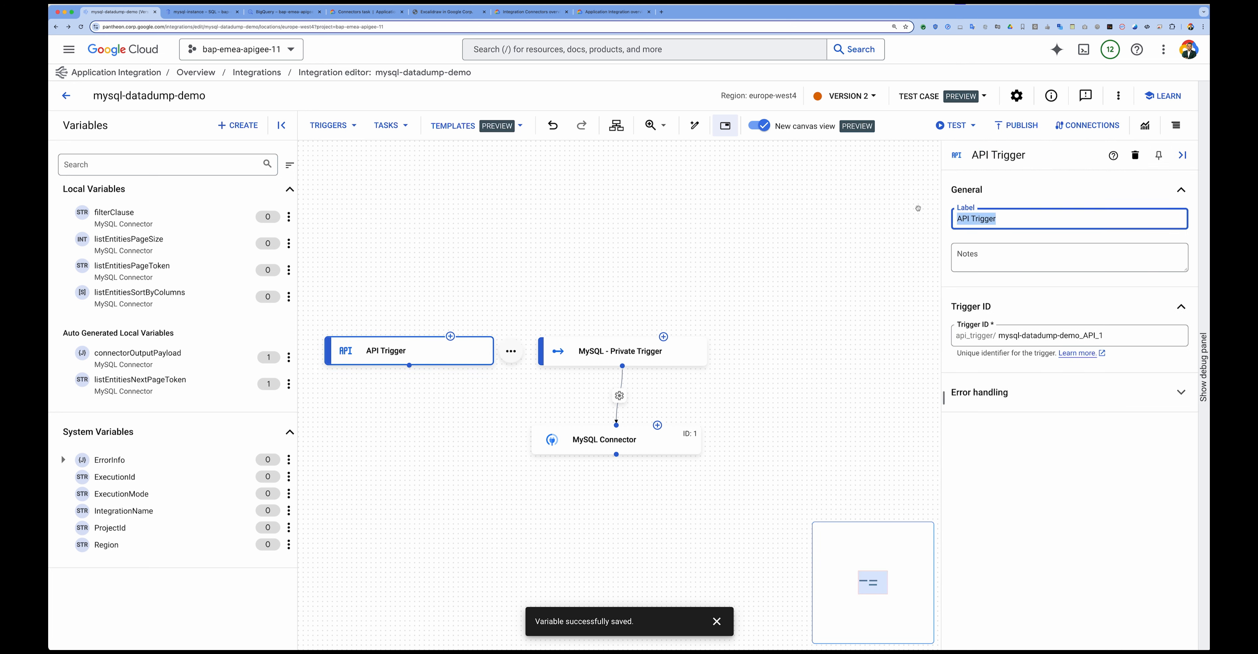
pyautogui.write('Main Controller')
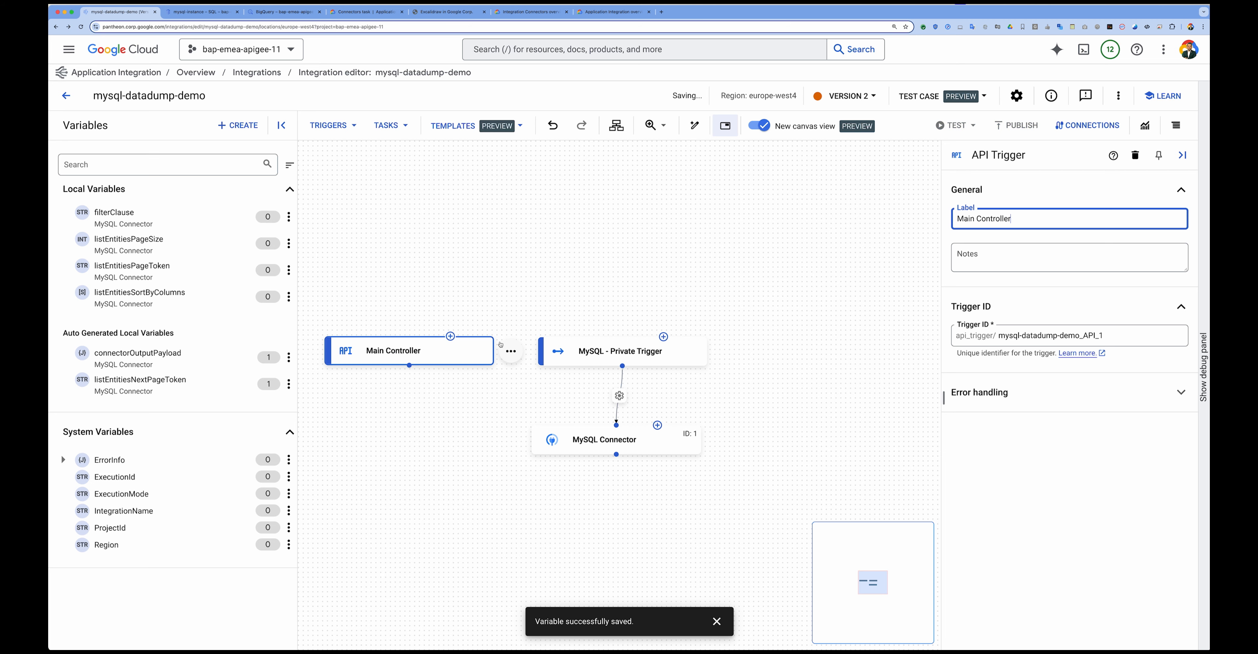
pyautogui.click(411, 385)
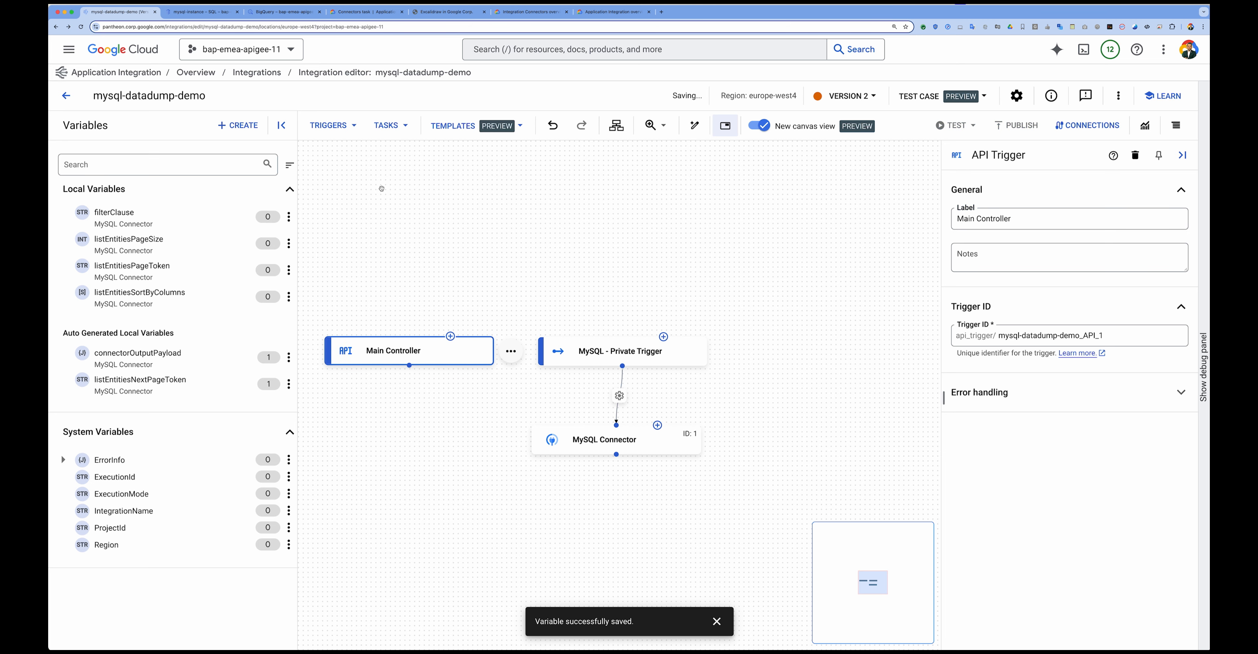
# - Add a While Loop task beneath the Main Controller trigger and connect the trigger to it
pyautogui.click(386, 124)
pyautogui.write('whi')
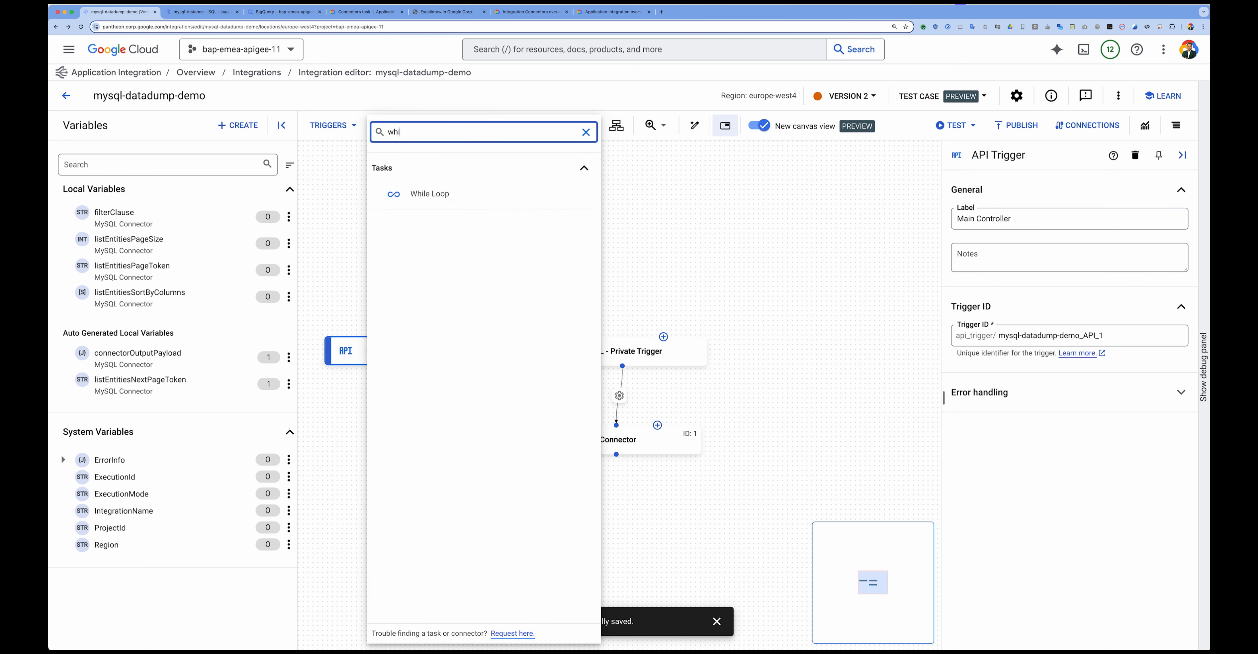
pyautogui.click(430, 193)
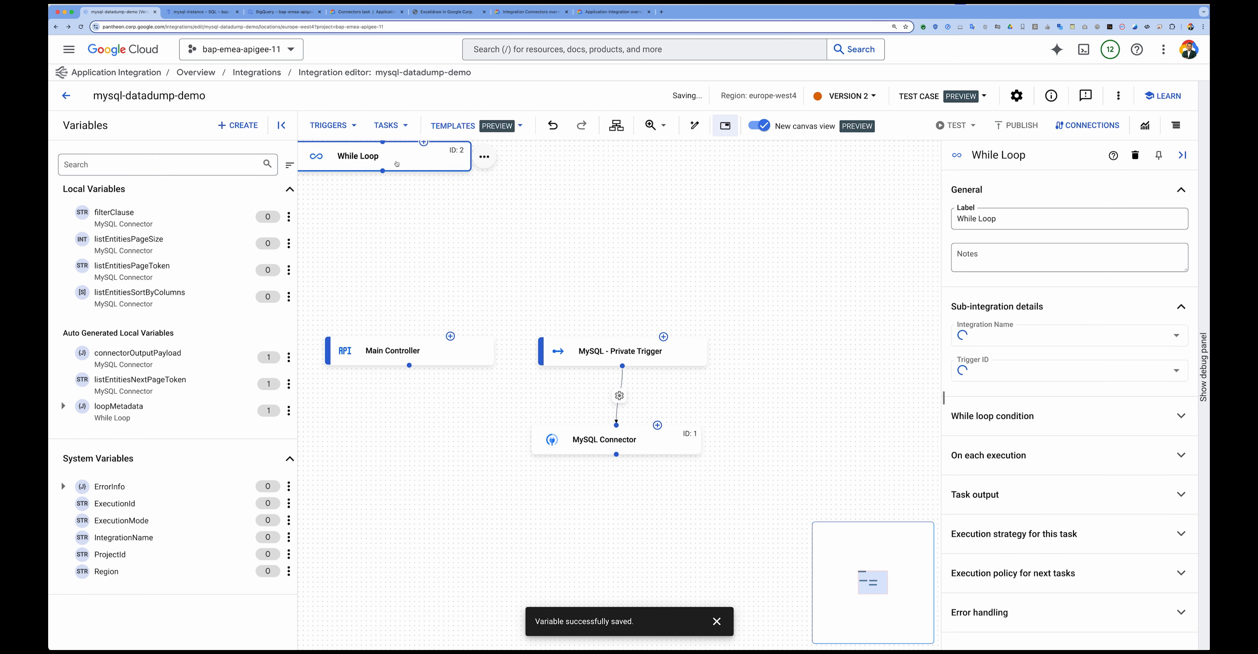
pyautogui.click(442, 490)
pyautogui.moveTo(442, 489); pyautogui.dragTo(420, 444)
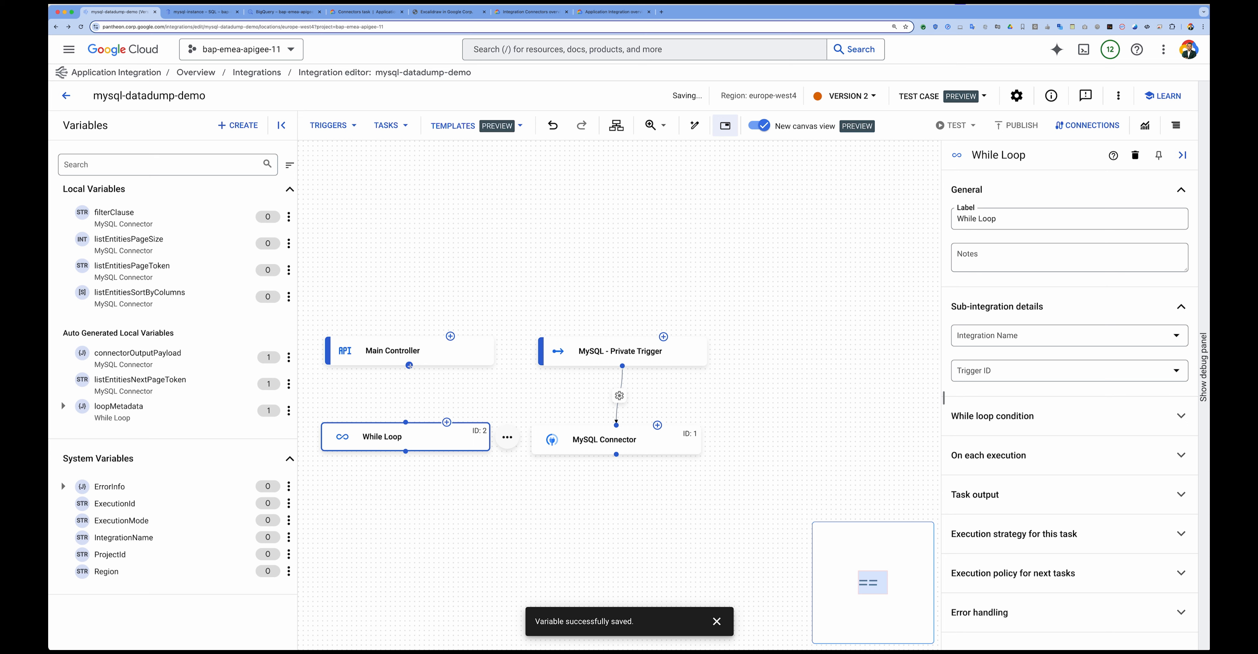
pyautogui.moveTo(409, 365); pyautogui.dragTo(406, 422)
# - Set the While Loop's sub-integration to mysql-datadump-demo with the trigger ID private_trigger/mysql-private-trigger
pyautogui.click(1041, 334)
pyautogui.click(1023, 378)
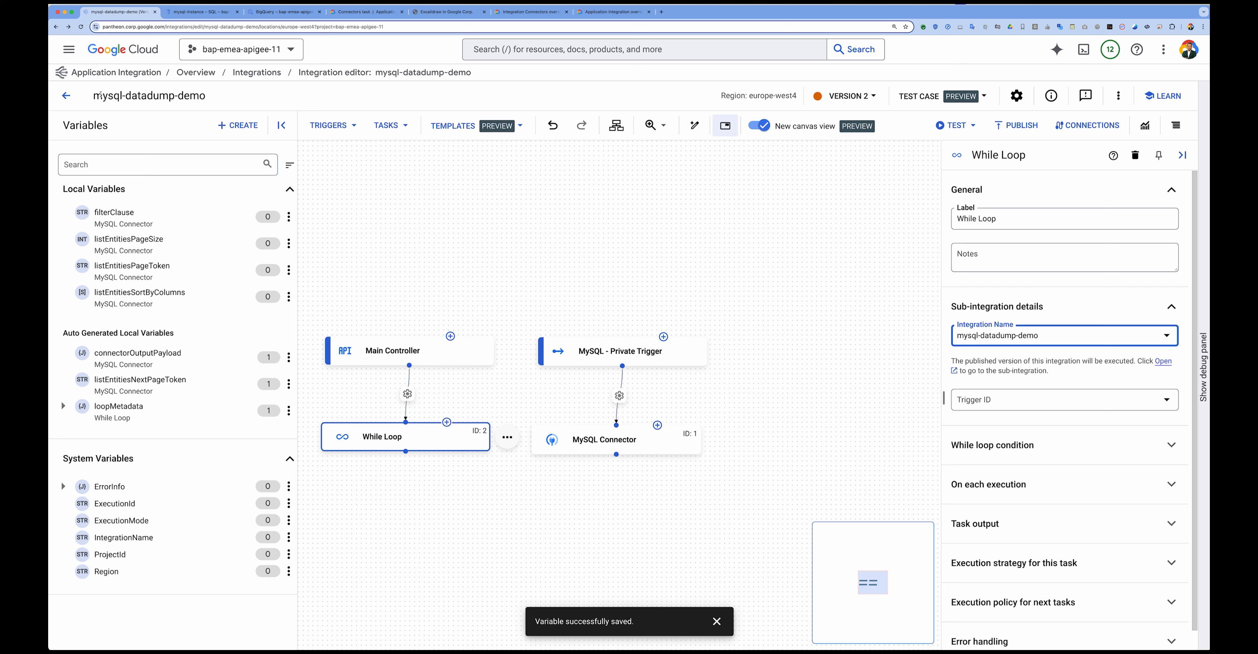
pyautogui.moveTo(100, 95); pyautogui.dragTo(209, 97)
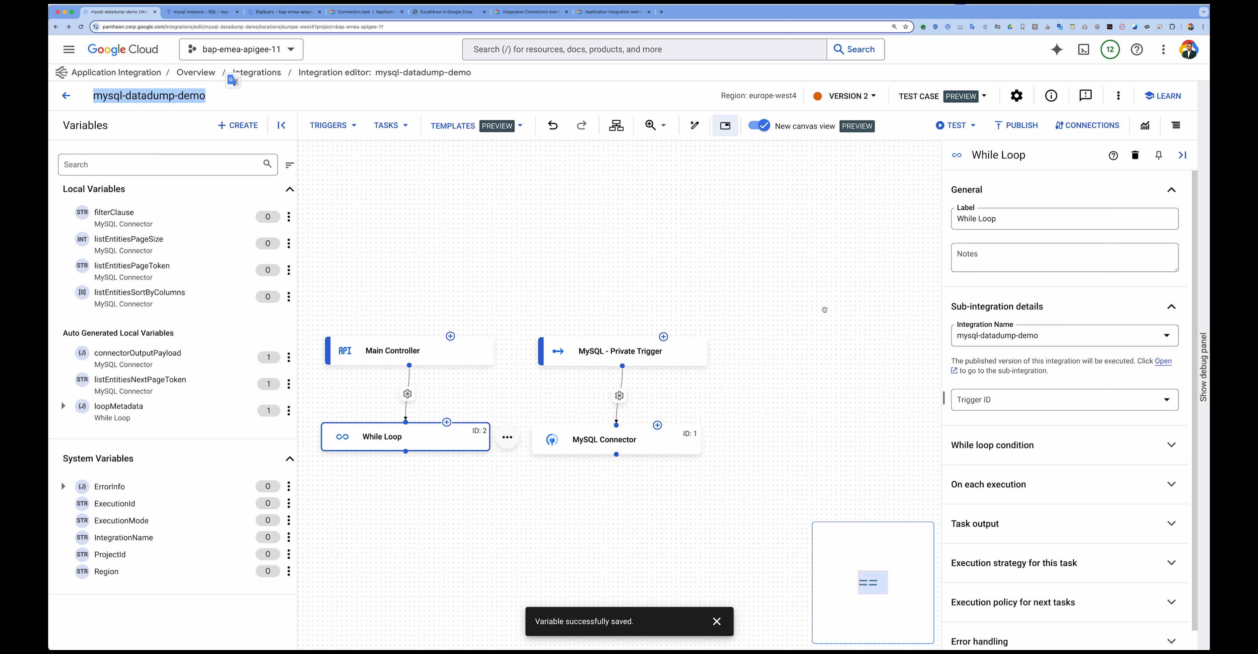
pyautogui.click(989, 401)
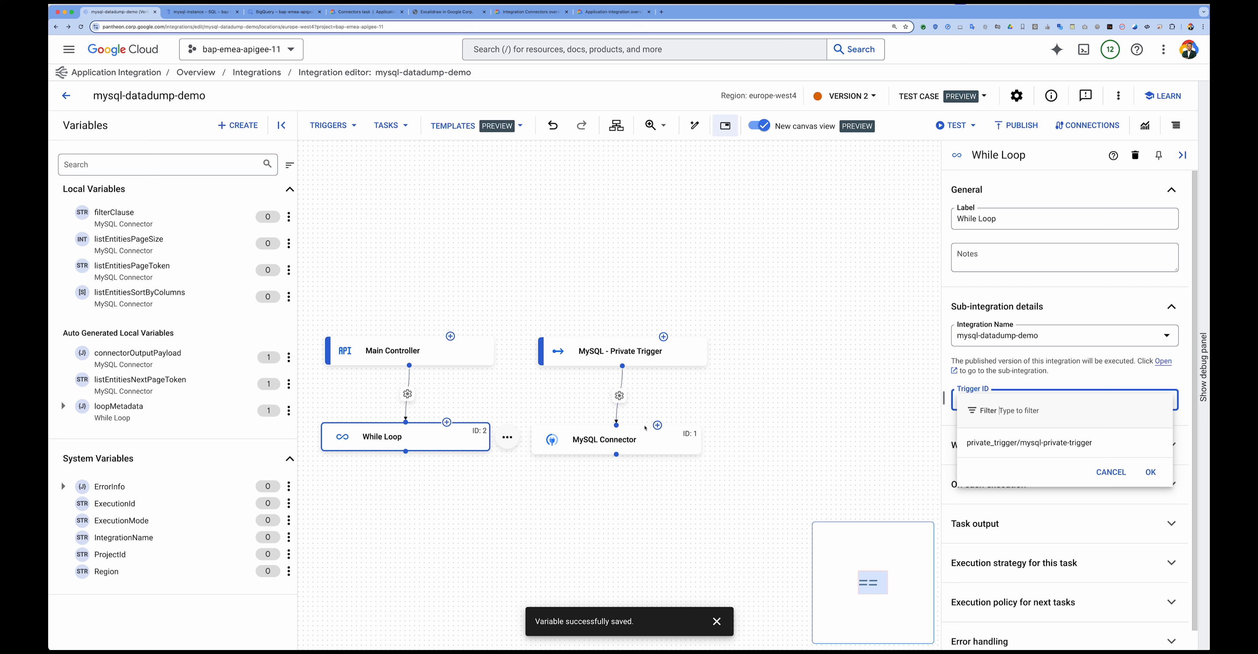
pyautogui.click(1038, 442)
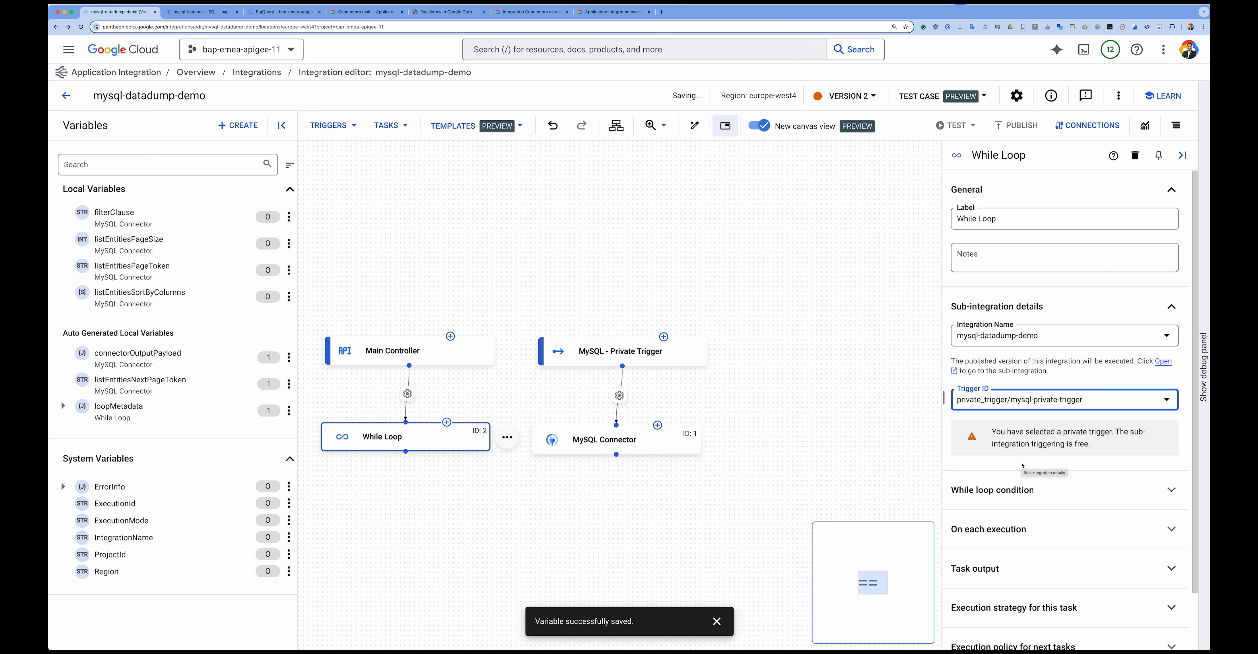
# - Examine the While Loop's condition setting and read through its condition syntax guide
pyautogui.scroll(-2, 1029, 455)
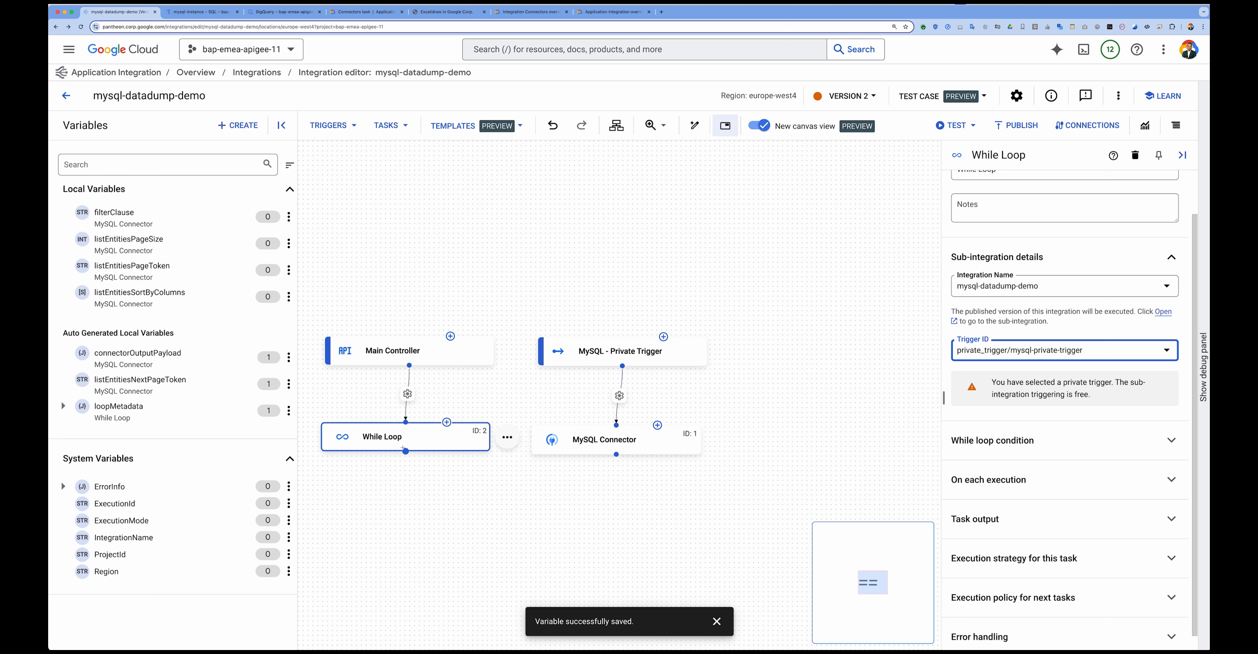
pyautogui.click(1031, 440)
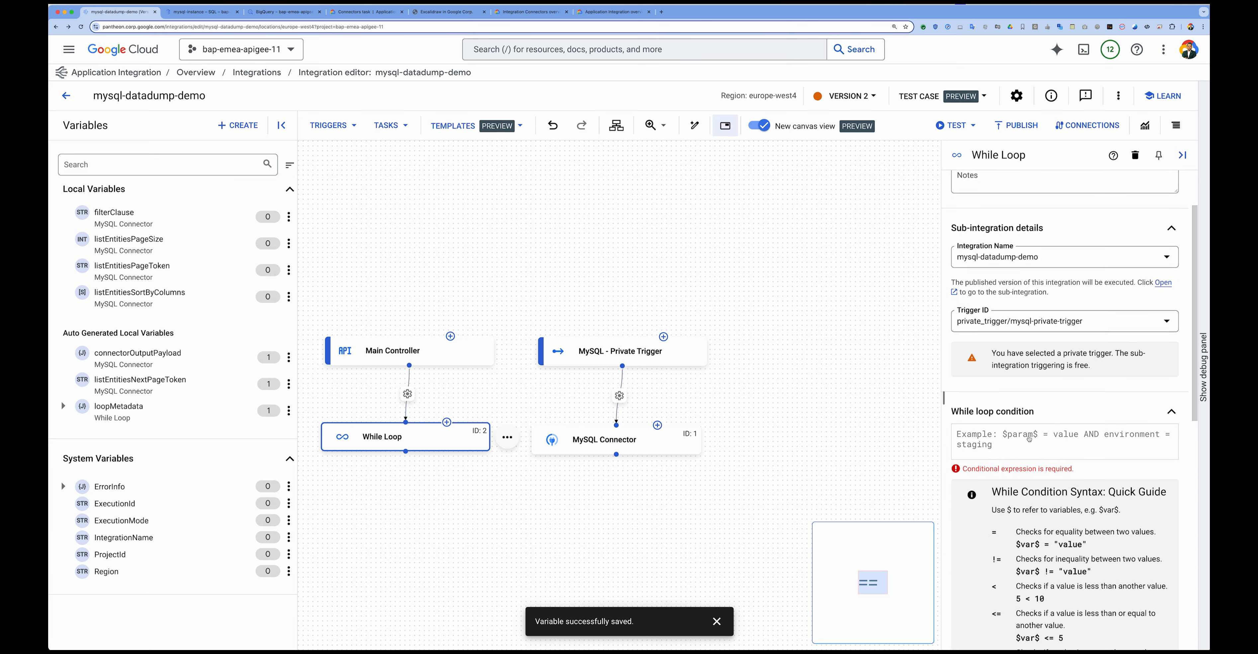
pyautogui.click(1019, 405)
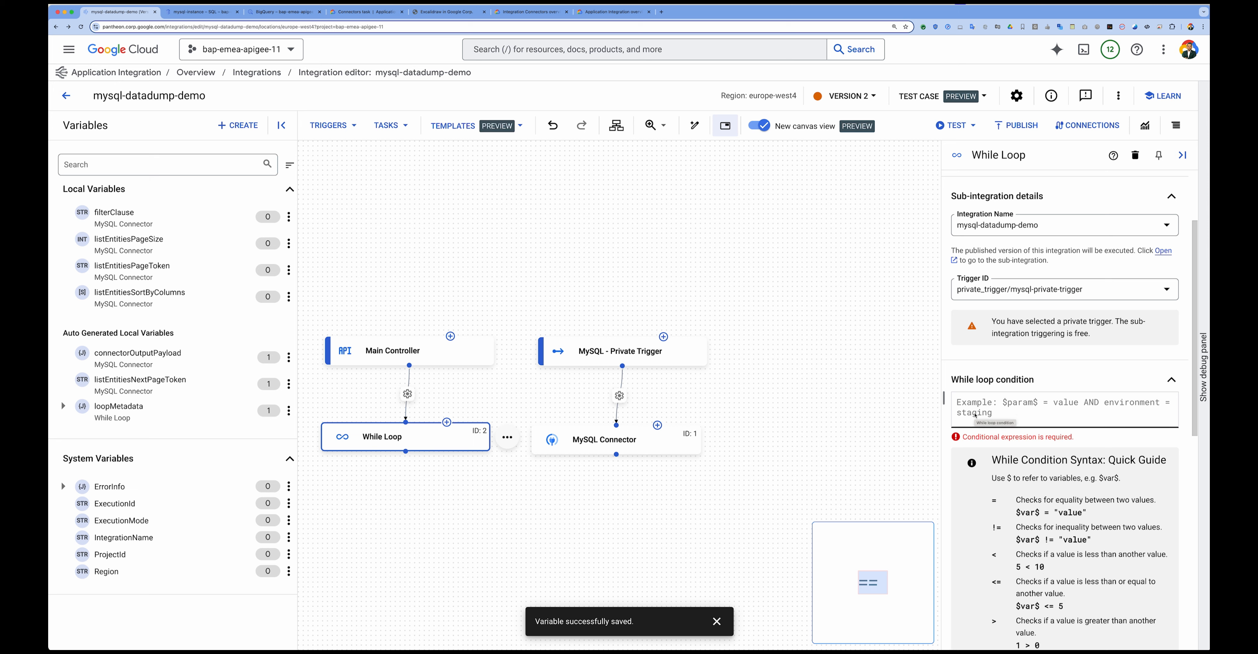
pyautogui.scroll(-2, 975, 416)
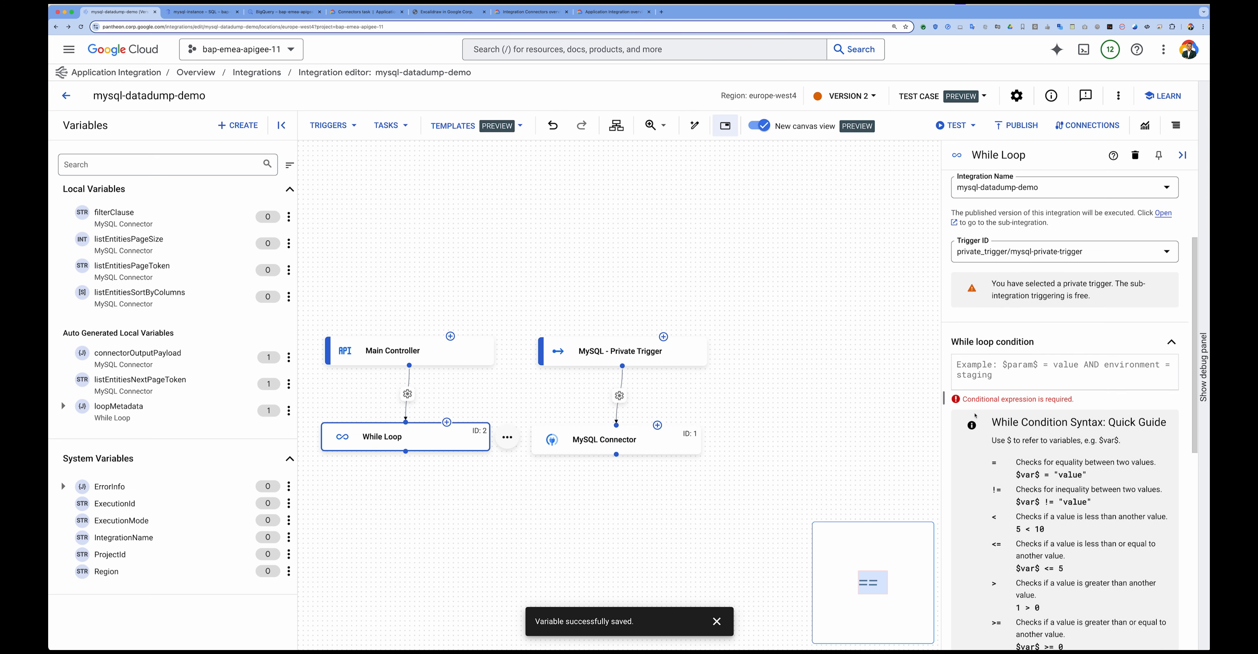
pyautogui.scroll(-6, 972, 418)
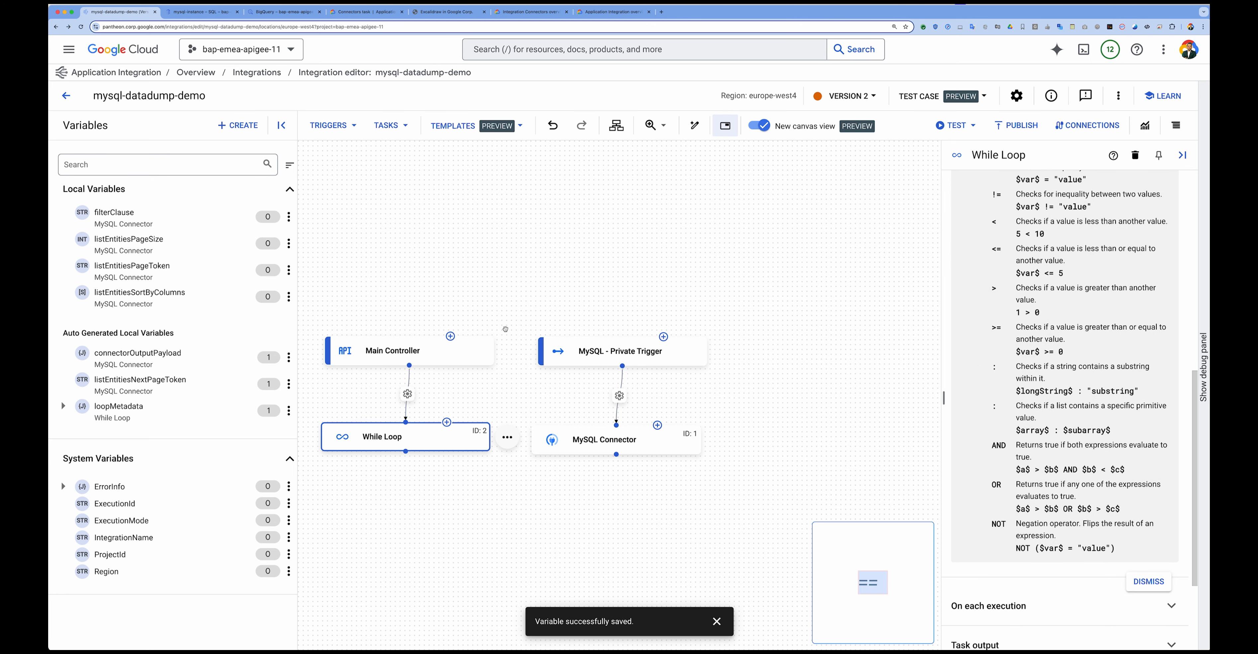
# - Review the MySQL Connector's task input and task output variables, including the page token and next page token
pyautogui.click(596, 442)
pyautogui.click(994, 459)
pyautogui.scroll(-3, 994, 465)
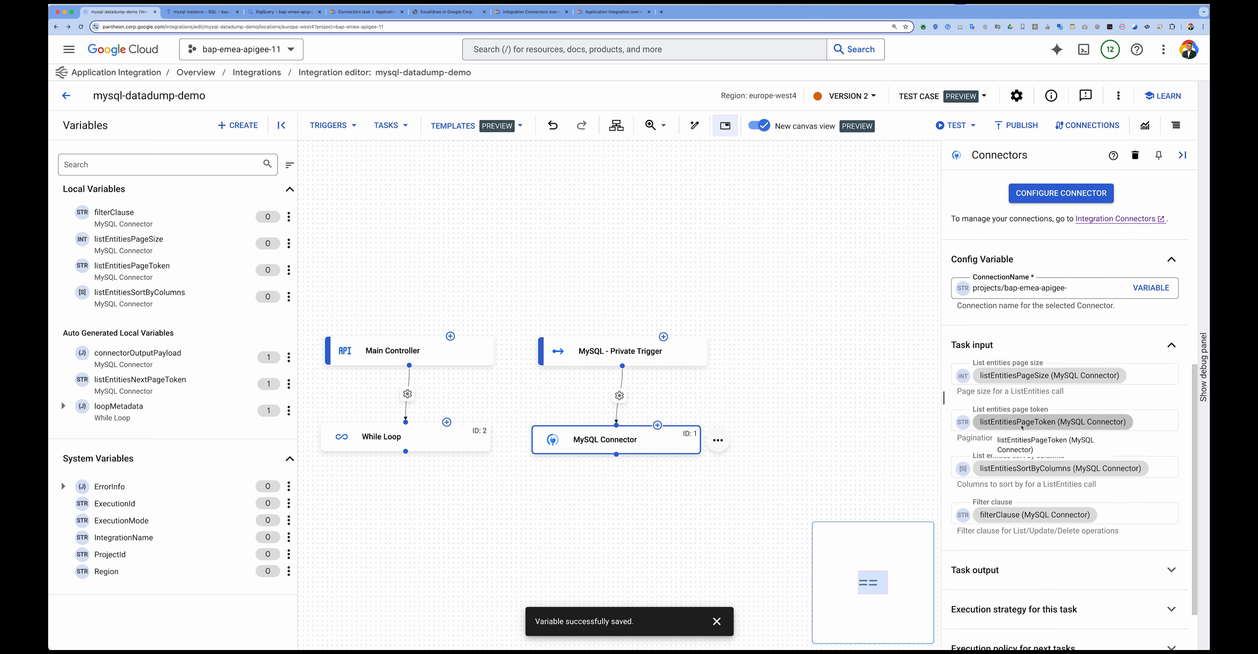
pyautogui.scroll(-2, 1035, 428)
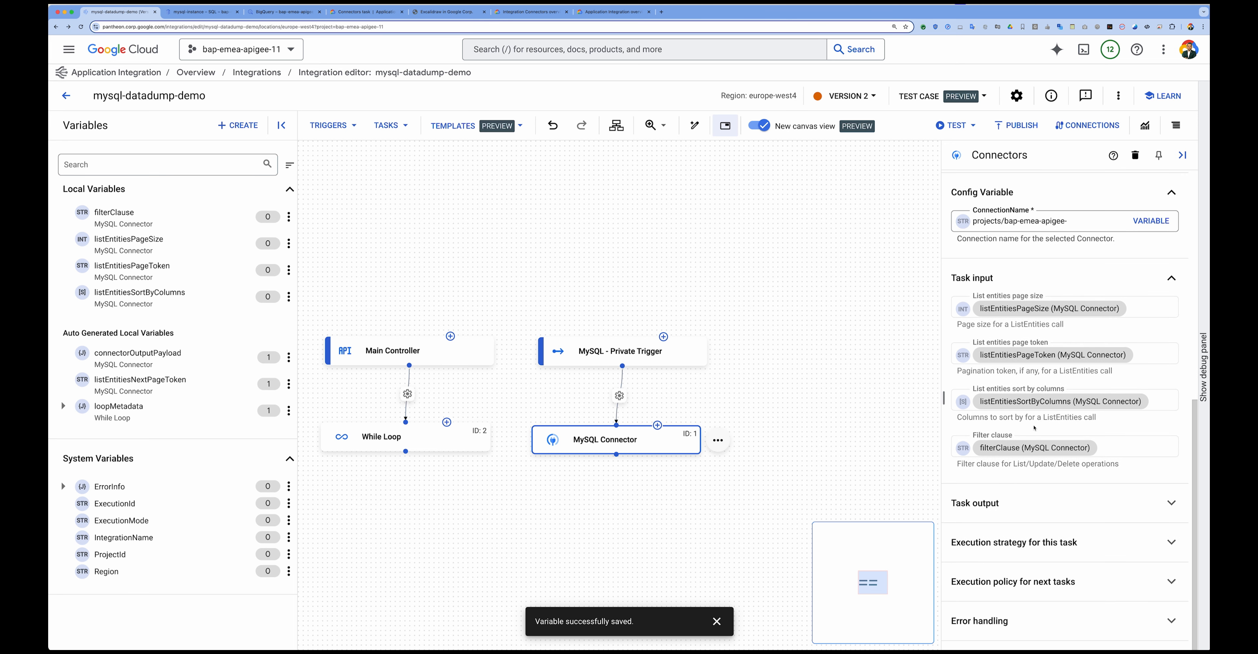
pyautogui.click(1013, 505)
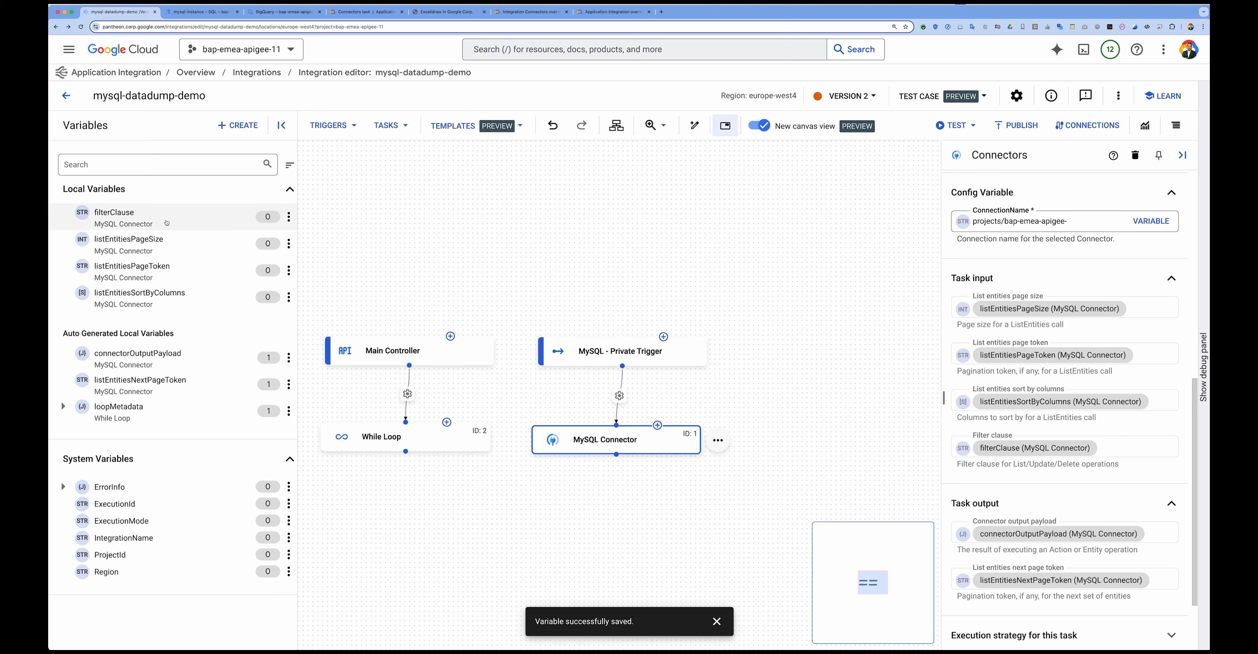
# - Open the form for creating a new integration variable
pyautogui.click(236, 127)
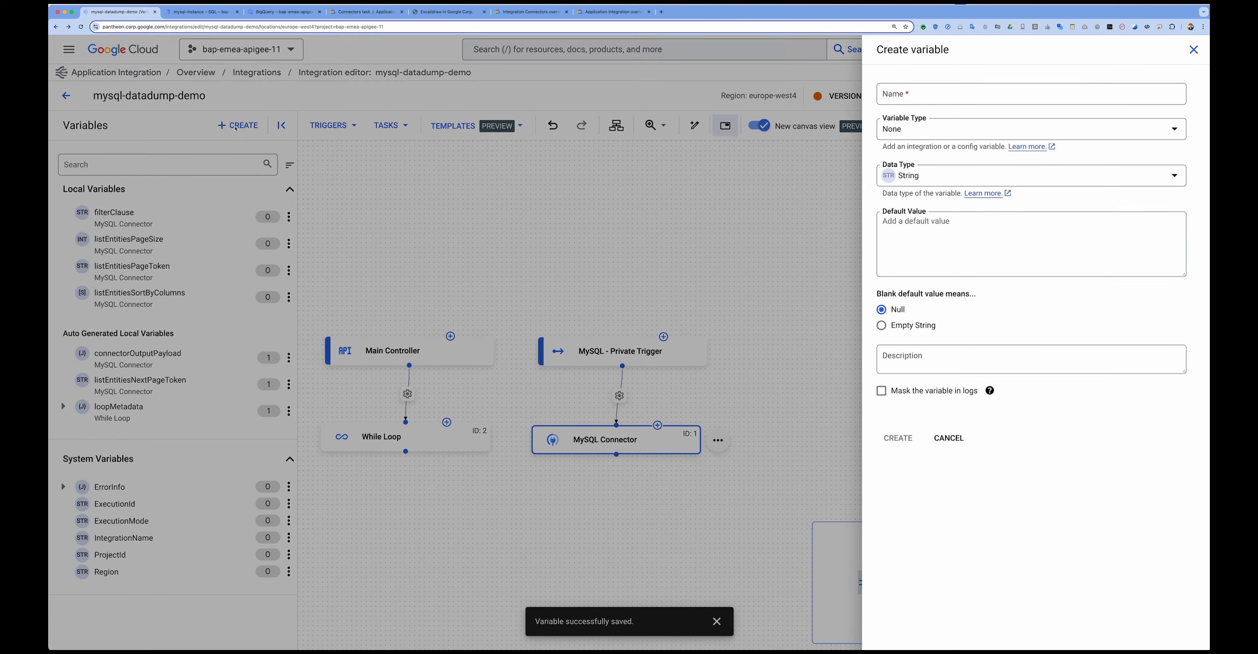
# - Create a string variable named NextPageToken with variable type None and a Null blank default
pyautogui.click(943, 97)
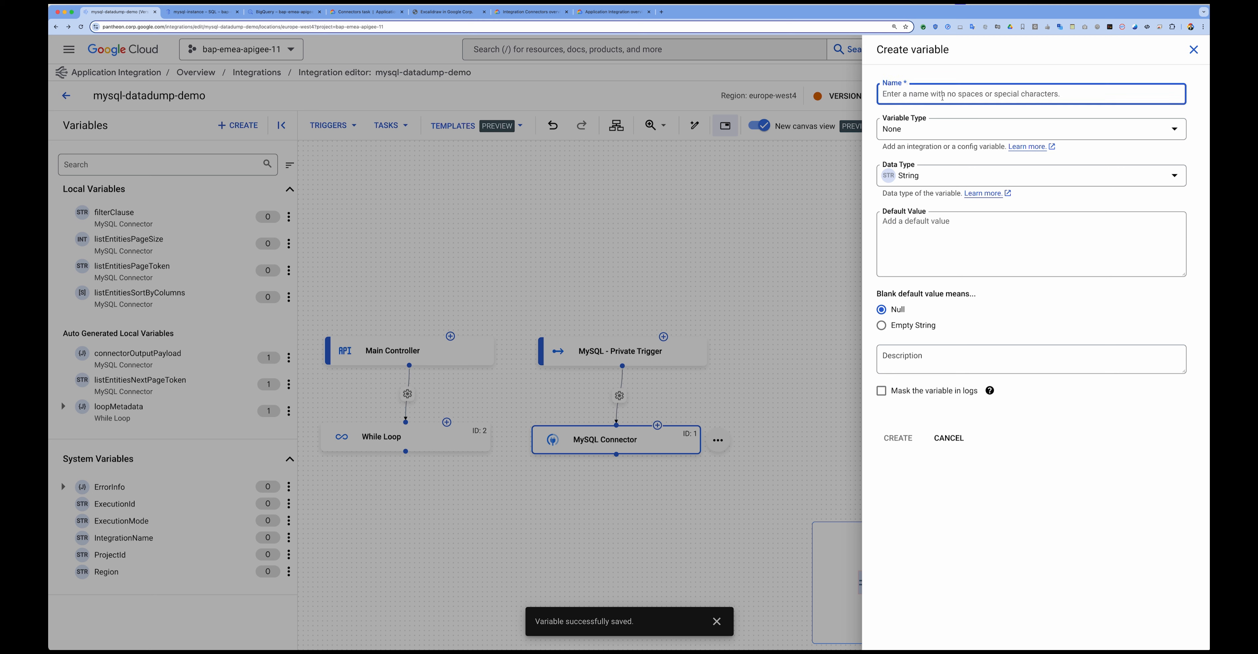
pyautogui.write('NextP')
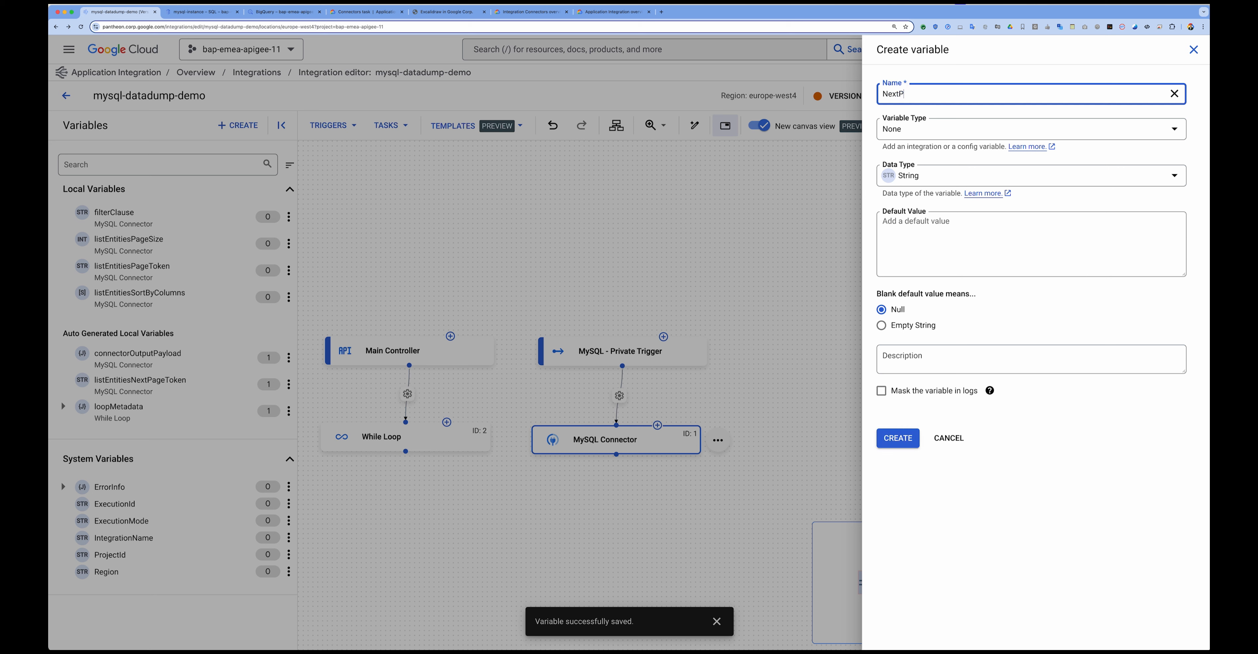
pyautogui.write('ageToken')
pyautogui.click(897, 438)
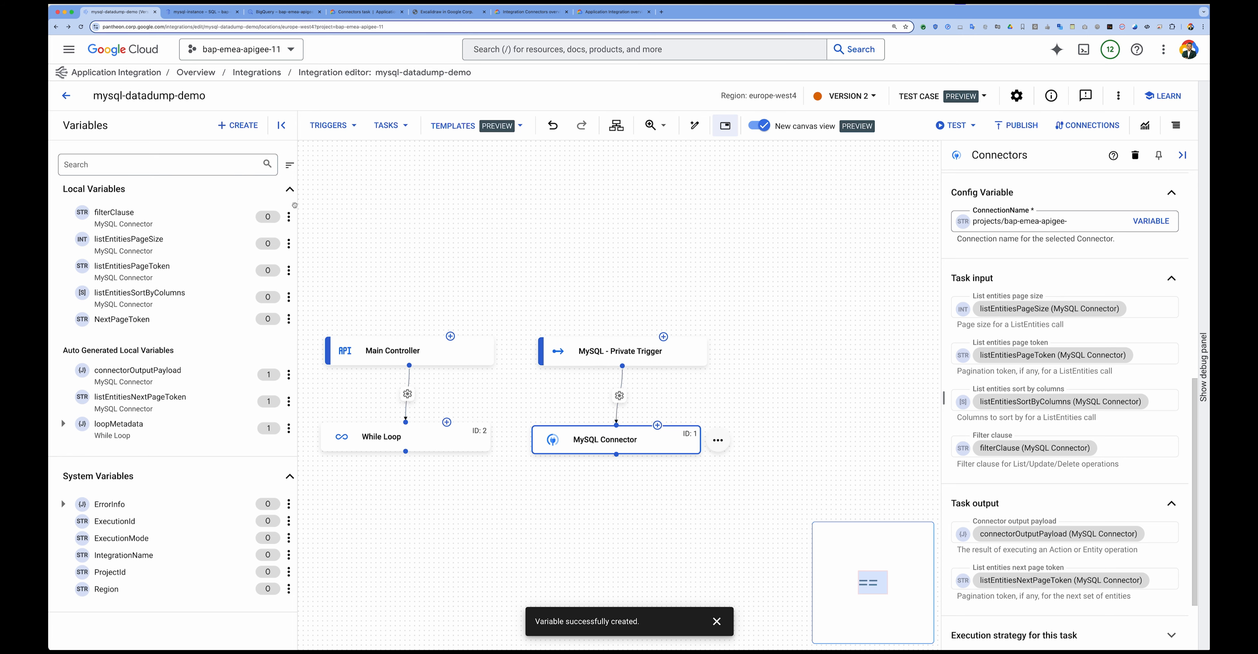
# - Create a string variable named NextPageTokenSubIntegration with variable type Input and Output of Integration
pyautogui.click(250, 129)
pyautogui.click(911, 92)
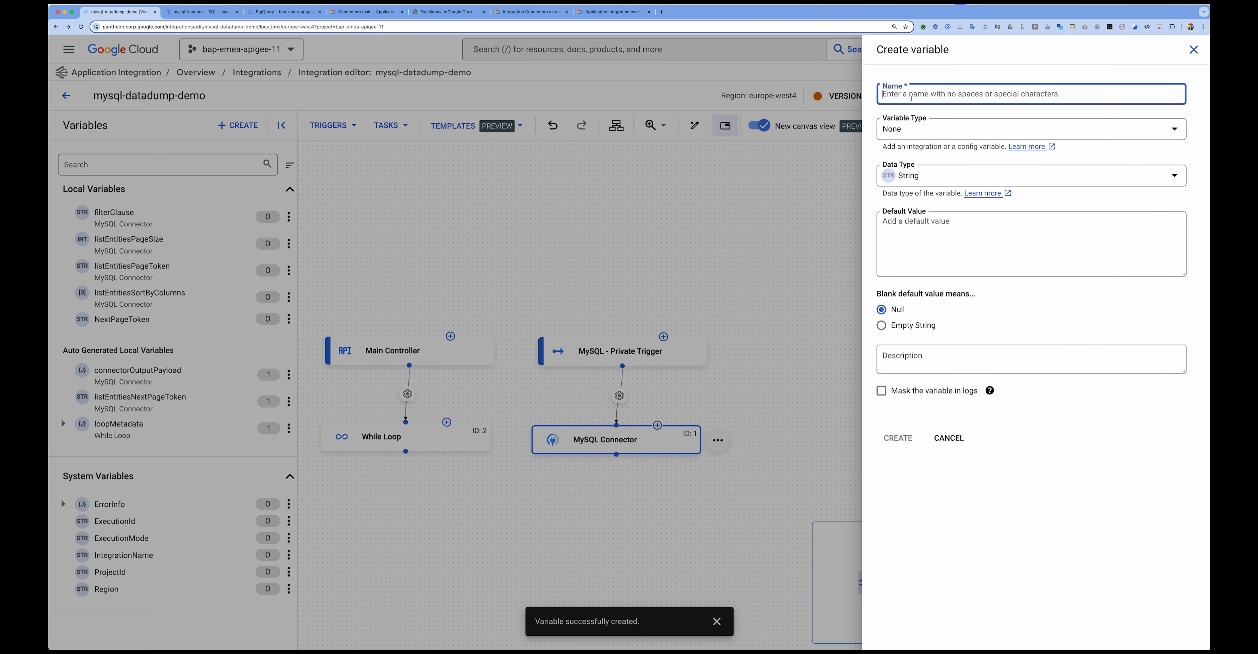
pyautogui.write('NextPageTokenSubIntegration')
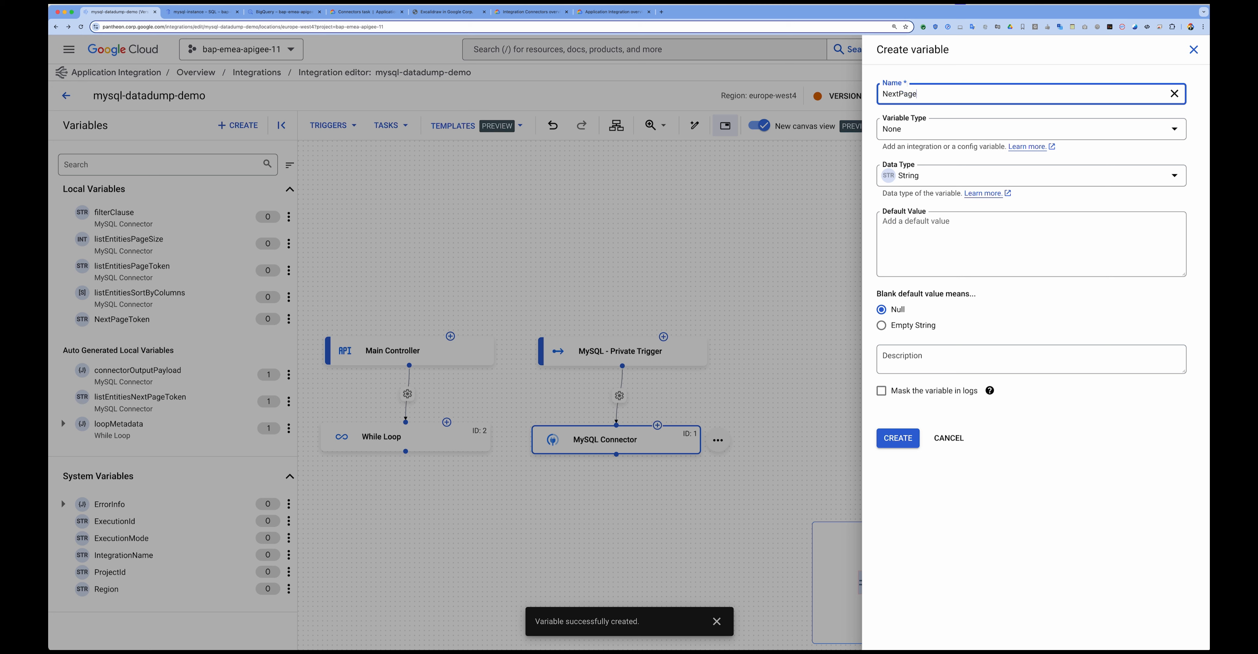
pyautogui.click(915, 129)
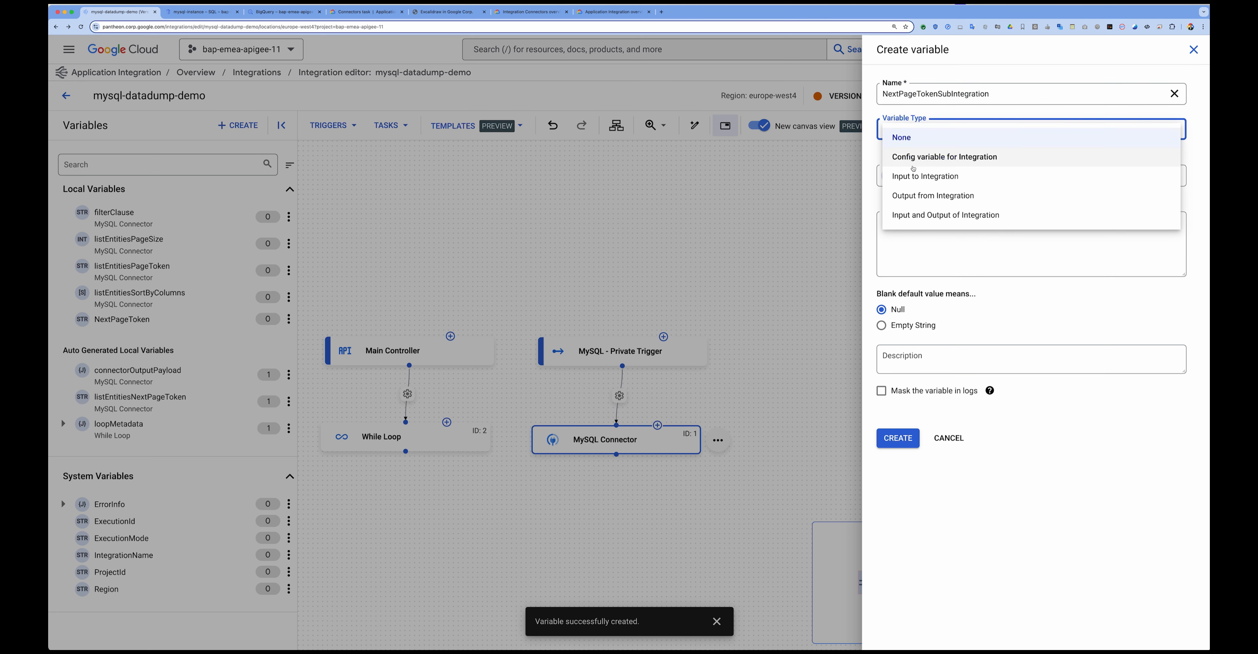
pyautogui.click(923, 215)
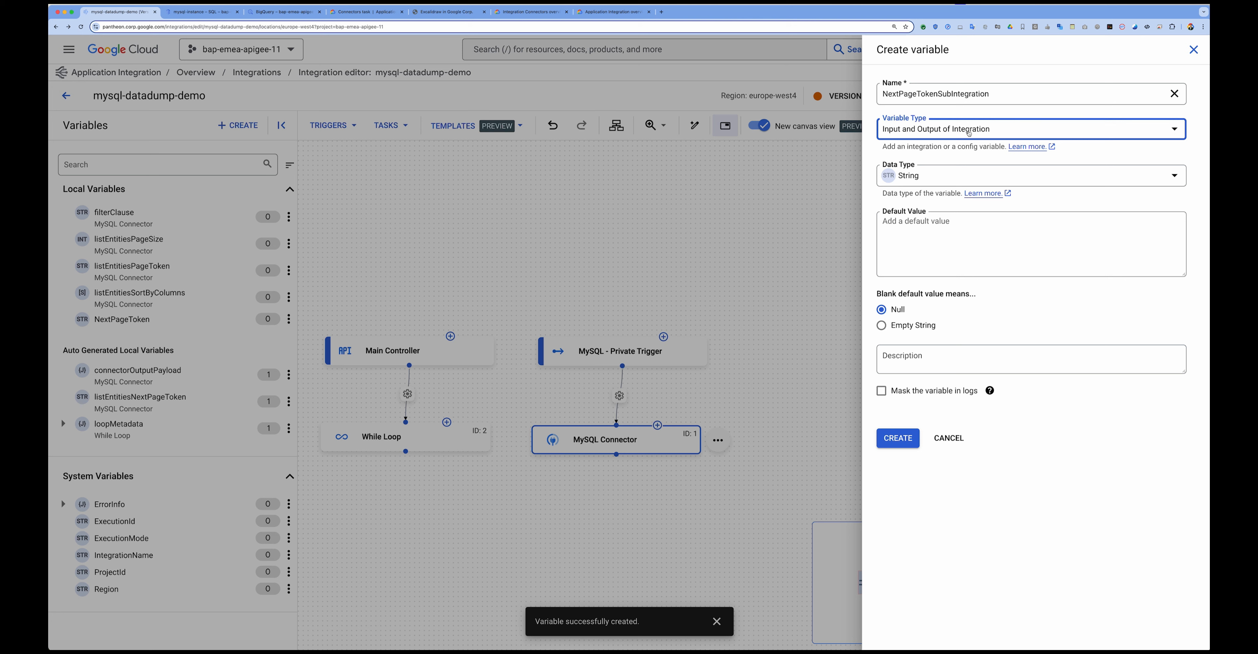
pyautogui.click(897, 441)
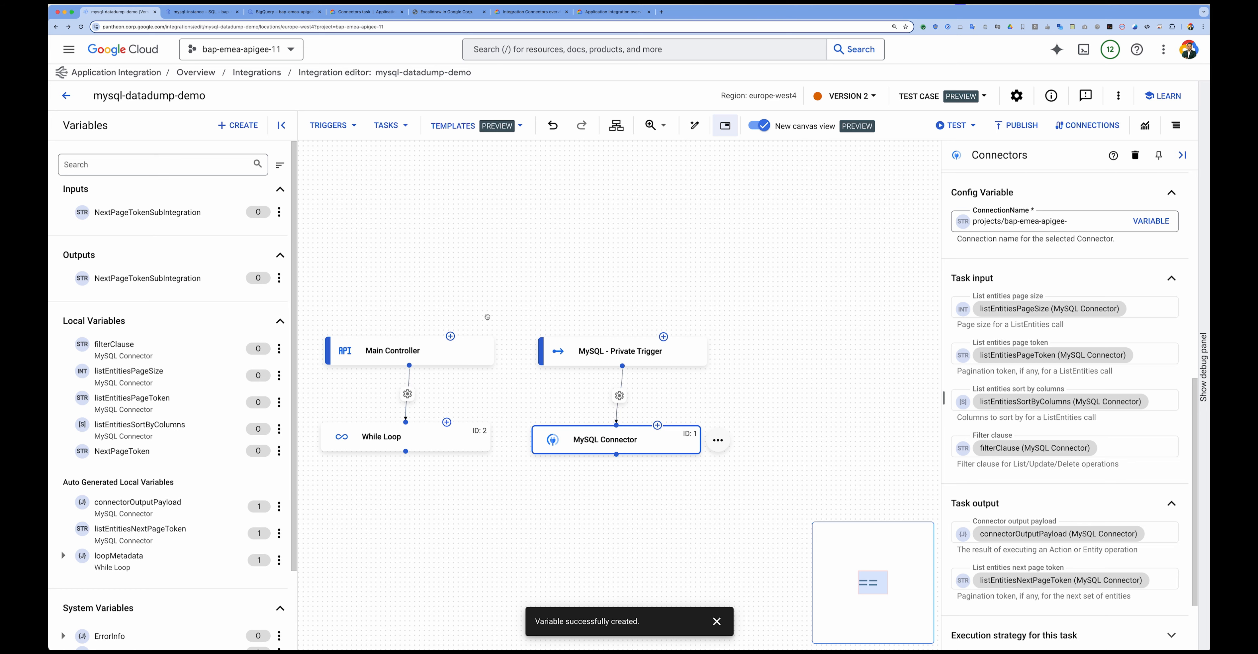
# - Try to publish the integration without autogenerating a description, and dismiss the notification
pyautogui.click(1029, 132)
pyautogui.click(710, 399)
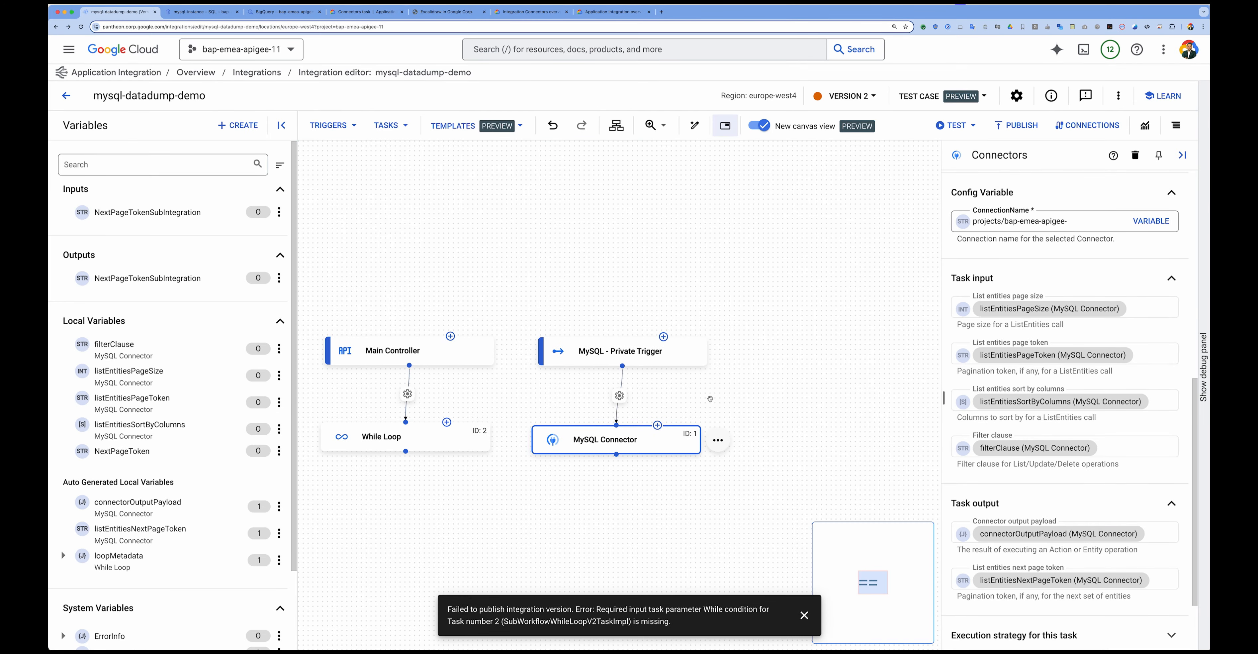
pyautogui.click(804, 614)
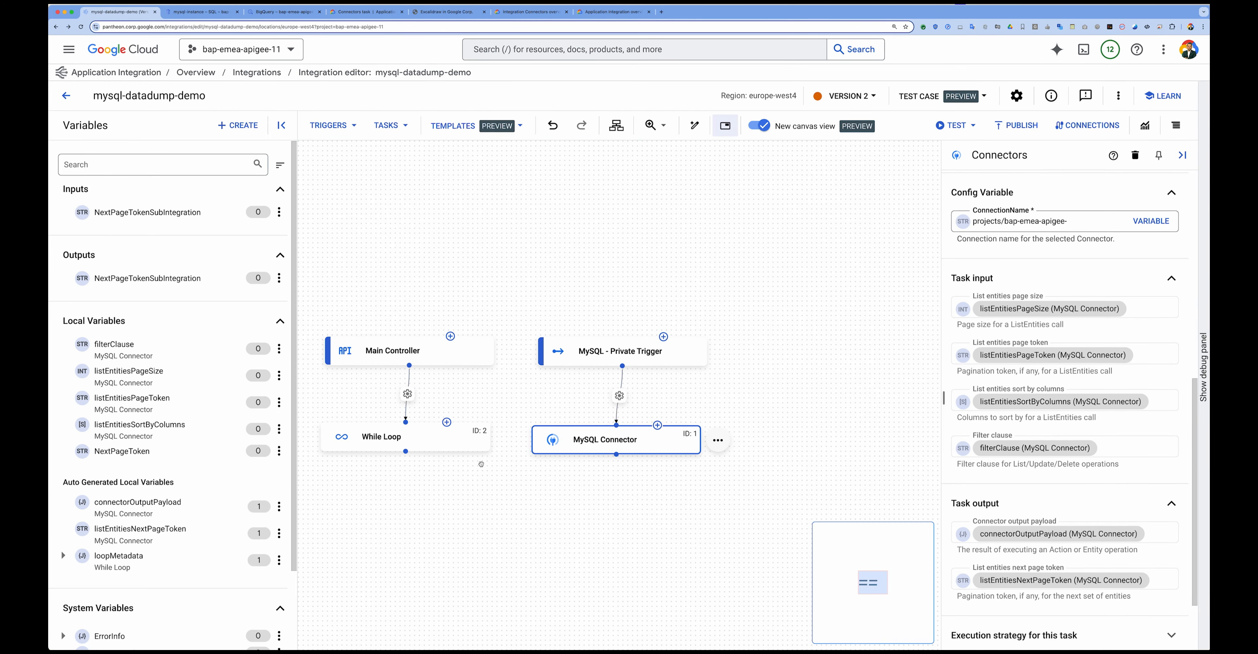
# - Set the While Loop task's condition to $NextPageToken$ != ""
pyautogui.click(448, 440)
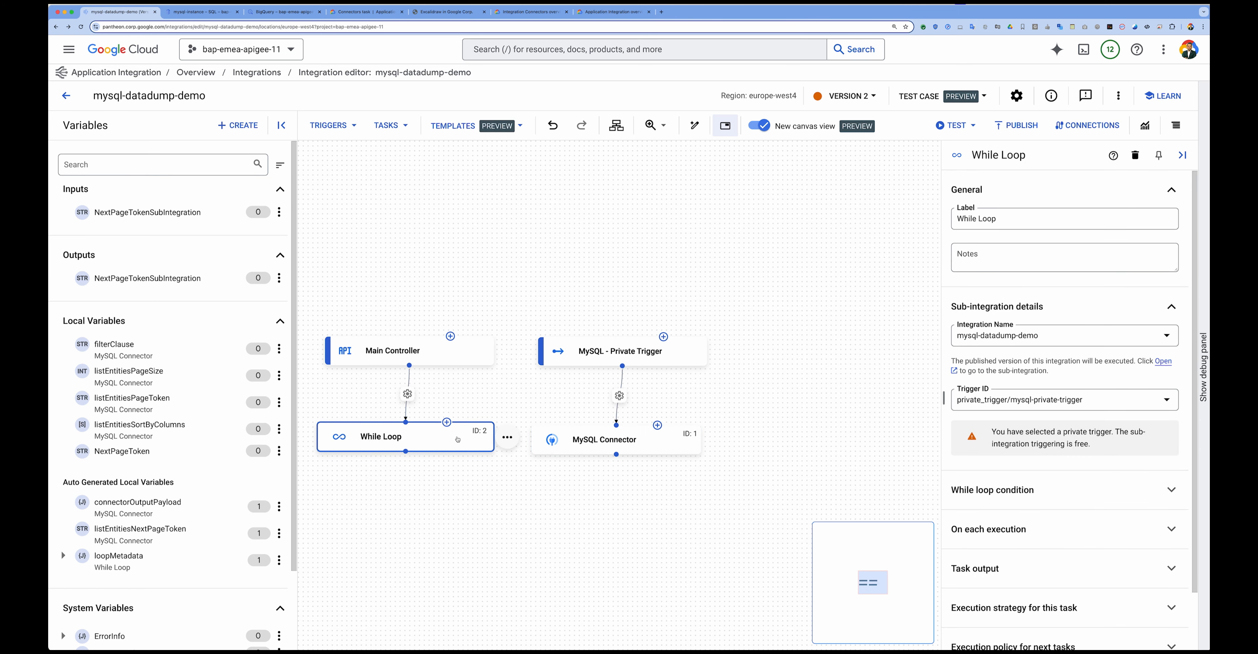
pyautogui.scroll(-2, 1013, 436)
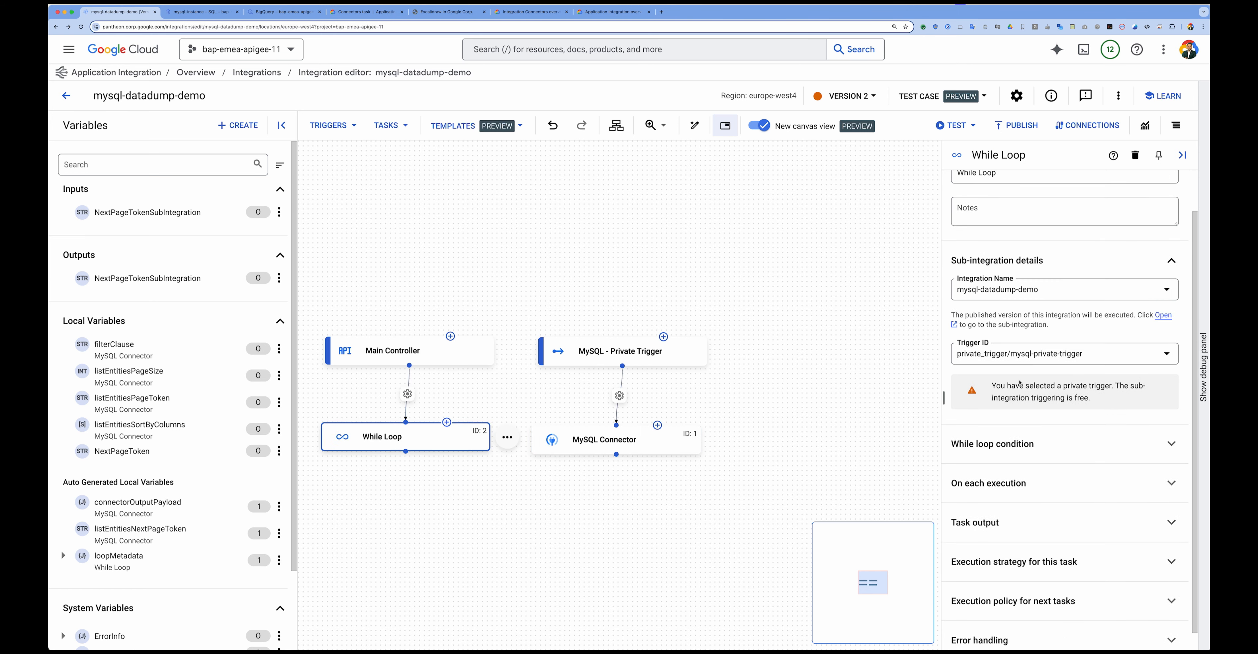
pyautogui.click(1013, 436)
pyautogui.click(990, 454)
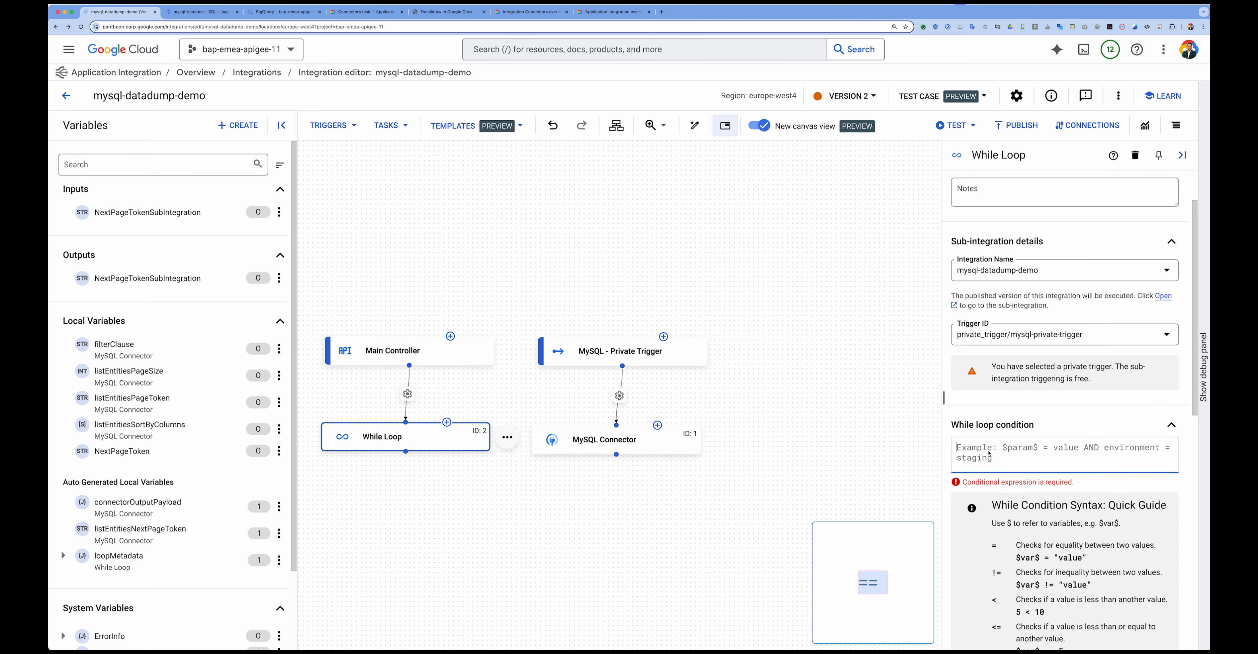
pyautogui.write('$')
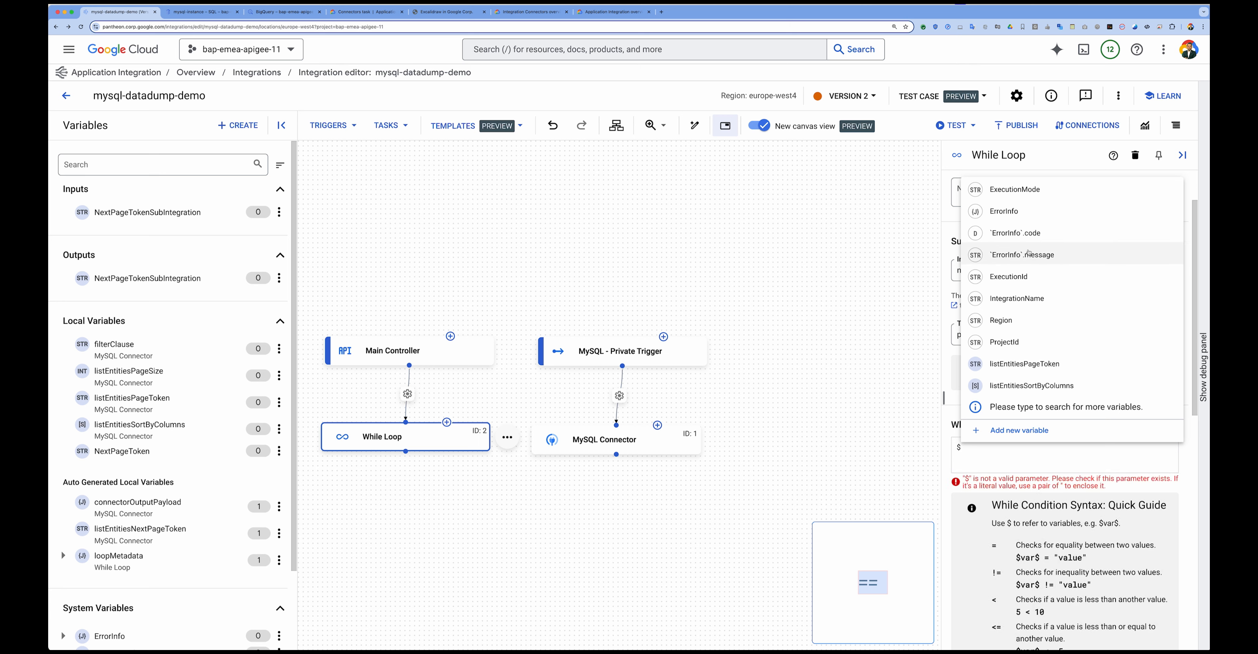
pyautogui.write('nex')
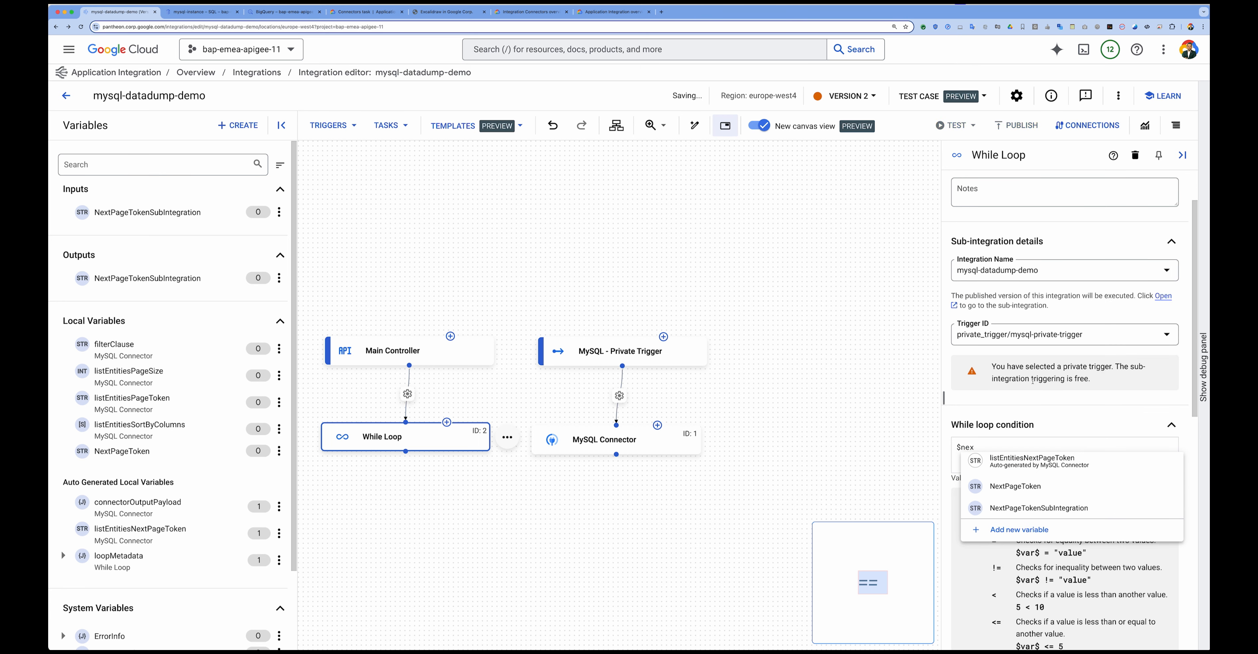
pyautogui.click(1020, 481)
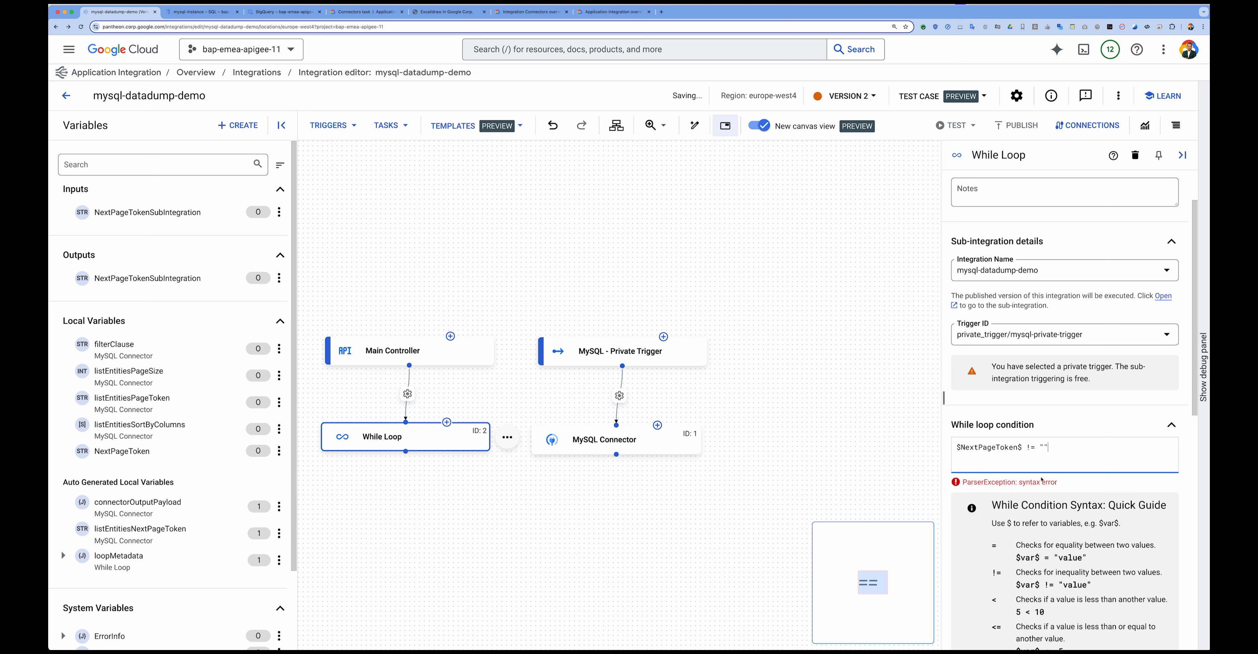
# - Publish the integration without autogenerating a description and reload the editor page
pyautogui.click(1008, 129)
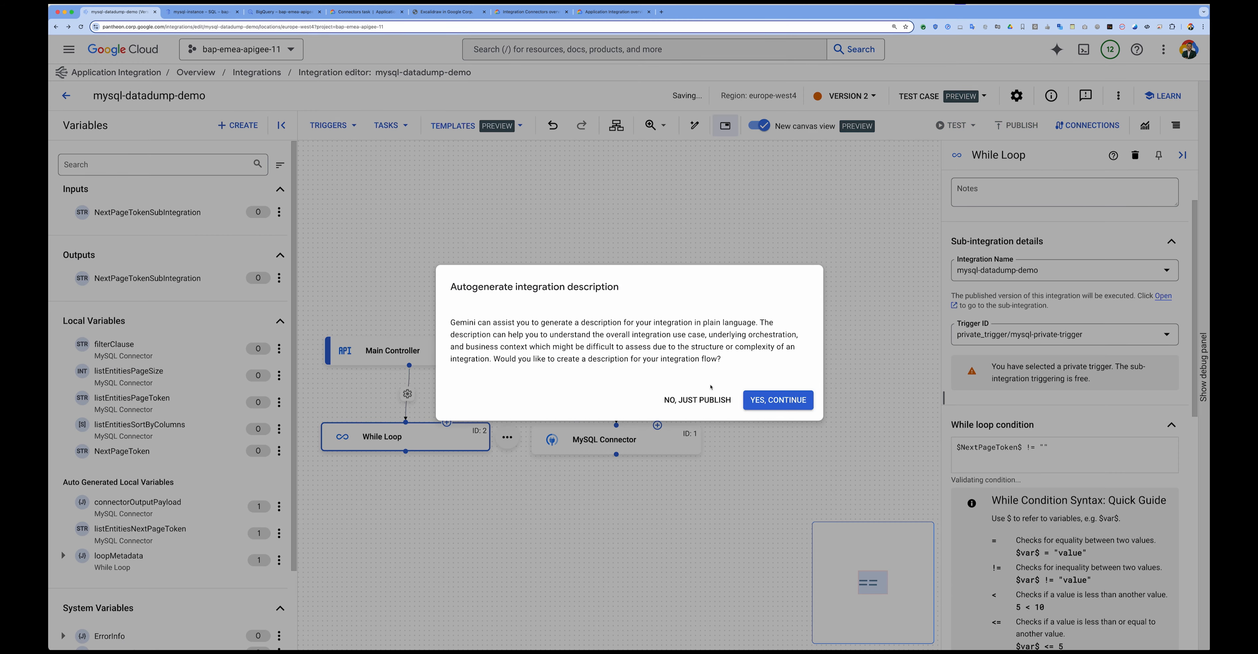
pyautogui.click(712, 405)
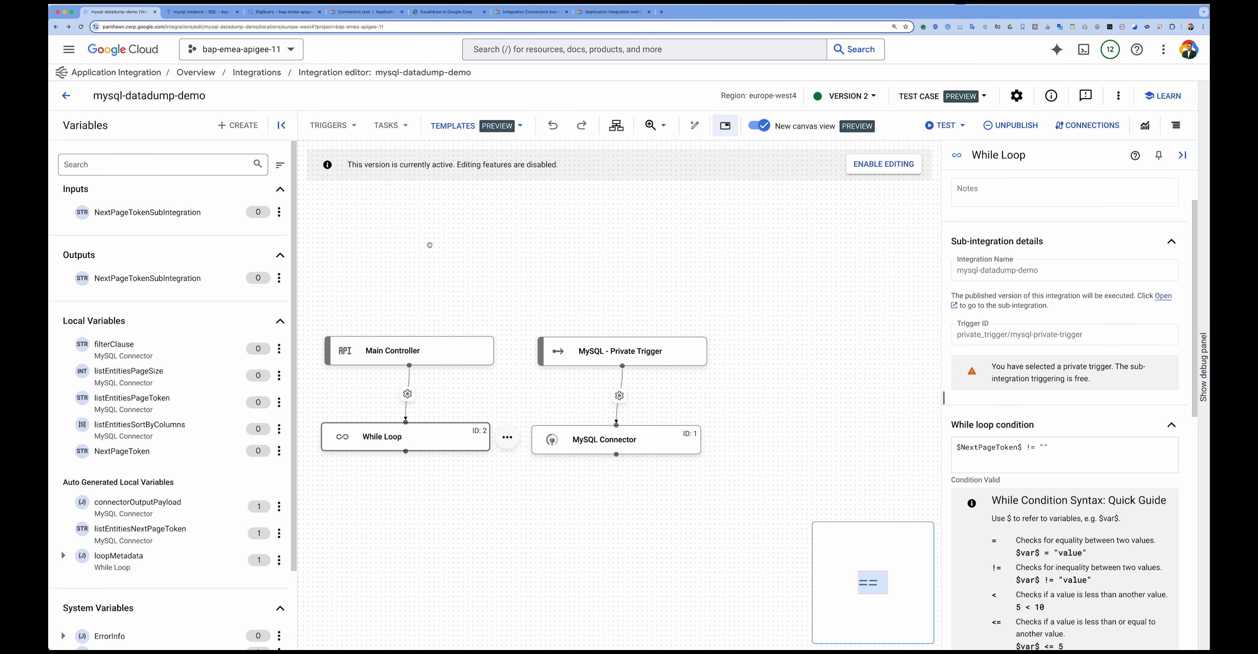
pyautogui.click(82, 27)
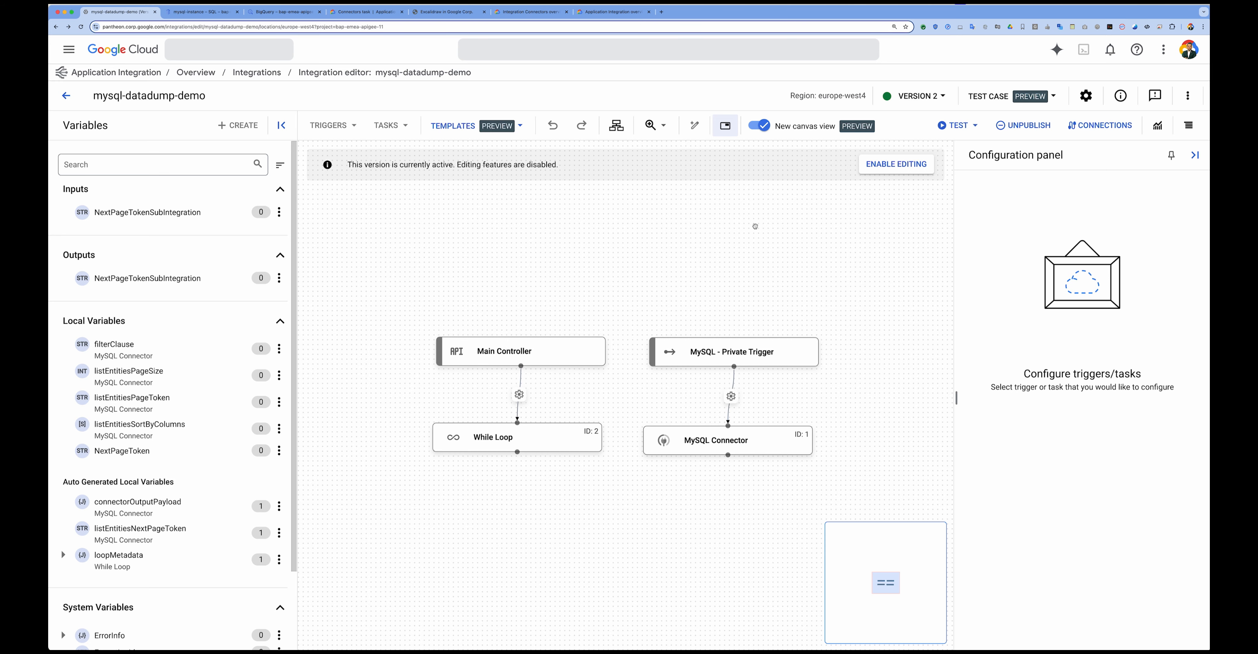
# - Enable editing on the published integration and append OR $`Task_2_loopMetadata`$.current_iteration_count = 0 to the While Loop condition
pyautogui.click(896, 165)
pyautogui.click(891, 168)
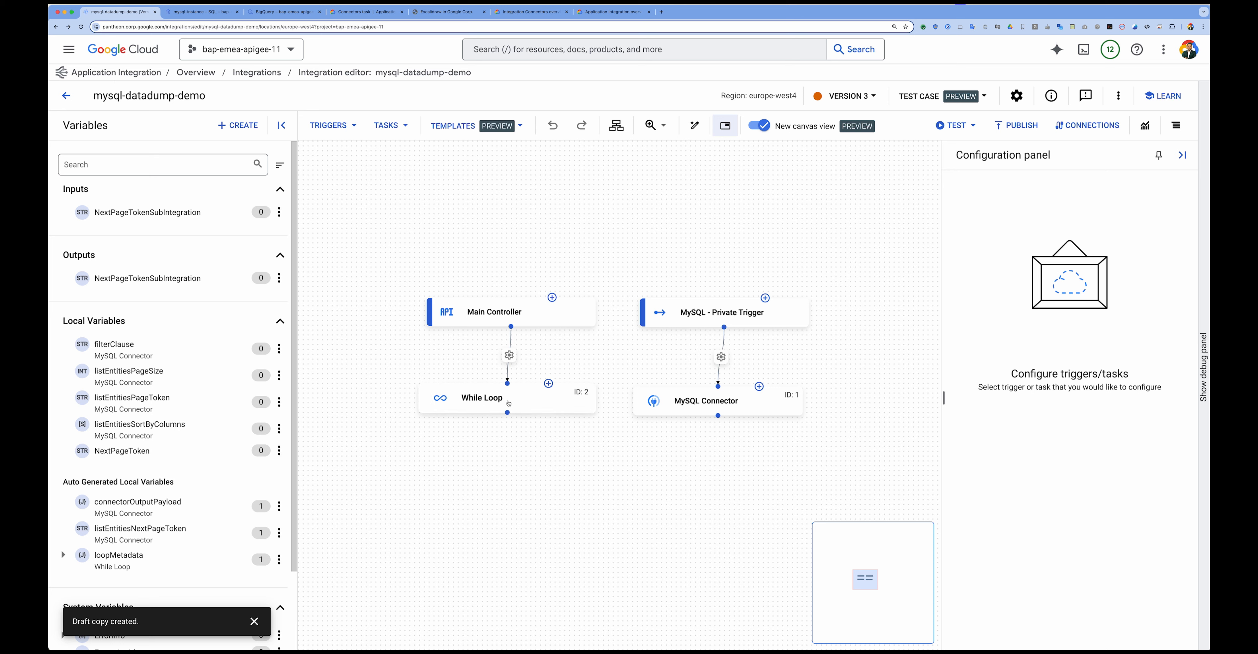
pyautogui.click(505, 401)
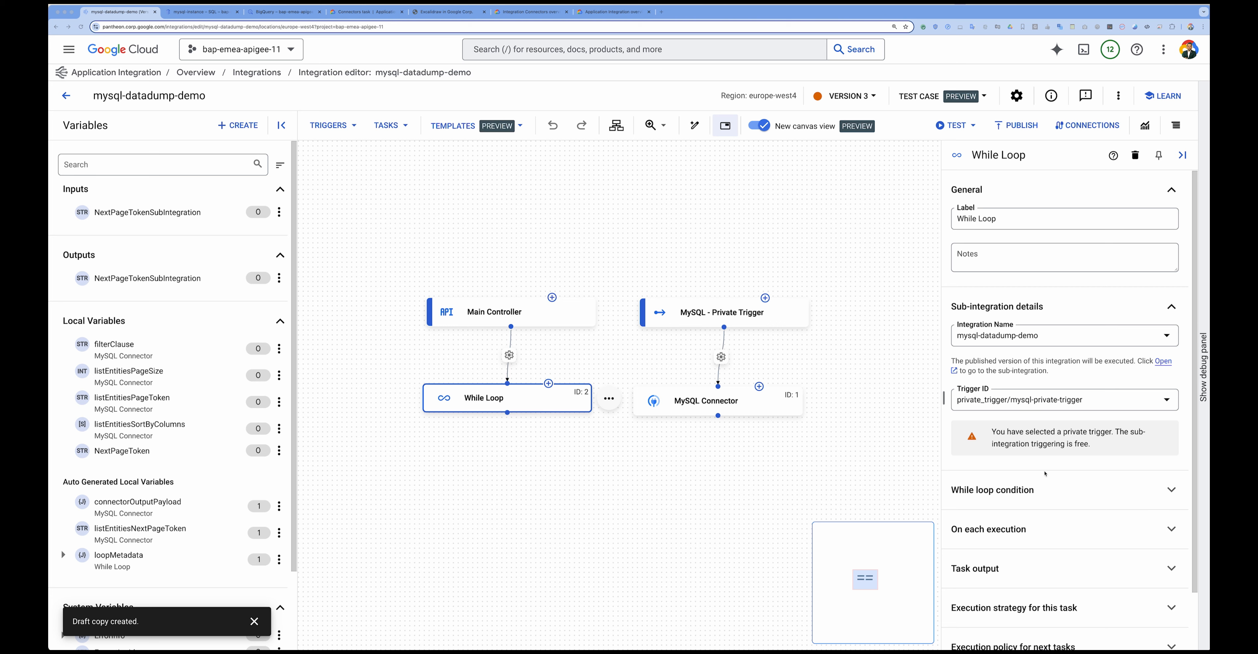
pyautogui.click(1019, 490)
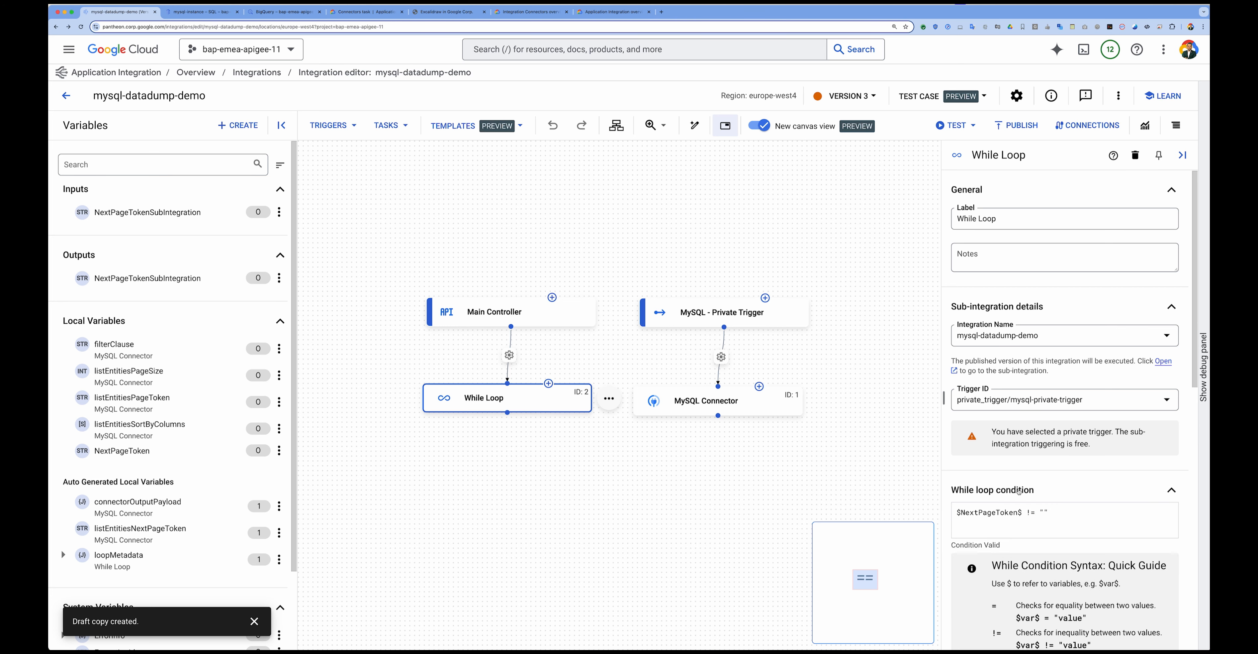
pyautogui.click(1059, 380)
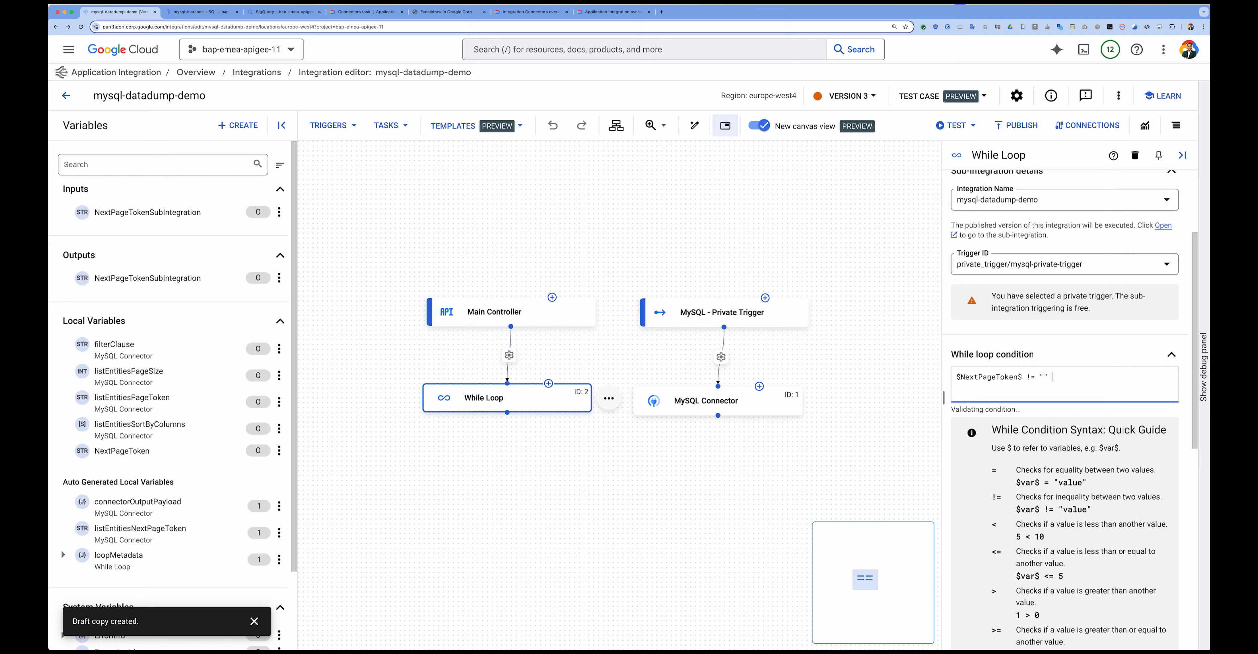
pyautogui.write('OR')
pyautogui.write('$`Task_2_loopMetadata`$.current_iteration_count = 0')
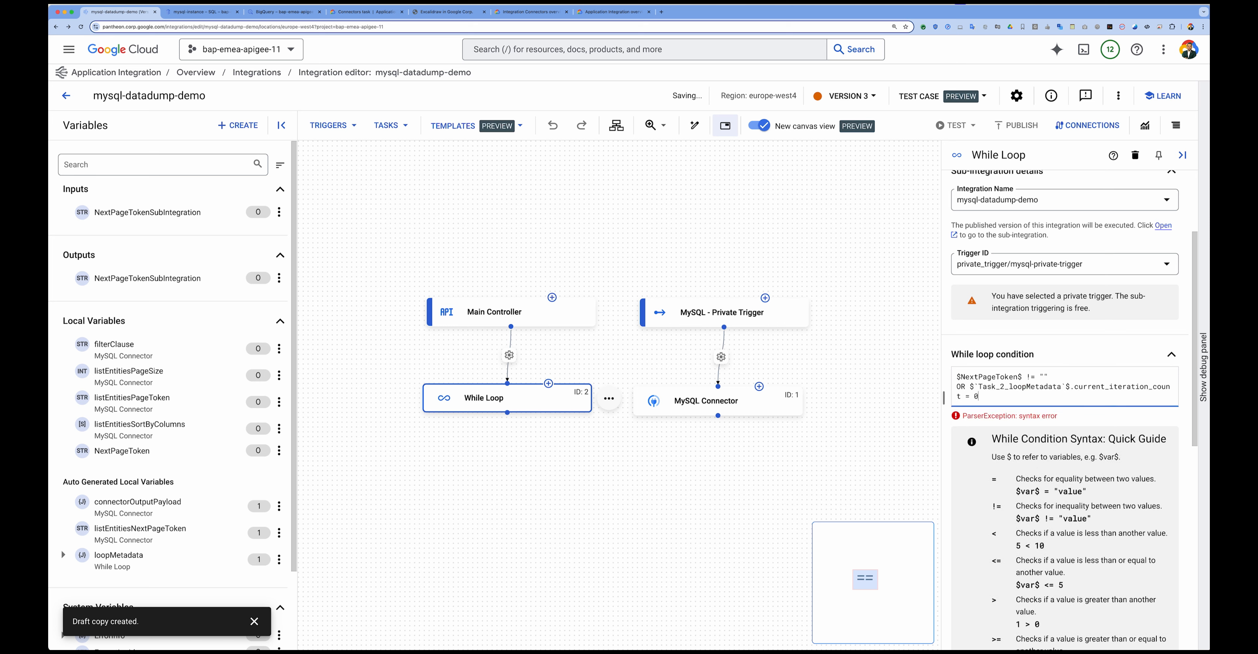
pyautogui.doubleClick(1080, 387)
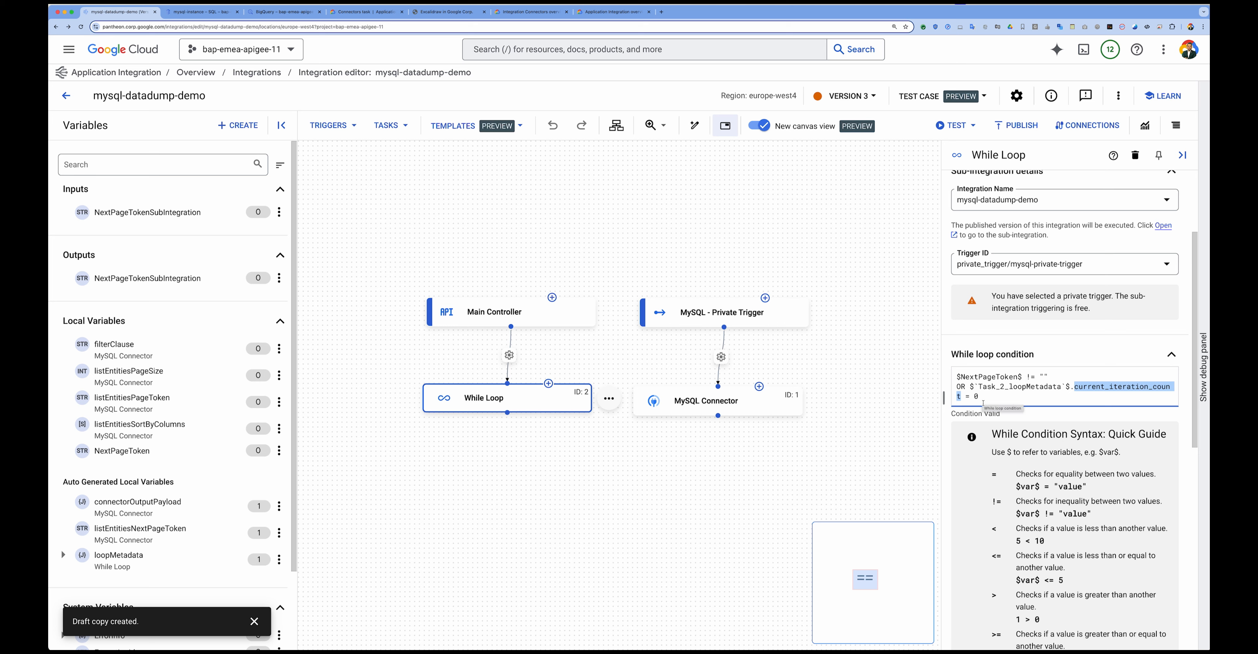
pyautogui.click(983, 392)
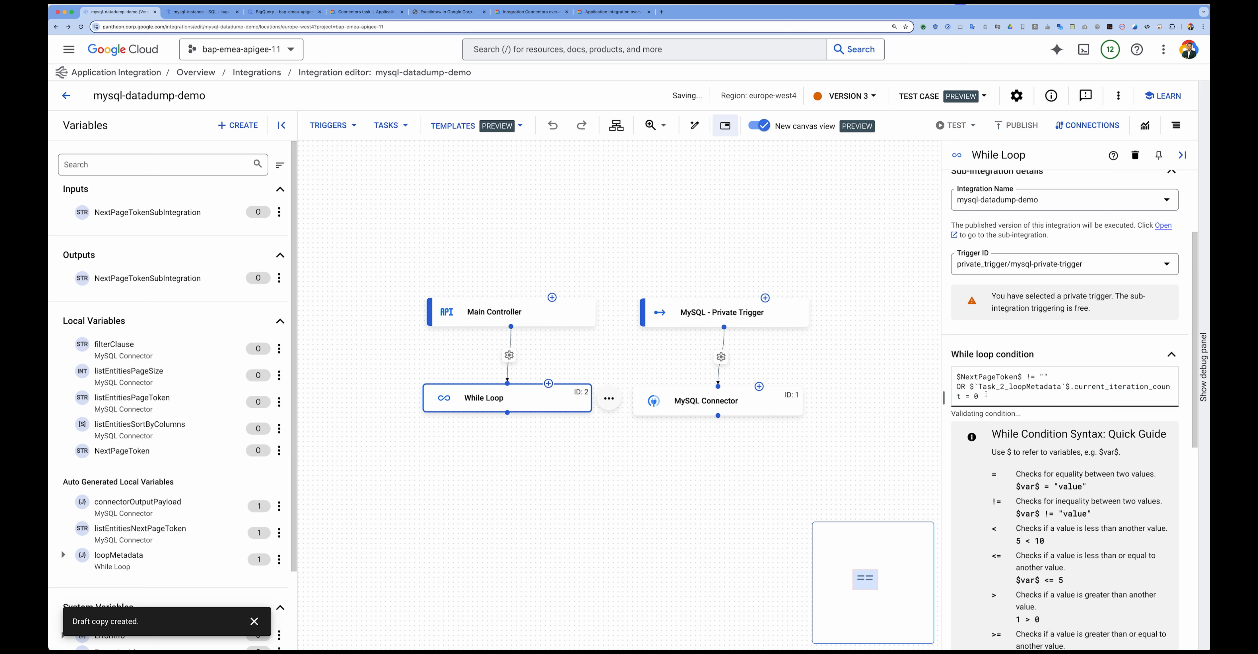
pyautogui.doubleClick(993, 377)
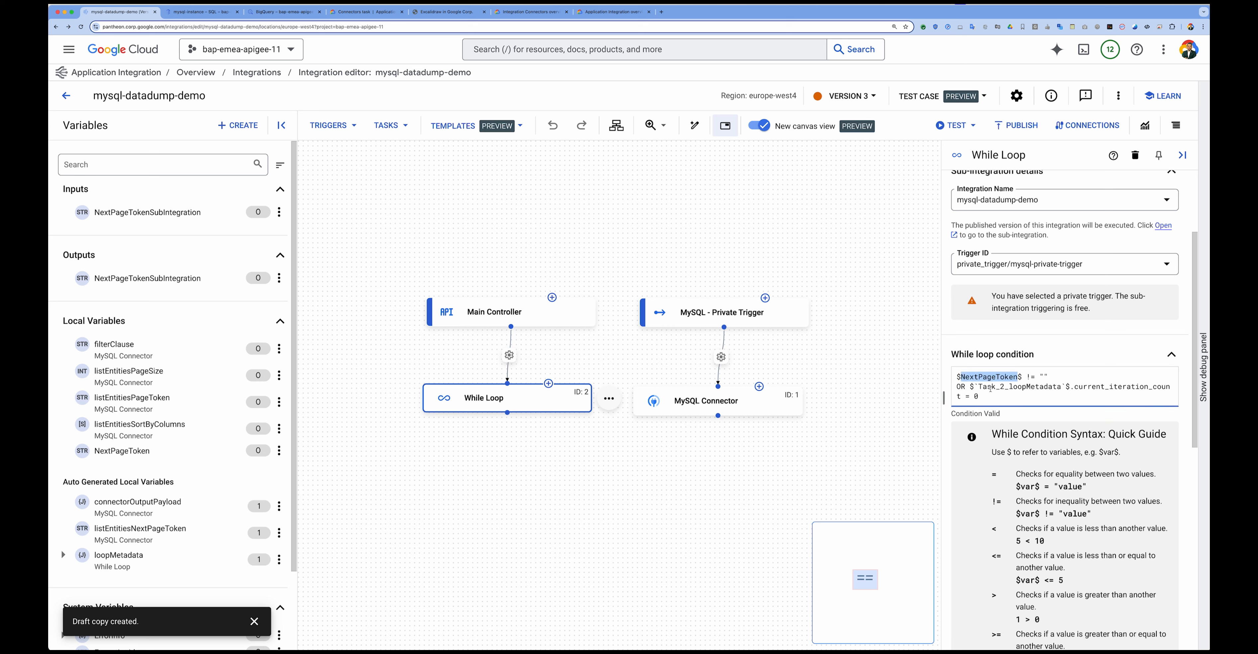
pyautogui.moveTo(984, 397); pyautogui.dragTo(963, 392)
# - Map the integration variable NextPageToken to the sub-integration input NextPageTokenSubIntegration for each While Loop execution
pyautogui.scroll(-10, 962, 392)
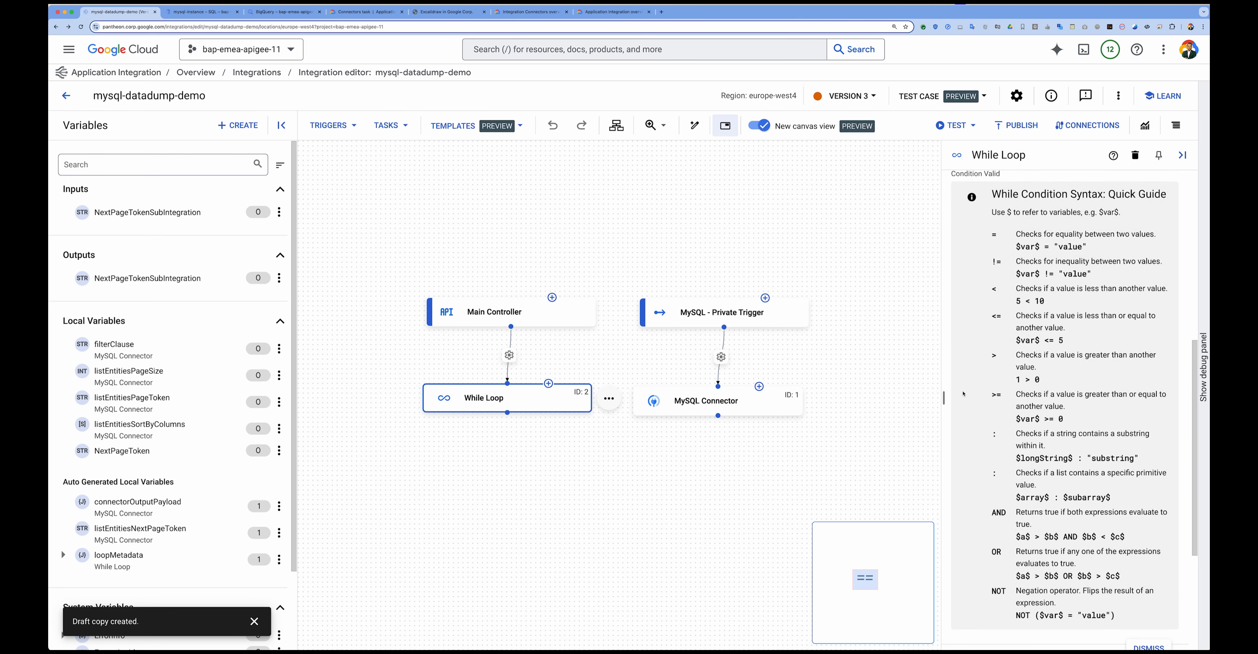
pyautogui.click(1000, 455)
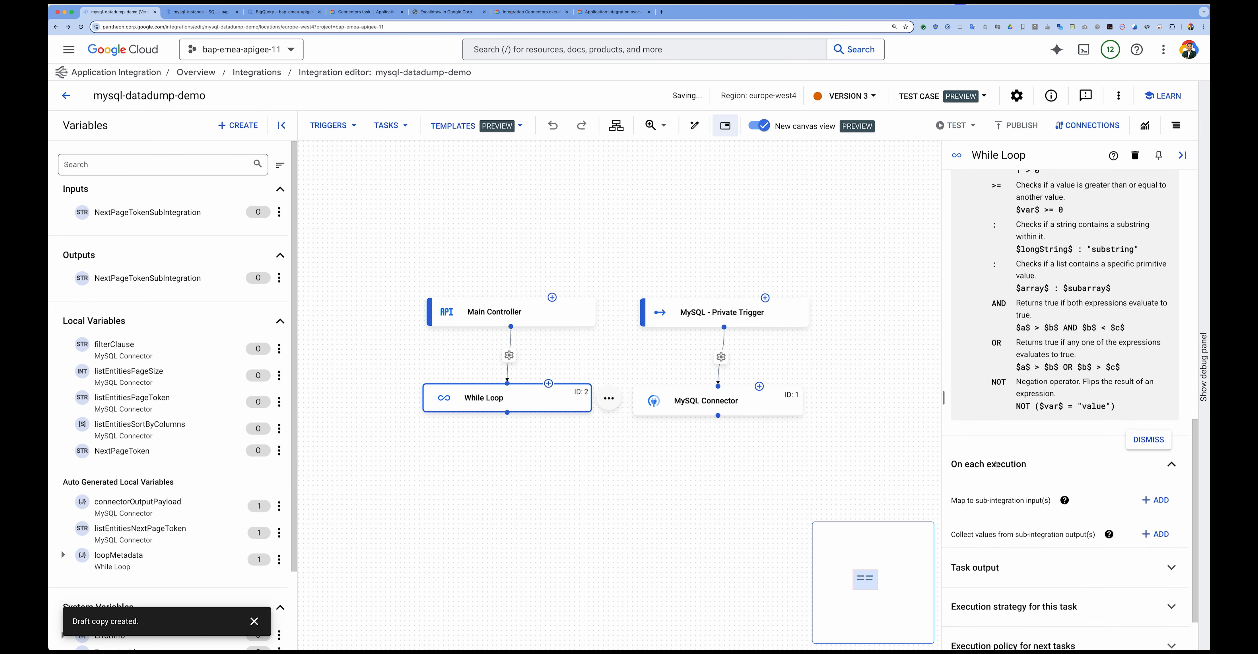
pyautogui.scroll(-2, 997, 460)
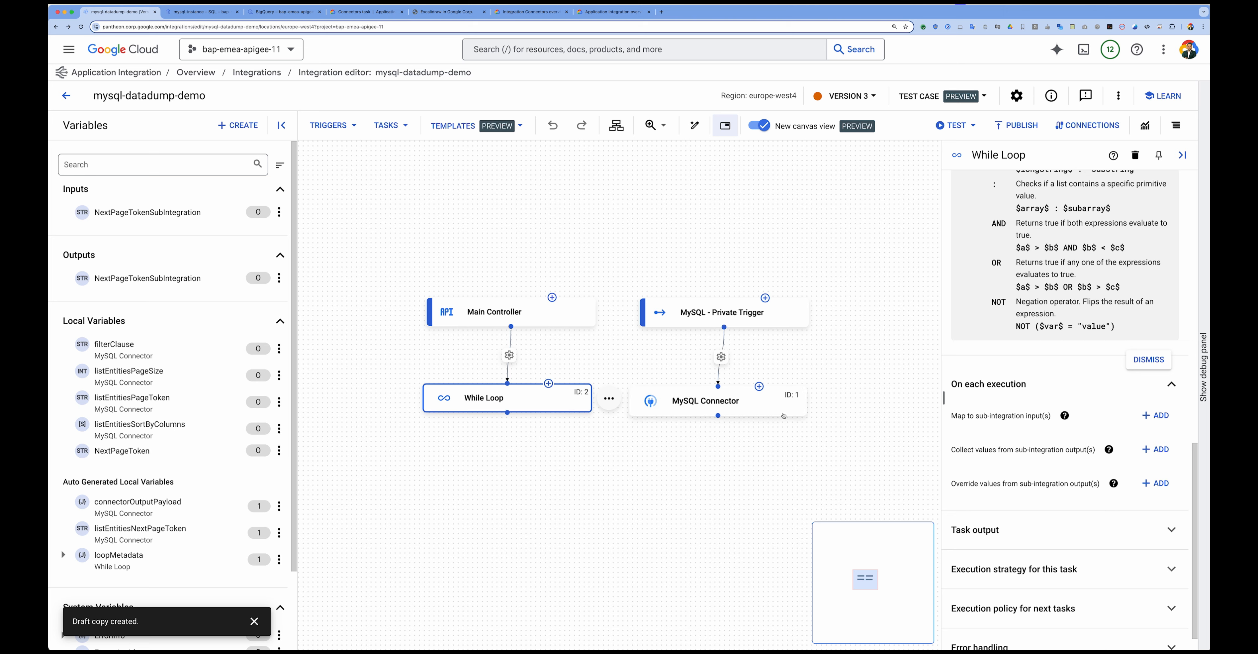
pyautogui.click(1156, 416)
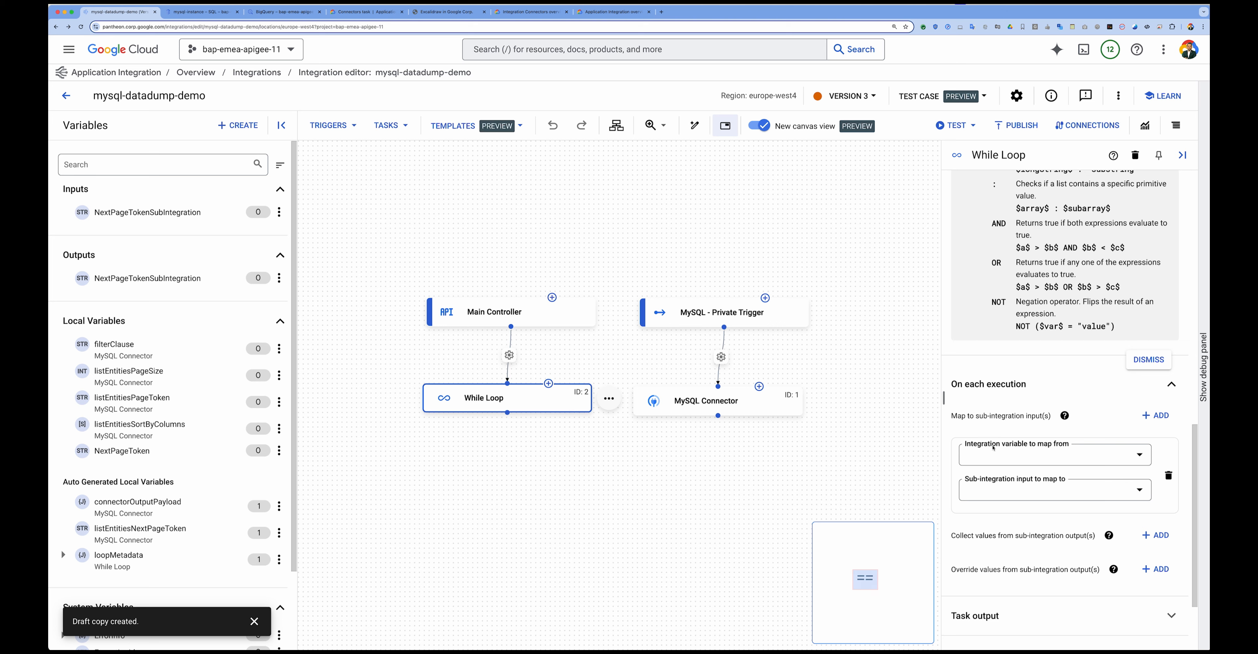
pyautogui.click(996, 456)
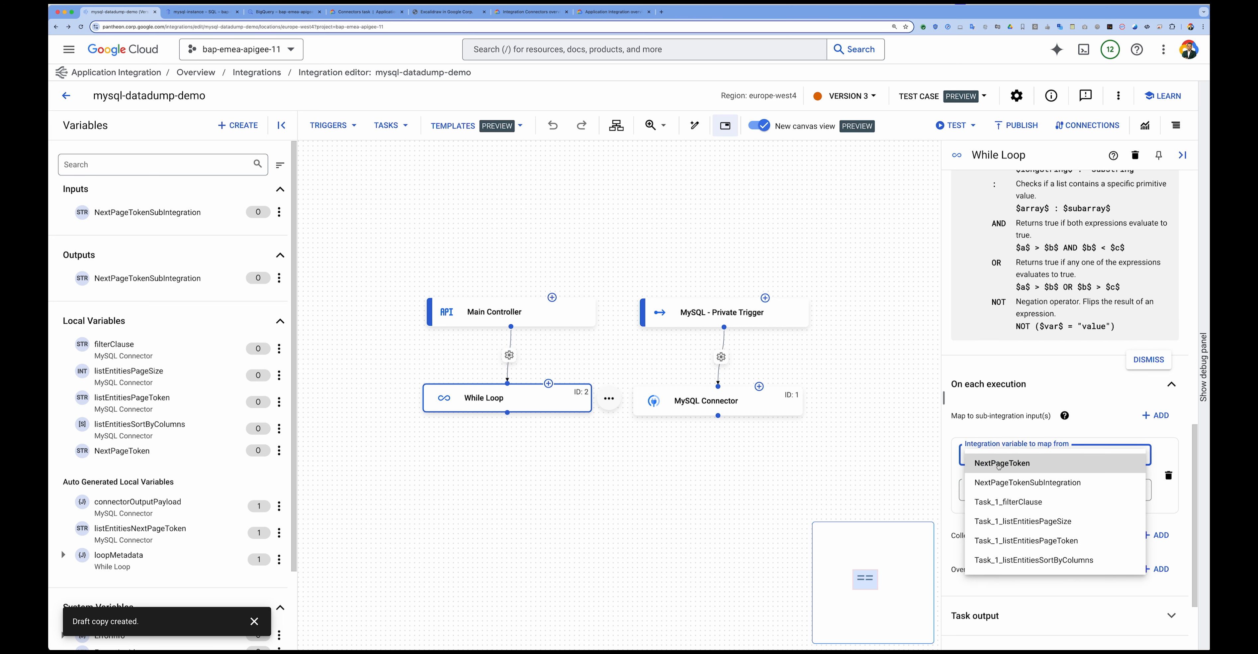
pyautogui.click(999, 466)
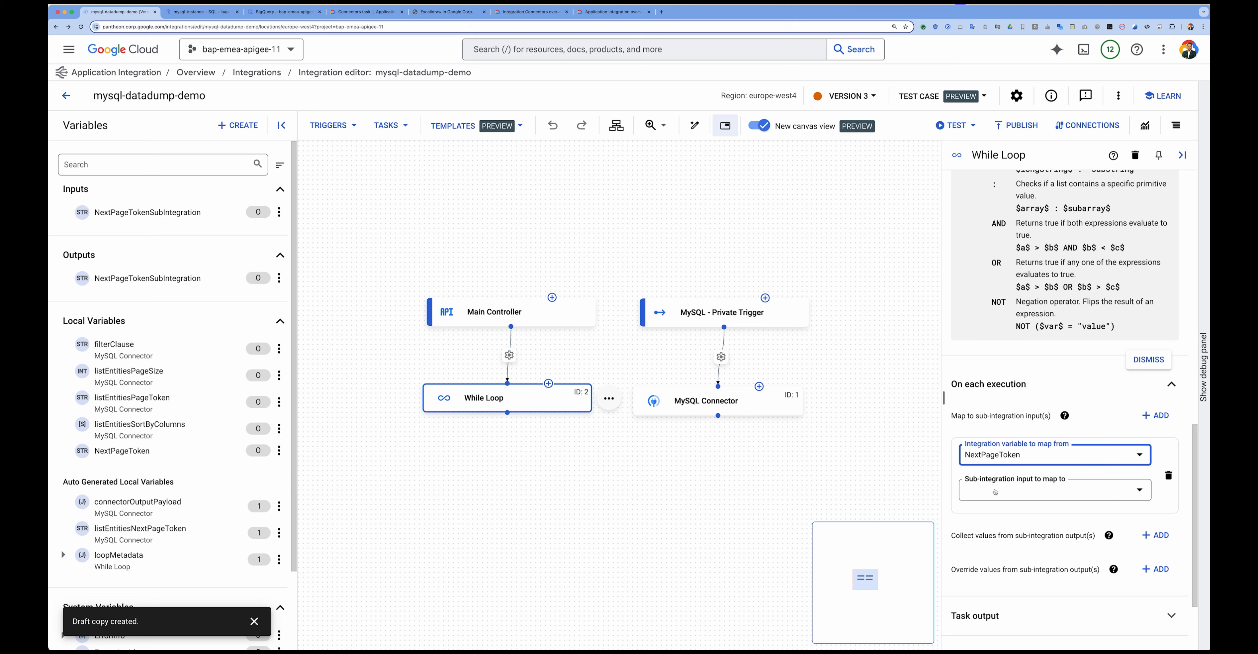
pyautogui.click(996, 492)
pyautogui.click(999, 497)
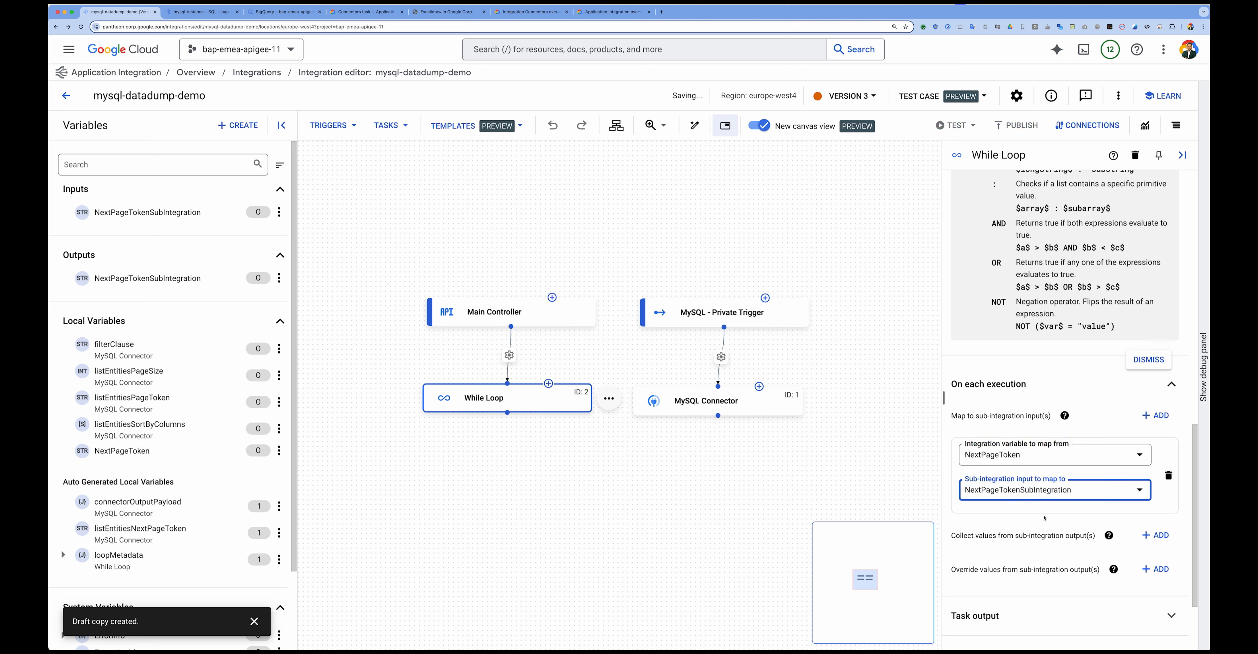
# - Override the integration variable NextPageToken with the sub-integration output NextPageTokenSubIntegration on each While Loop execution
pyautogui.click(1156, 567)
pyautogui.scroll(-3, 1074, 528)
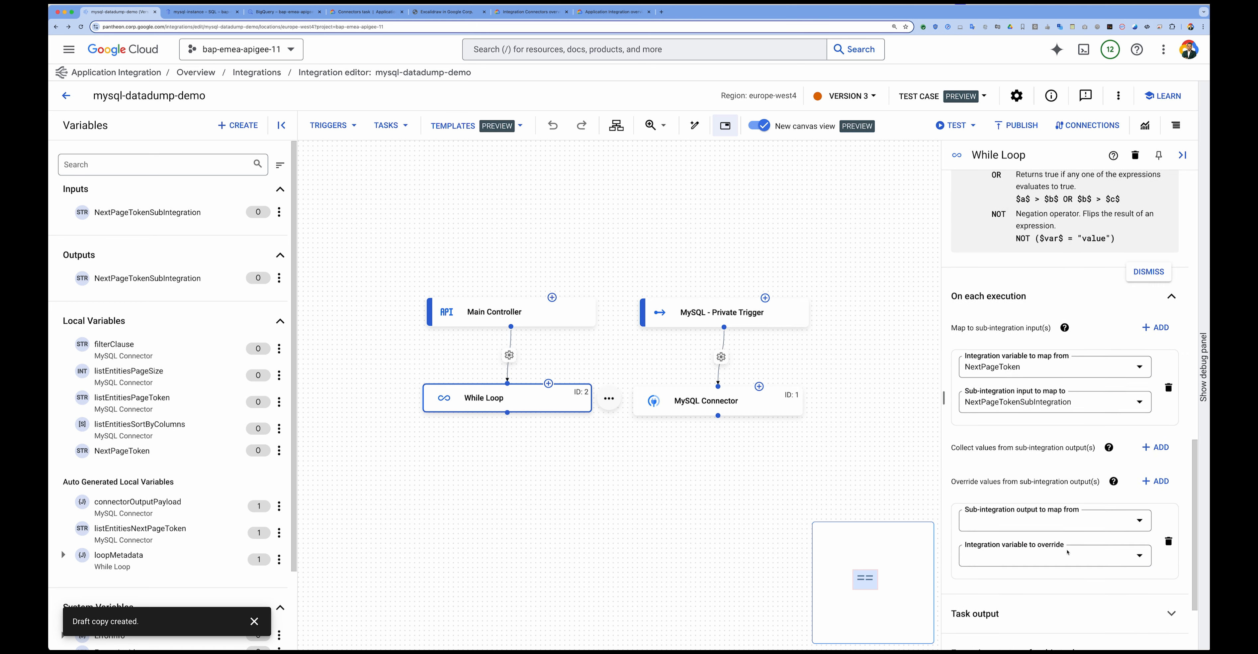
pyautogui.click(1069, 494)
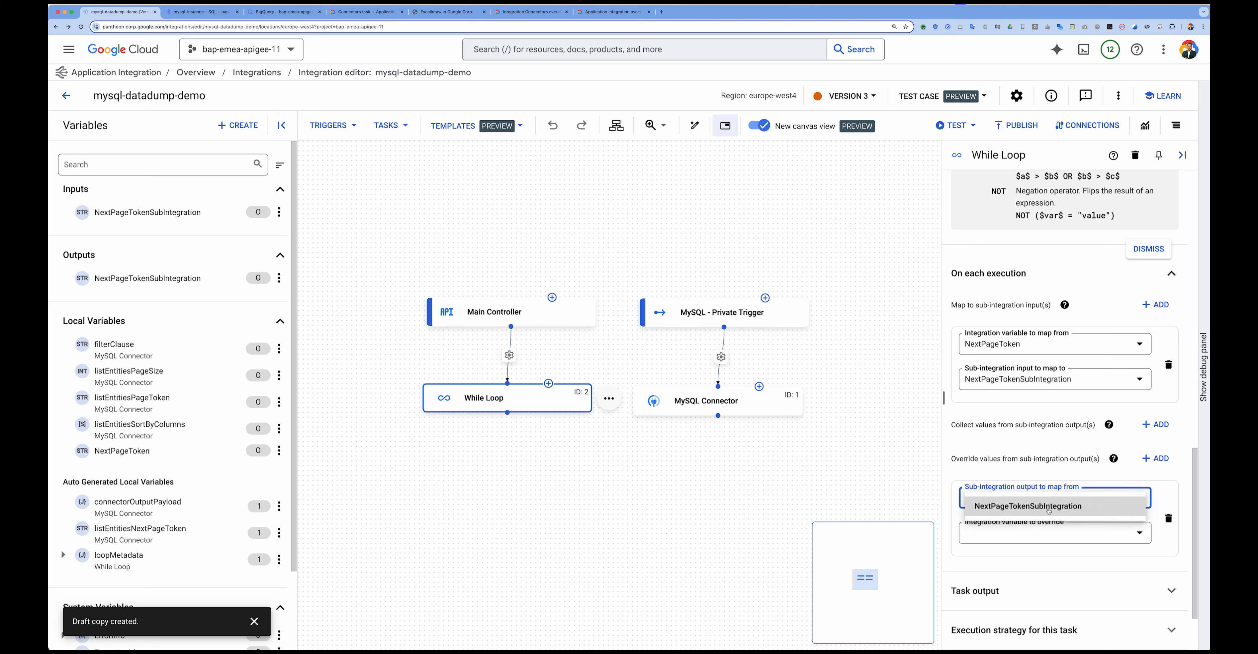
pyautogui.click(1031, 507)
pyautogui.click(1036, 536)
pyautogui.click(1002, 426)
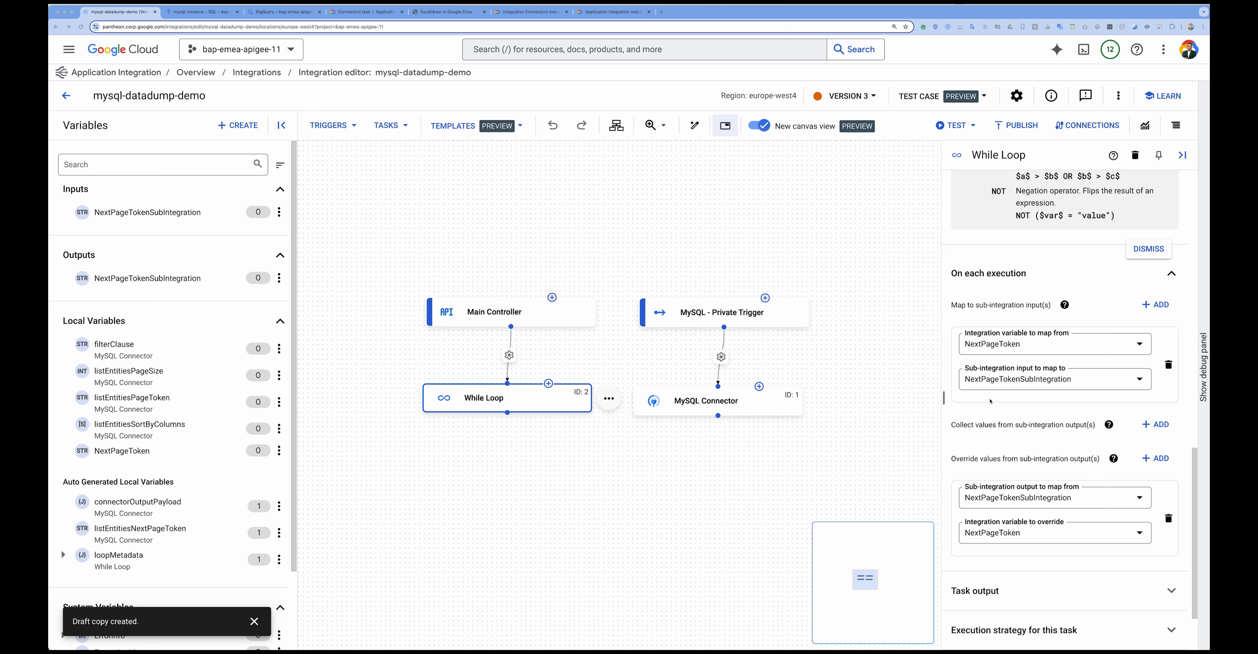
pyautogui.scroll(-3, 1023, 438)
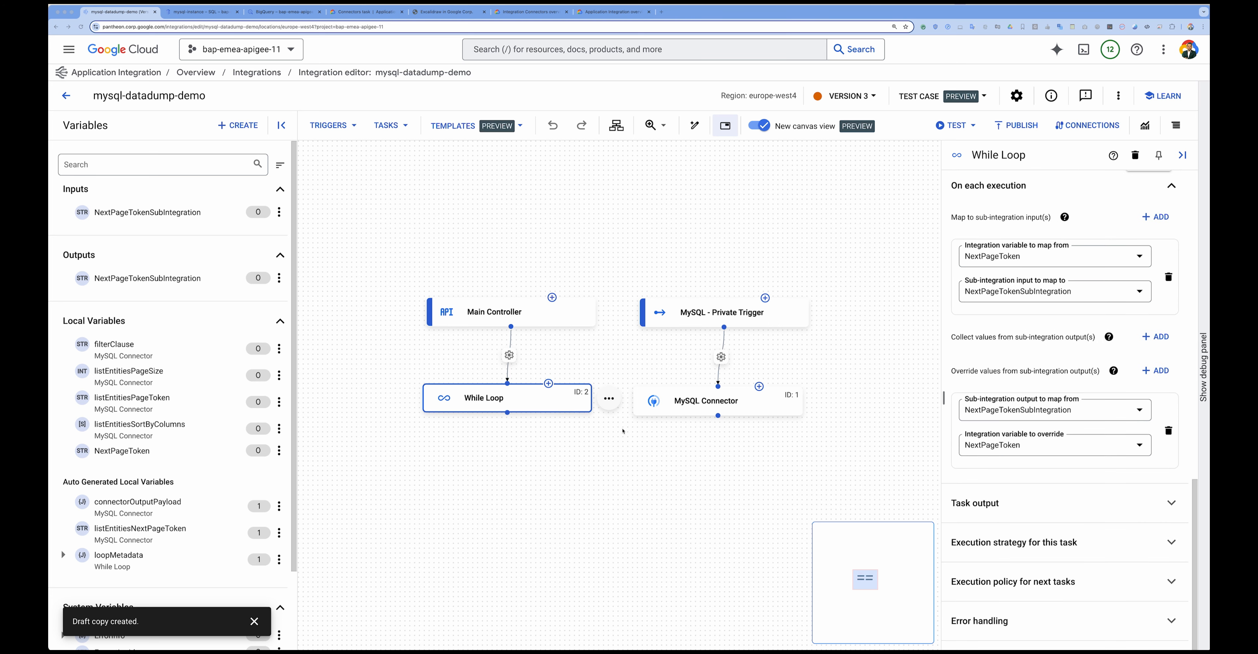
pyautogui.click(863, 417)
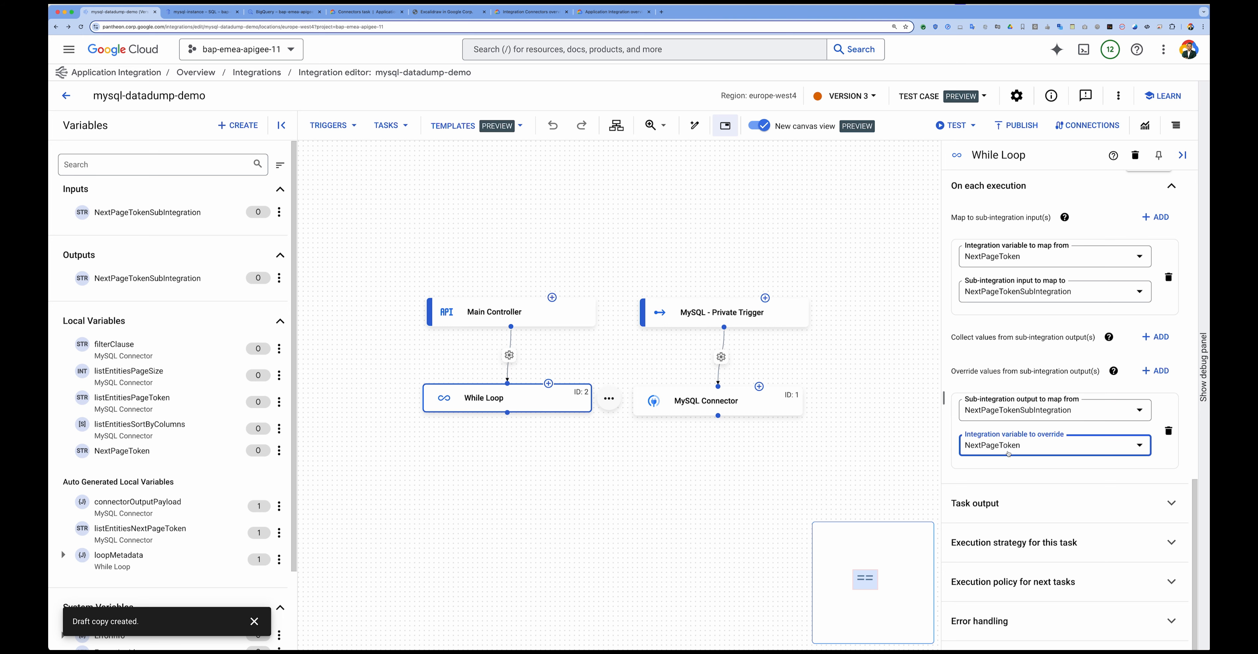
# - Delete the connection between the MySQL - Private Trigger and the MySQL Connector task
pyautogui.click(723, 345)
pyautogui.click(724, 344)
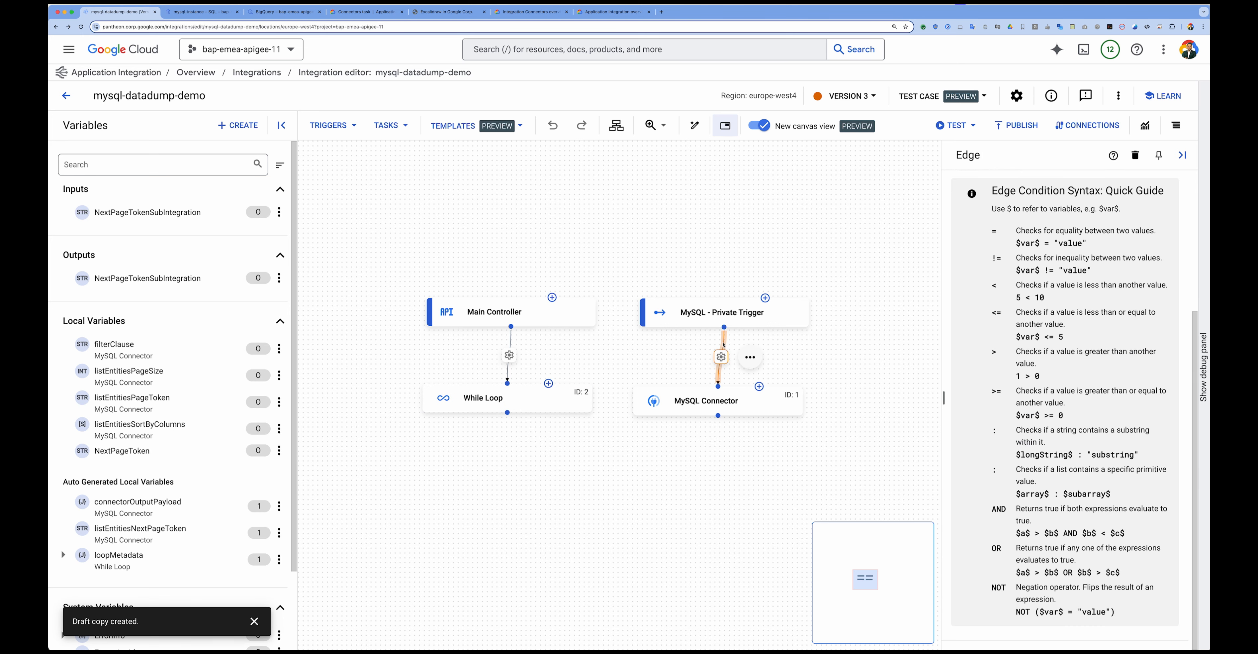
pyautogui.press('Delete')
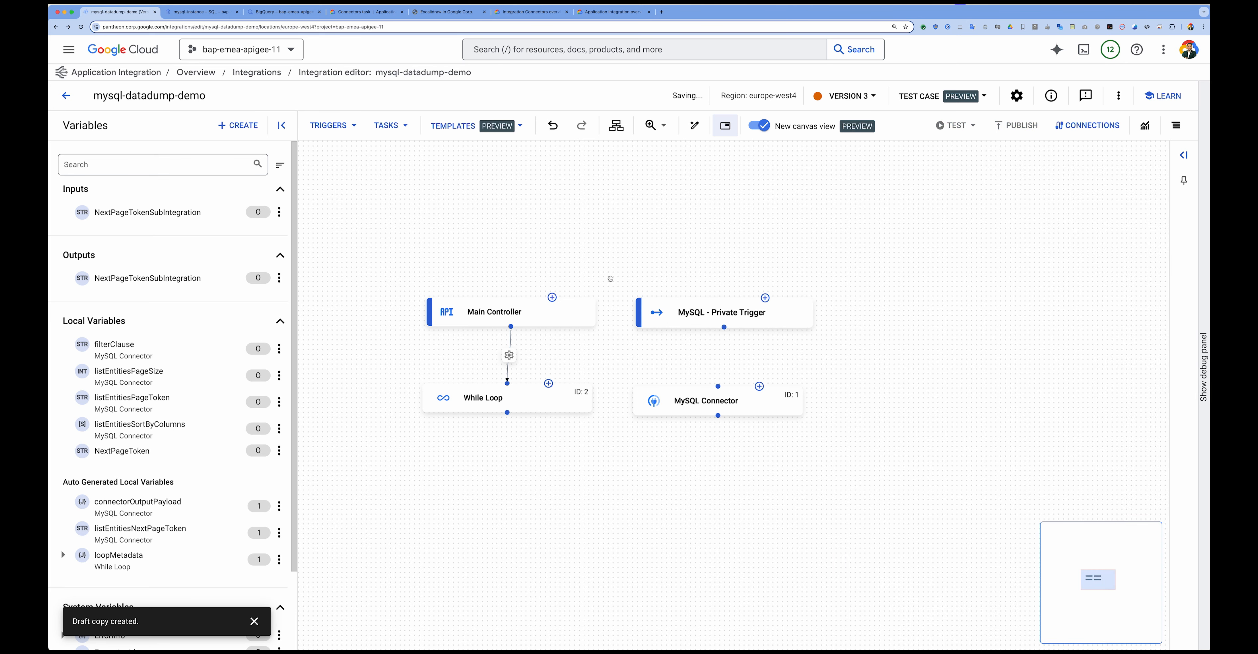
# - Add a Data Mapping task between the MySQL - Private Trigger and the MySQL Connector task
pyautogui.click(389, 125)
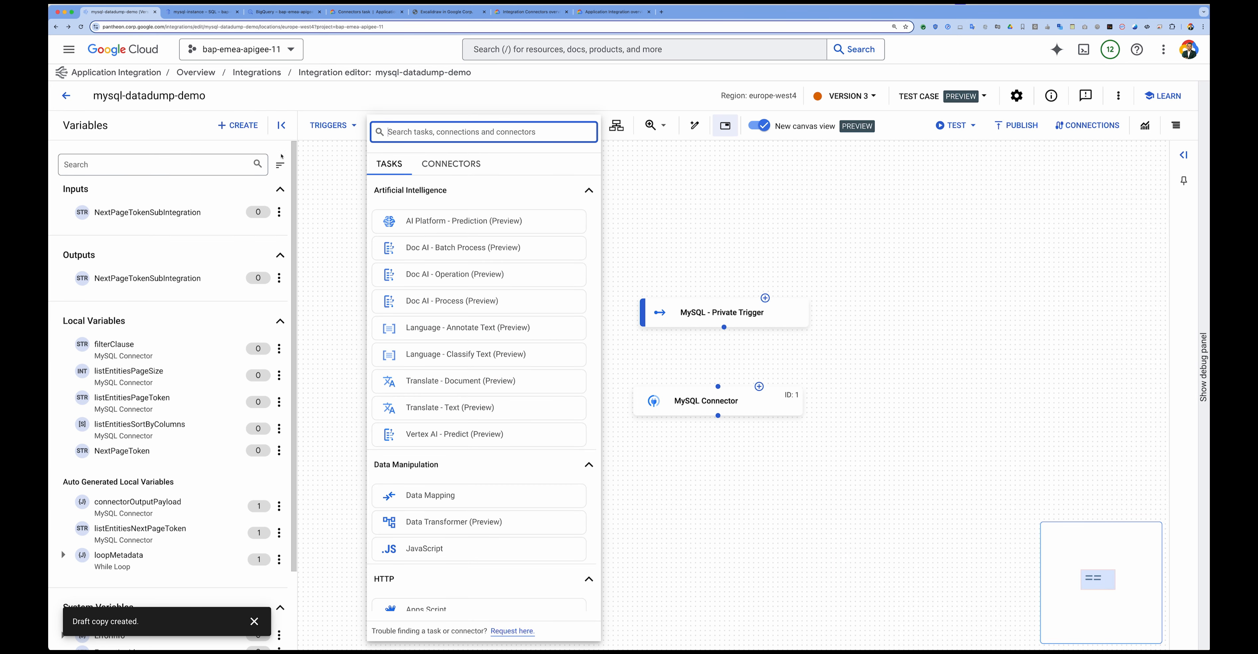
pyautogui.write('mspp')
pyautogui.press('BackSpace')
pyautogui.press('BackSpace')
pyautogui.press('BackSpace')
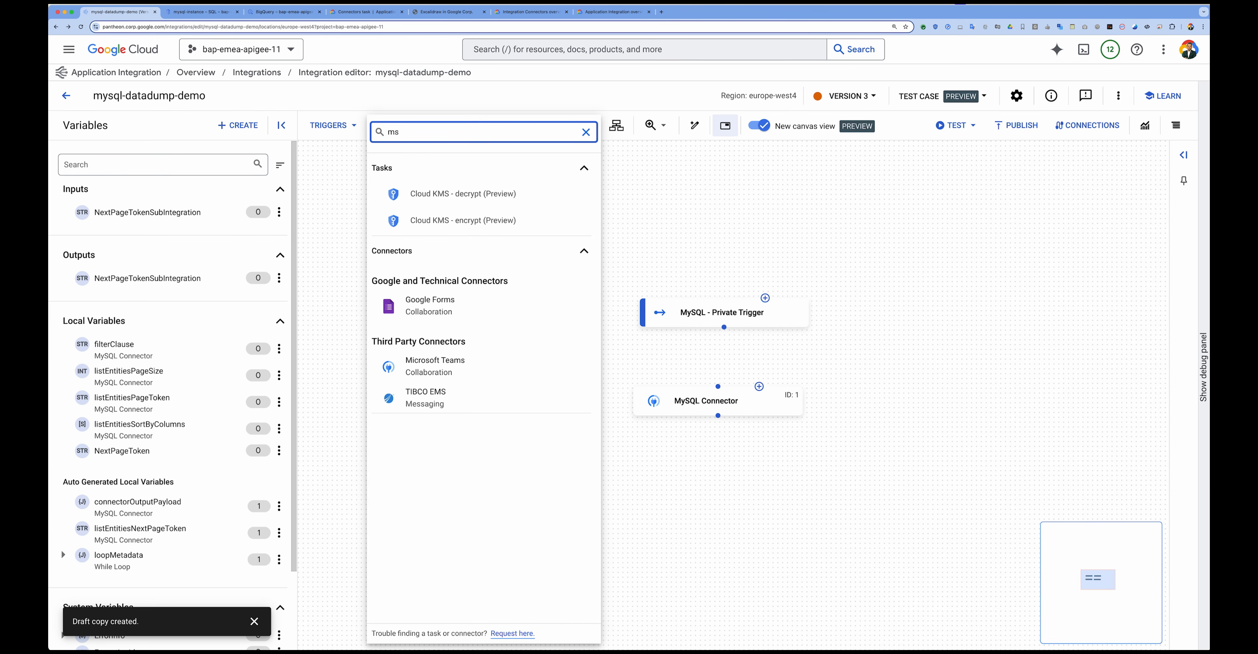
pyautogui.write('ap')
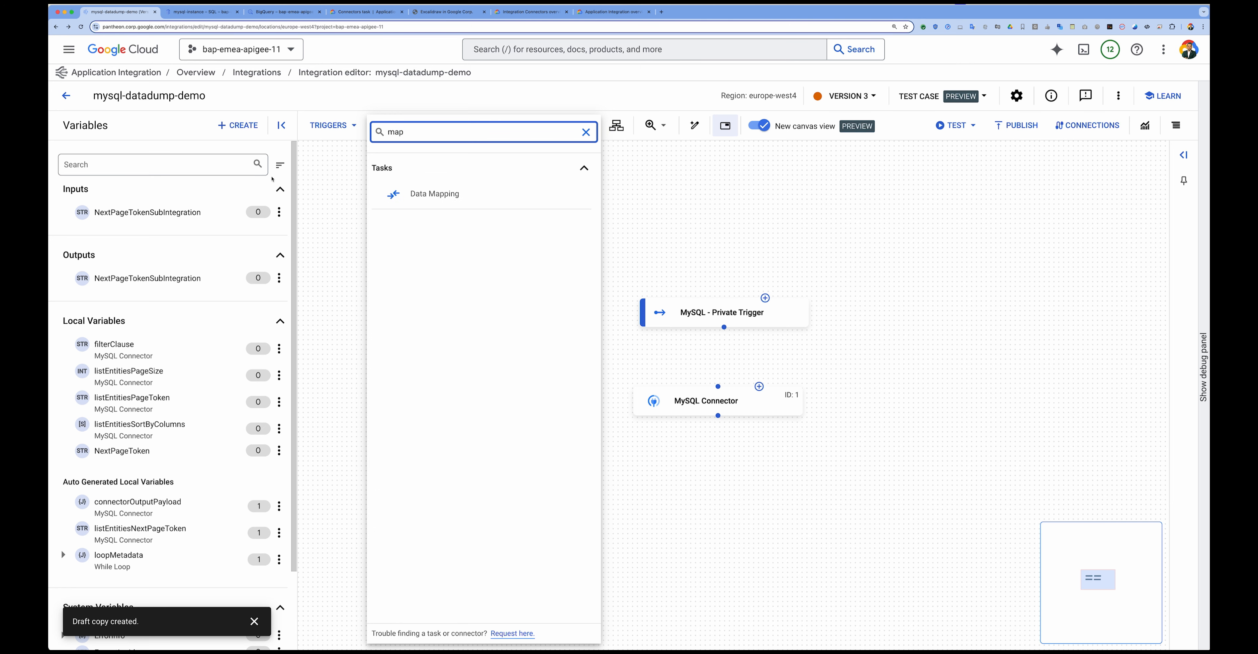
pyautogui.click(435, 194)
pyautogui.moveTo(411, 166); pyautogui.dragTo(716, 391)
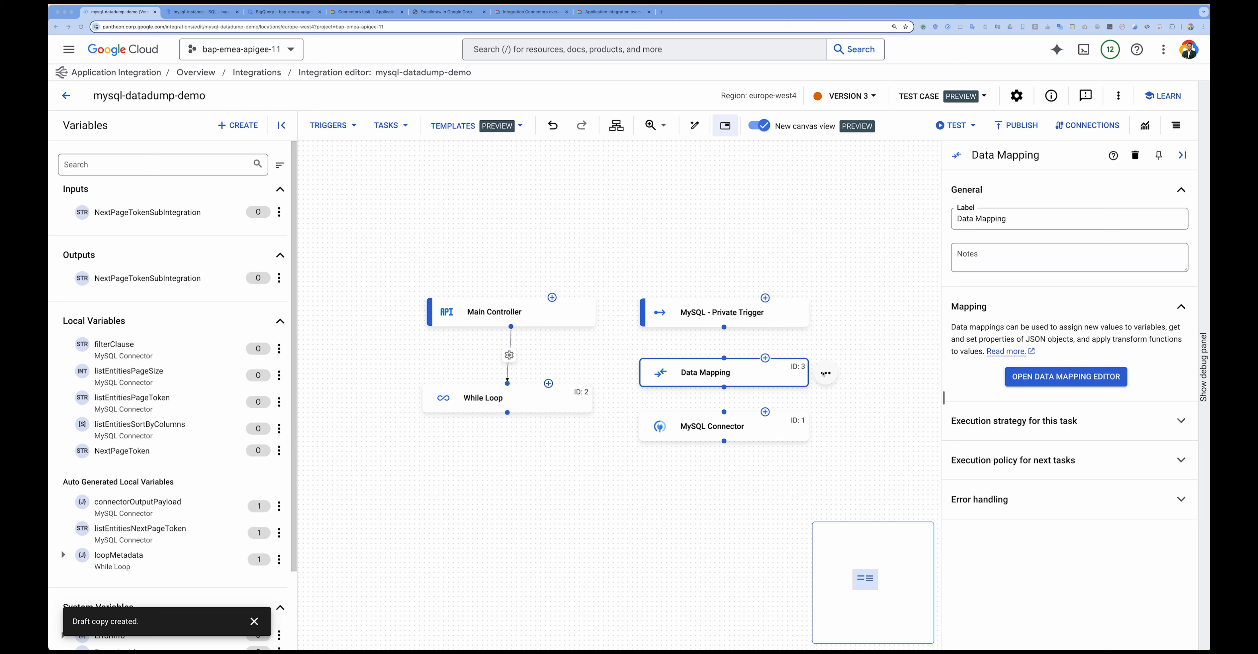
# - In the new Data Mapping task, map the input variable NextPageTokenSubIntegration to listEntitiesPageToken and return to the integration canvas
pyautogui.click(1043, 378)
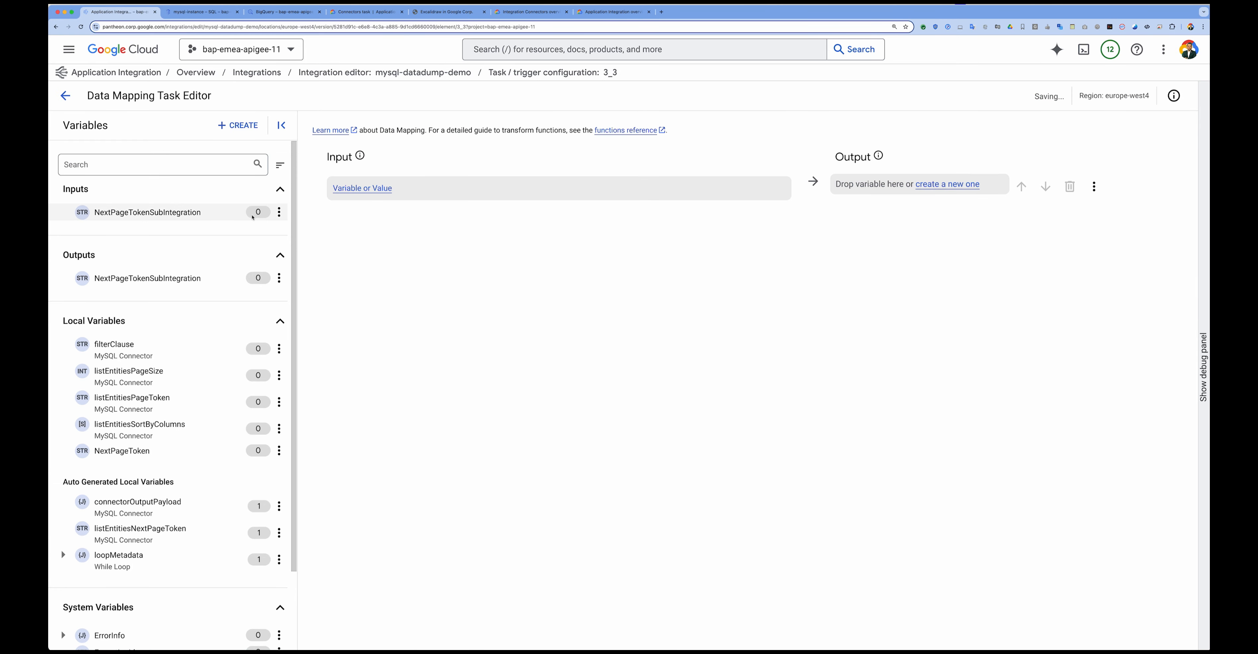
pyautogui.moveTo(144, 215); pyautogui.dragTo(382, 191)
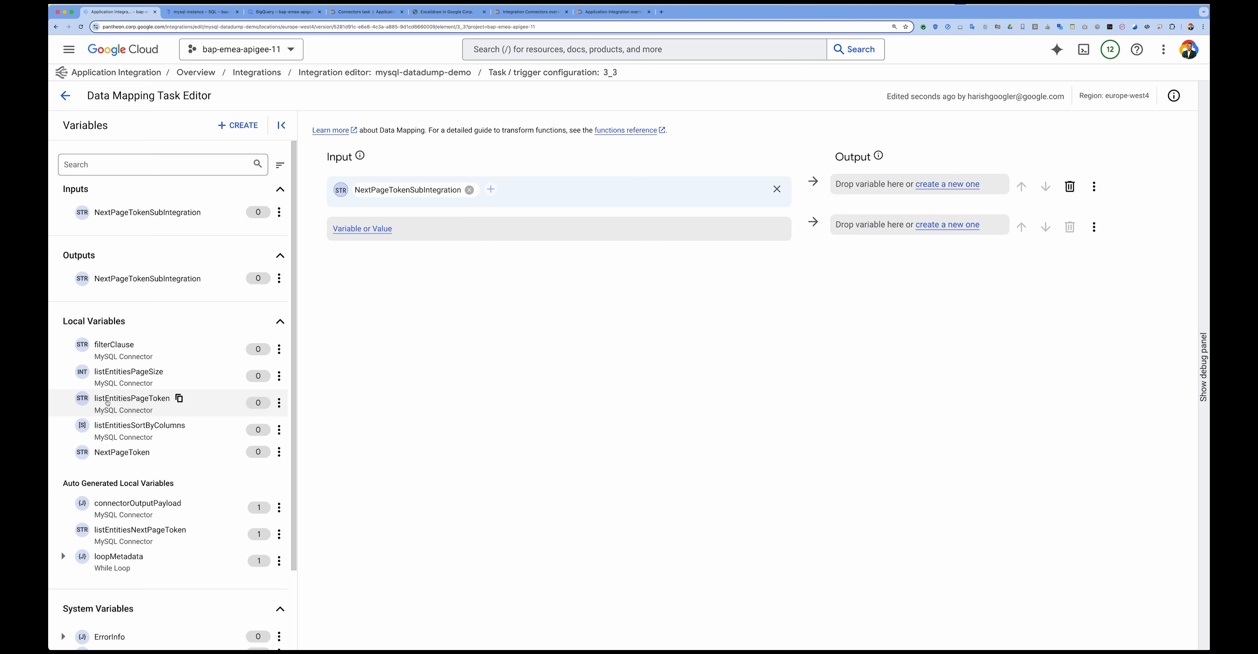
pyautogui.moveTo(107, 403); pyautogui.dragTo(861, 188)
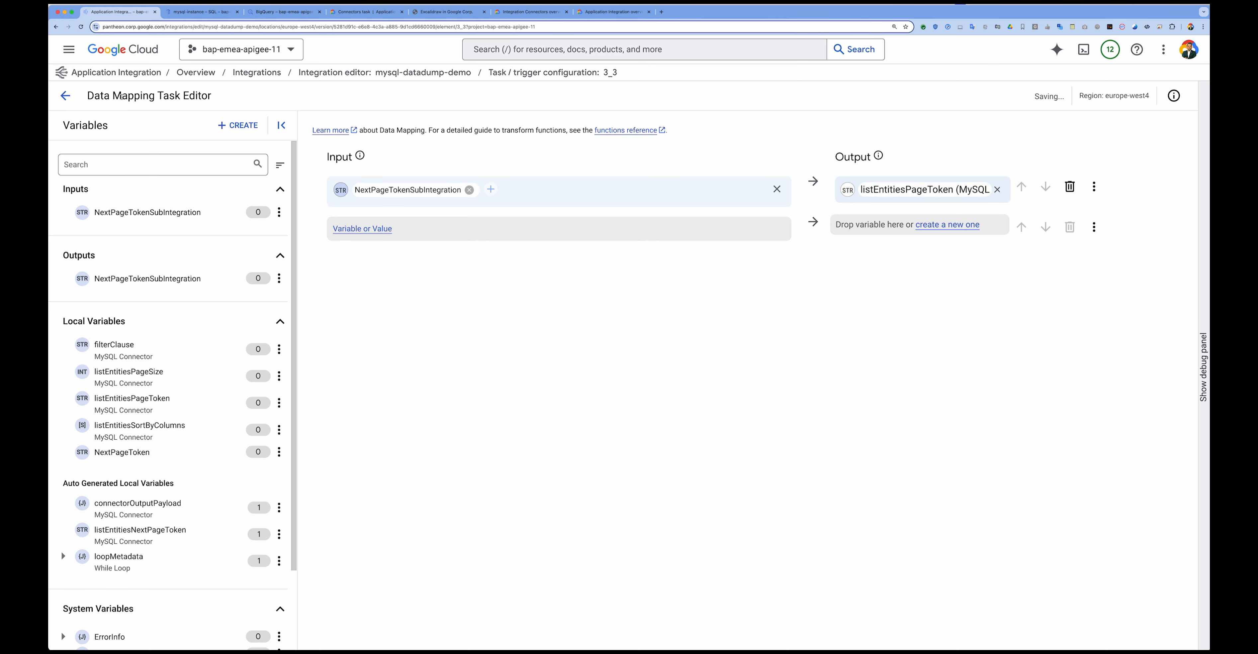
pyautogui.click(65, 96)
# - Examine the MySQL Connector task's input and output variables, including its page token fields
pyautogui.click(731, 431)
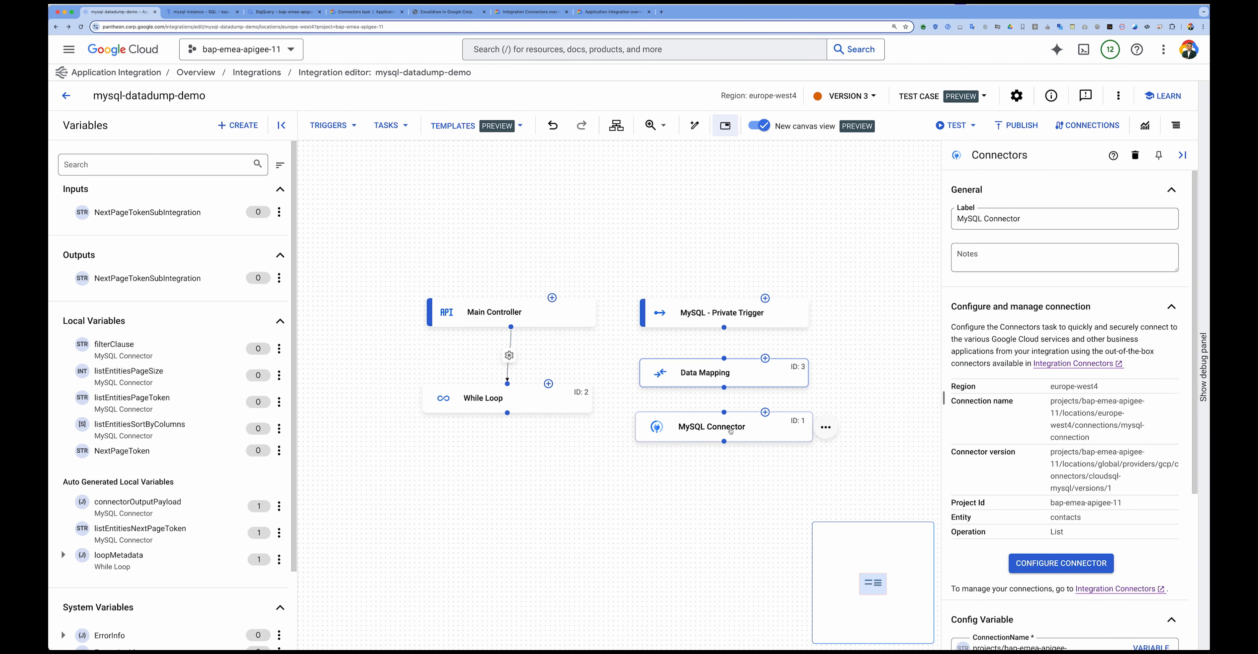
pyautogui.scroll(-5, 1022, 461)
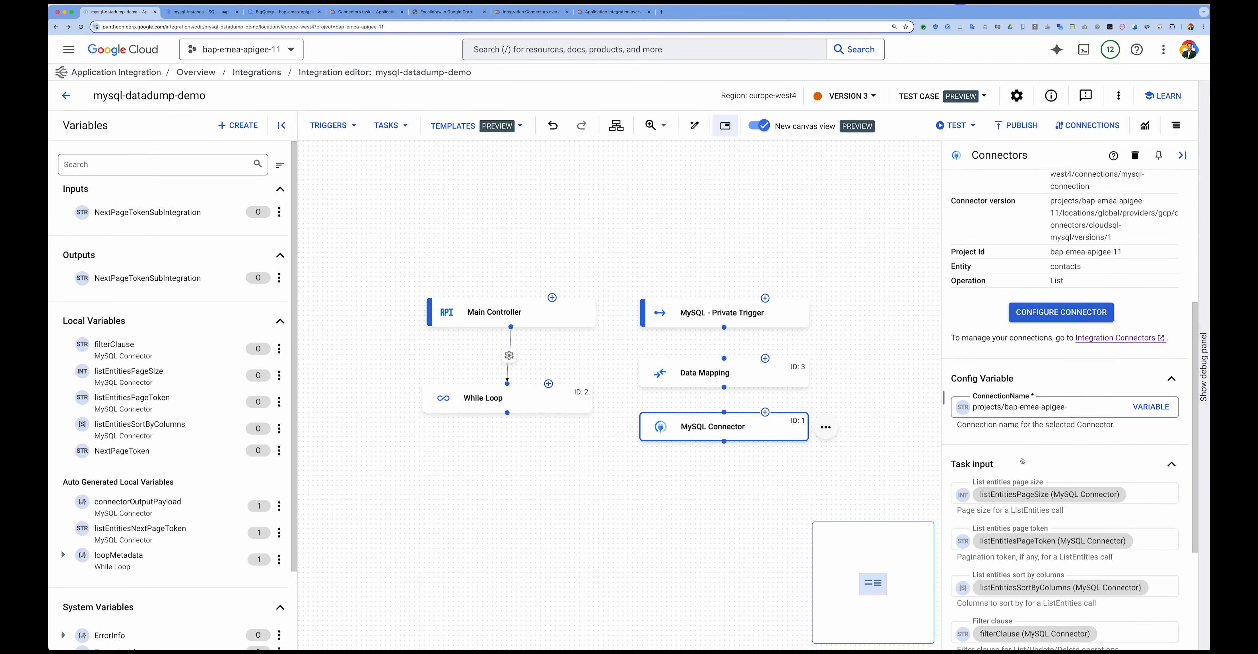
pyautogui.scroll(-3, 1022, 461)
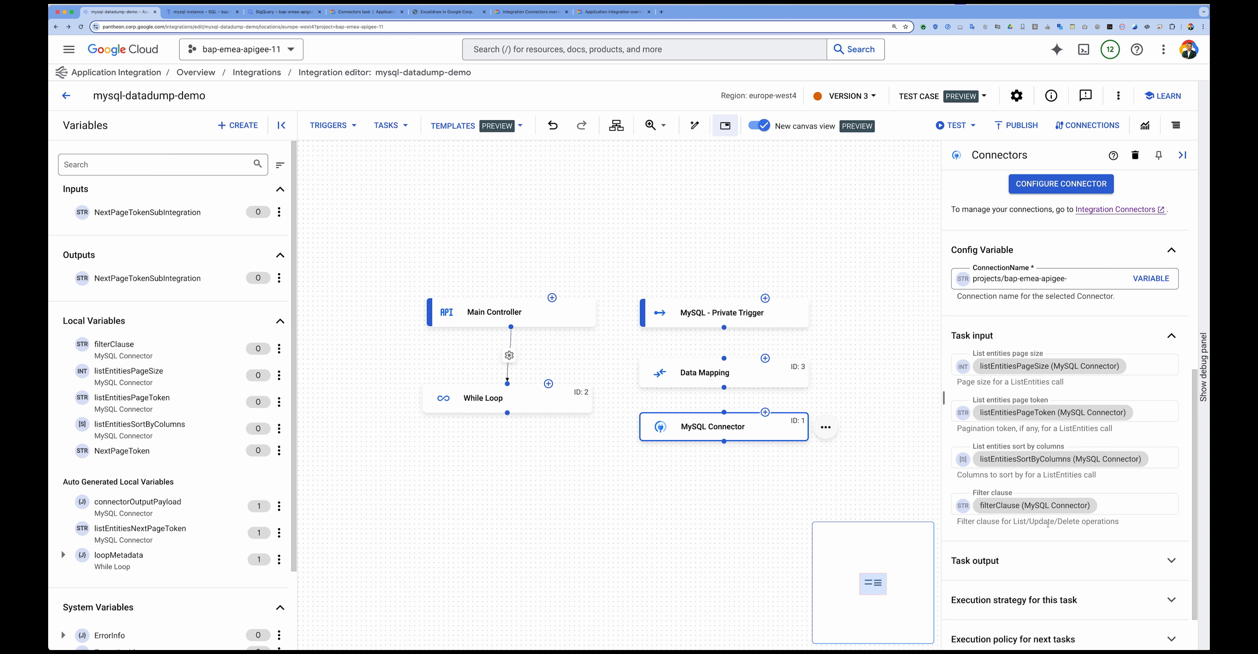
pyautogui.scroll(-1, 1048, 527)
pyautogui.click(1029, 502)
pyautogui.scroll(-2, 1040, 499)
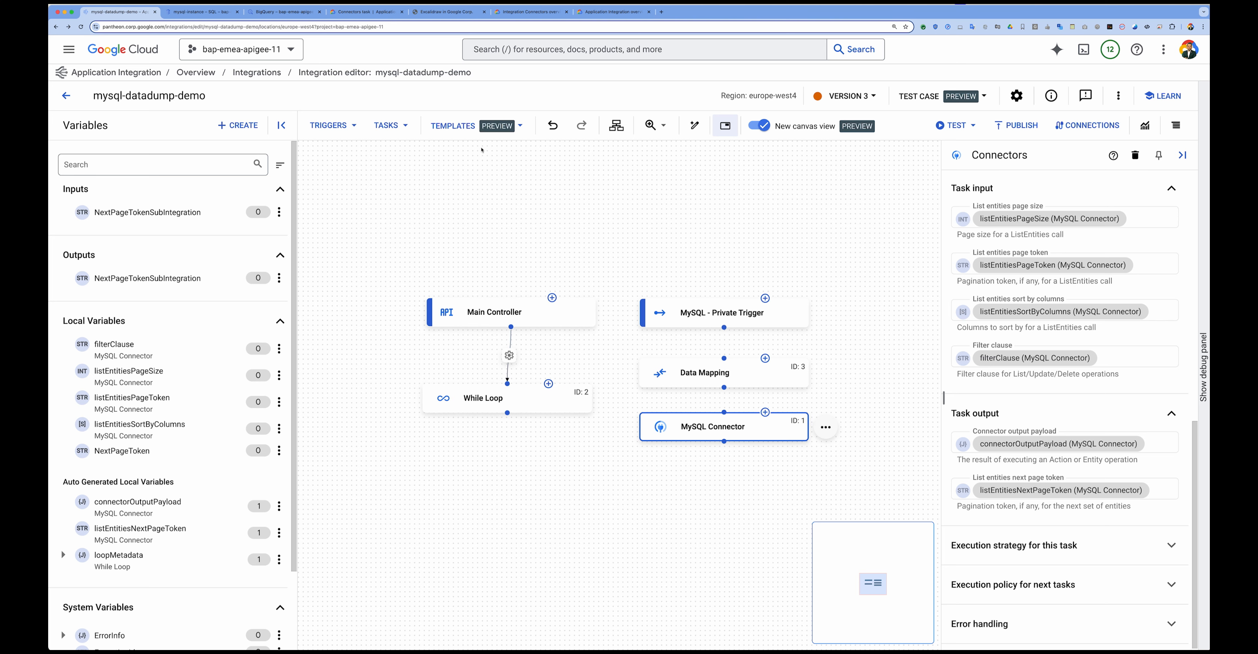
# - Add a second Data Mapping task below the MySQL Connector task
pyautogui.click(397, 125)
pyautogui.write('map')
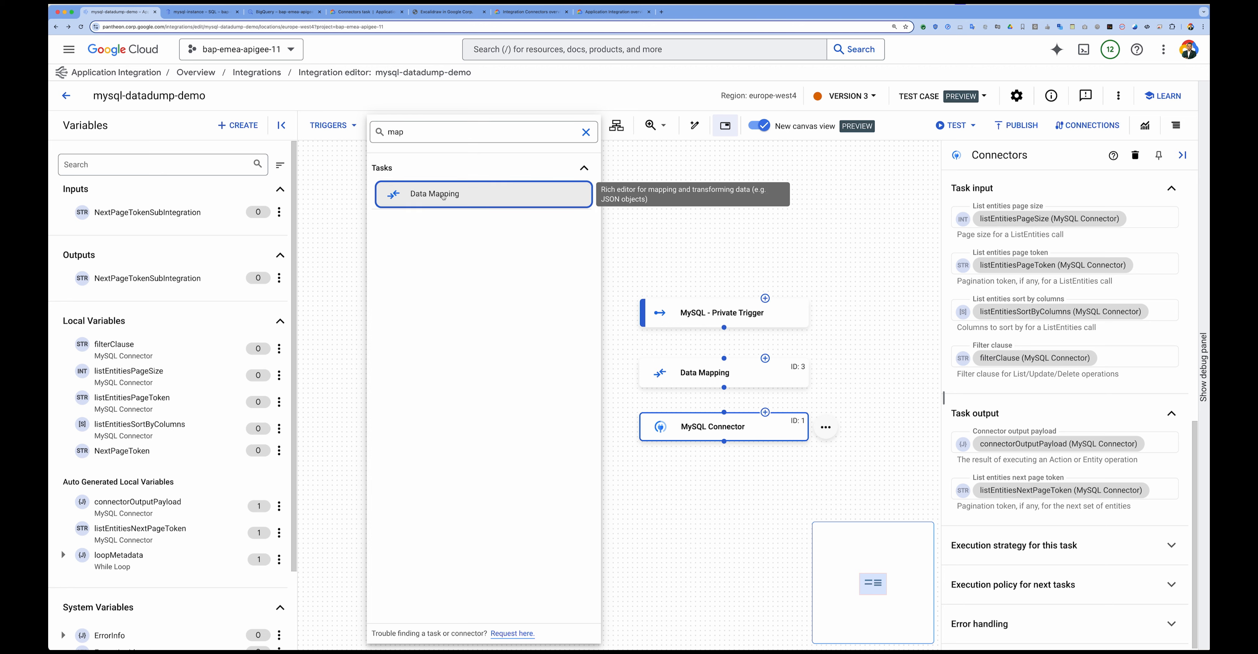
pyautogui.click(443, 196)
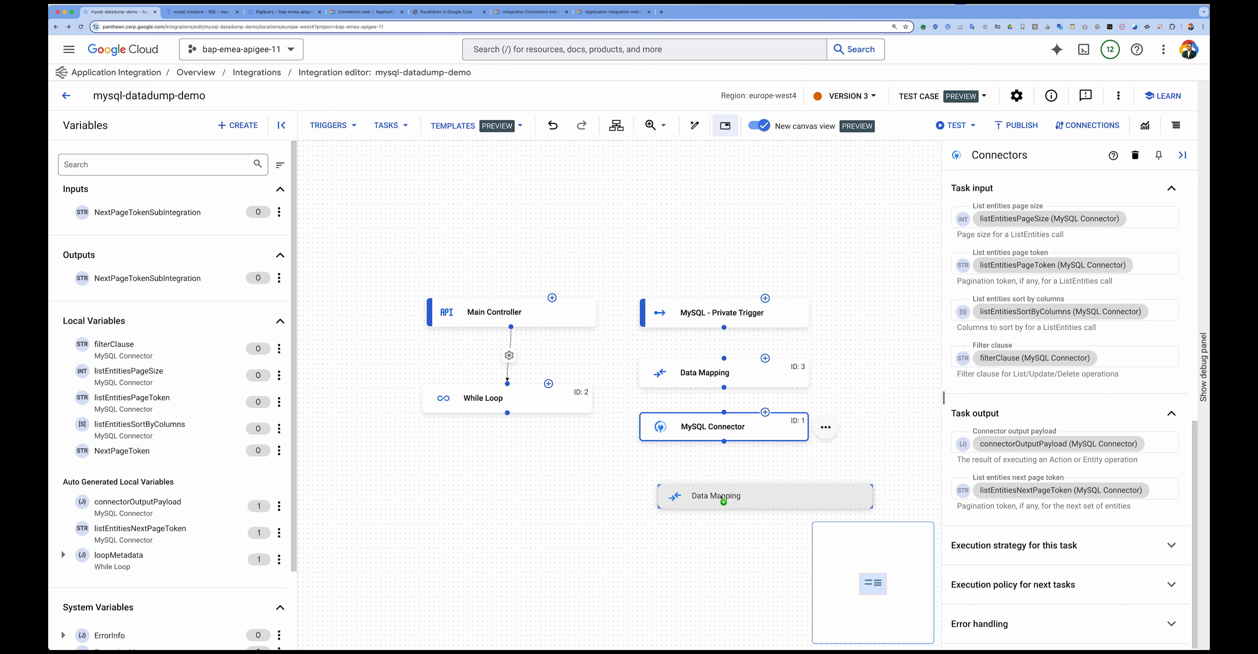
pyautogui.click(712, 481)
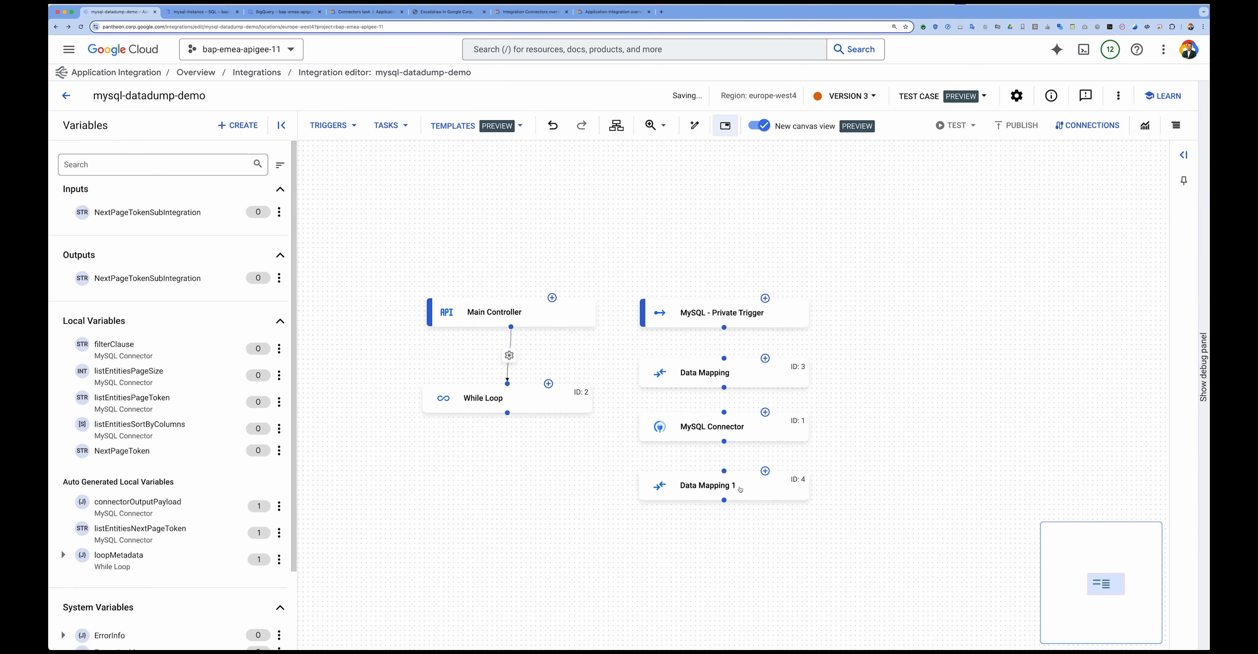
# - In the second Data Mapping task, map listEntitiesNextPageToken to the output variable NextPageTokenSubIntegration and return to the canvas
pyautogui.click(1047, 381)
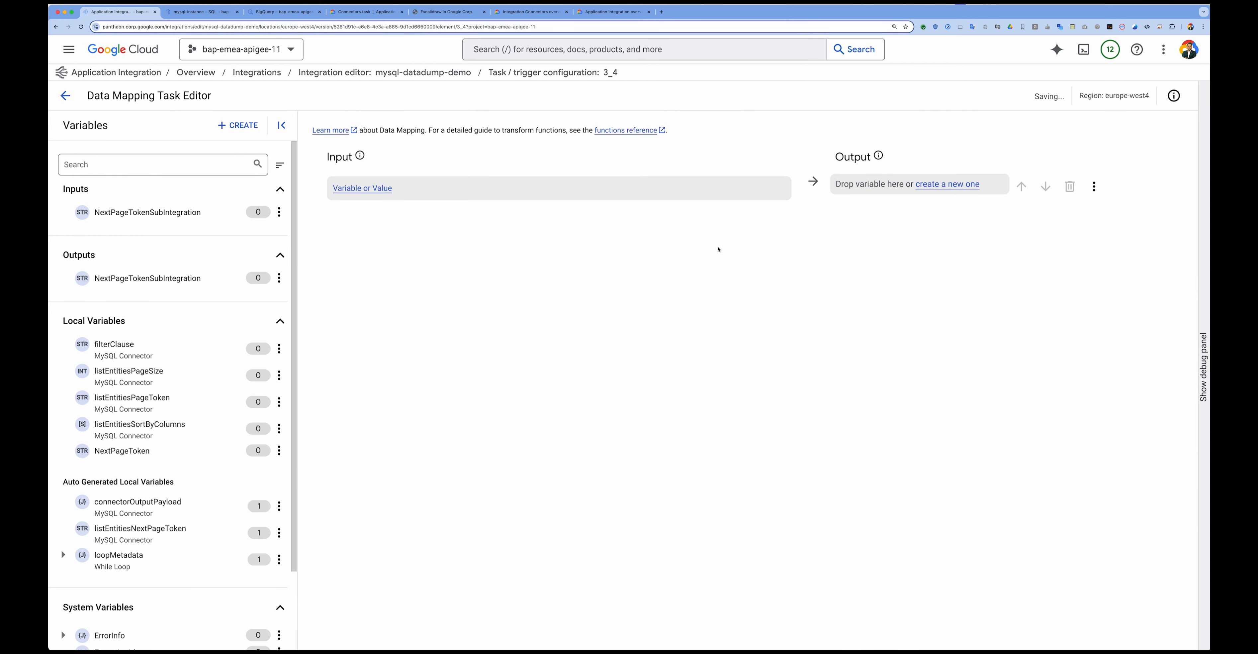
pyautogui.scroll(-2, 126, 415)
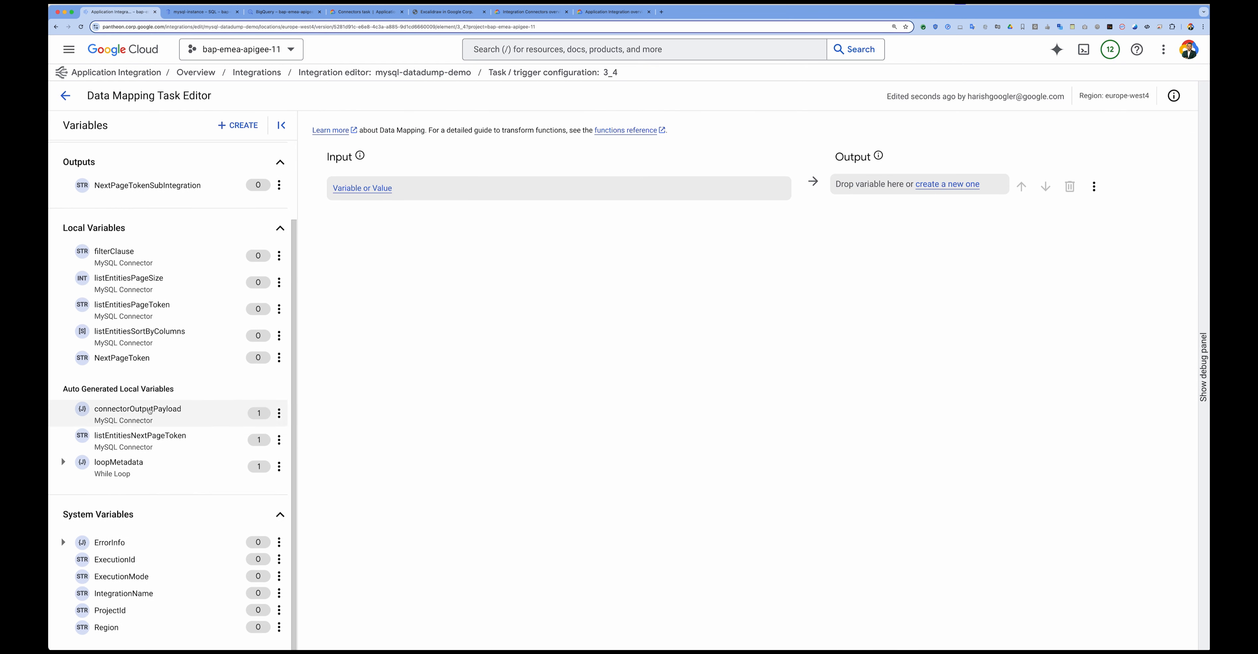
pyautogui.moveTo(119, 439); pyautogui.dragTo(389, 194)
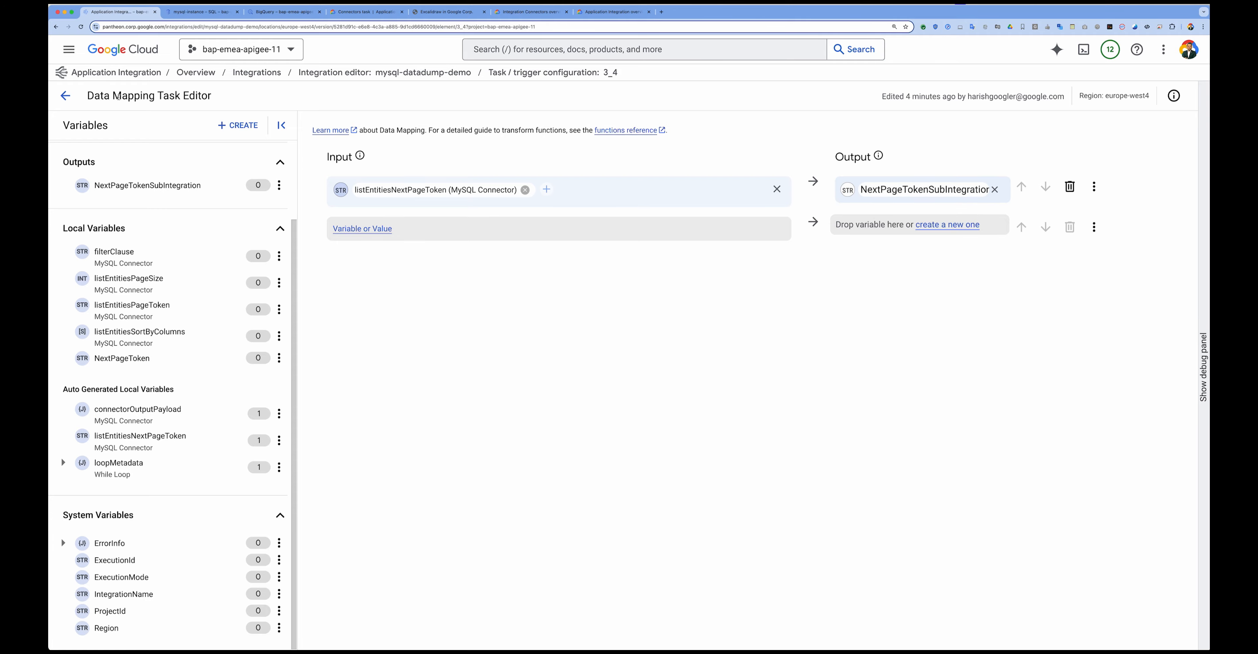
pyautogui.click(65, 96)
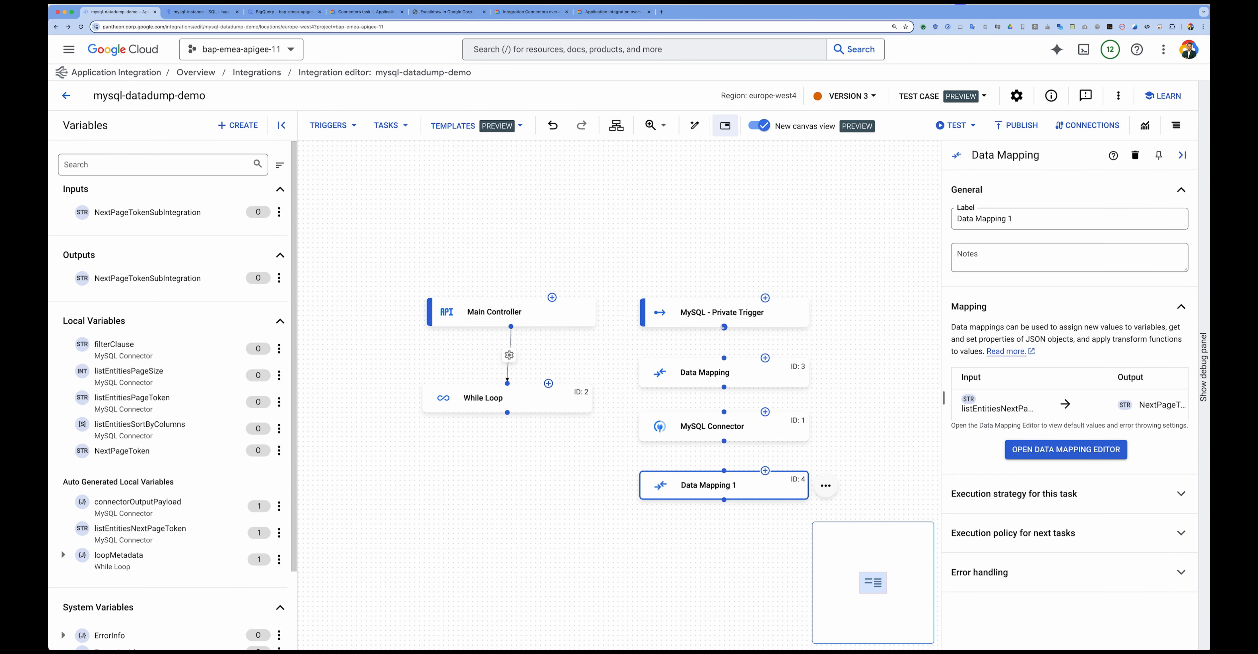
# - Connect the MySQL - Private Trigger to the first Data Mapping task and label that task Map Input Token to NextPageToken
pyautogui.moveTo(724, 327); pyautogui.dragTo(723, 358)
pyautogui.click(715, 372)
pyautogui.moveTo(1015, 223); pyautogui.dragTo(952, 220)
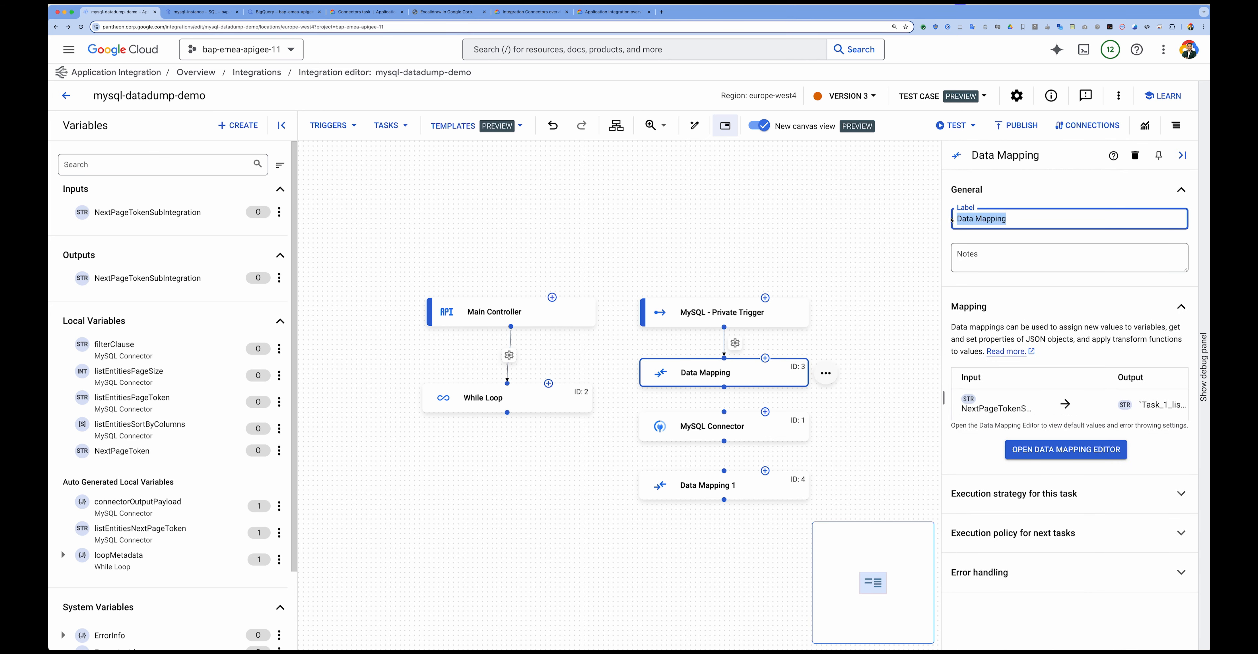
pyautogui.write('Map Input ')
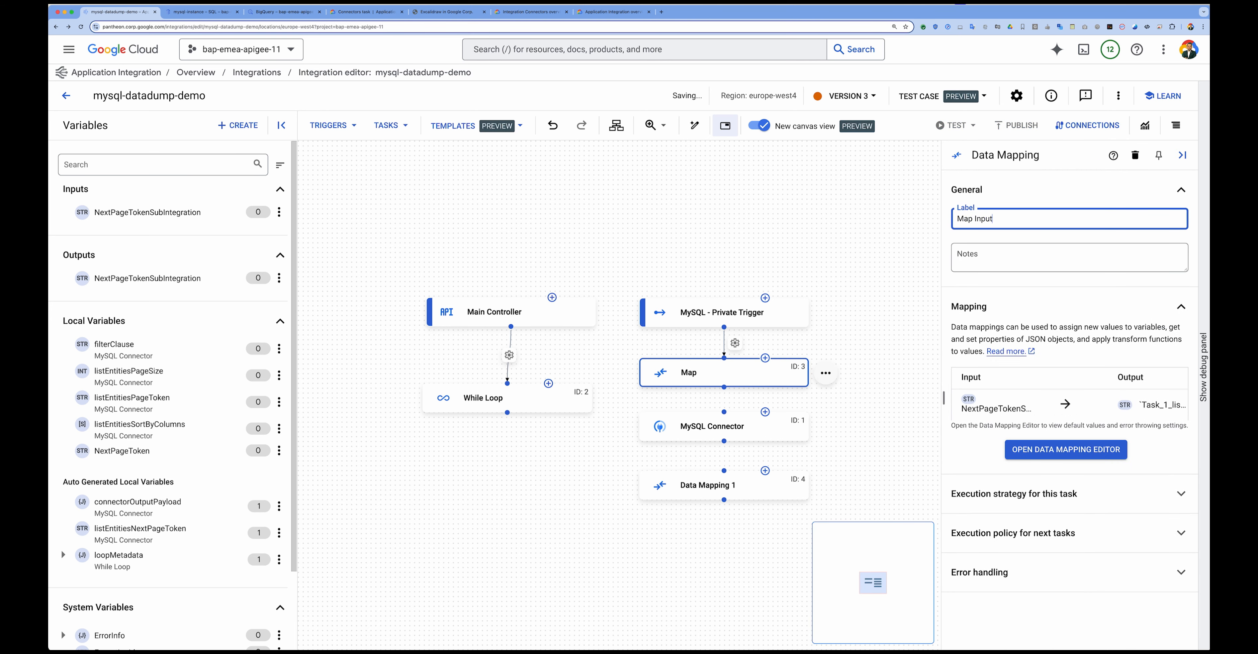
pyautogui.write('Token to NextPageToken')
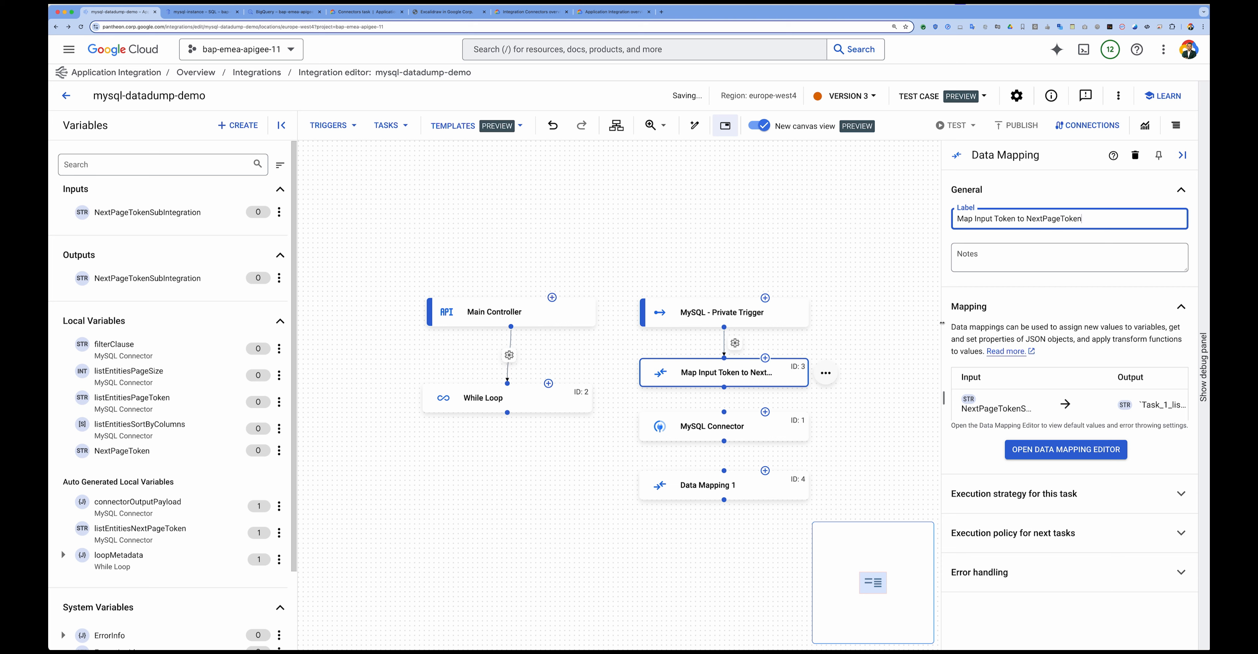
# - Label the second Data Mapping task Map NextPageToken to Output and connect the first mapping through MySQL Connector to it
pyautogui.click(744, 482)
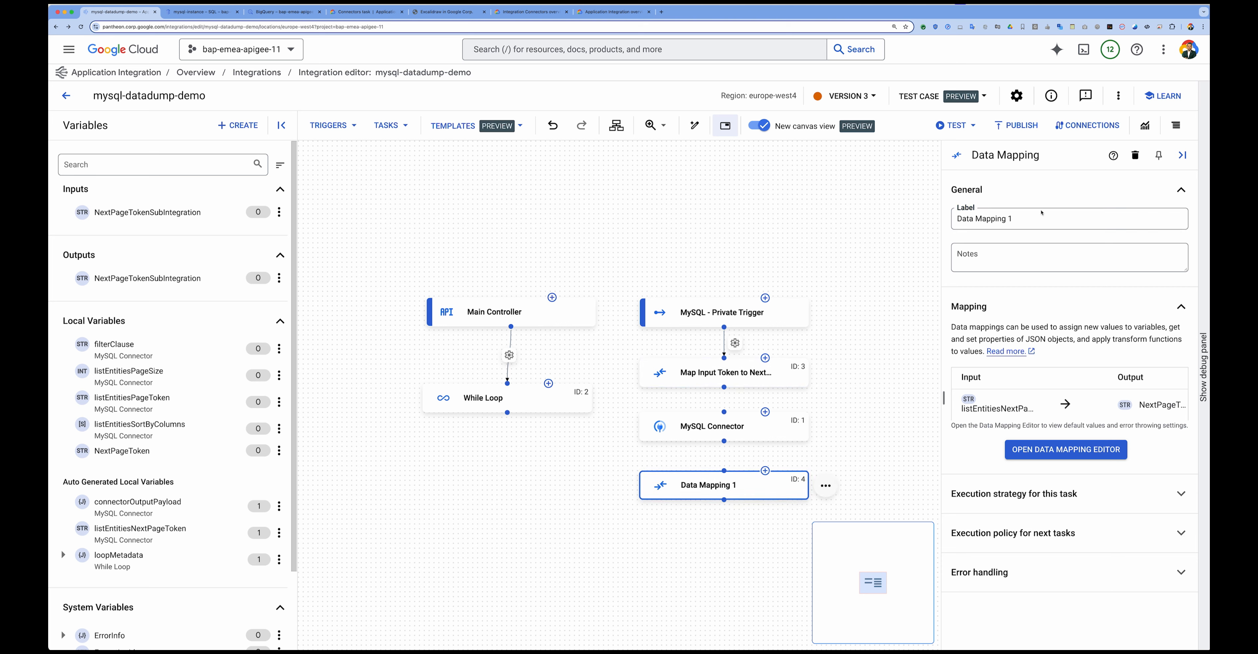
pyautogui.click(1017, 216)
pyautogui.moveTo(1018, 216); pyautogui.dragTo(952, 219)
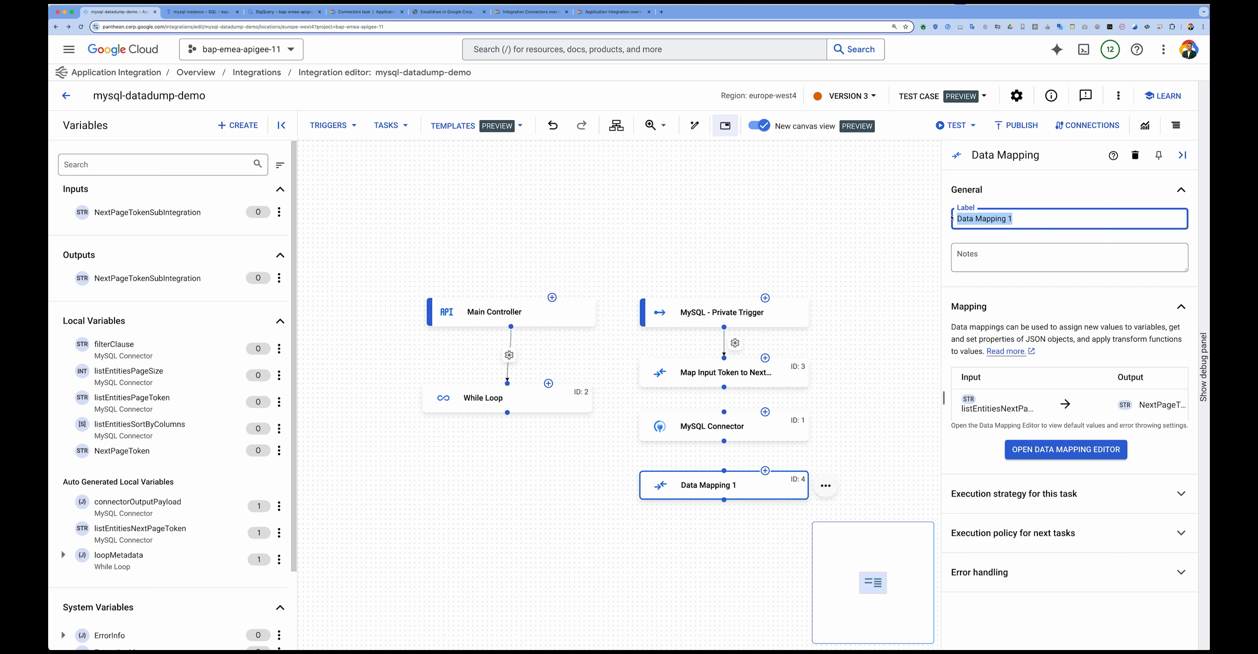
pyautogui.write('Map Out')
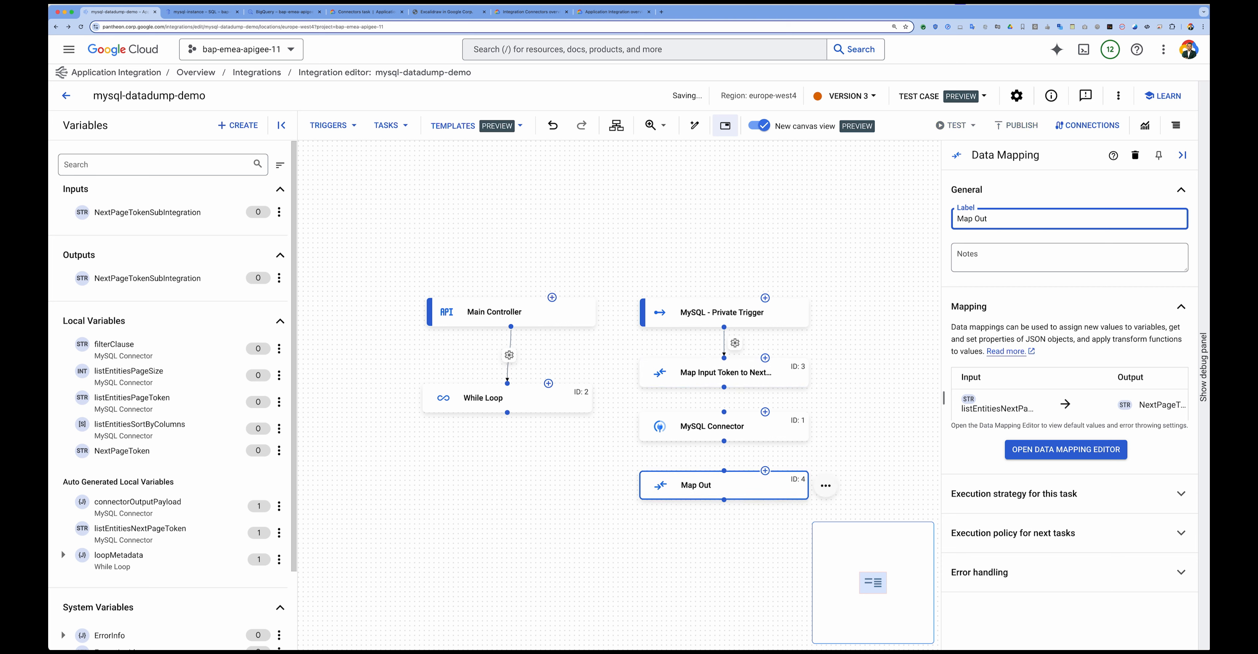
pyautogui.press('BackSpace')
pyautogui.press('BackSpace')
pyautogui.press('BackSpace')
pyautogui.write('NextPageToken to Outp')
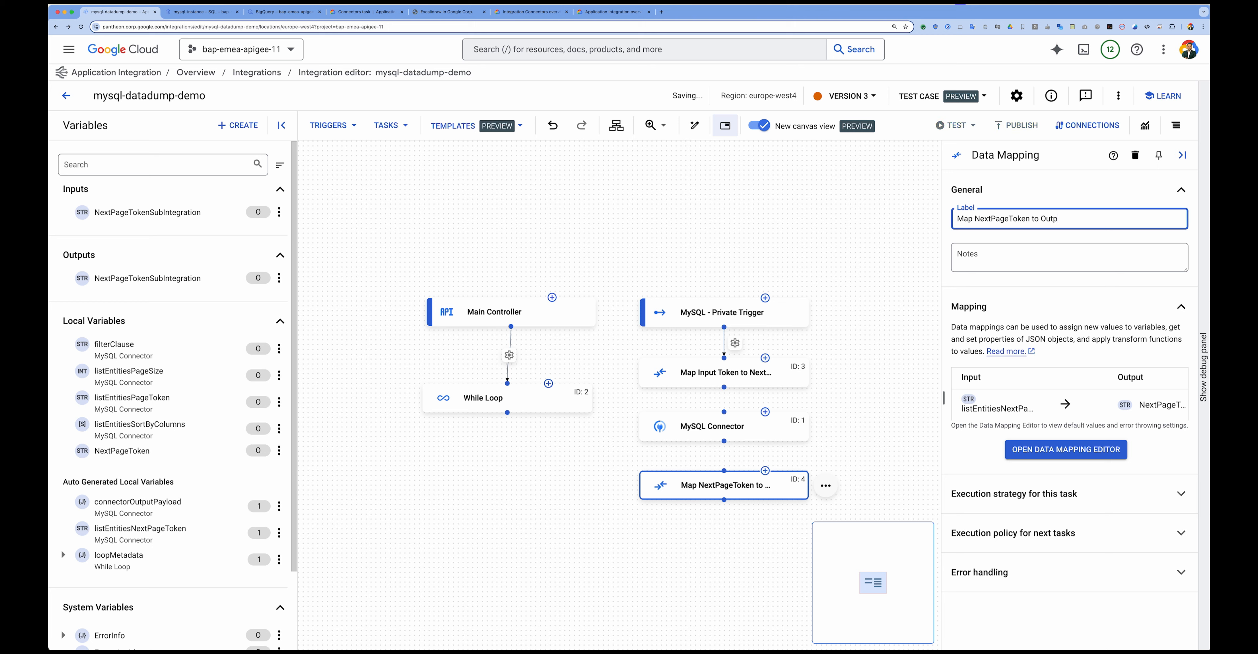
pyautogui.write('ut')
pyautogui.moveTo(724, 387); pyautogui.dragTo(724, 470)
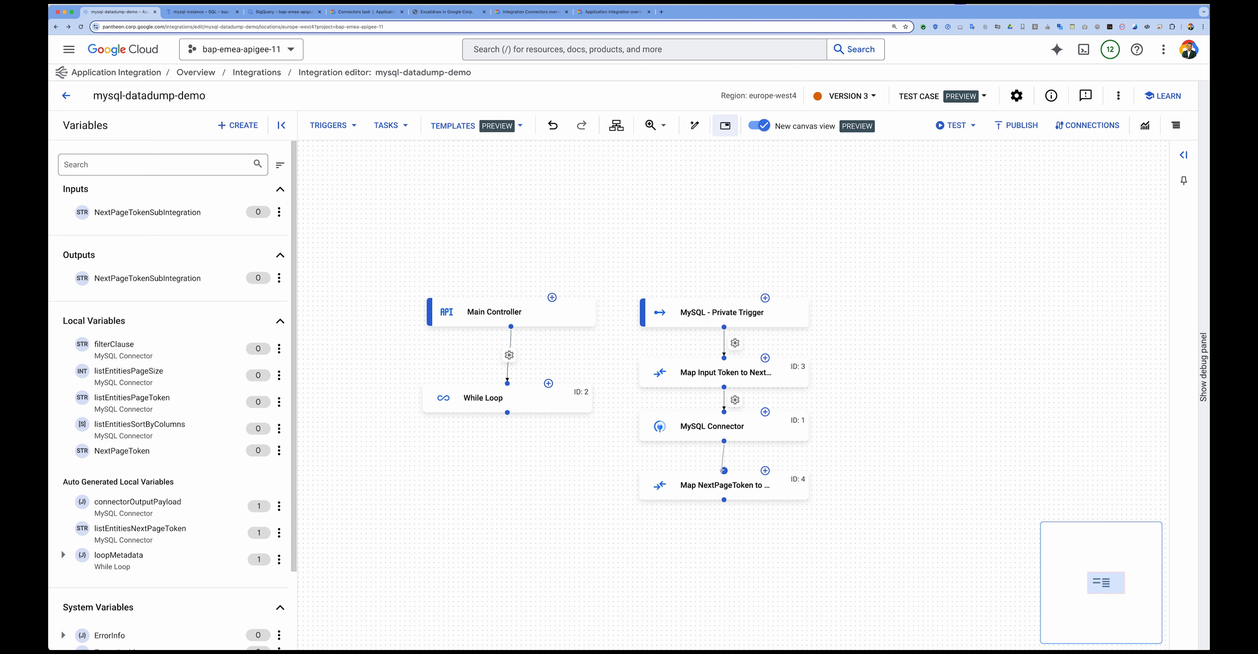
# - Check the MySQL Connector task's input variables, including the list entities page token
pyautogui.click(713, 426)
pyautogui.scroll(-5, 1022, 419)
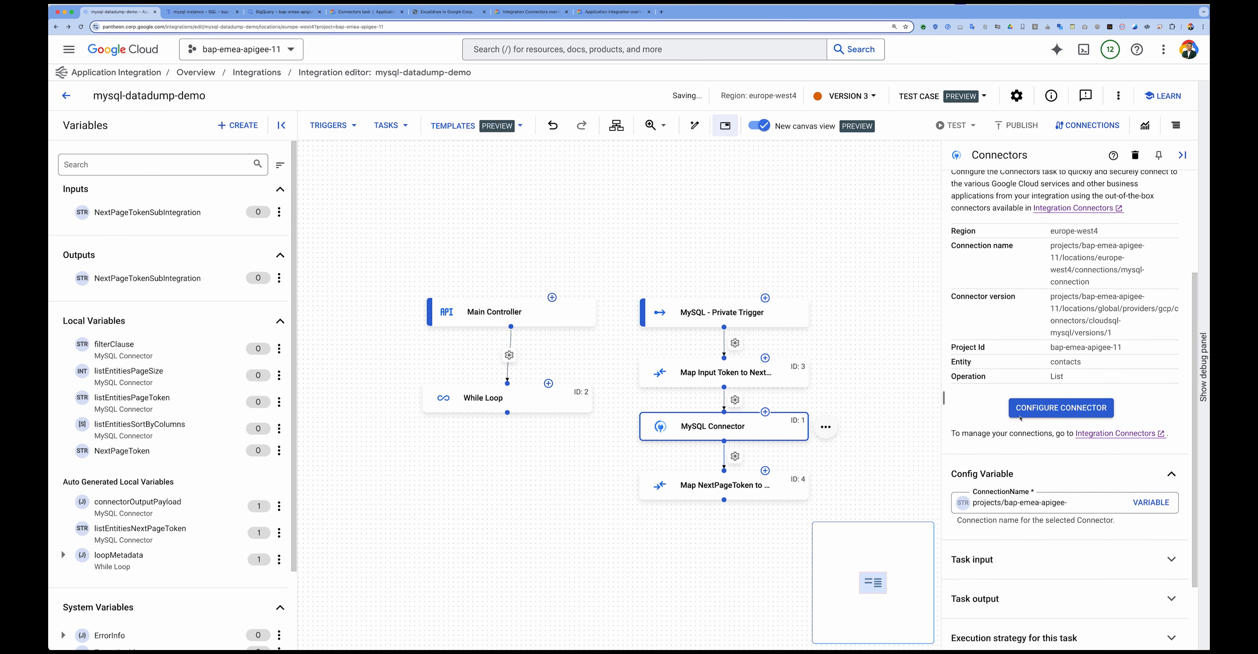
pyautogui.click(1007, 464)
pyautogui.scroll(-2, 1007, 469)
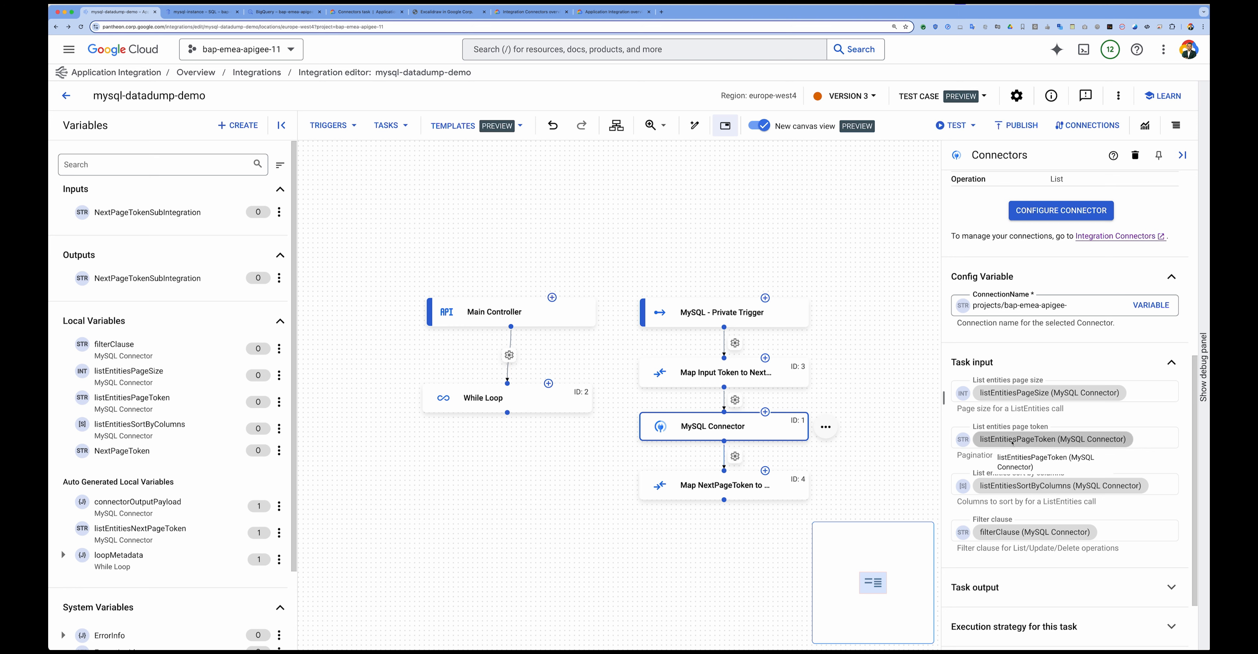
# - Check the MySQL Connector task's output variables, including the connector output payload and the next page token
pyautogui.click(1004, 586)
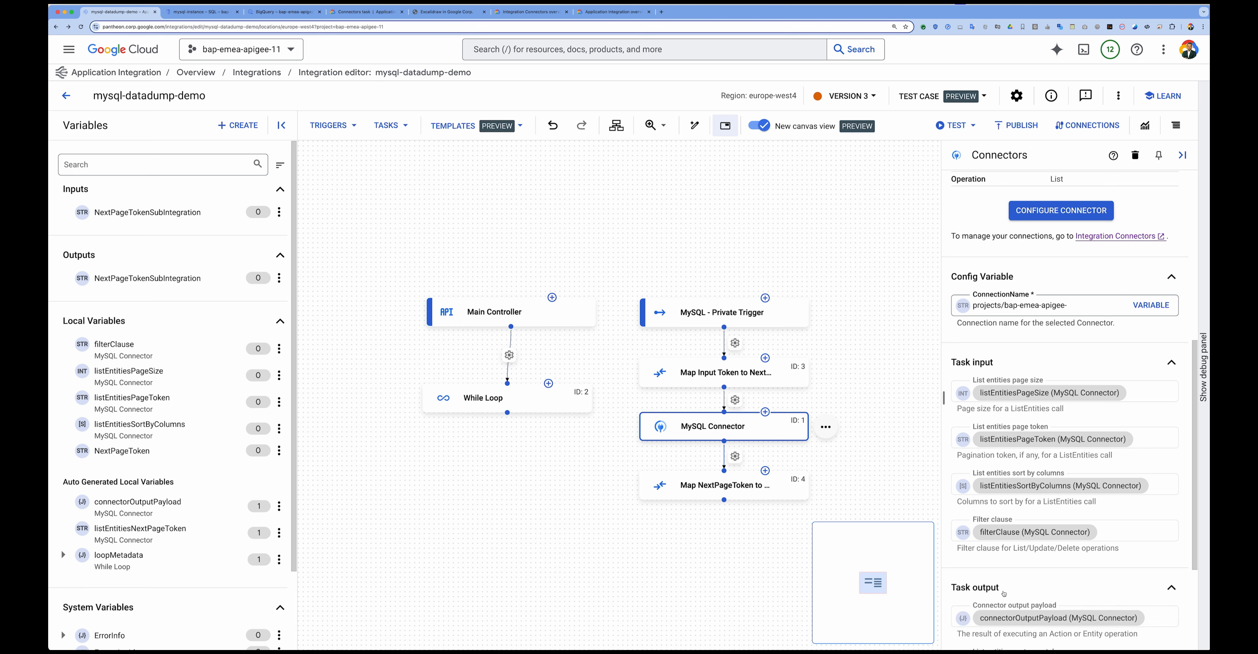
pyautogui.scroll(-3, 1004, 594)
pyautogui.scroll(-1, 1004, 593)
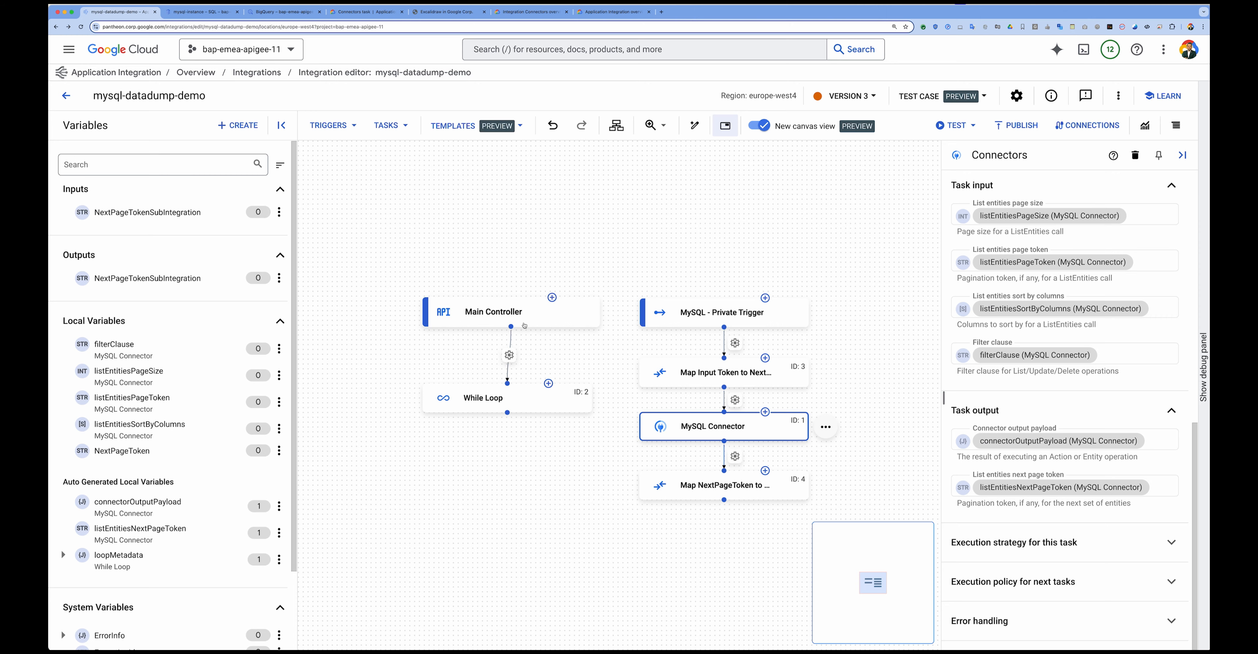
# - Publish version 3 of the integration with the Gemini-generated description inserted
pyautogui.click(1017, 126)
pyautogui.click(757, 407)
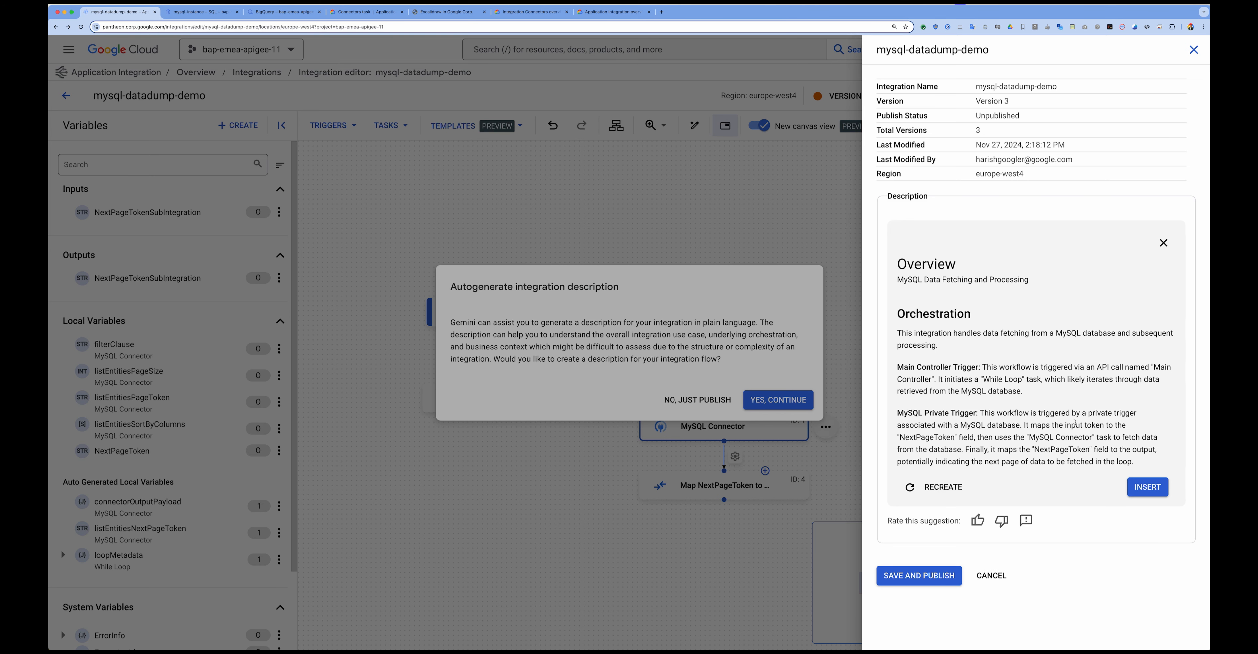
pyautogui.click(1149, 487)
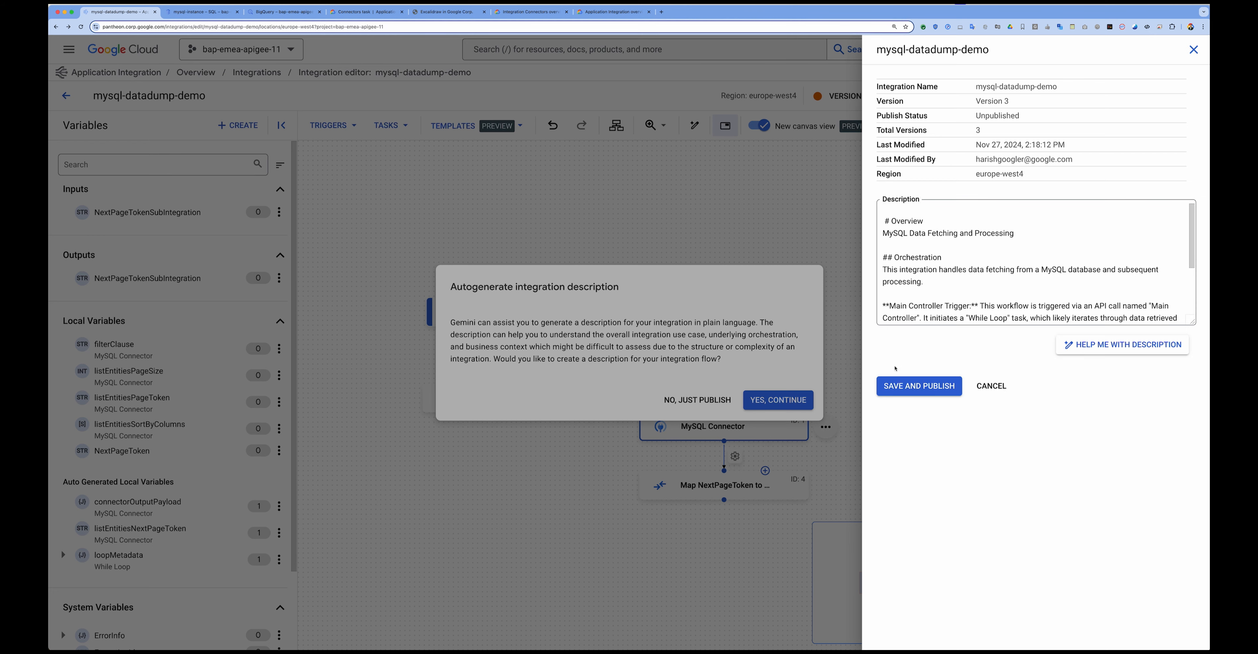
pyautogui.click(918, 387)
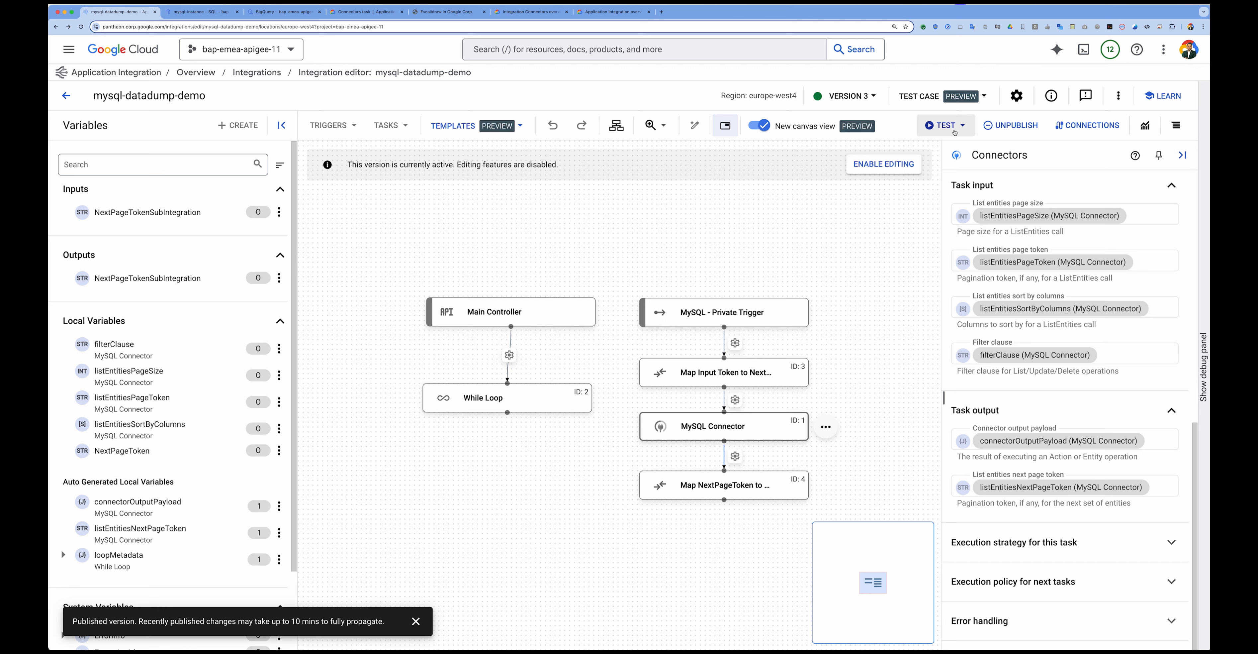
# - Test the integration through the Main Controller trigger, leaving the NextPageTokenSubIntegration input empty
pyautogui.click(946, 125)
pyautogui.click(944, 153)
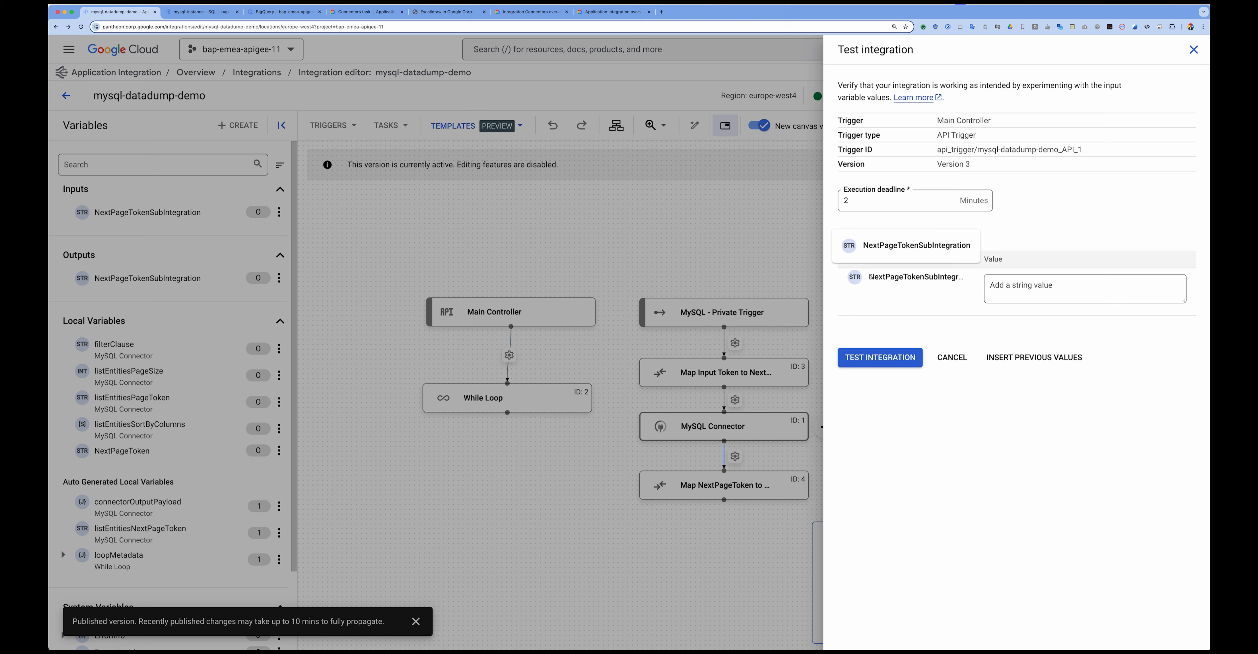
pyautogui.moveTo(870, 277); pyautogui.dragTo(961, 277)
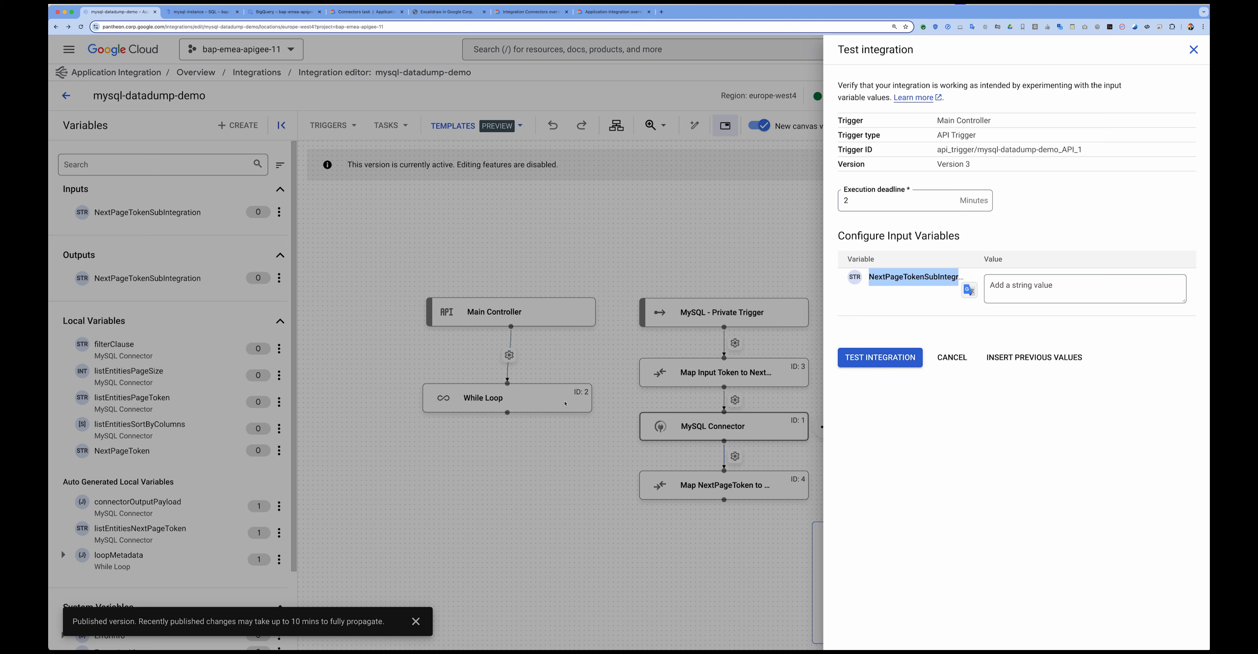
pyautogui.click(887, 367)
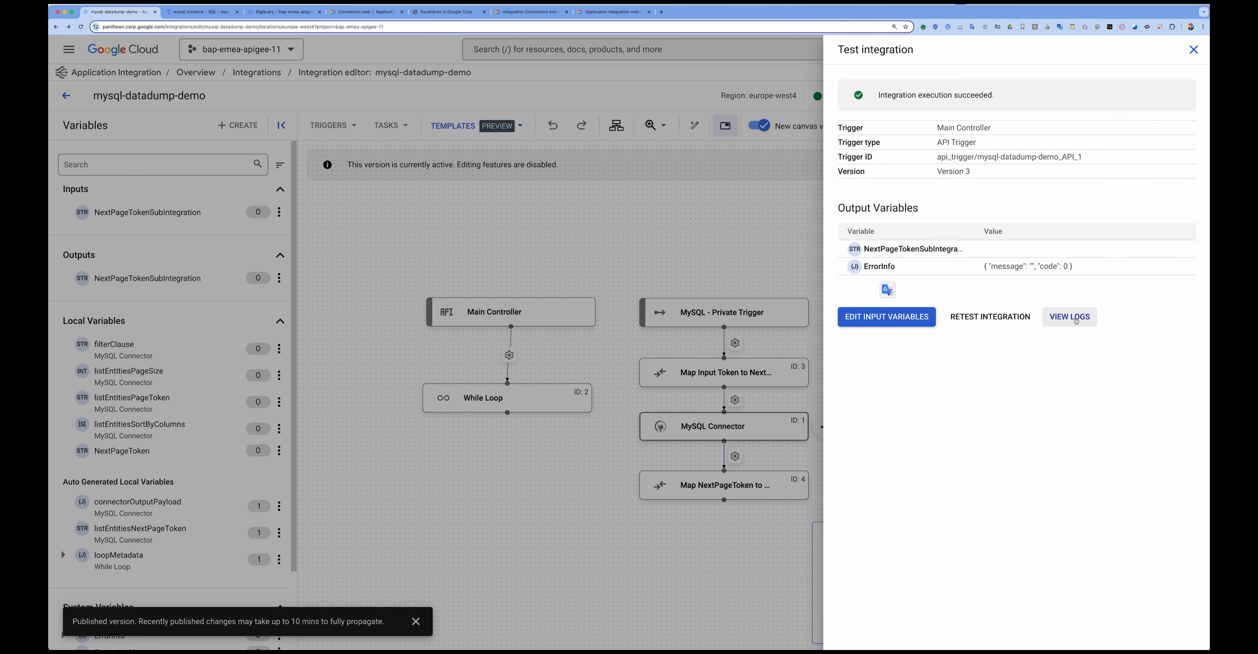
# - View the test run's execution logs and examine the While Loop's details and its list of iterations
pyautogui.click(1077, 321)
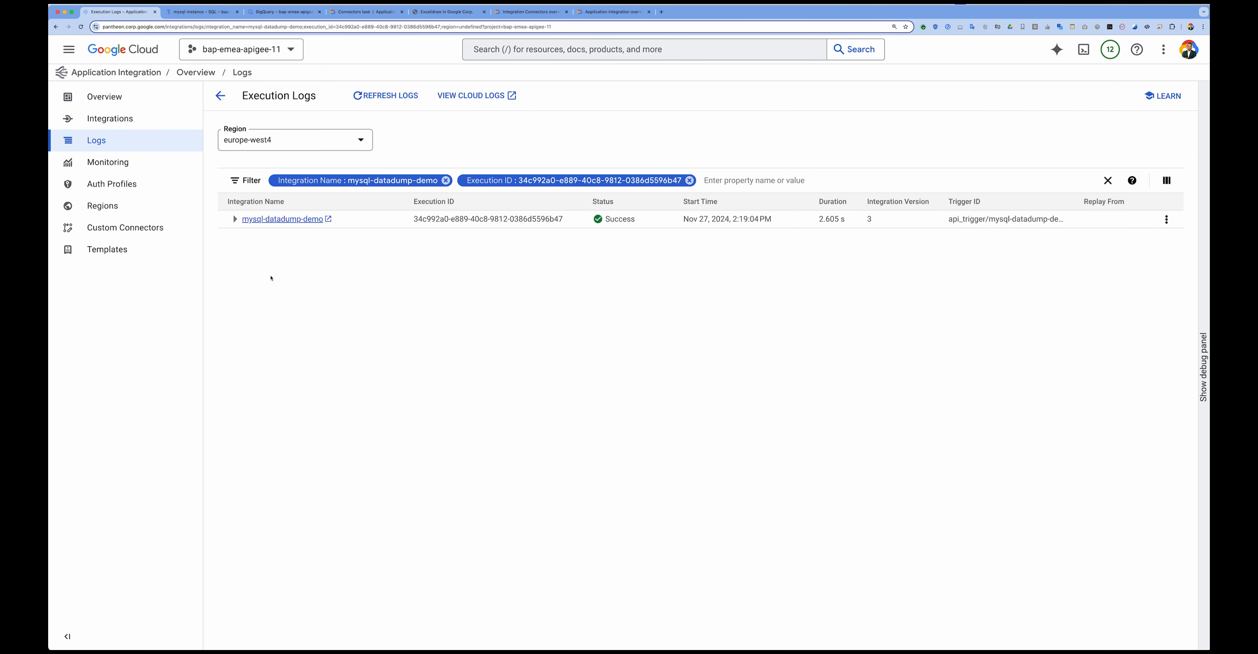
pyautogui.click(235, 219)
pyautogui.click(240, 254)
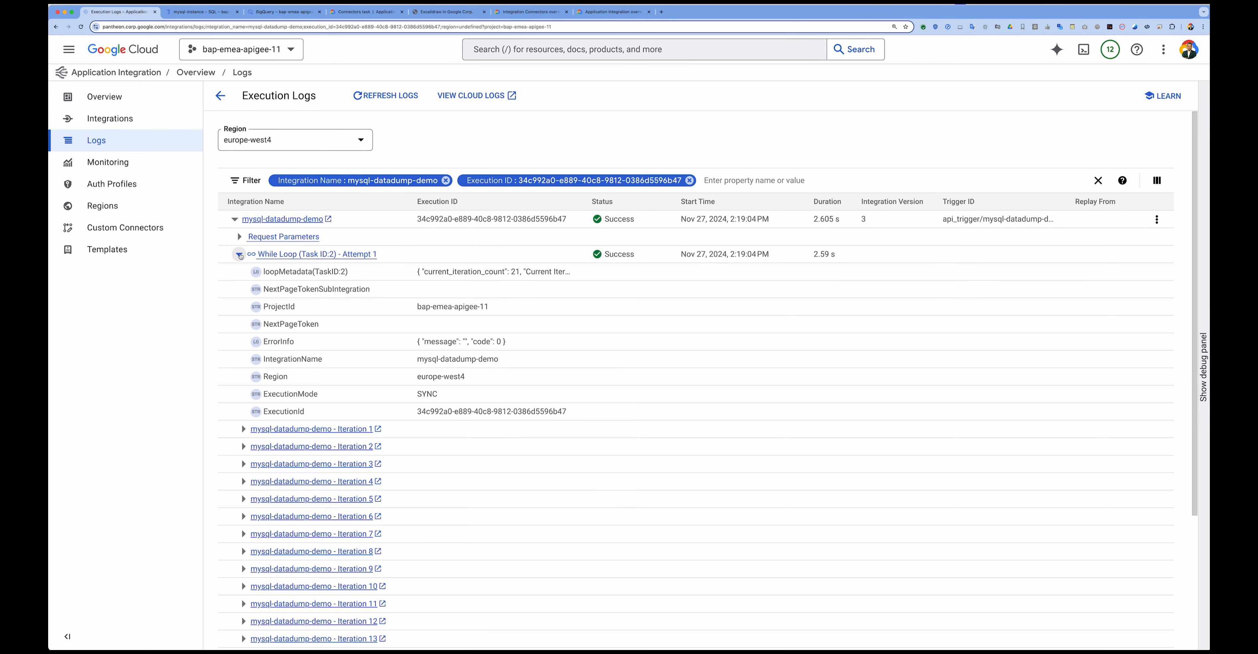
pyautogui.scroll(-1, 227, 336)
pyautogui.scroll(-1, 227, 336)
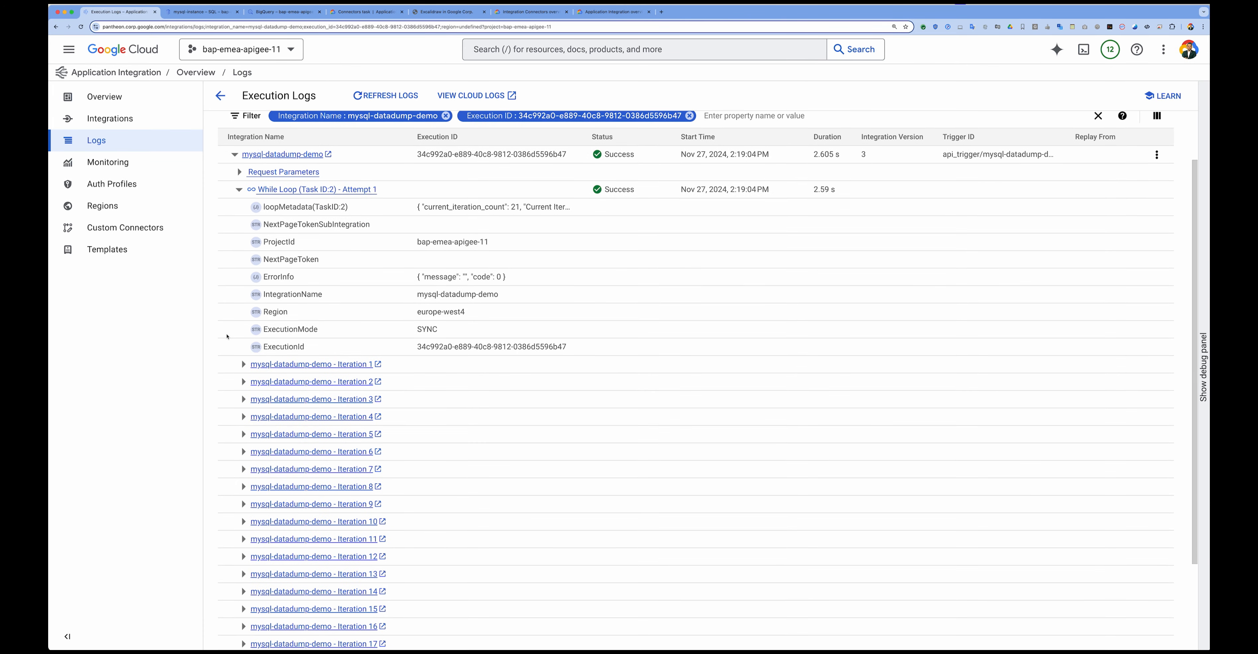
pyautogui.scroll(-3, 227, 336)
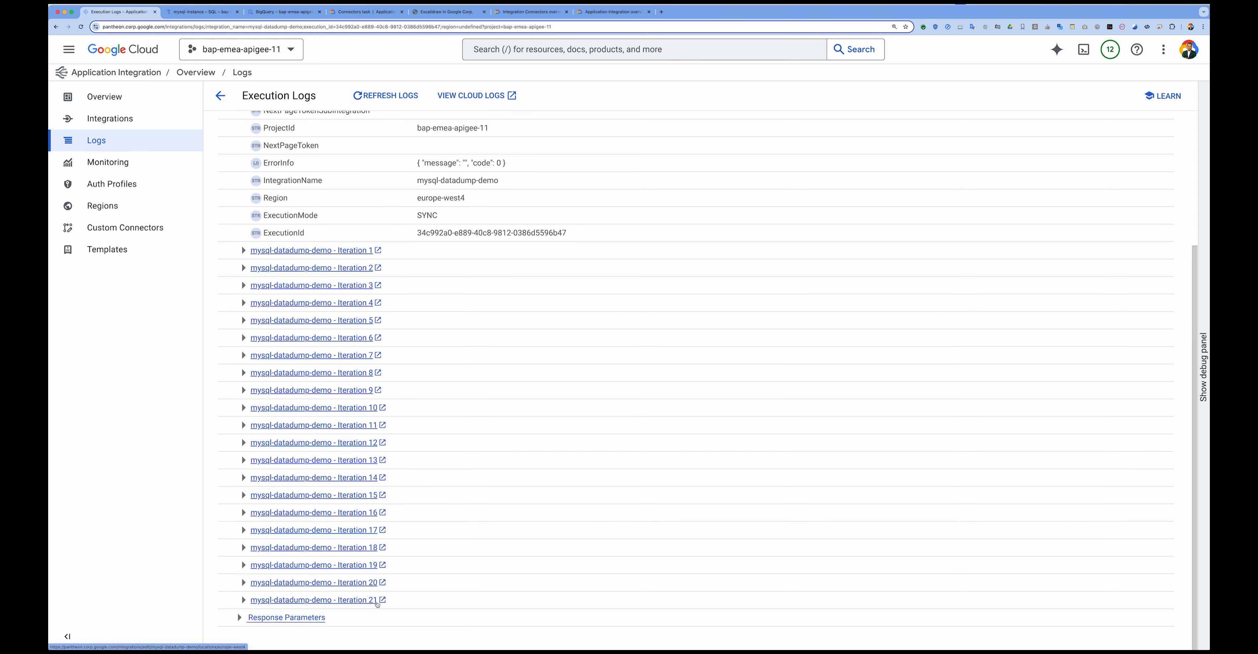
pyautogui.scroll(3, 376, 574)
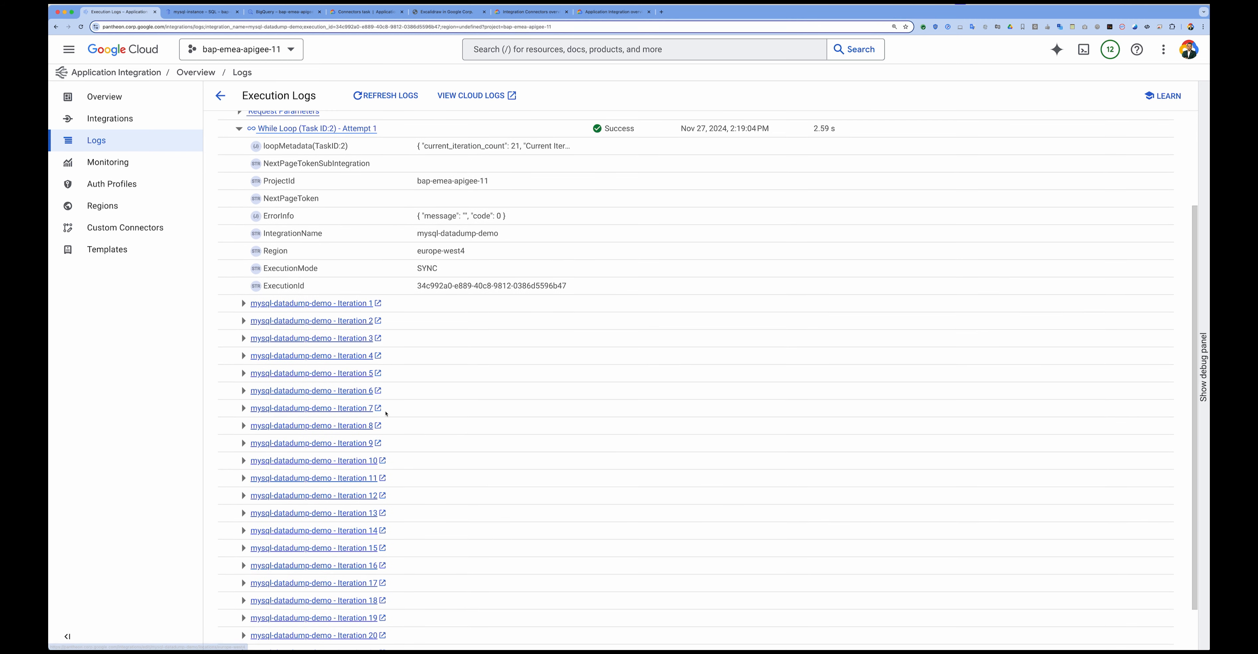
# - Examine the MySQL Connector's page token, page size and output payload in Iteration 1, plus the remaining iterations
pyautogui.click(243, 351)
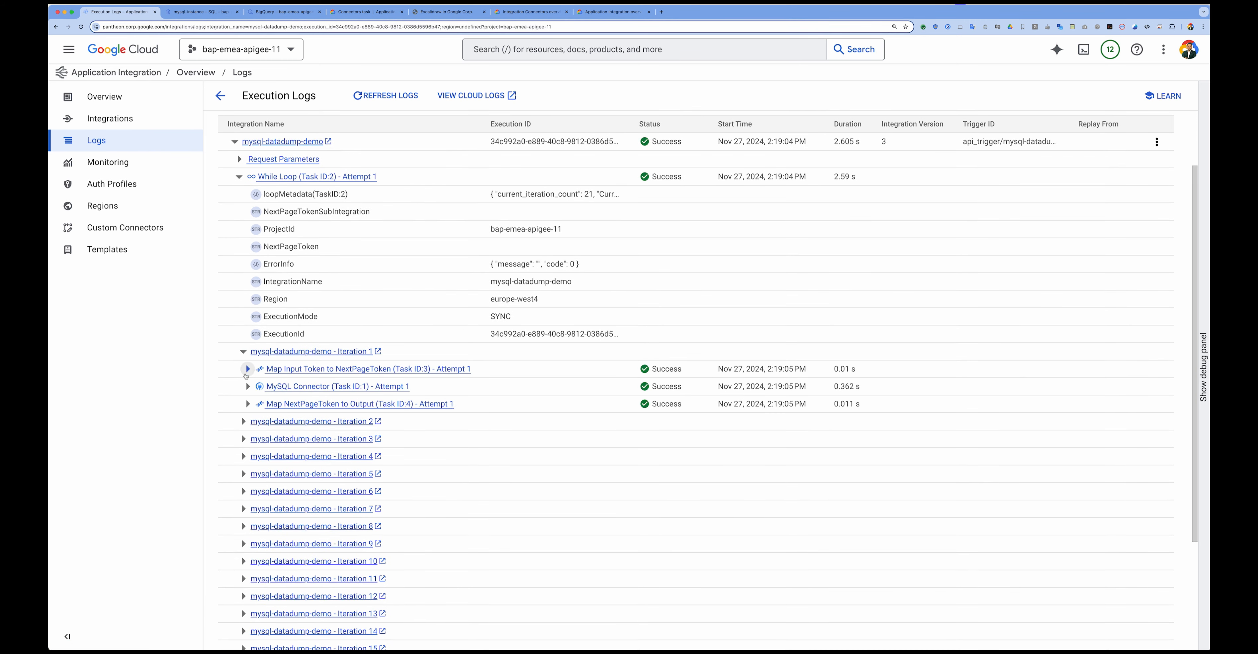
pyautogui.click(248, 386)
pyautogui.scroll(-2, 365, 472)
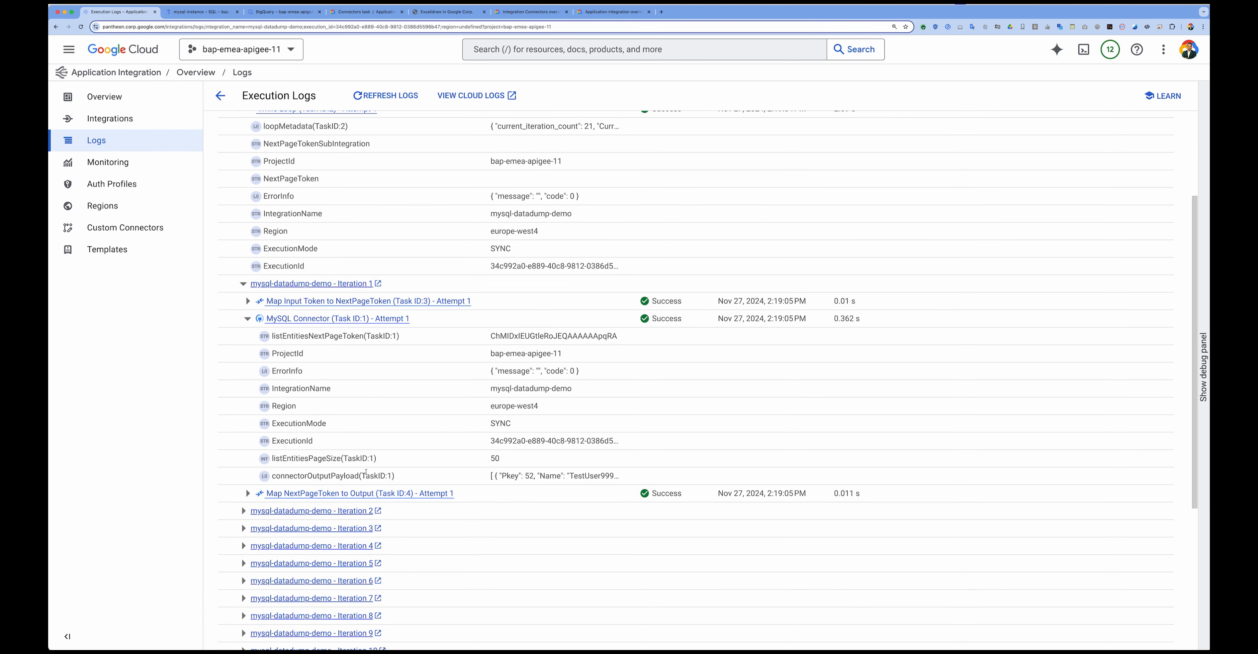
pyautogui.moveTo(516, 475)
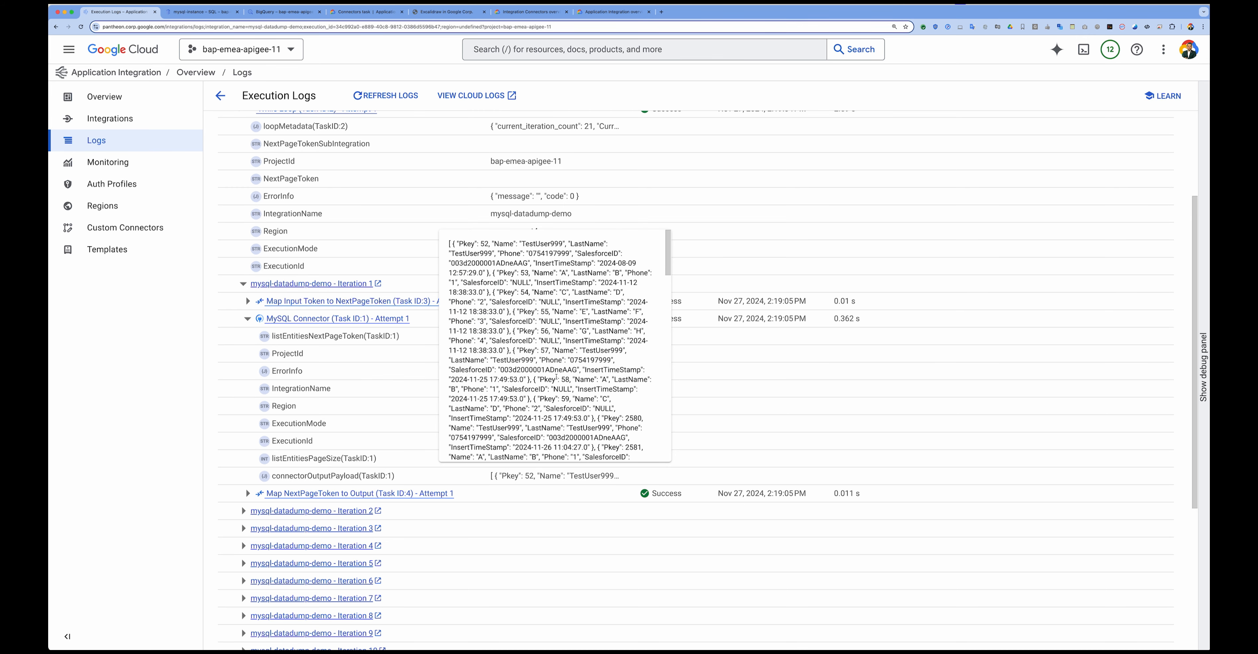
pyautogui.scroll(-10, 653, 355)
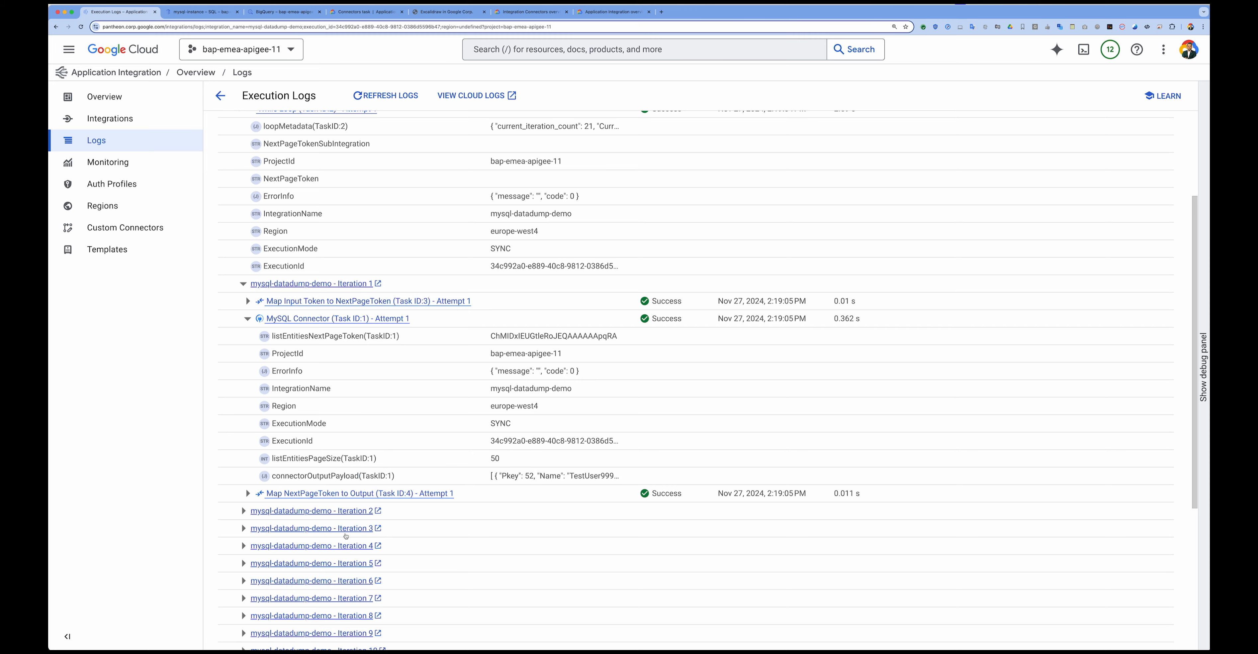
pyautogui.scroll(-5, 345, 536)
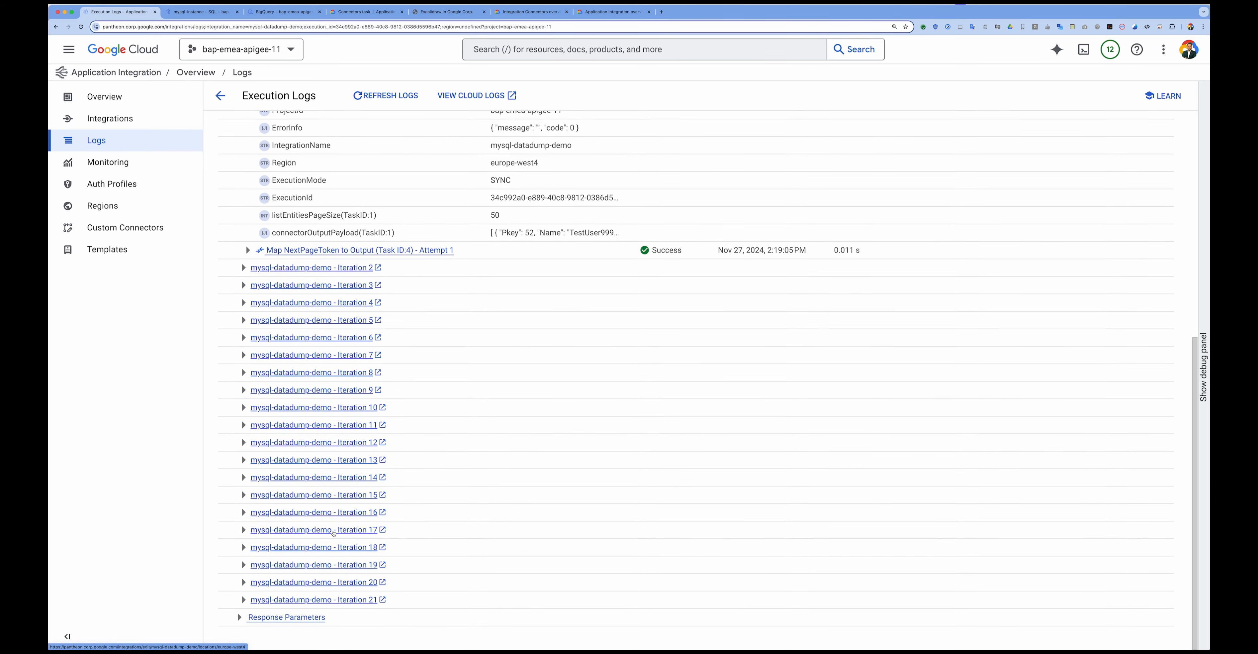
pyautogui.scroll(8, 365, 459)
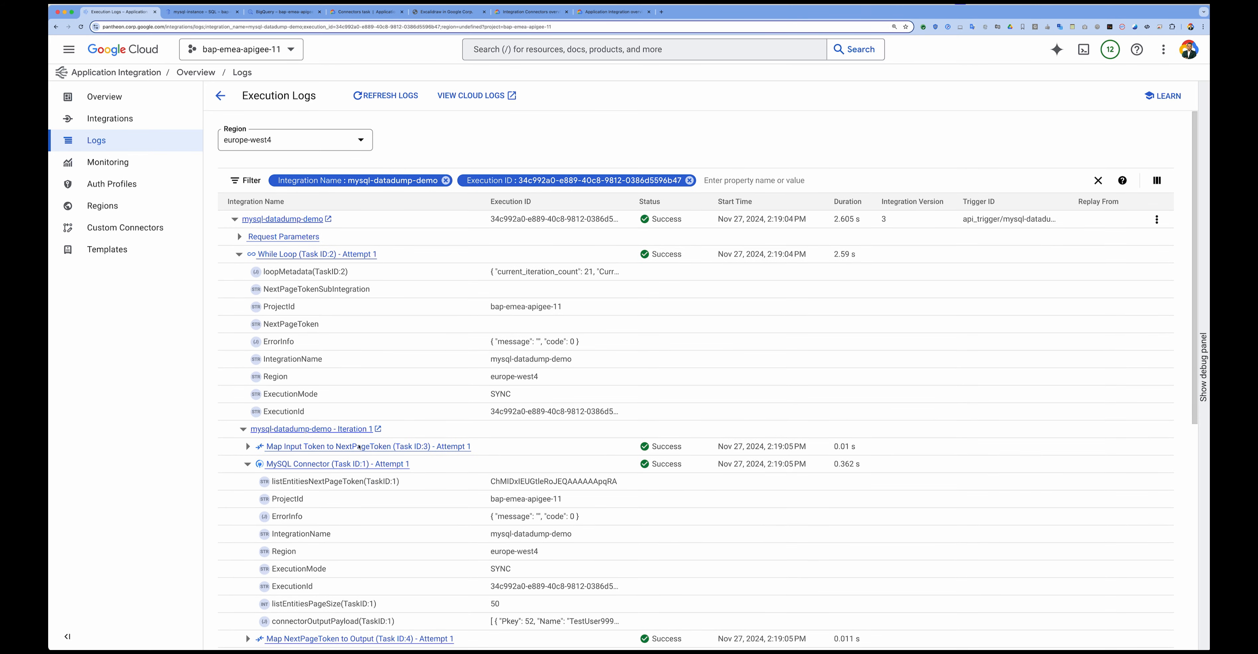
# - Return to the integration editor and enable editing to create a new draft version
pyautogui.click(220, 95)
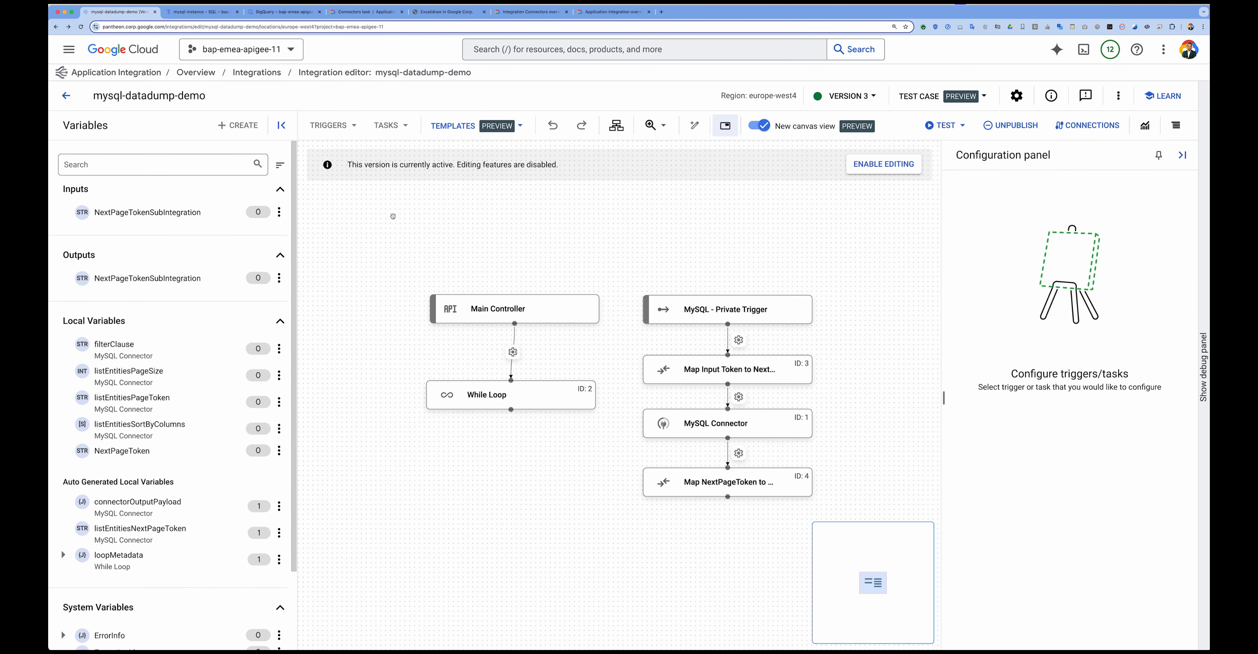
pyautogui.click(904, 166)
pyautogui.click(892, 168)
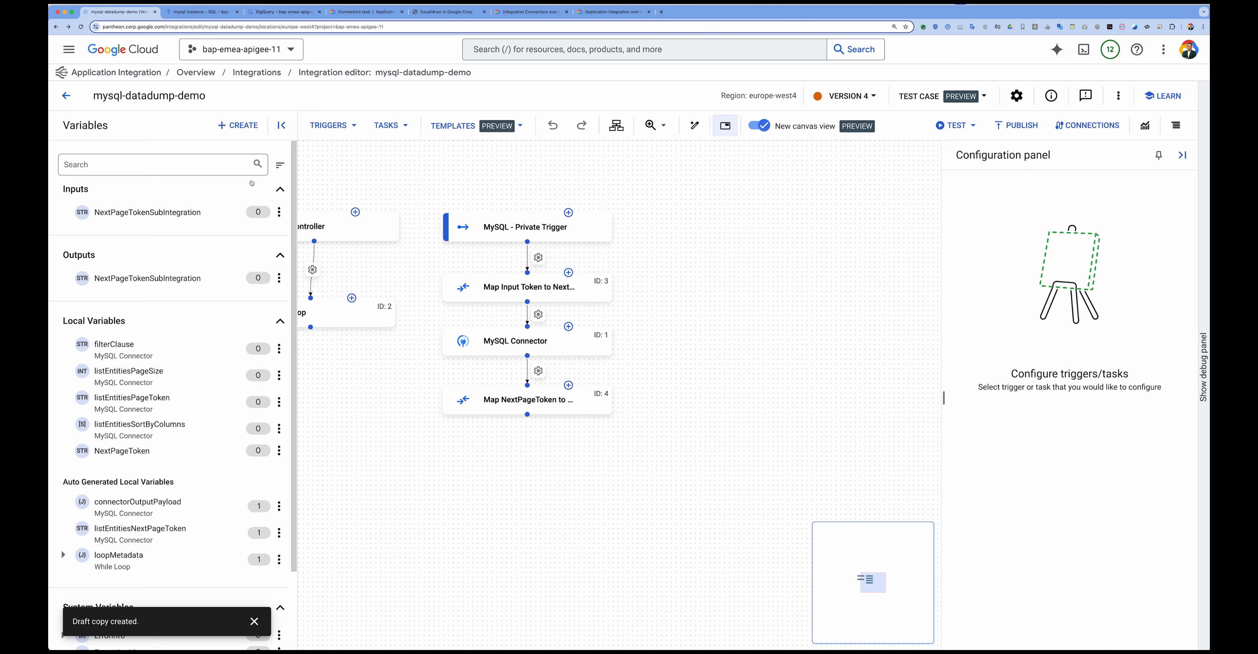
# - Create a variable named sql-data-output-array with variable type None and data type JSON
pyautogui.click(238, 126)
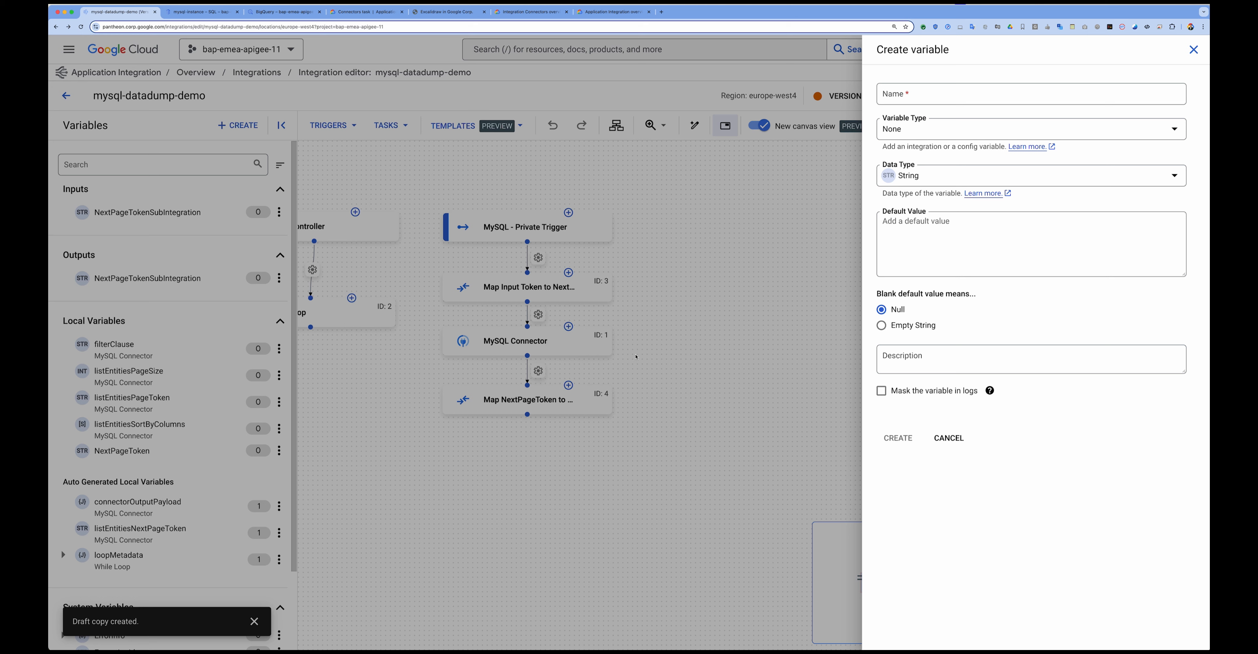
pyautogui.click(906, 91)
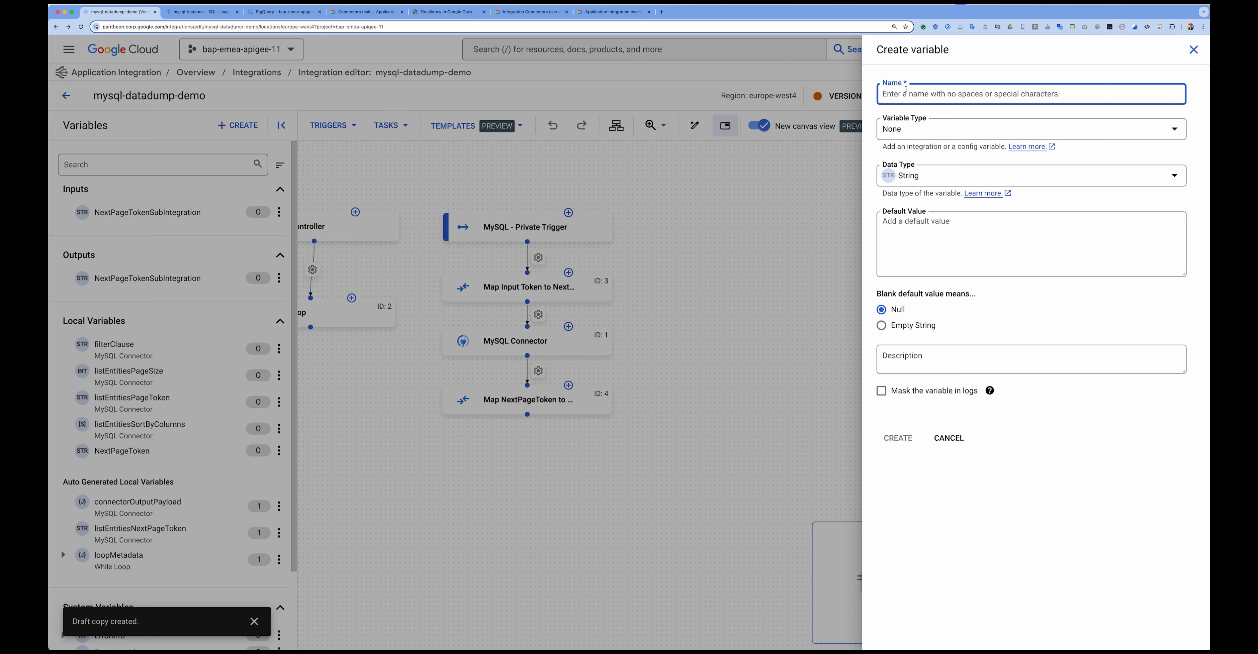
pyautogui.write('s')
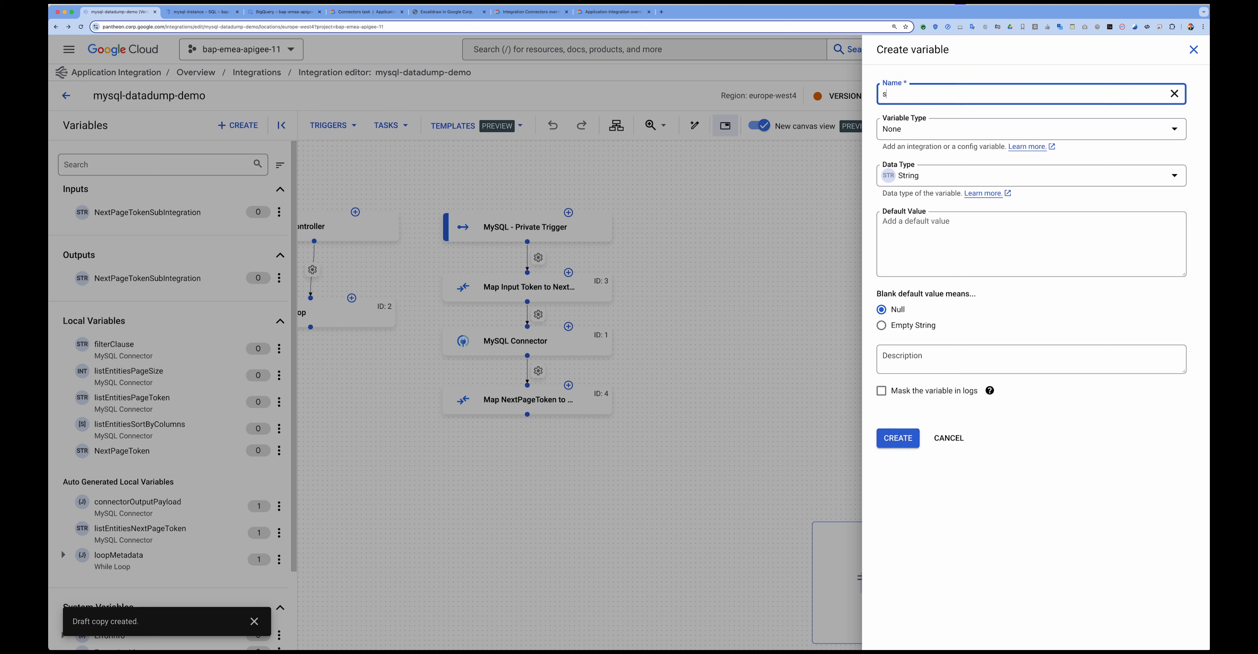
pyautogui.write('ql-data-output-array')
pyautogui.click(926, 132)
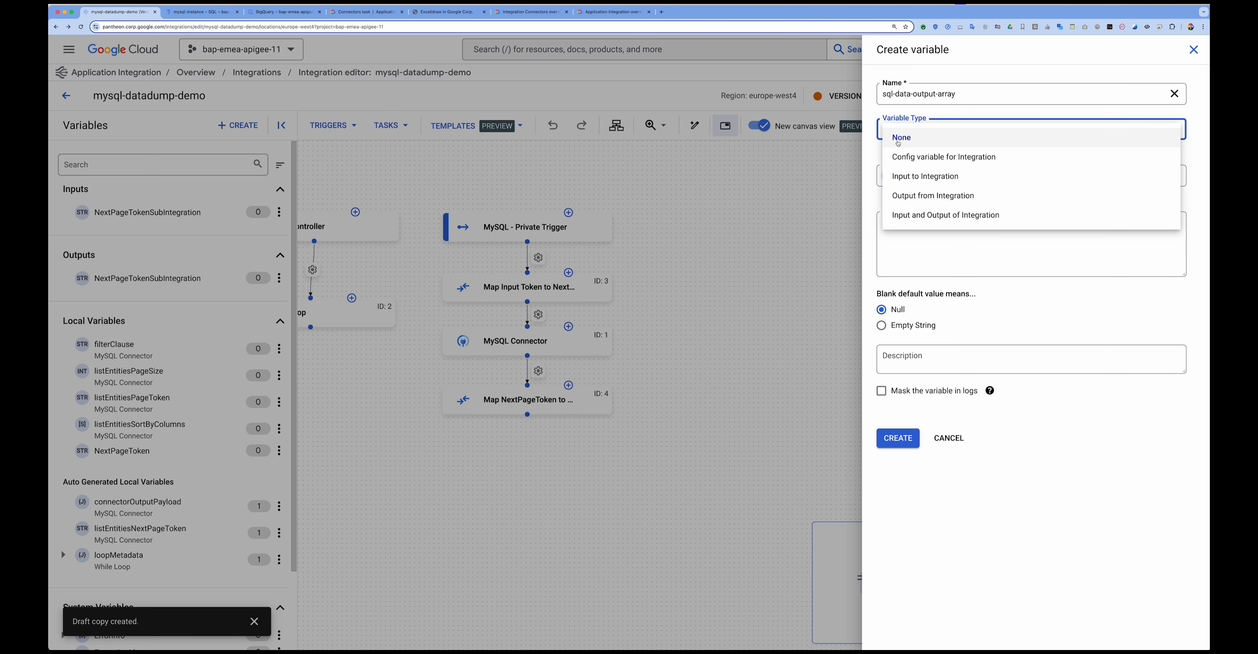
pyautogui.click(877, 148)
pyautogui.click(910, 177)
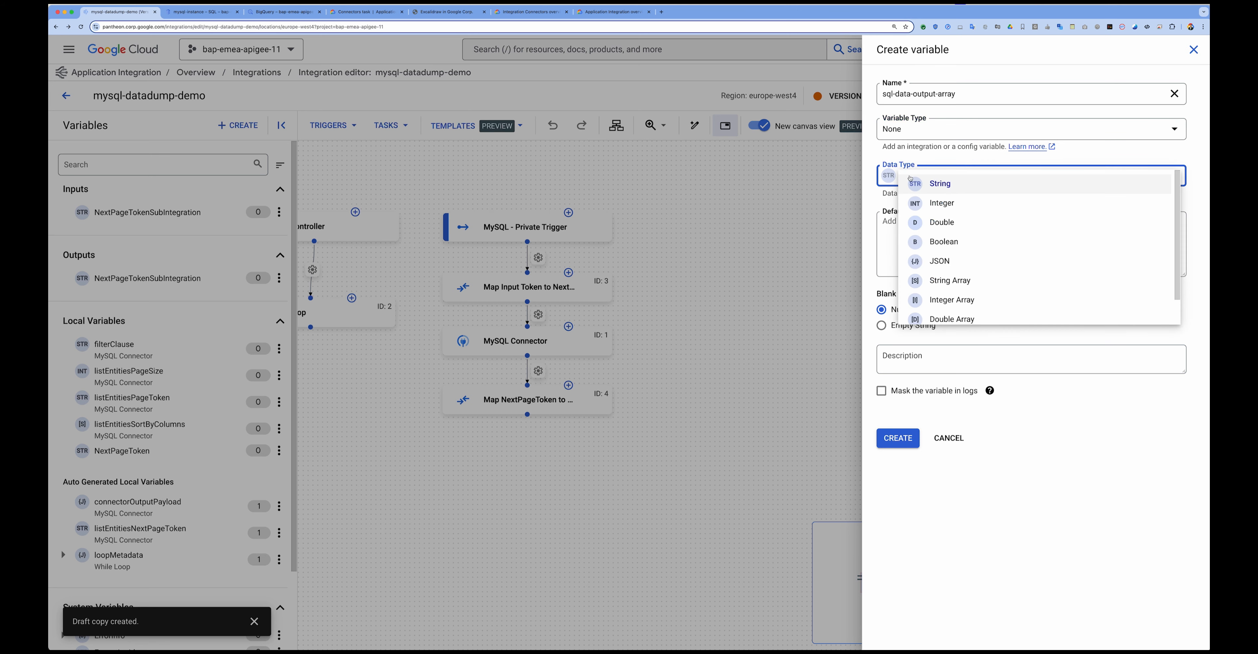
pyautogui.click(939, 266)
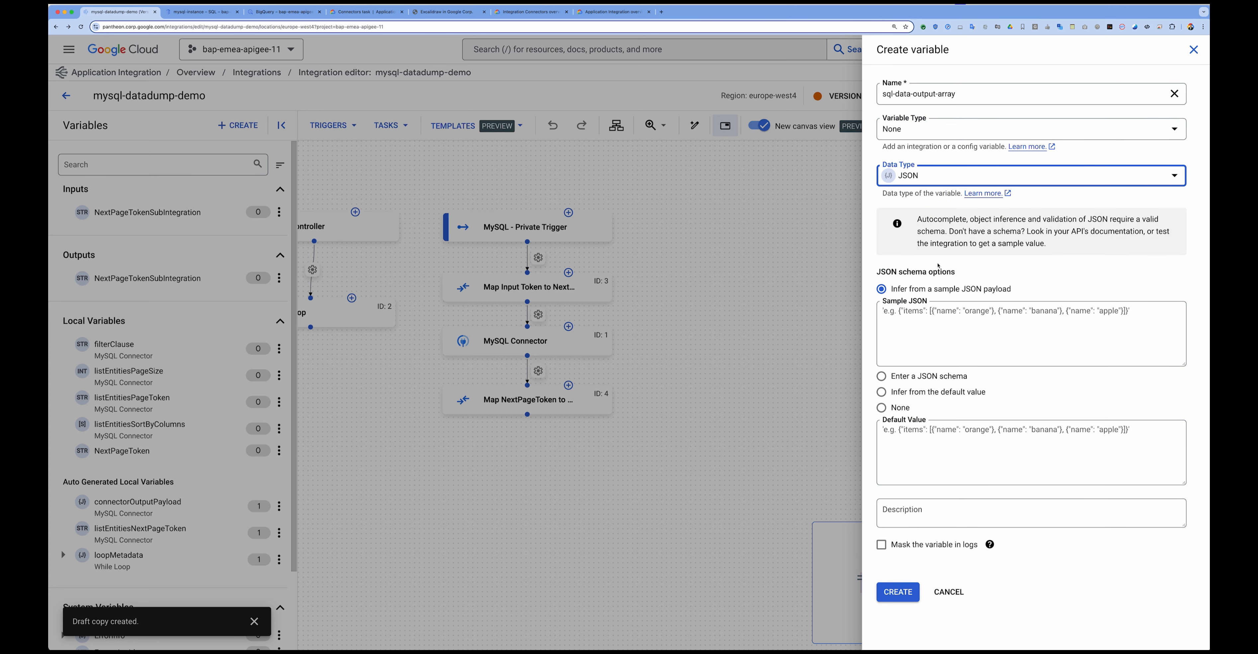
pyautogui.click(901, 592)
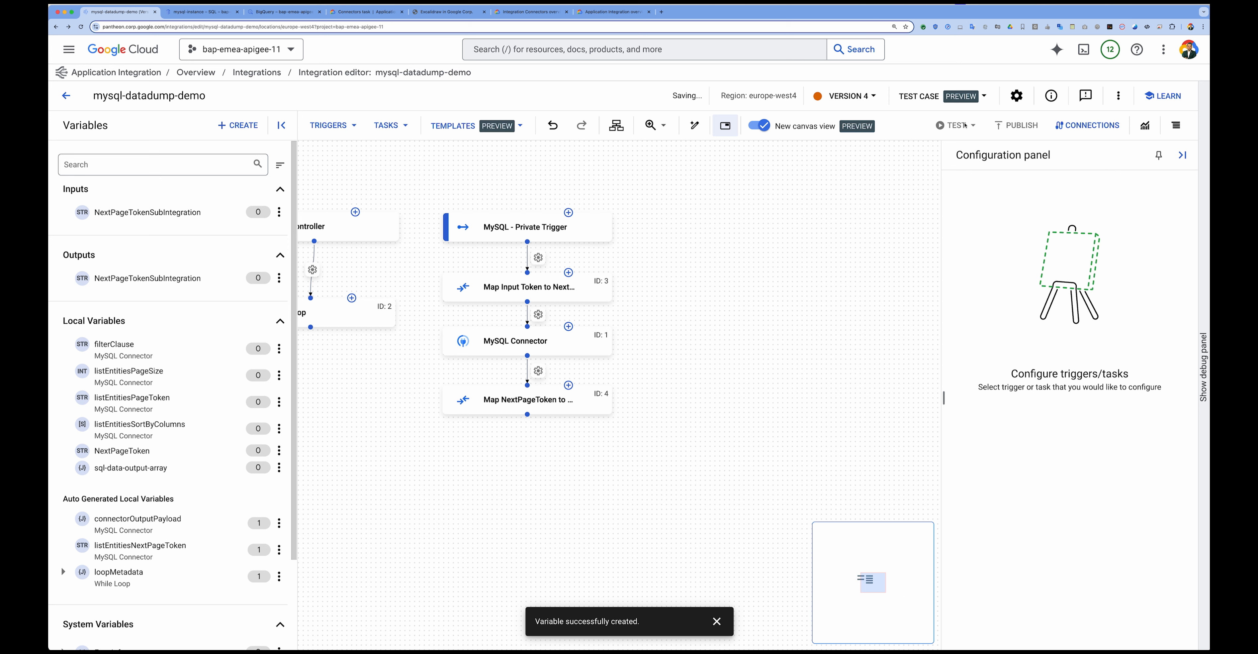
# - Map the MySQL Connector's connectorOutputPayload to sql-data-output-array in the Map NextPageToken to Output task
pyautogui.click(953, 125)
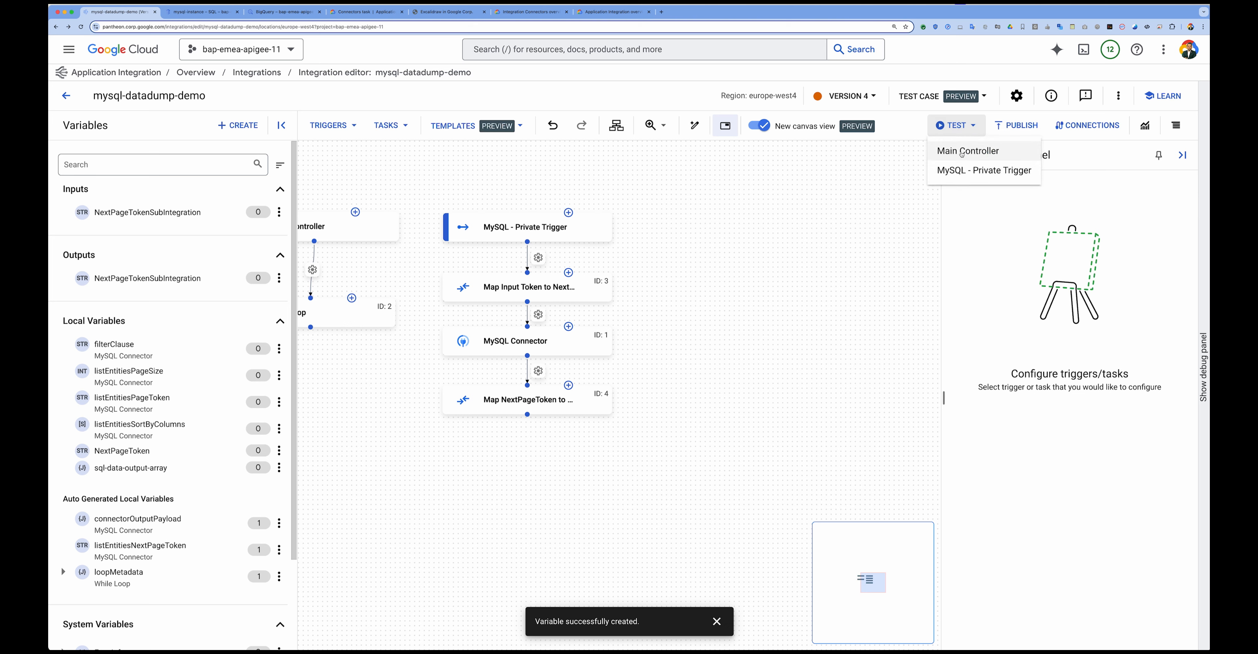
pyautogui.click(536, 415)
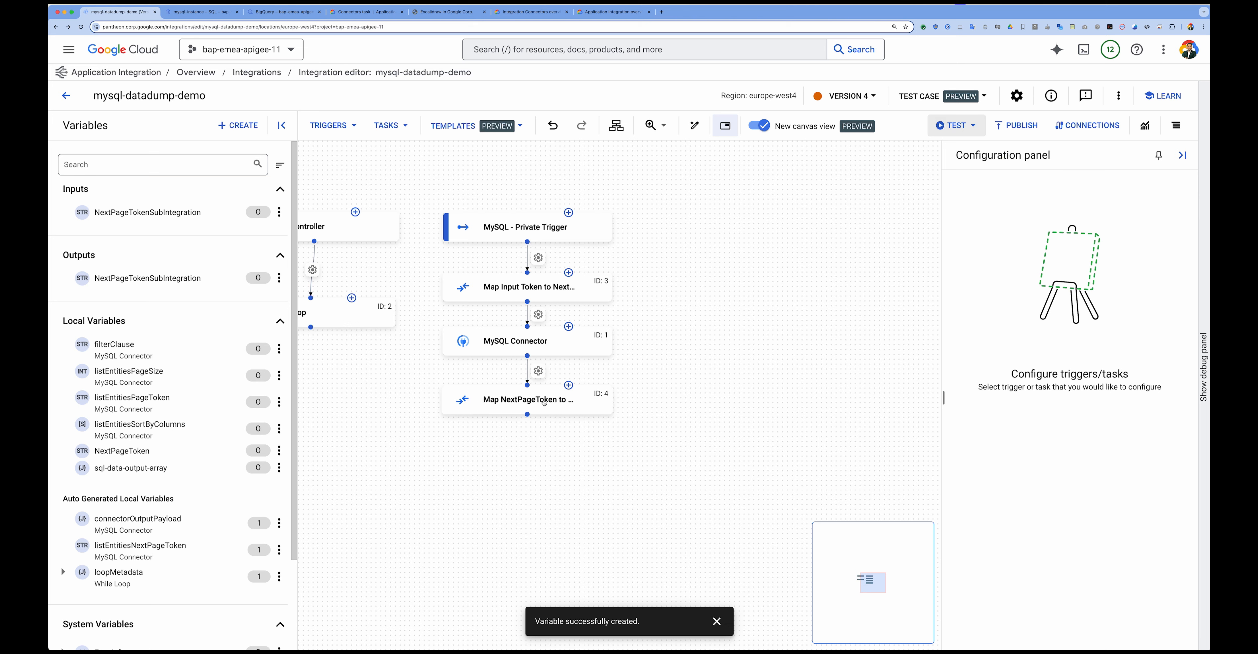
pyautogui.click(515, 403)
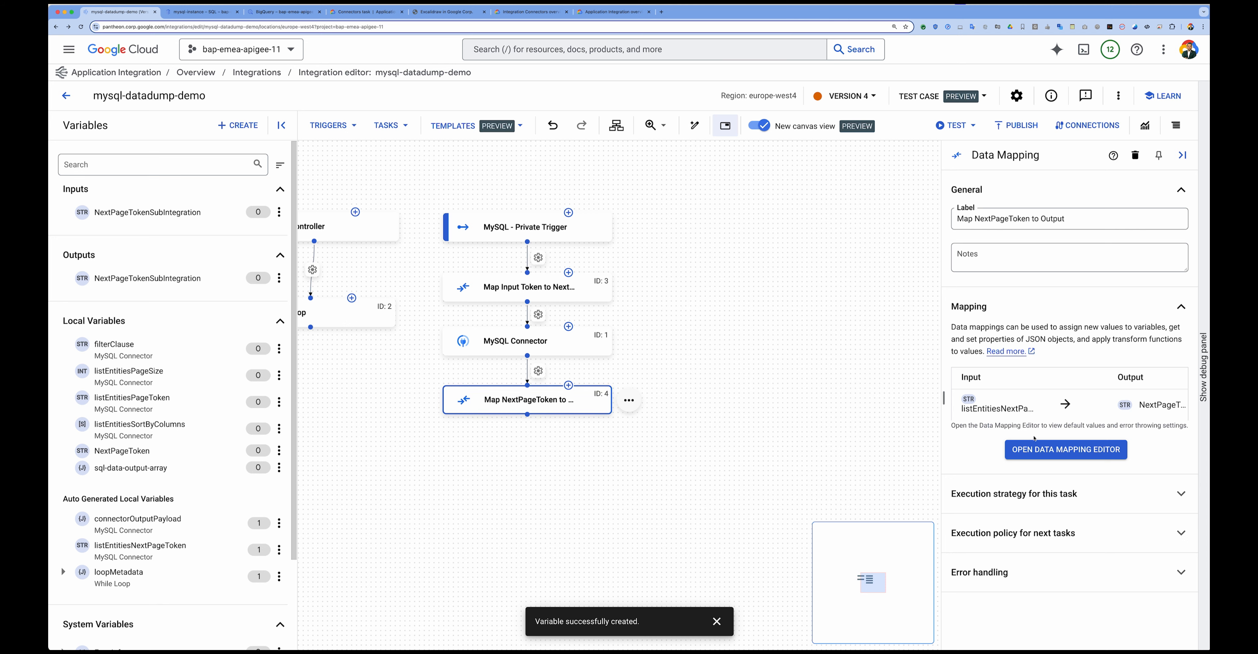
pyautogui.click(1066, 449)
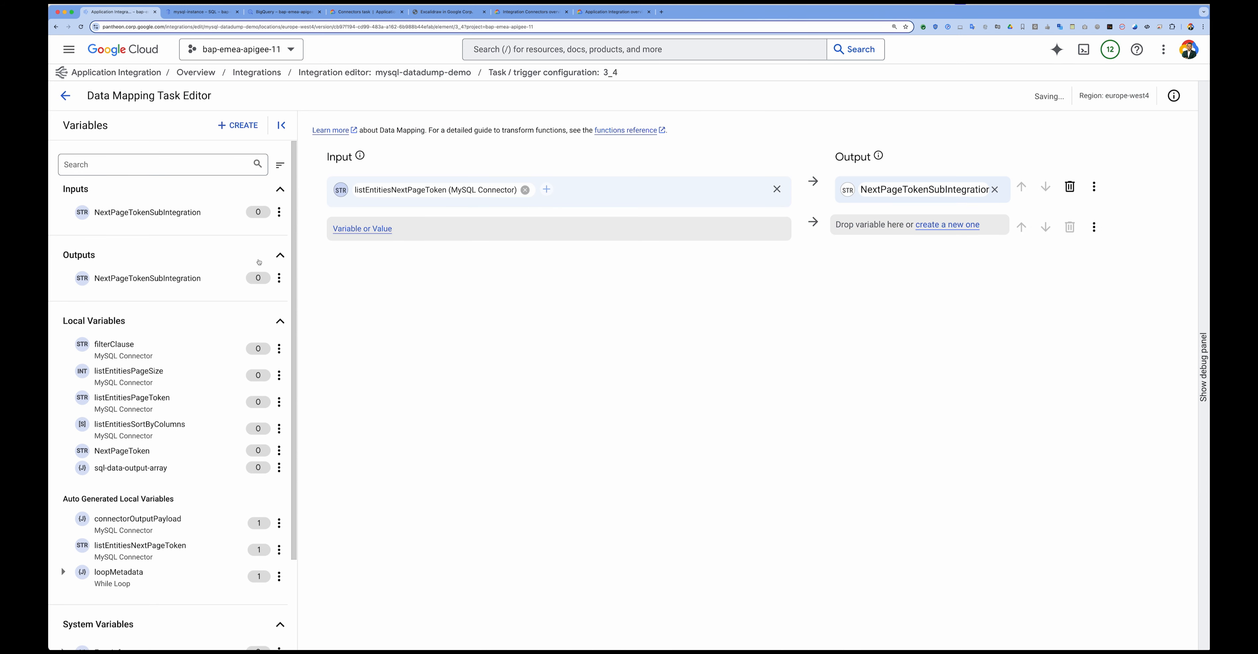
pyautogui.moveTo(118, 469); pyautogui.dragTo(862, 226)
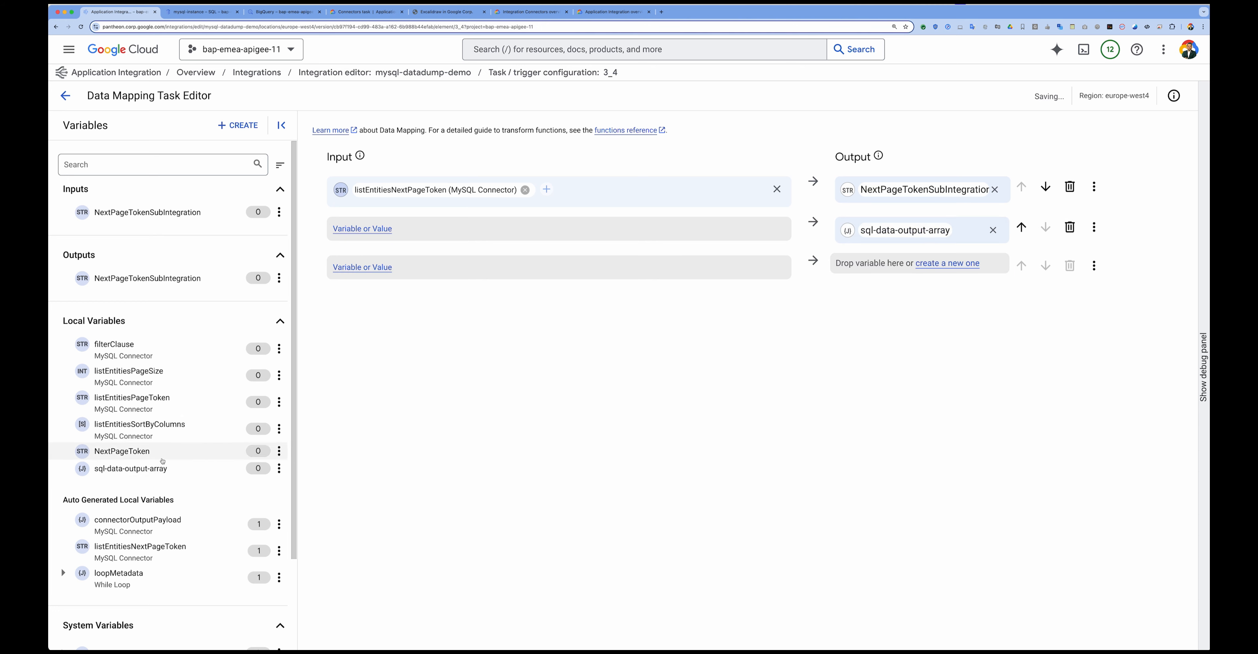
pyautogui.scroll(-1, 142, 392)
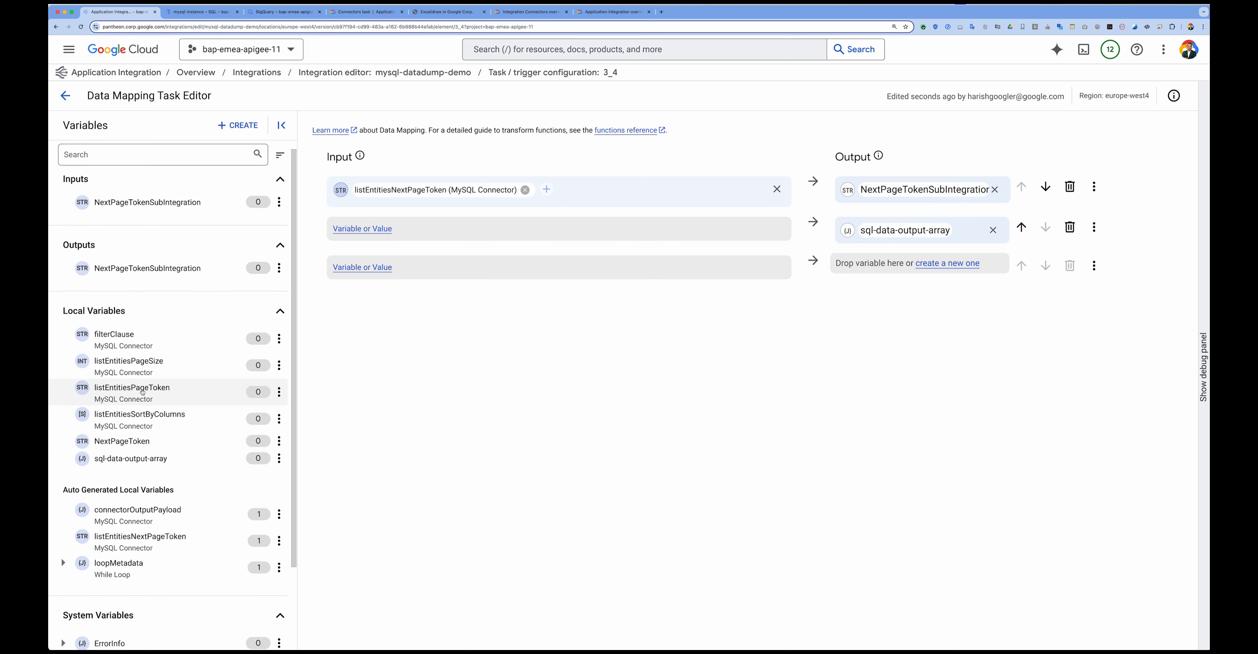
pyautogui.scroll(-1, 142, 392)
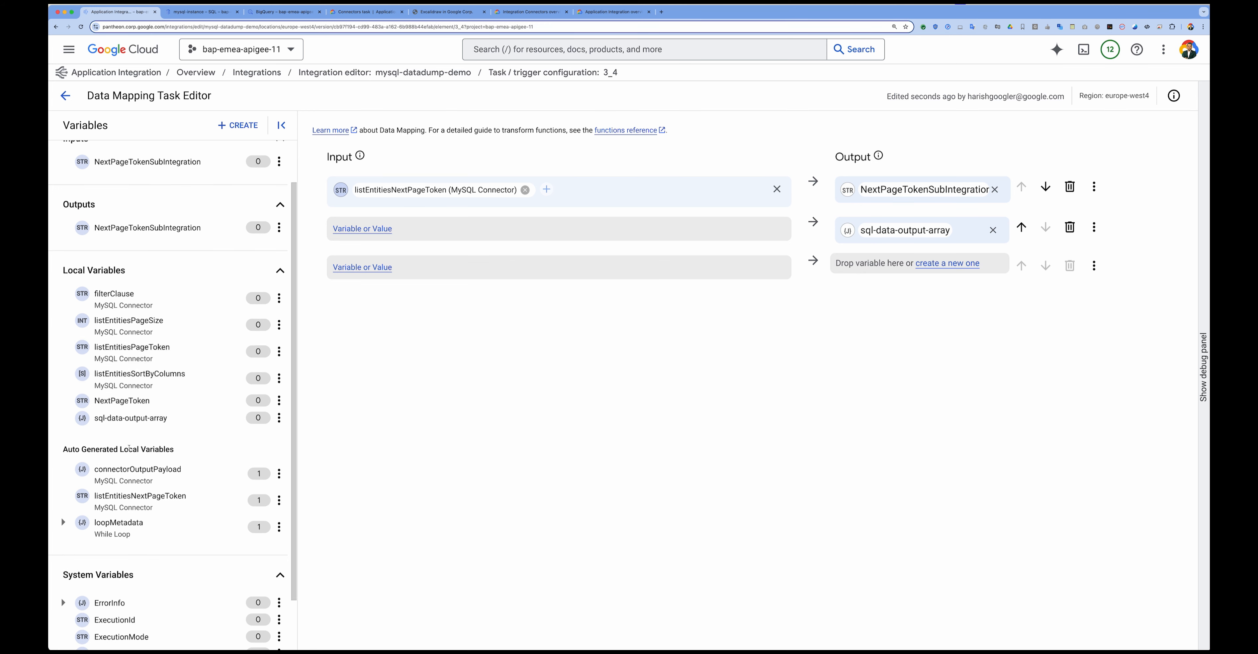
pyautogui.moveTo(125, 474); pyautogui.dragTo(387, 229)
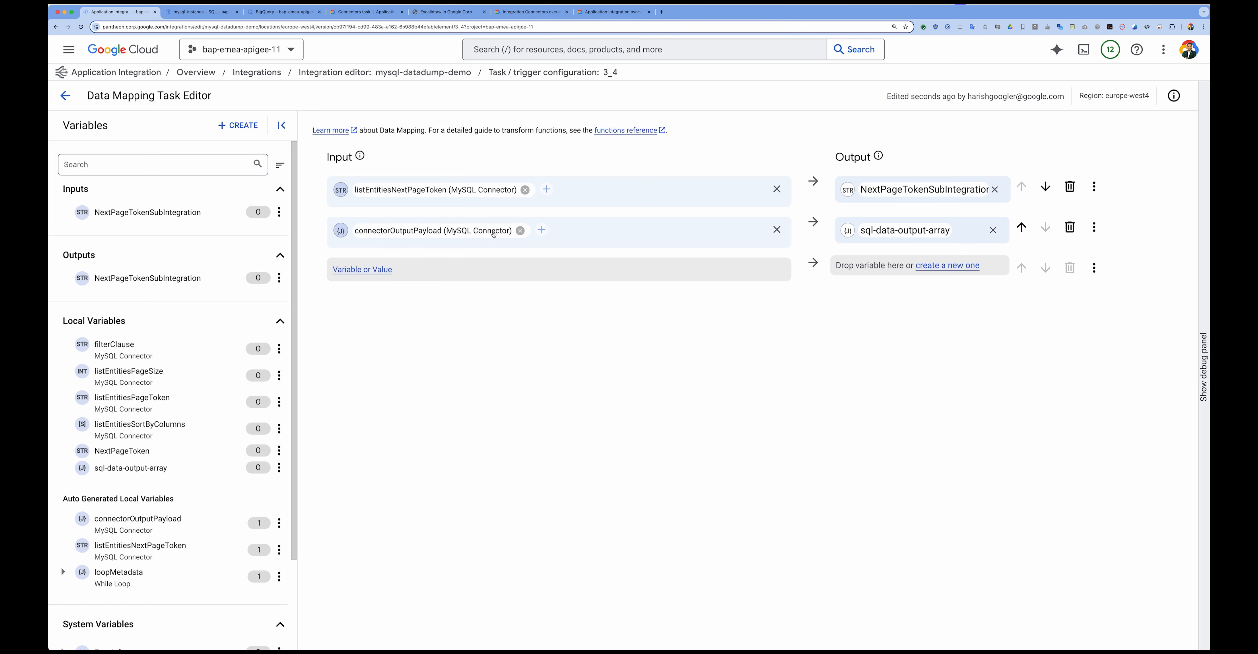
pyautogui.click(65, 95)
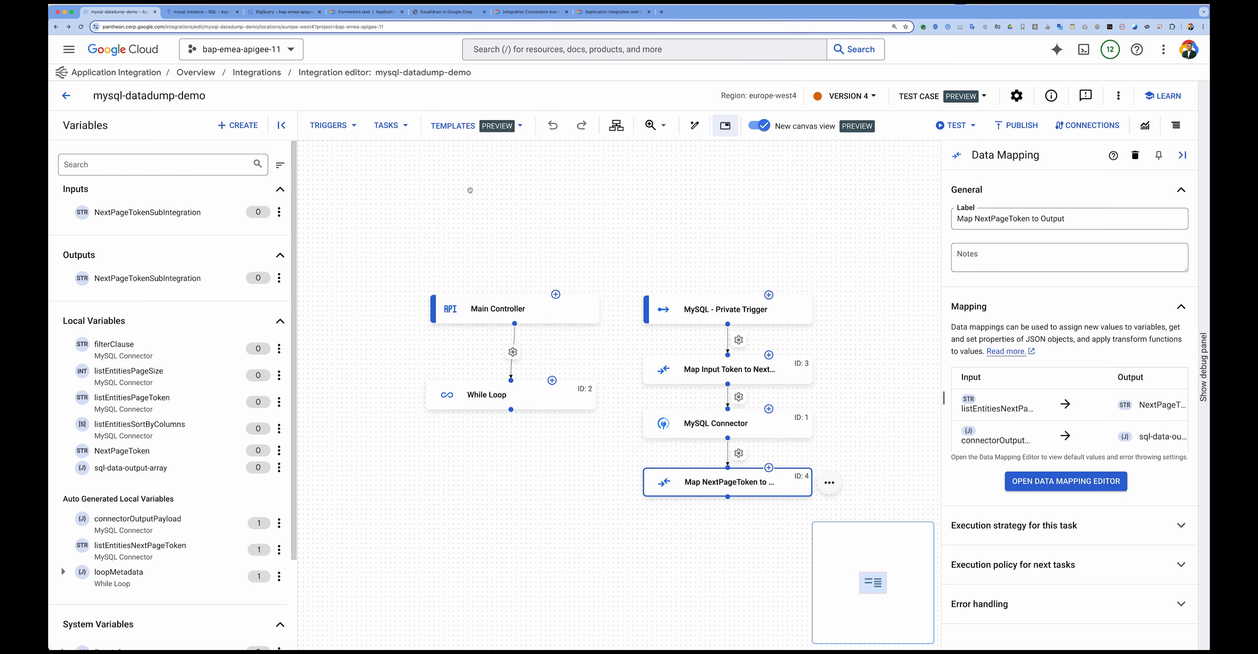
# - Publish the integration version and run a test with the Main Controller trigger
pyautogui.click(1008, 128)
pyautogui.click(698, 400)
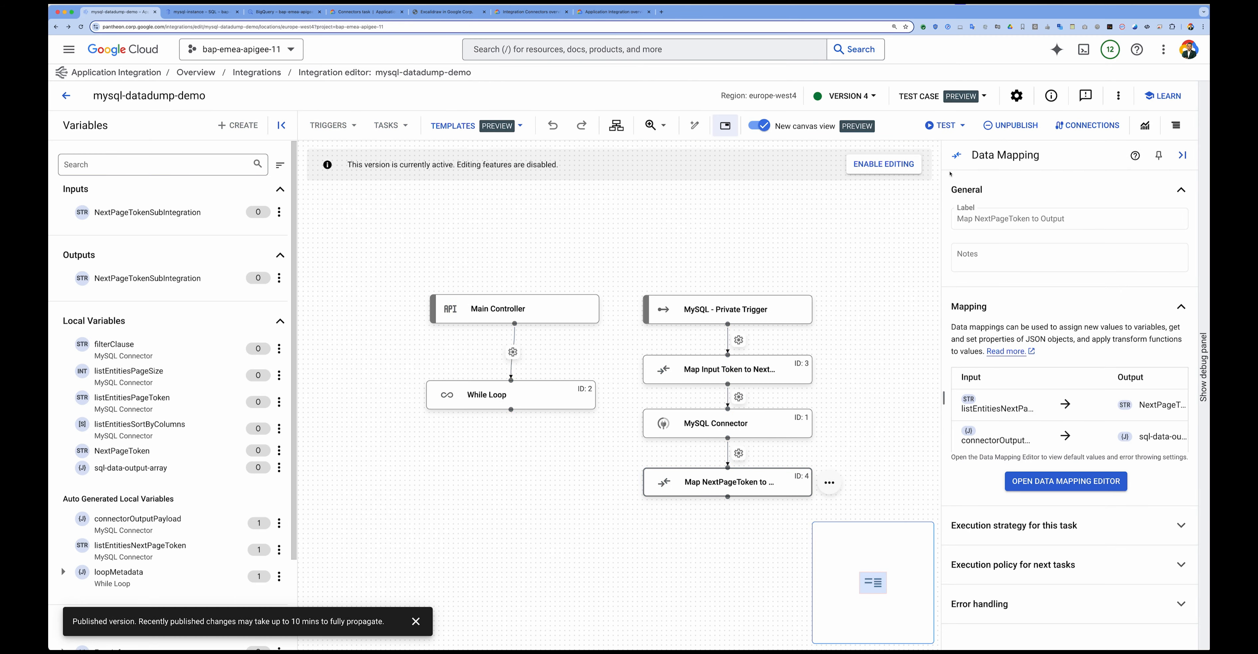
pyautogui.click(960, 127)
pyautogui.click(950, 151)
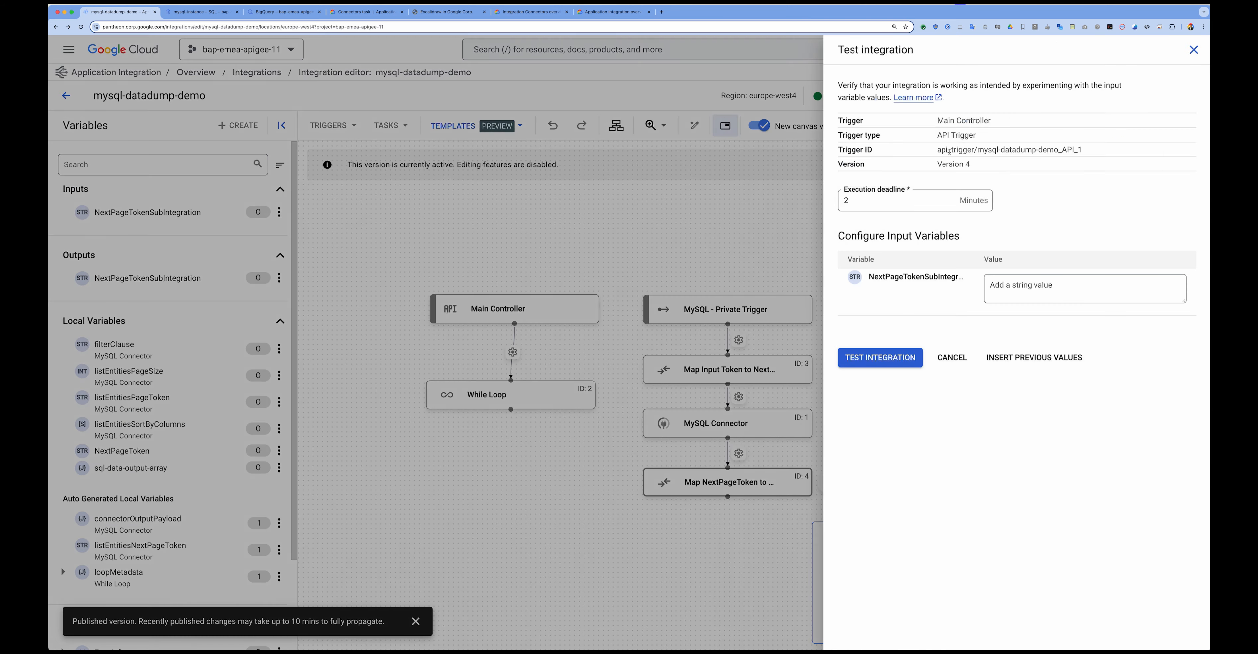
pyautogui.click(901, 351)
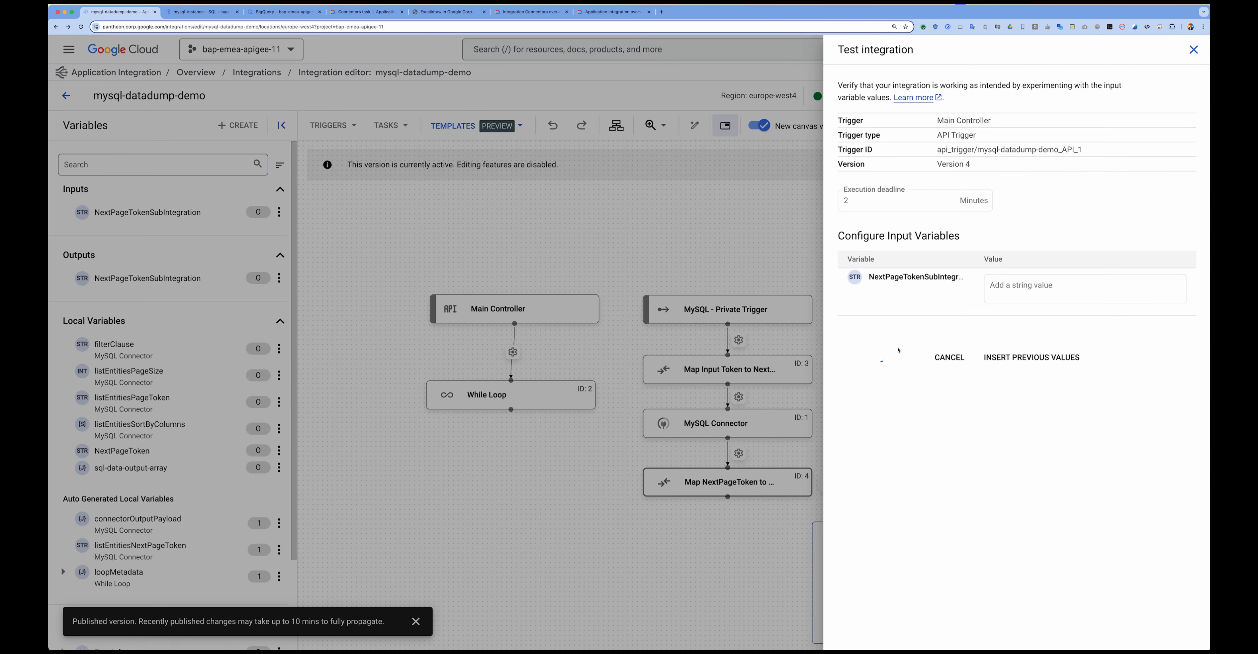
# - View the test run's execution logs and examine sql-data-output-array under Map NextPageToken to Output in the While Loop's Iteration 1
pyautogui.click(1070, 317)
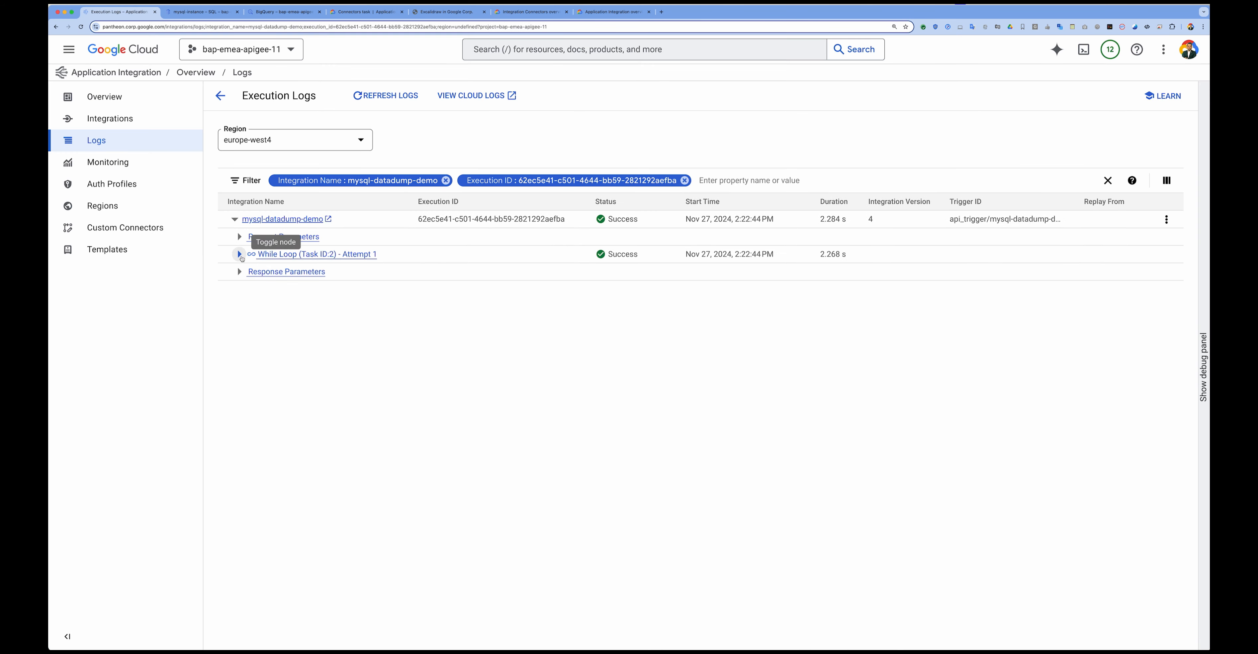
pyautogui.click(239, 254)
pyautogui.click(243, 430)
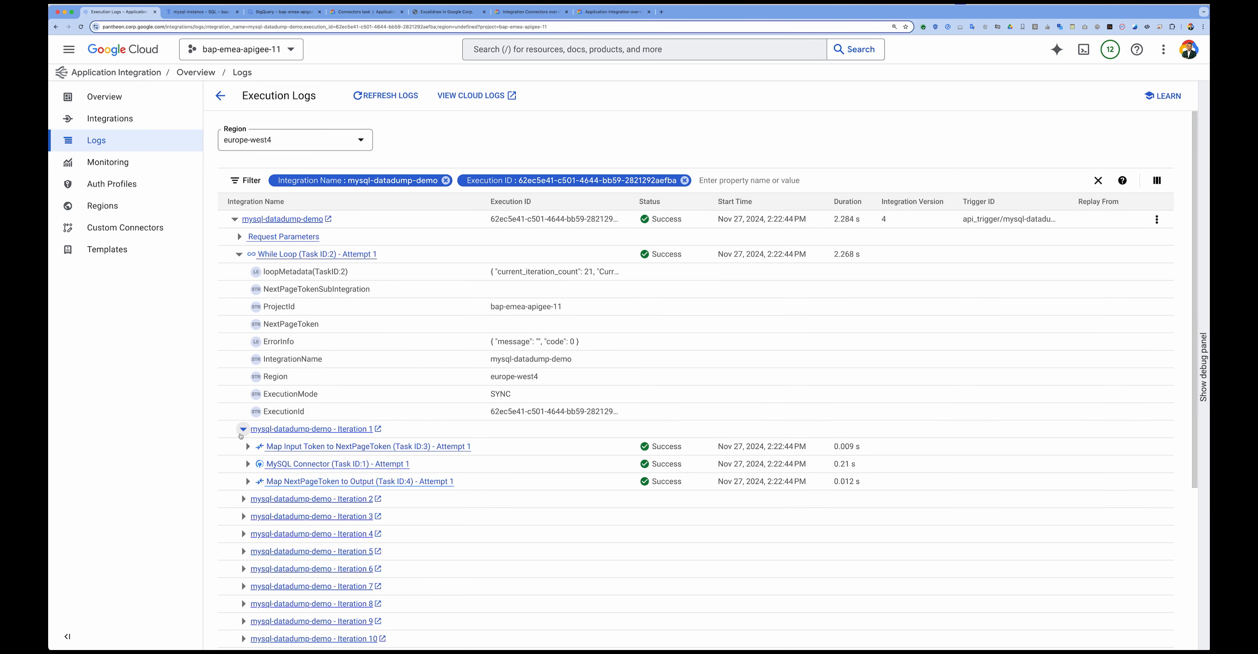
pyautogui.click(248, 482)
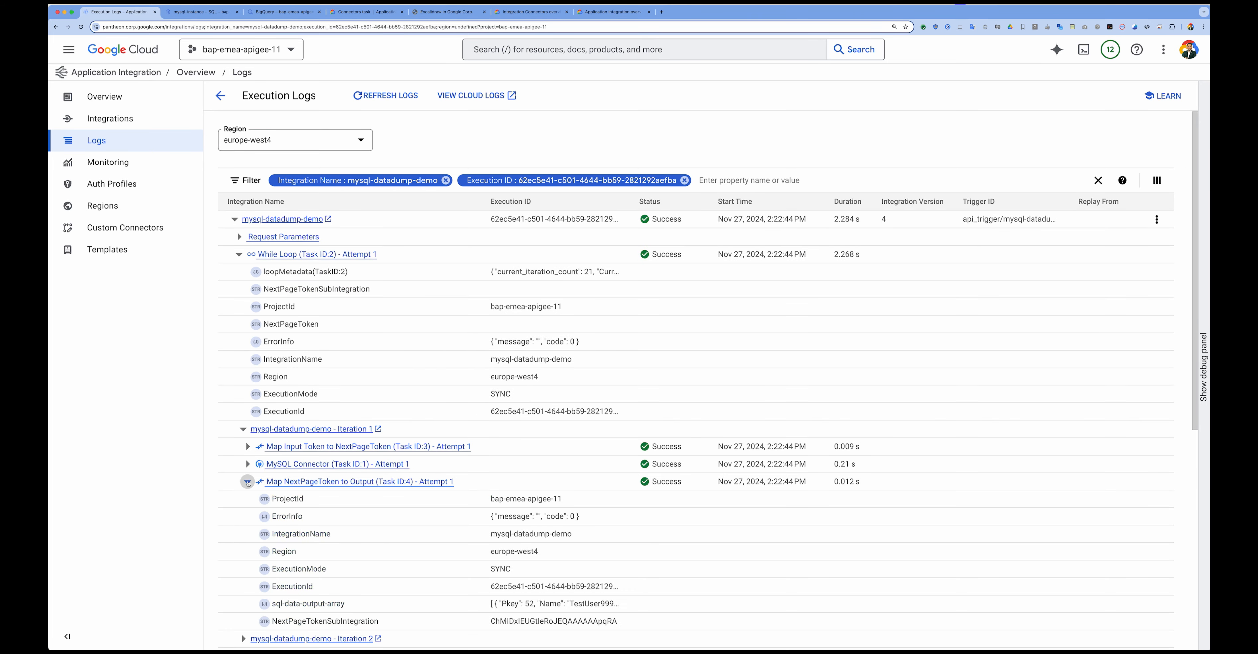
pyautogui.scroll(-2, 248, 484)
pyautogui.scroll(-2, 248, 483)
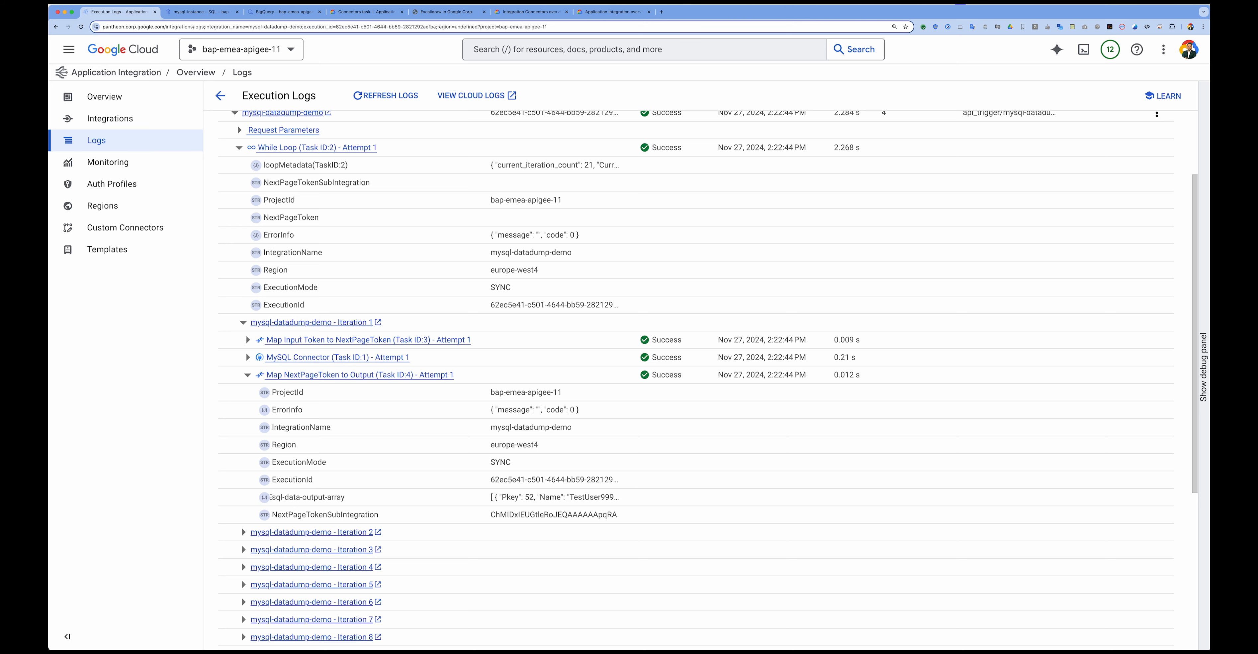
pyautogui.moveTo(270, 497); pyautogui.dragTo(345, 497)
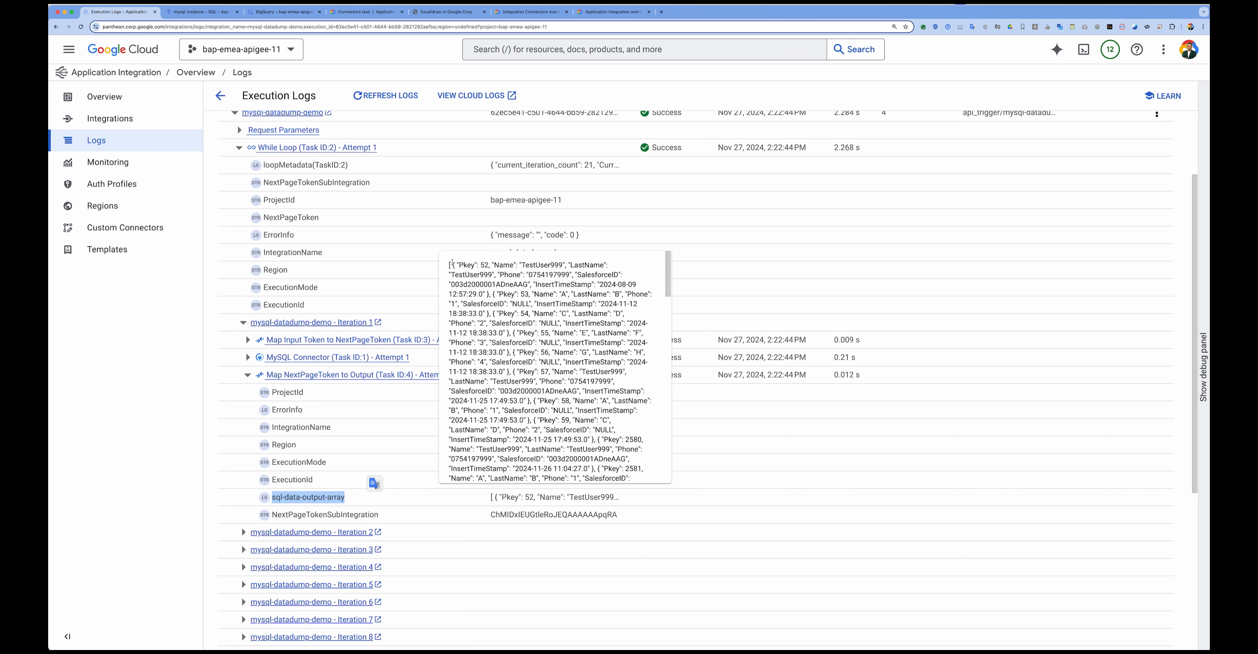
pyautogui.moveTo(453, 265); pyautogui.dragTo(490, 293)
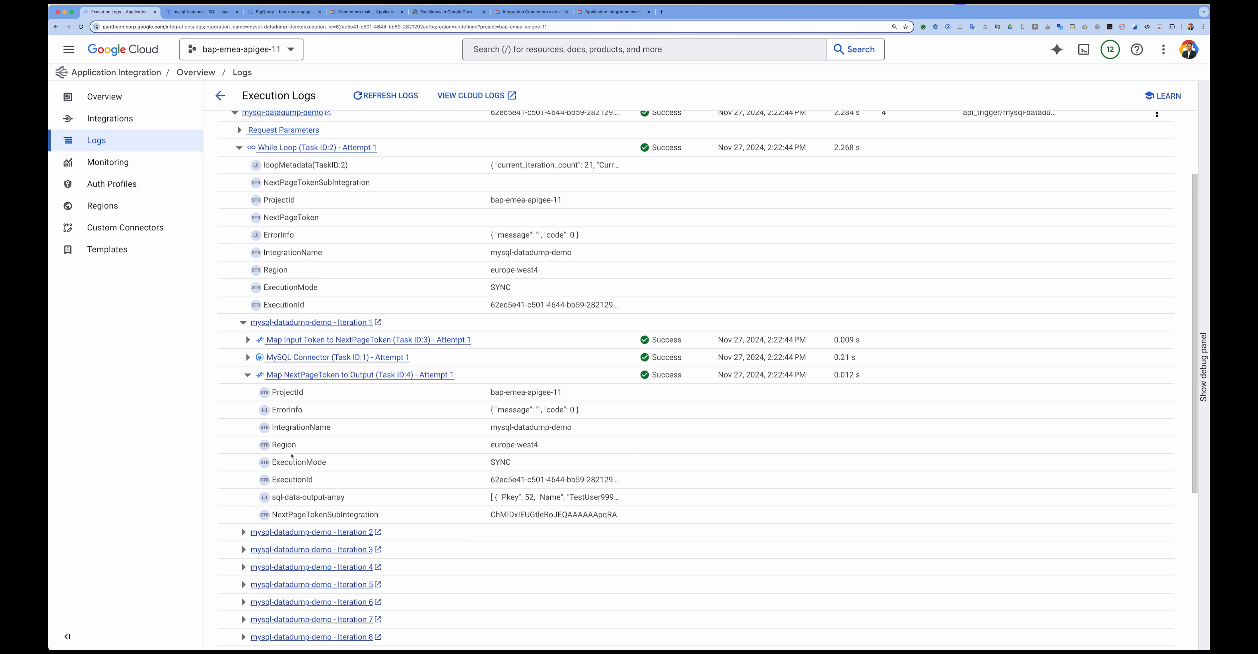
# - Compare the MySQL Connector's output payload in Iteration 1 with the mapped sql-data-output-array
pyautogui.click(248, 358)
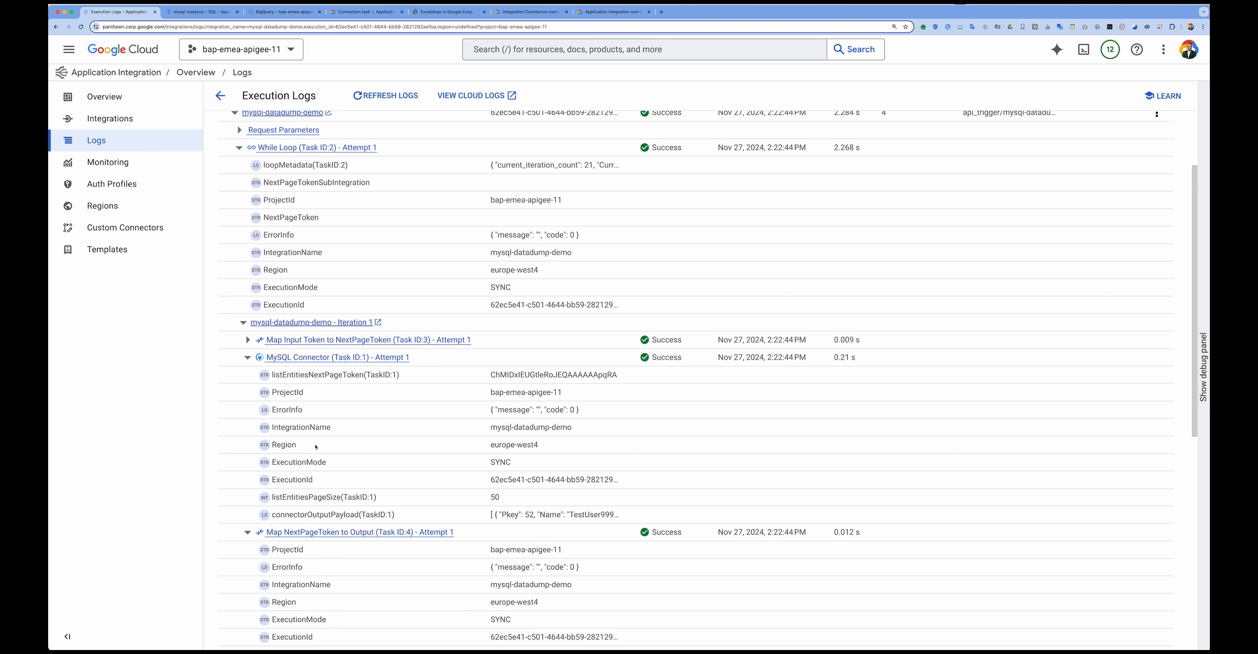
pyautogui.scroll(-3, 316, 488)
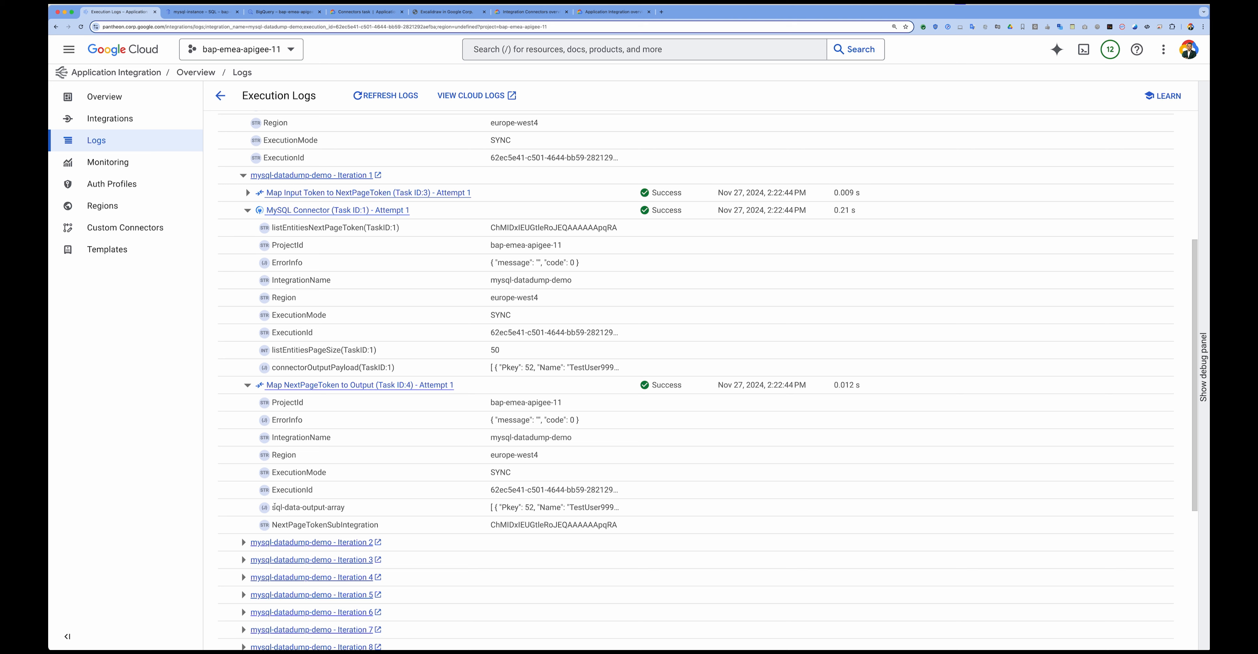
pyautogui.moveTo(274, 507)
pyautogui.mouseDown()
pyautogui.moveTo(347, 508)
pyautogui.moveTo(270, 508)
pyautogui.mouseUp()
pyautogui.click(356, 509)
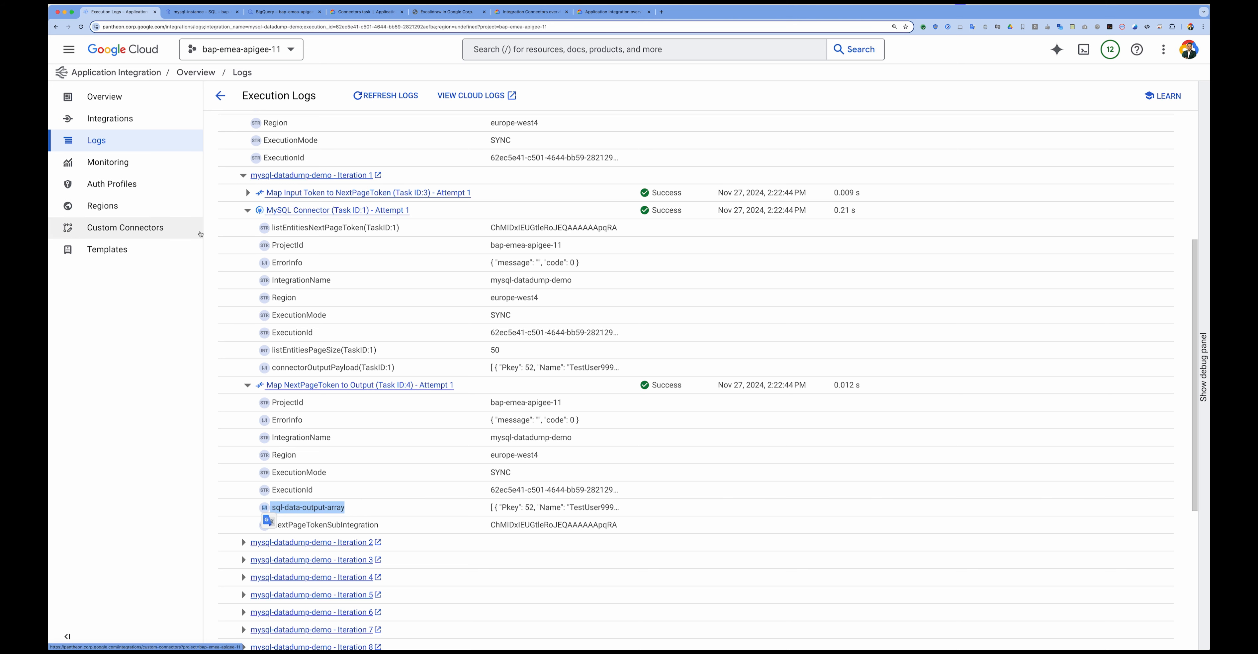
# - Return to the integration editor and enable editing in a new draft version without a version label
pyautogui.click(220, 95)
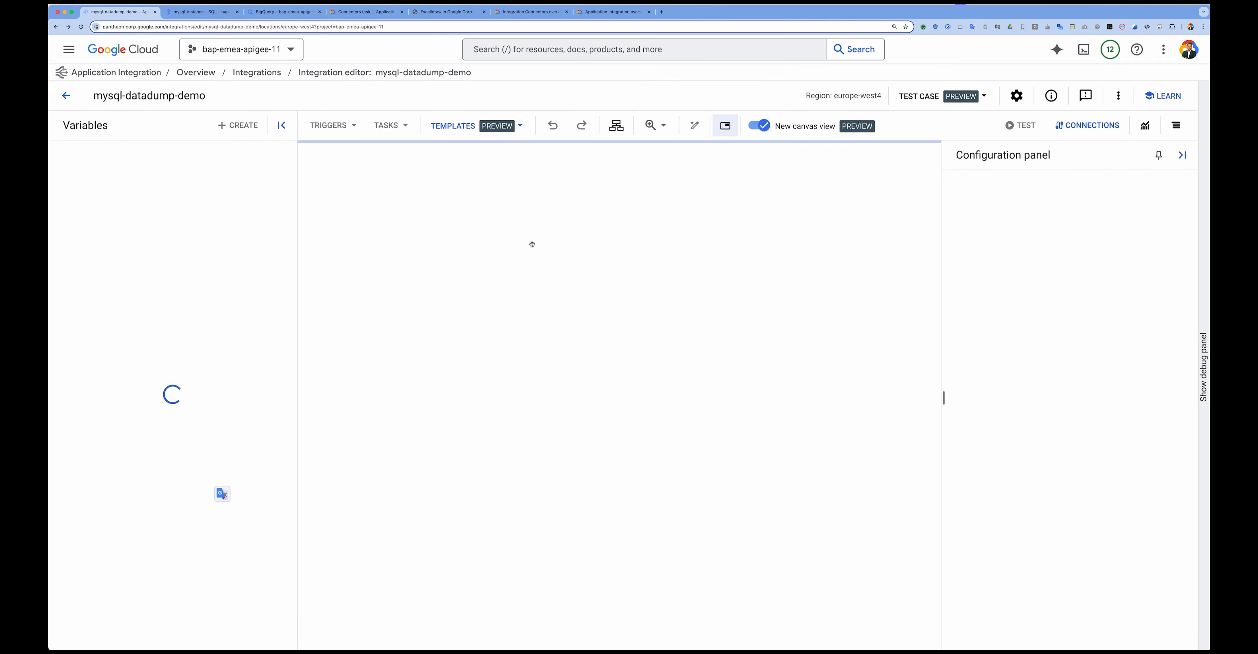
pyautogui.click(885, 165)
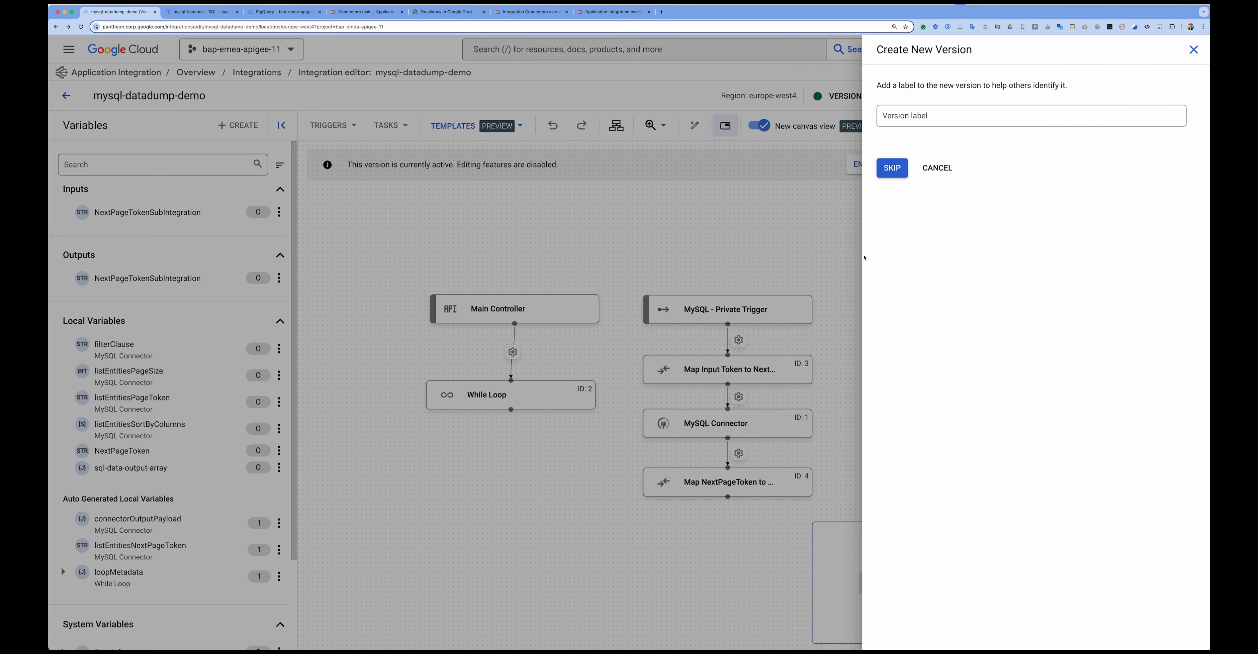
pyautogui.click(893, 168)
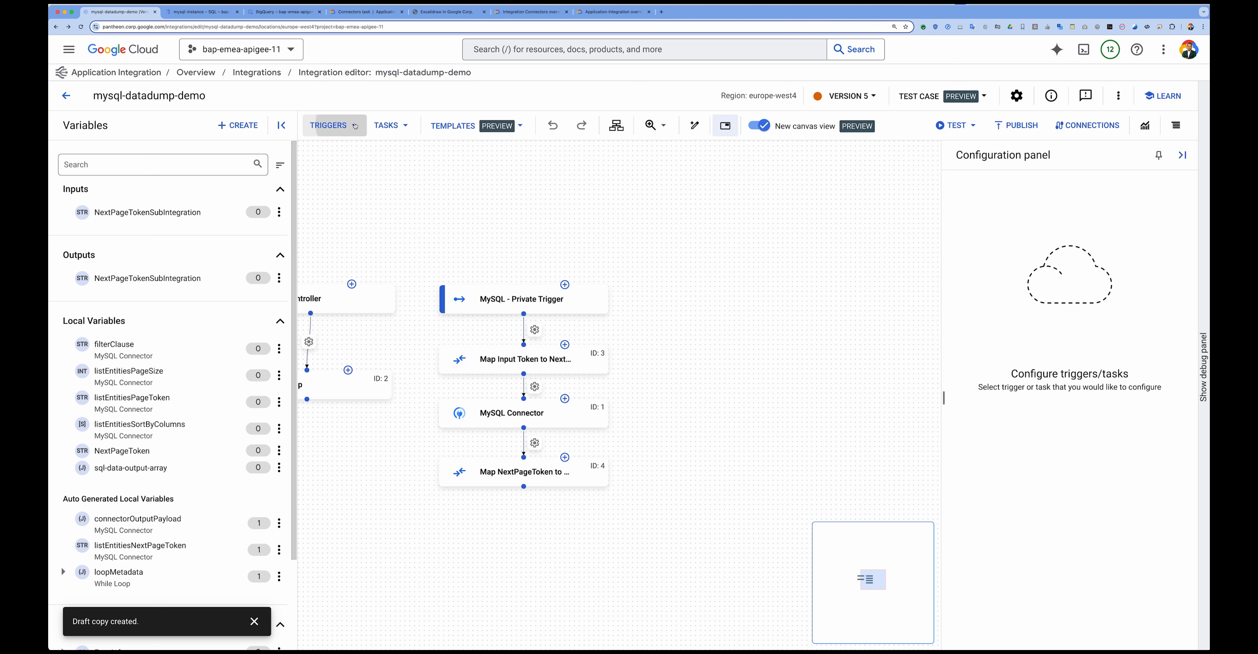
# - Add a Private Trigger beside the MySQL - Private Trigger and label it "Write to BQ - Private Trigger"
pyautogui.click(332, 125)
pyautogui.click(374, 327)
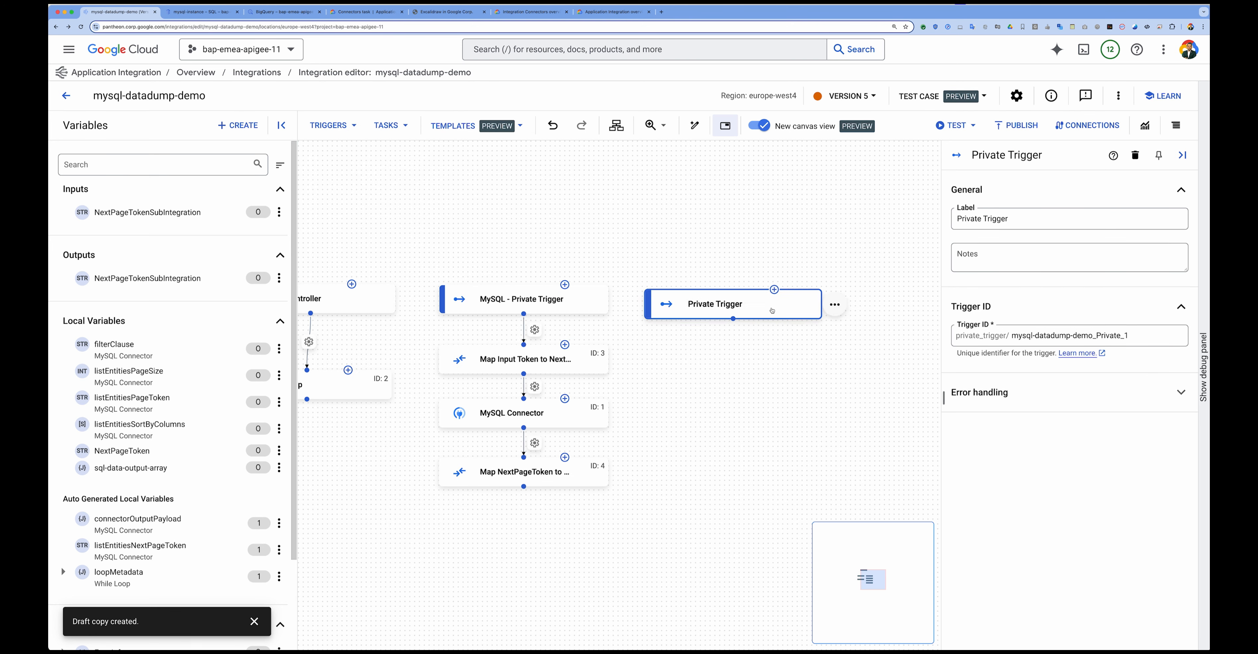
pyautogui.click(775, 313)
pyautogui.click(957, 218)
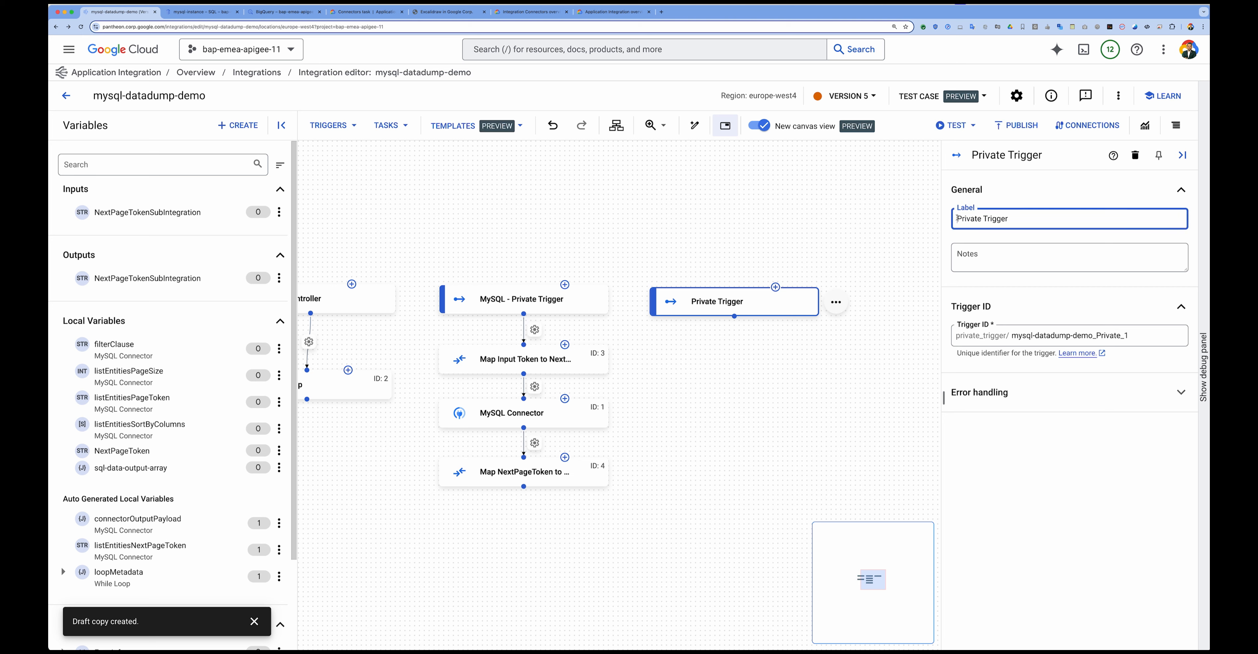
pyautogui.write('Write to BQ -')
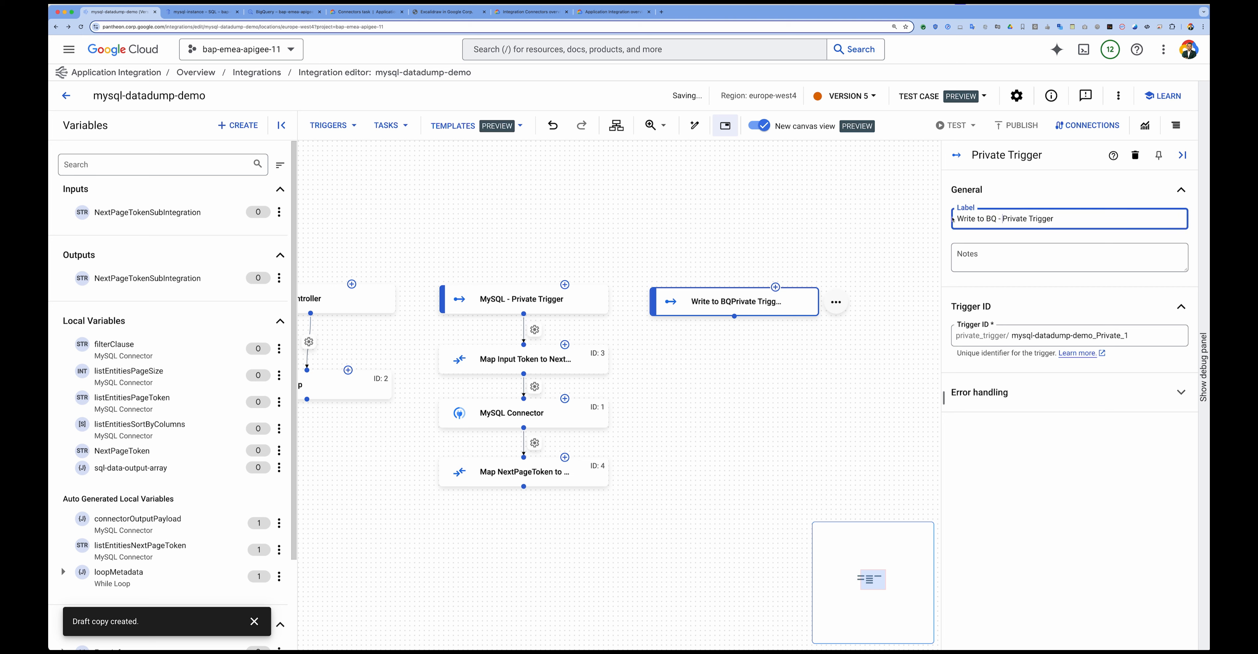
pyautogui.click(777, 345)
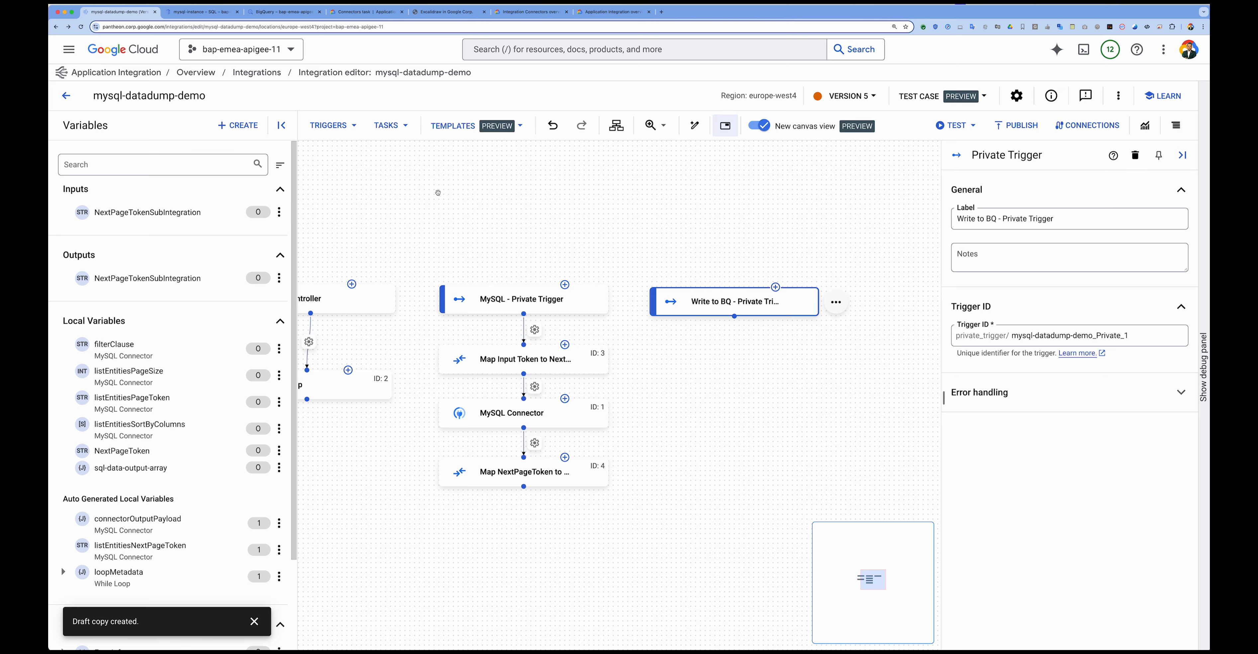
# - Start a new variable named sql-data-input with variable type Input to Integration and data type JSON
pyautogui.click(258, 128)
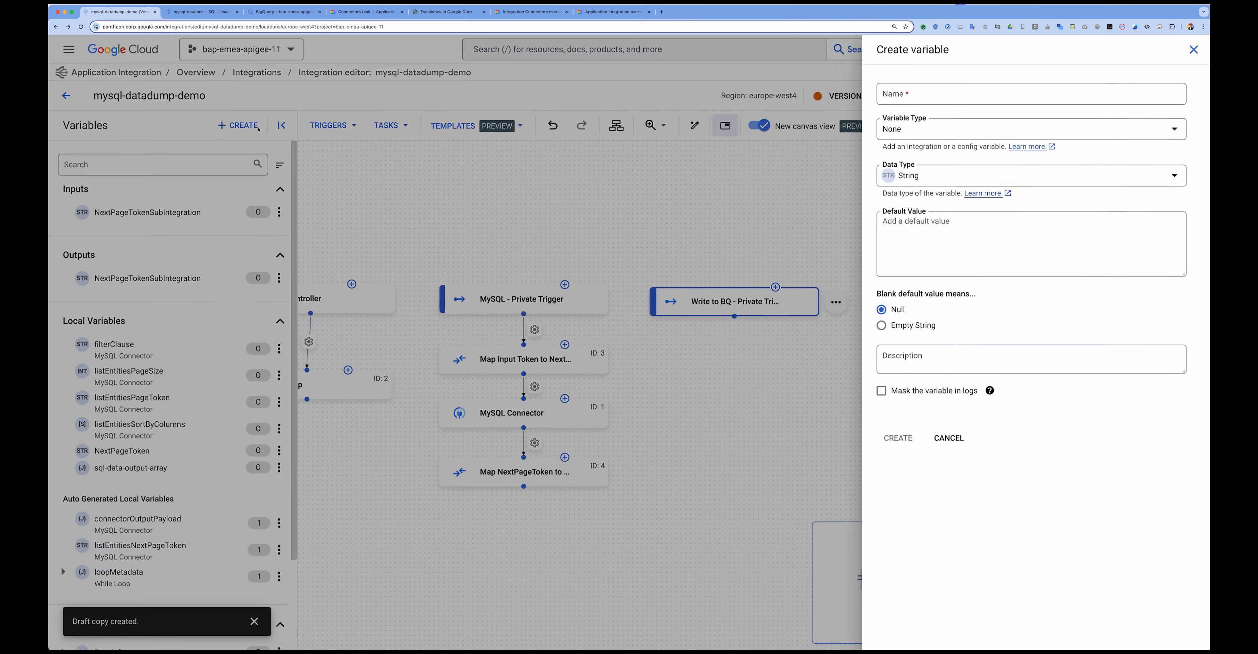
pyautogui.click(910, 94)
pyautogui.write('sql')
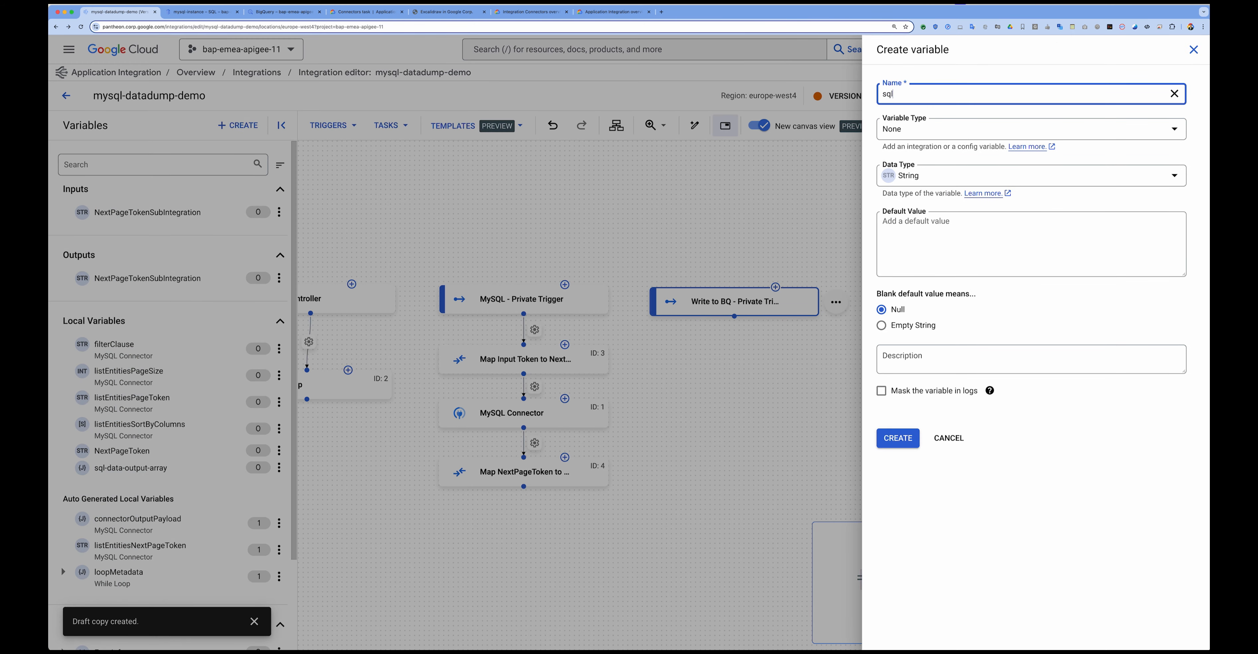
pyautogui.write('-data-input')
pyautogui.click(909, 132)
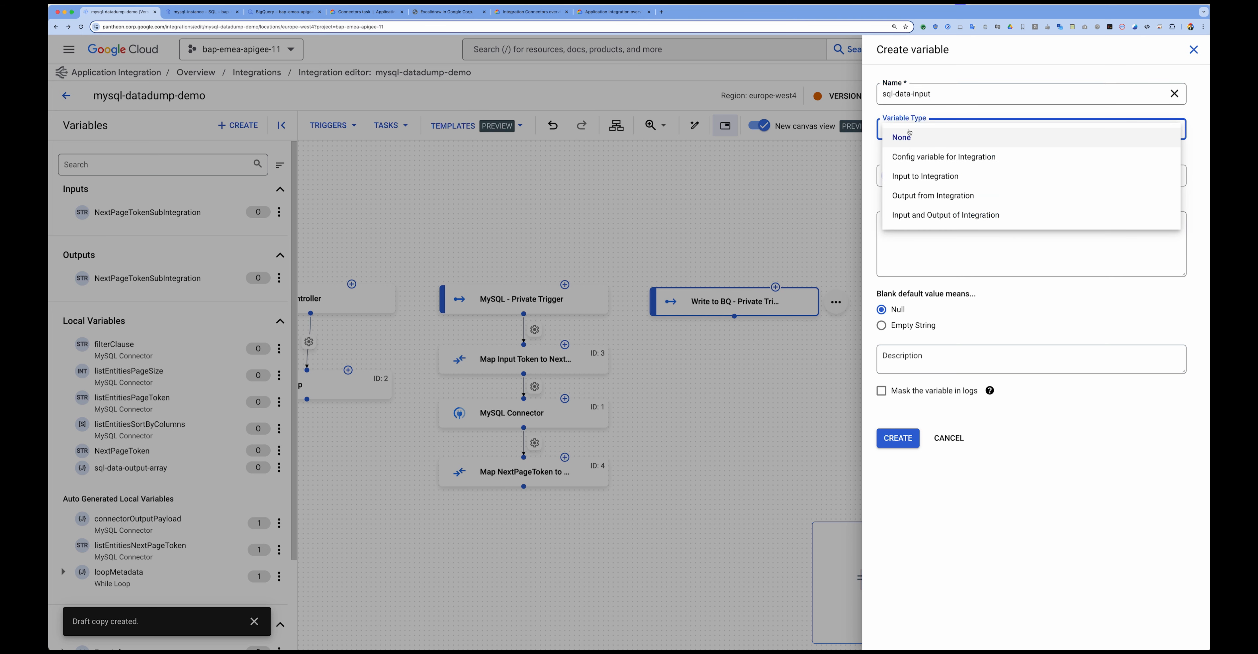
pyautogui.click(910, 175)
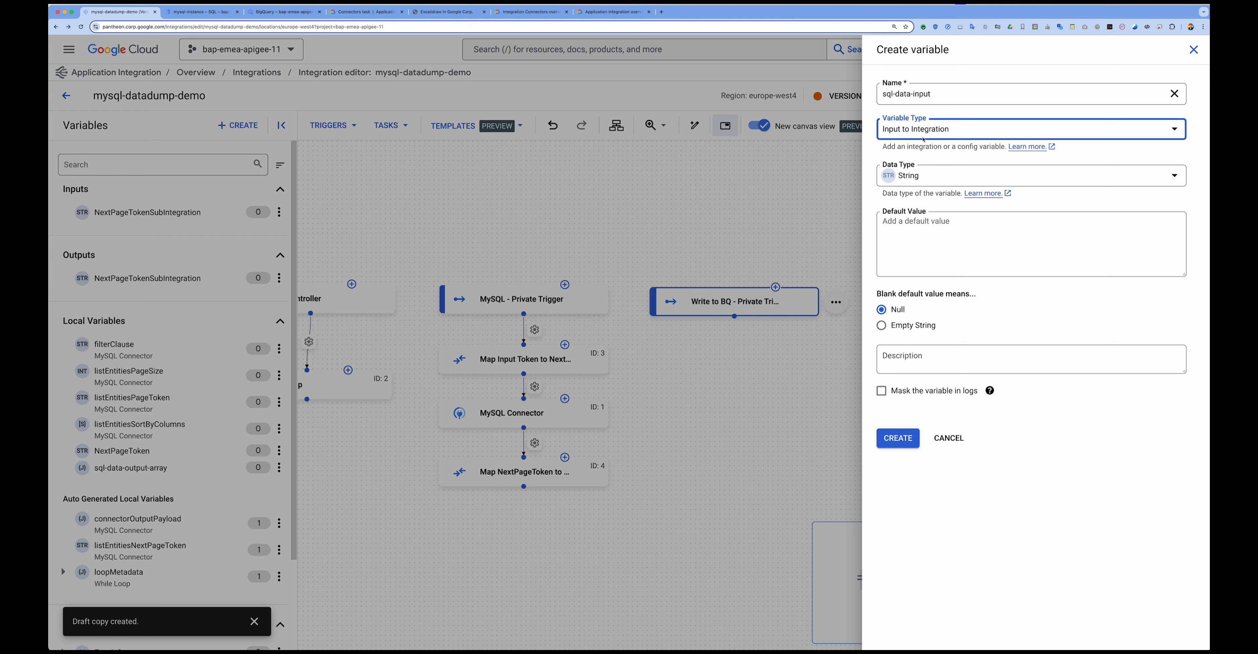
pyautogui.click(917, 180)
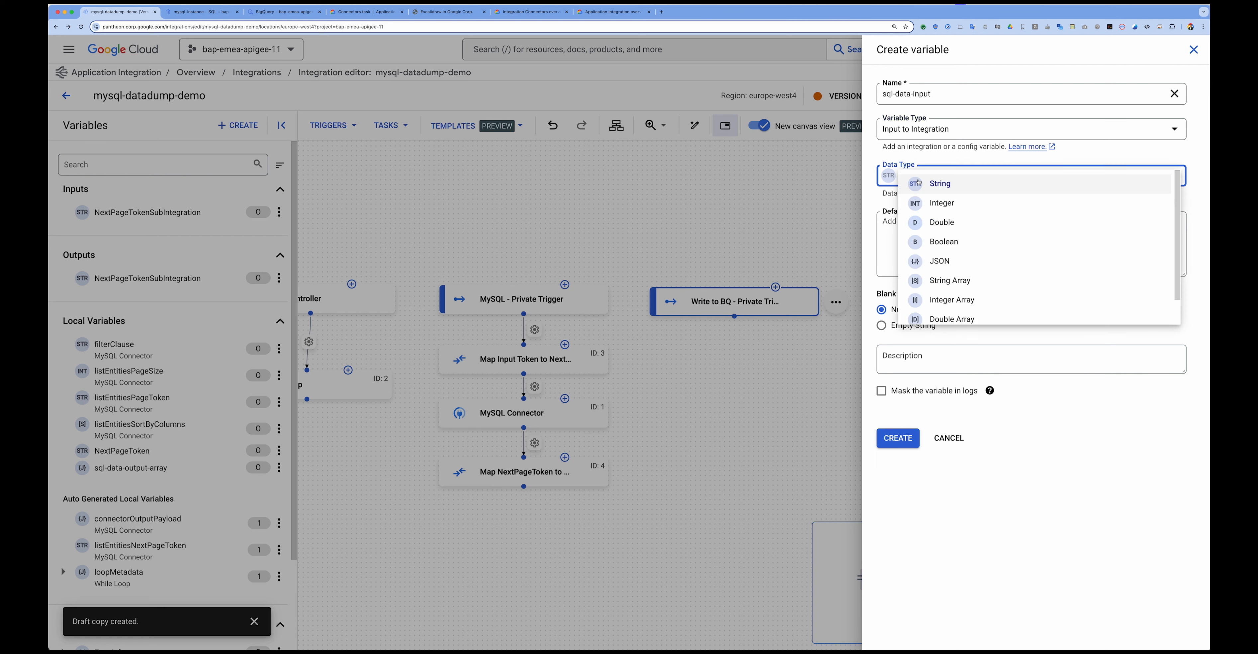
pyautogui.click(936, 262)
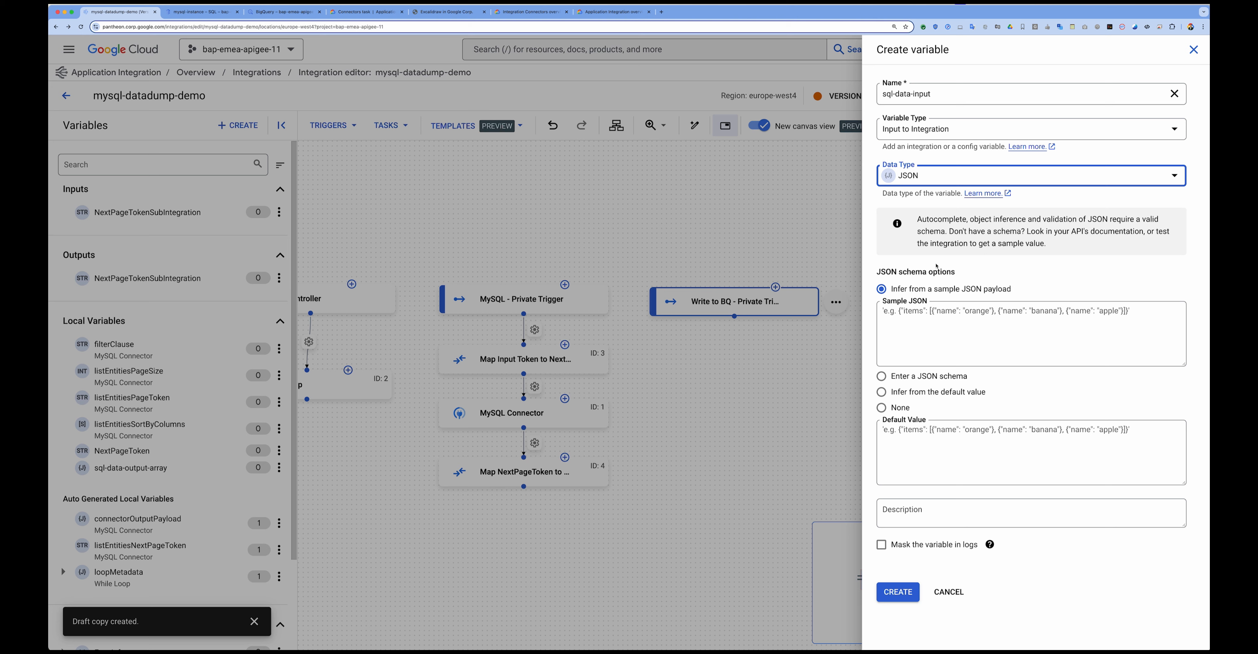
# - Paste the copied MySQL record as sample JSON without its trailing comma, set the default value to {}, and create the variable
pyautogui.click(906, 316)
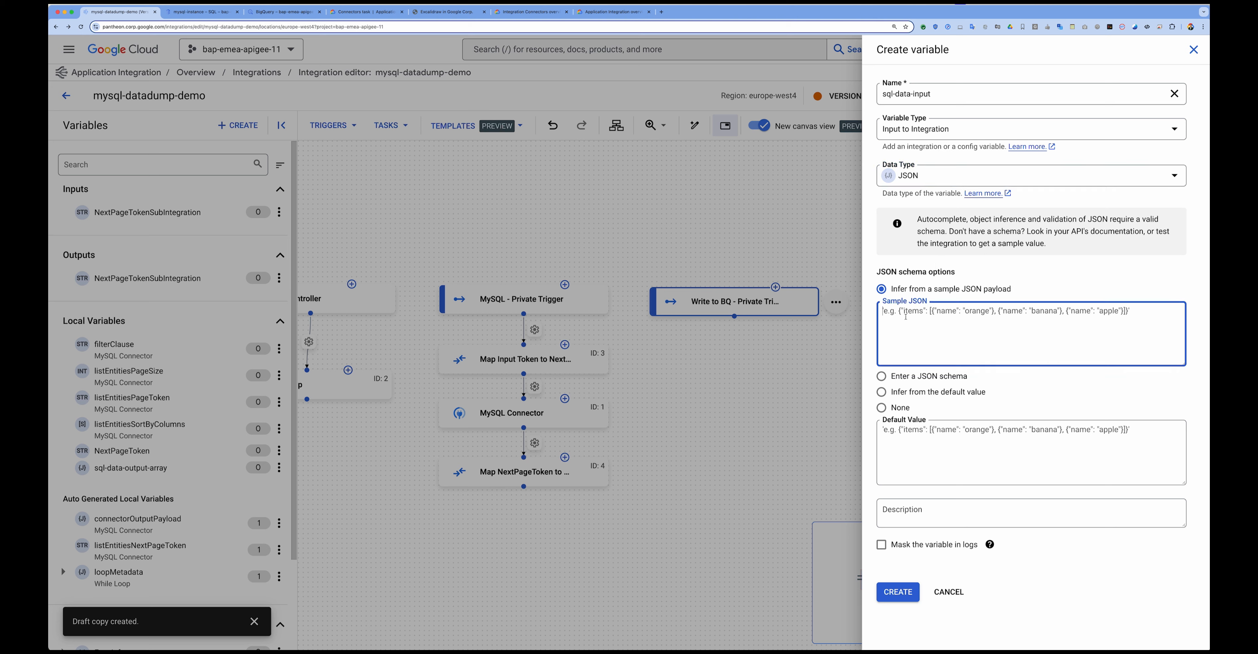
pyautogui.press('super+v')
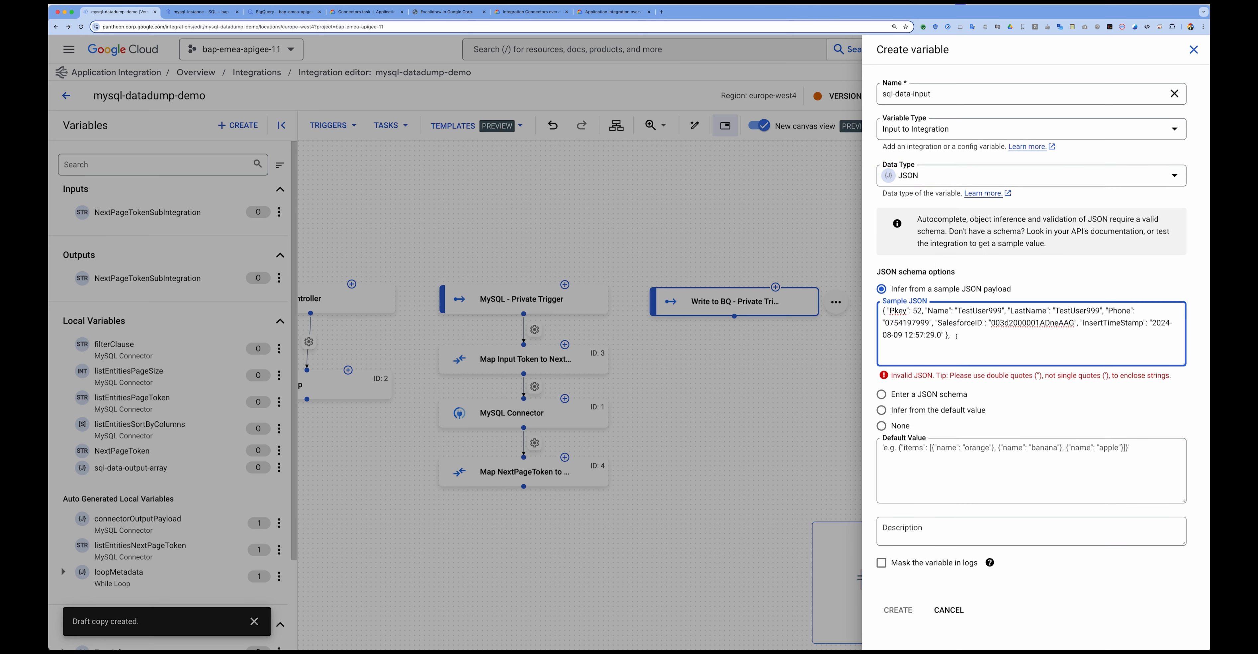
pyautogui.press('BackSpace')
pyautogui.moveTo(950, 337); pyautogui.dragTo(876, 312)
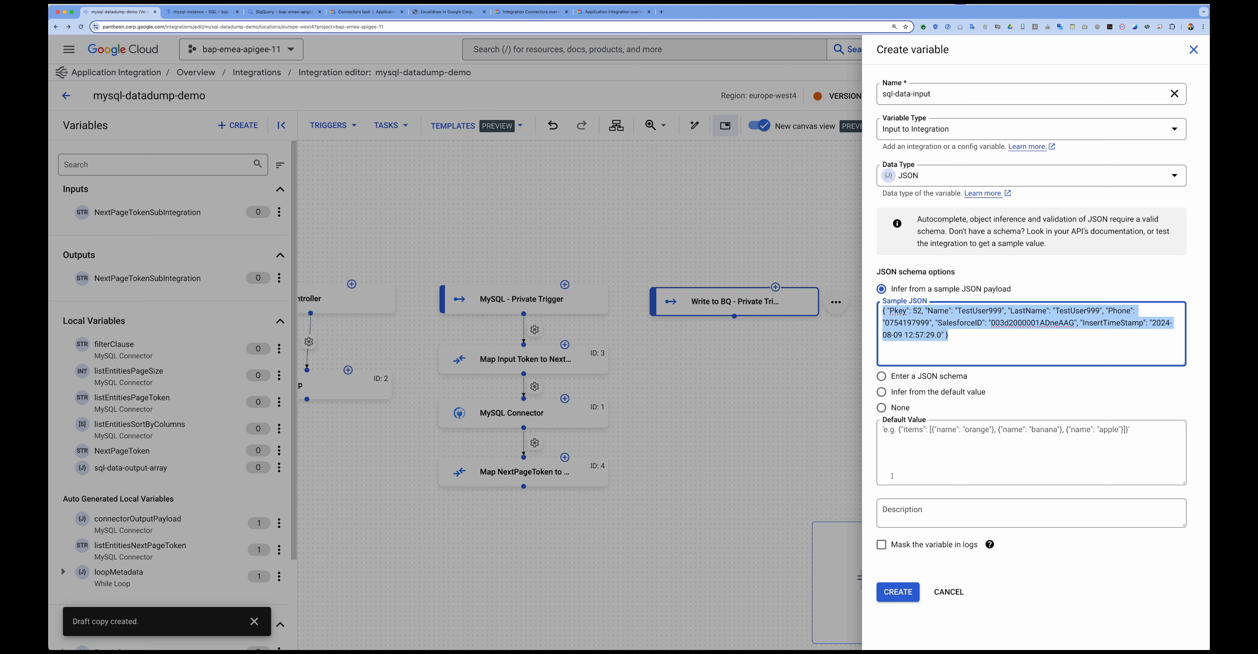
pyautogui.click(907, 456)
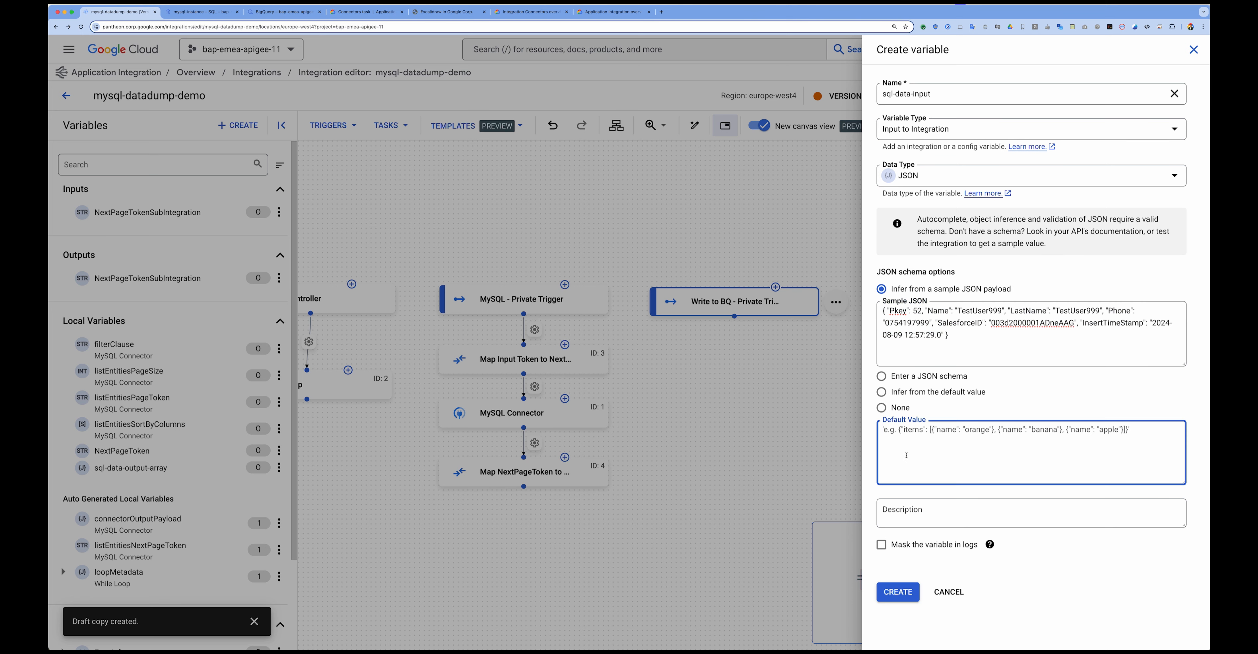
pyautogui.write('{}')
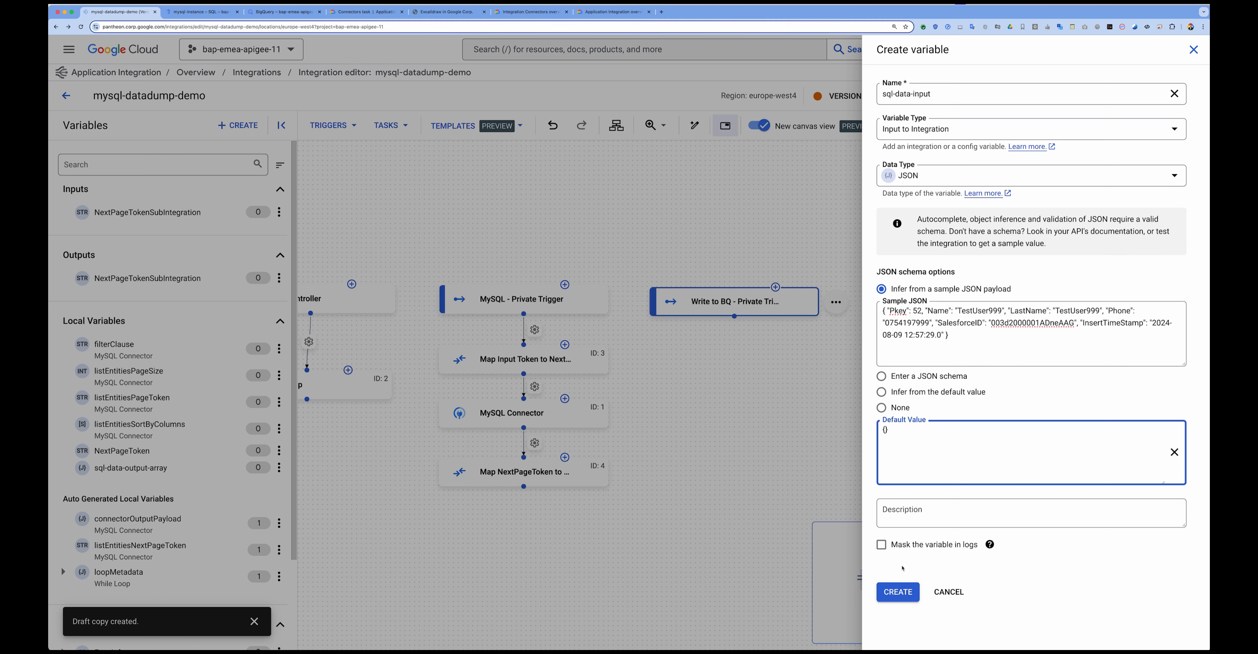
pyautogui.click(899, 592)
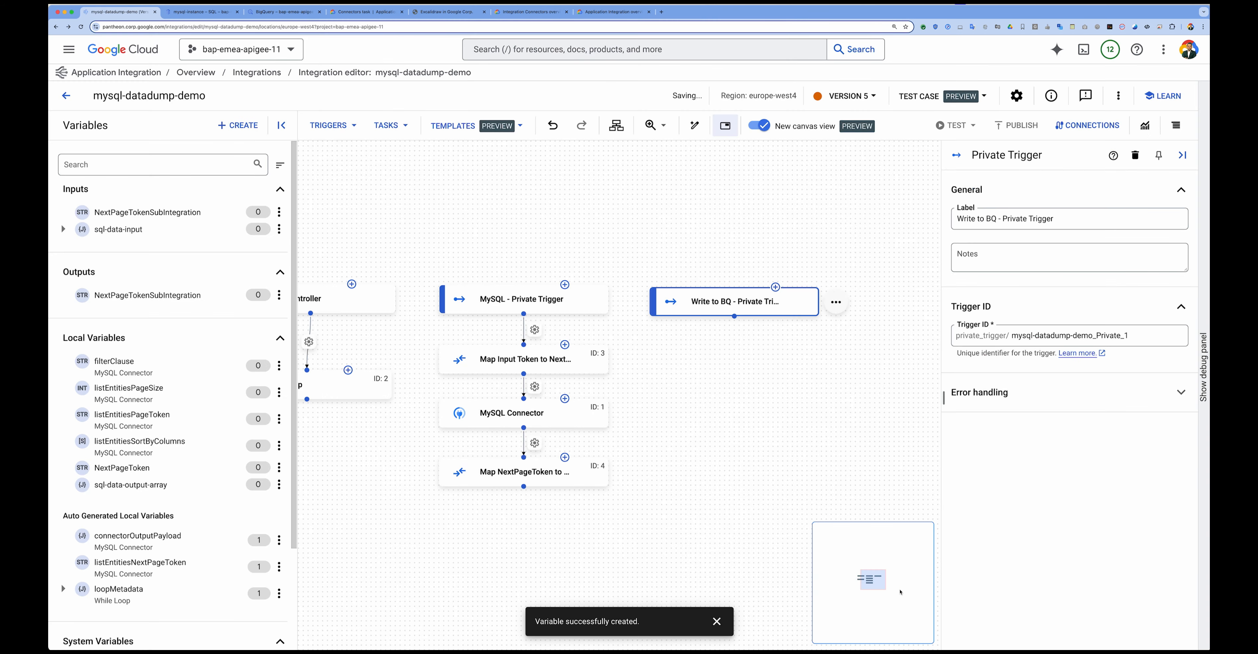
pyautogui.click(66, 228)
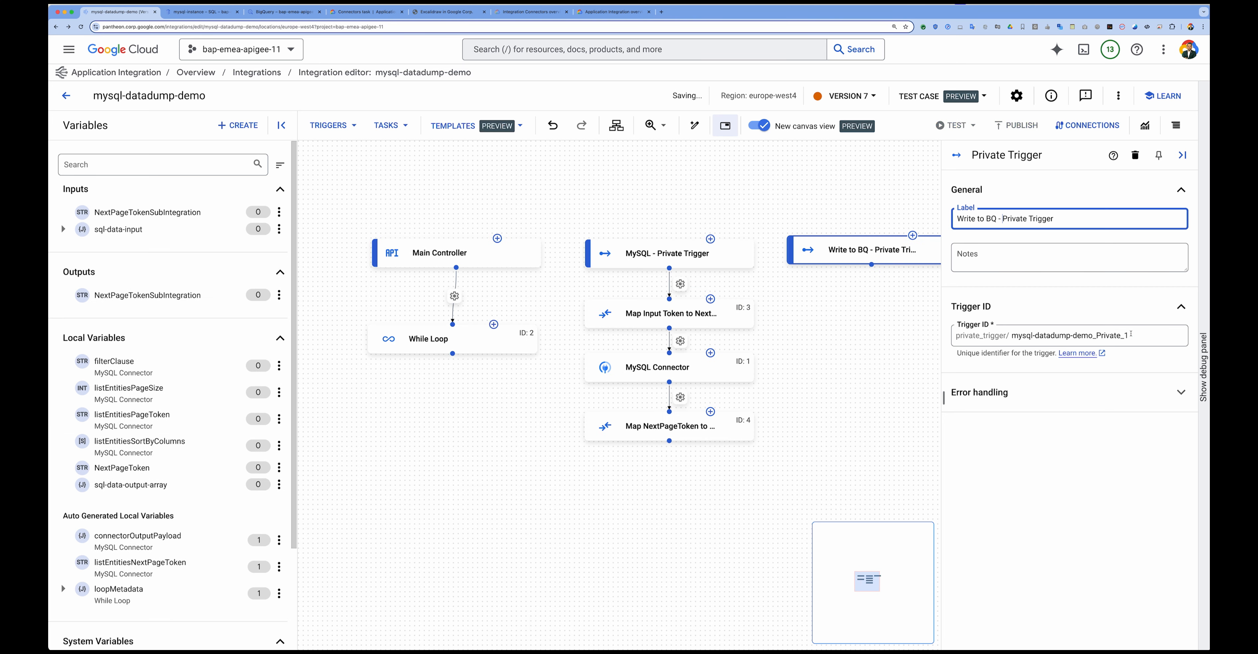
# - Set the trigger ID of the Write to BQ - Private Trigger to writetobq-privatetrigger
pyautogui.moveTo(1127, 336); pyautogui.dragTo(1012, 337)
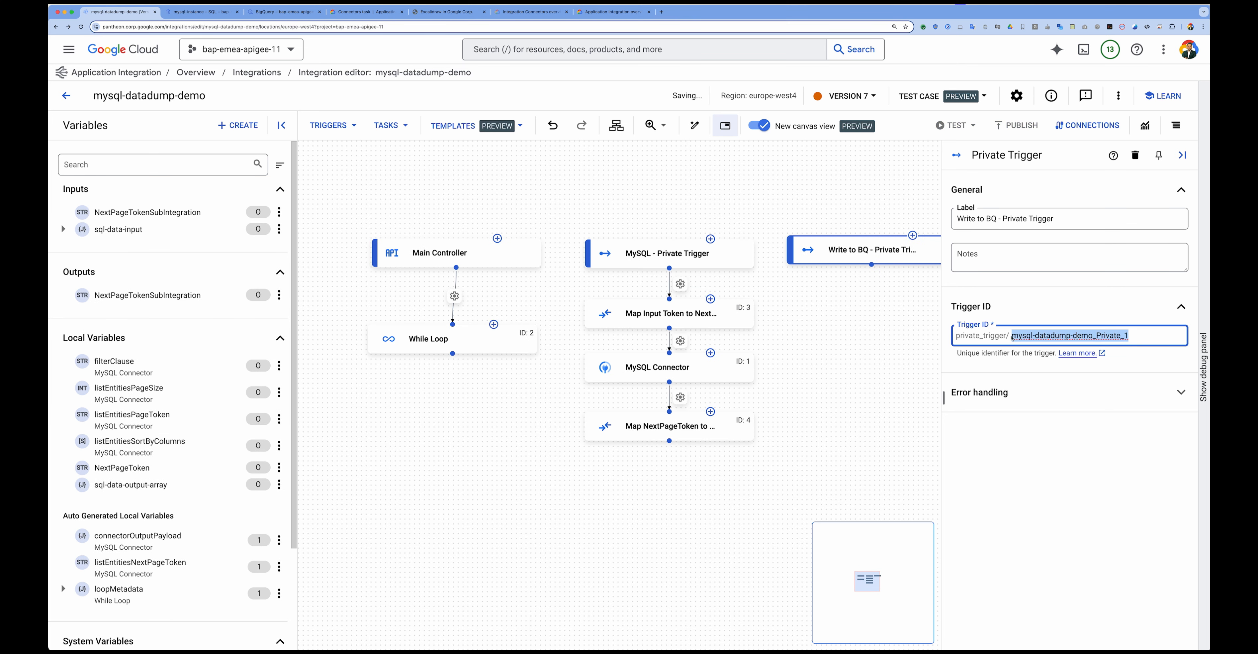
pyautogui.write('writetobq-privatetrigger')
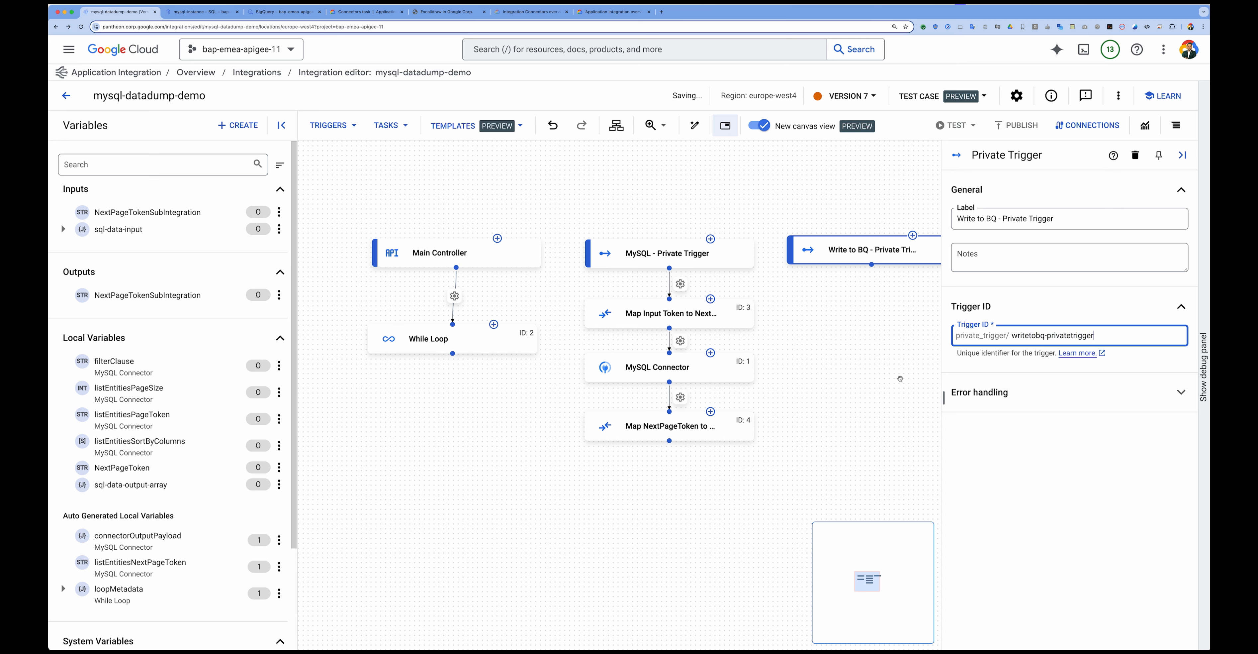
pyautogui.click(915, 349)
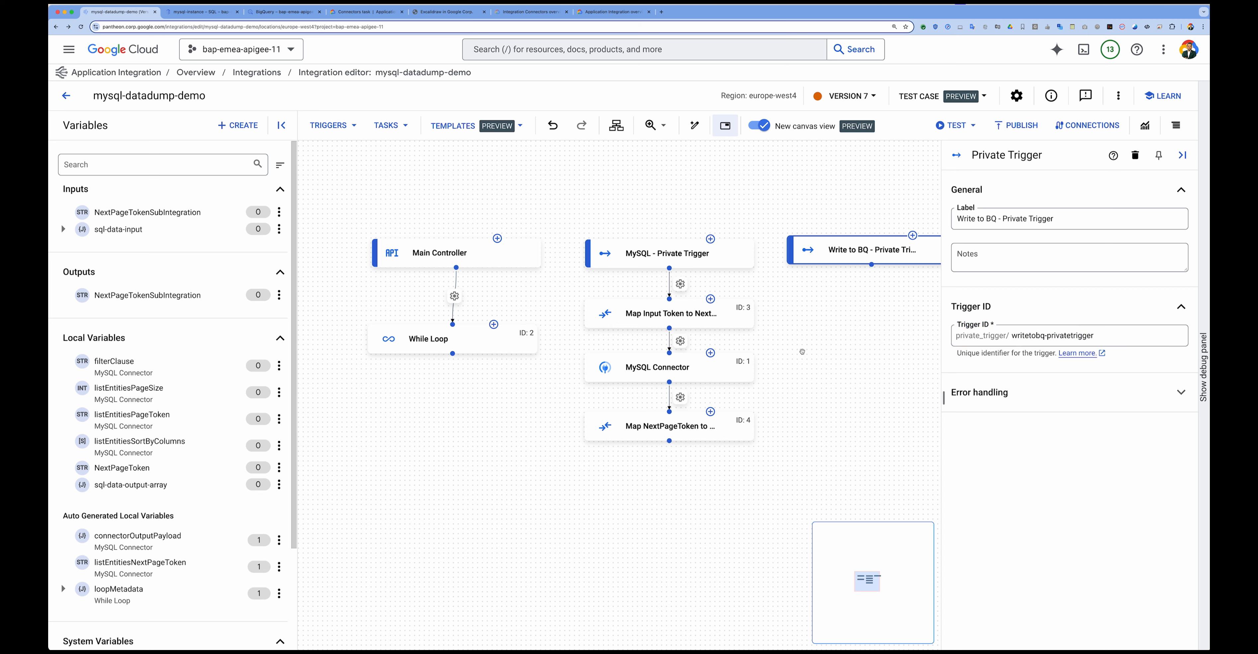
pyautogui.click(1183, 155)
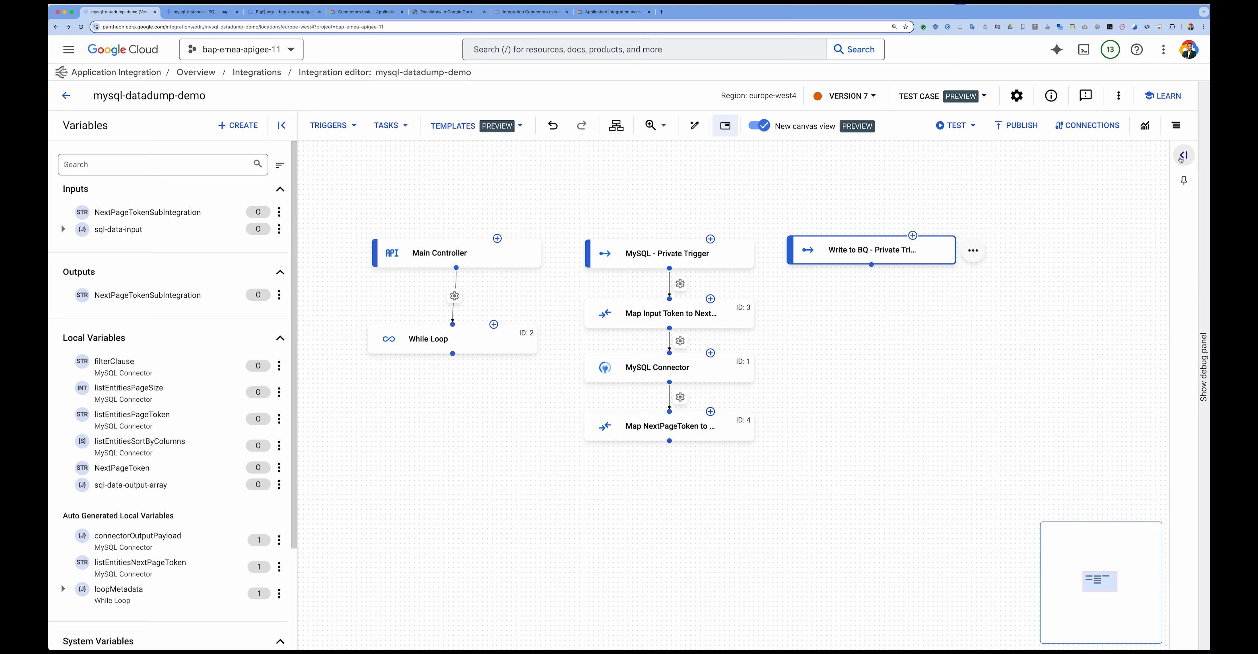
# - Add a Connectors task below the Write to BQ - Private Trigger and label it "WritetoBQ - Connectors"
pyautogui.click(390, 125)
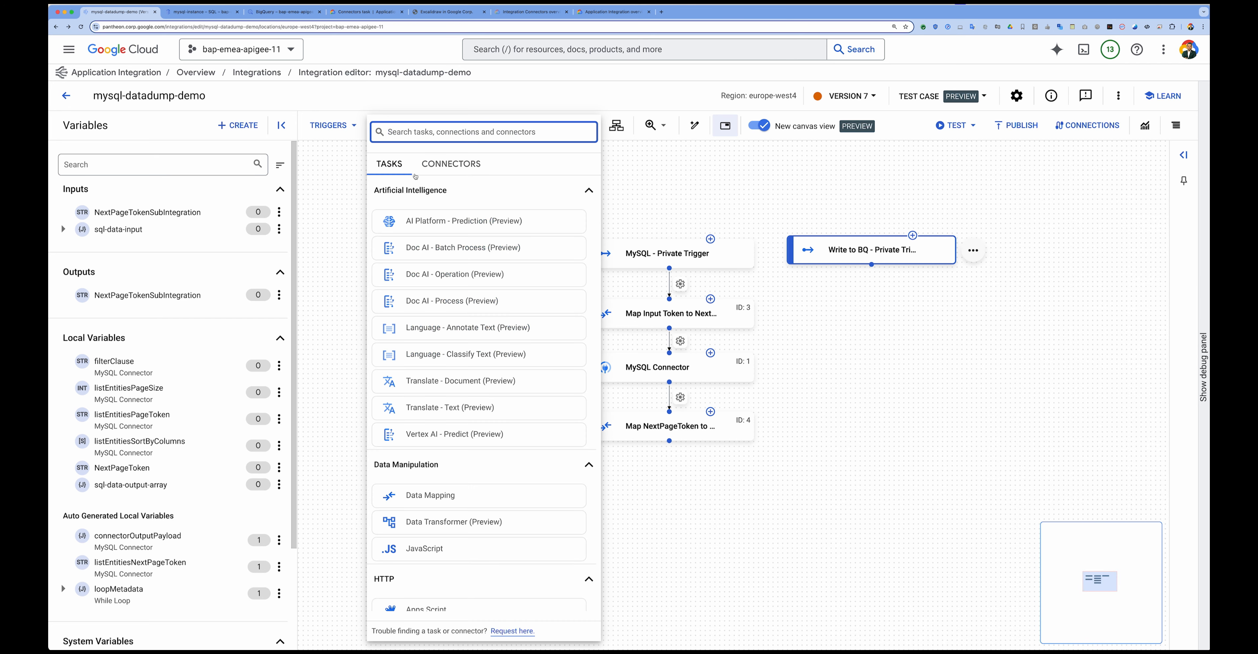
pyautogui.write('conn')
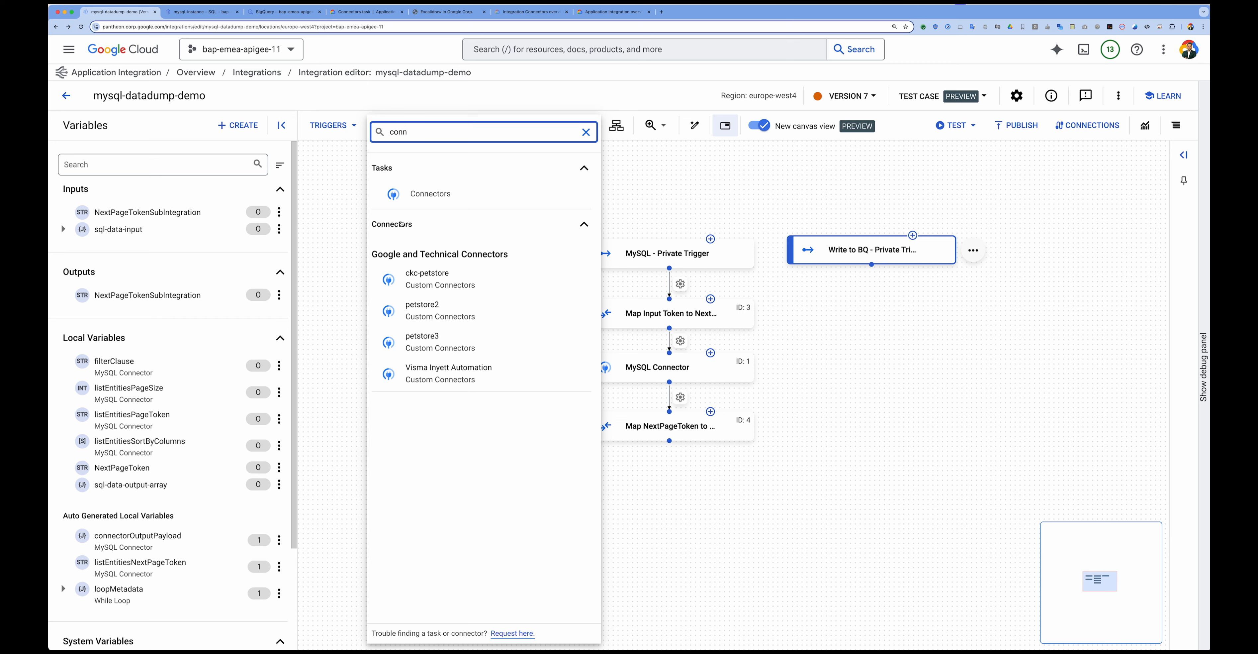
pyautogui.click(430, 194)
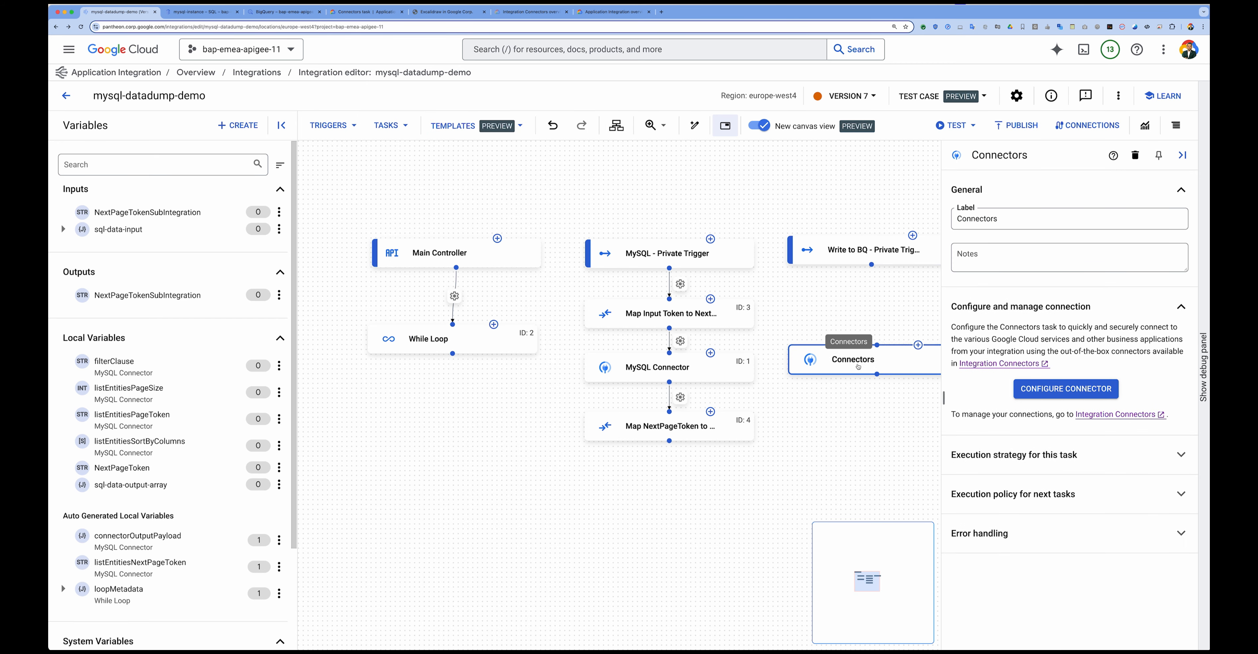
pyautogui.click(880, 352)
pyautogui.click(879, 352)
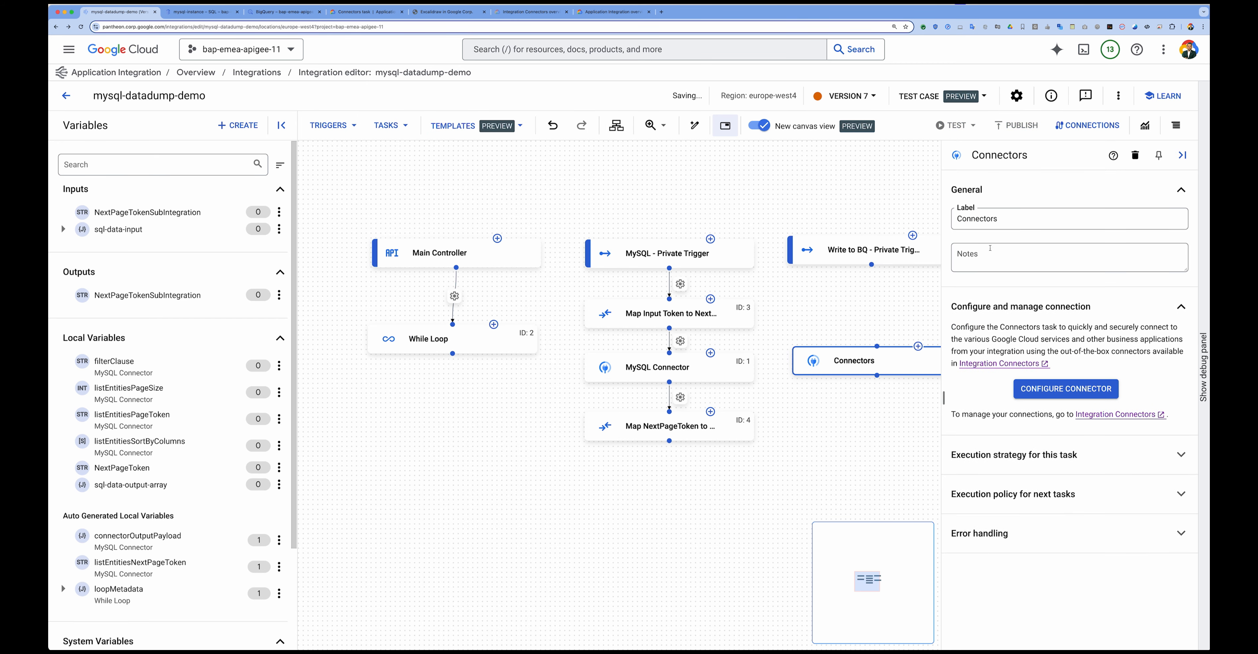
pyautogui.click(960, 220)
pyautogui.write('Write')
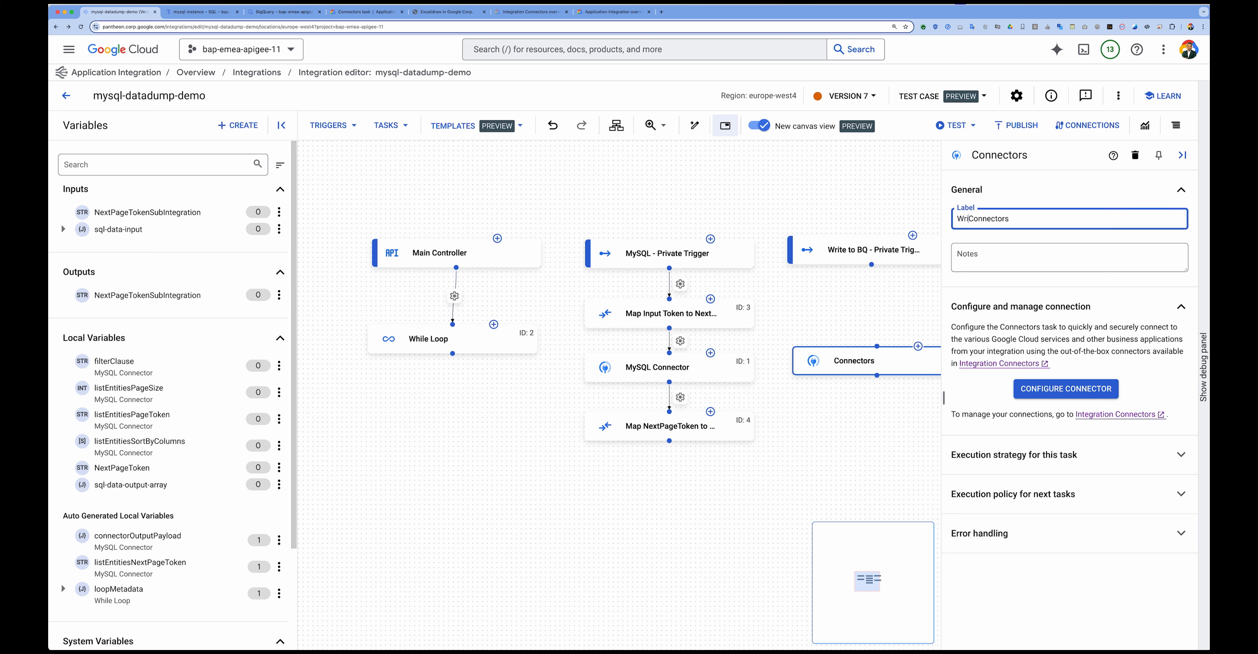
pyautogui.write('toBQ')
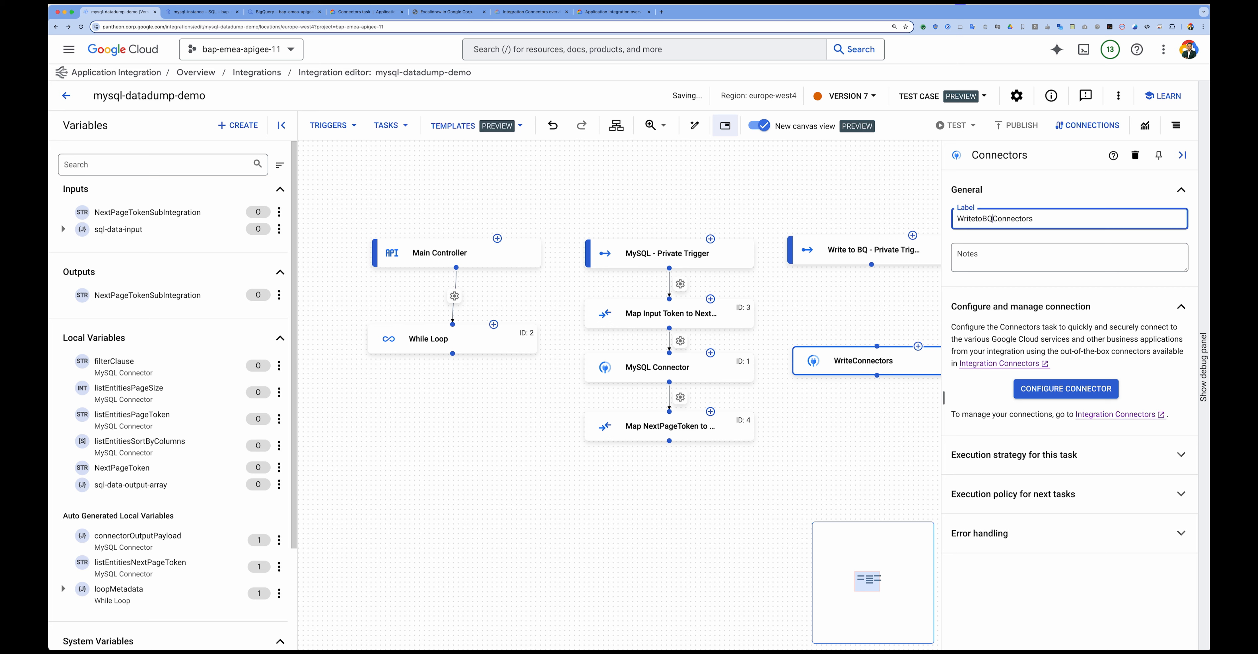
pyautogui.write(' -')
# - Configure the WritetoBQ - Connectors task to use the BigQuery connection mysql-dump-demo-conn
pyautogui.click(1078, 390)
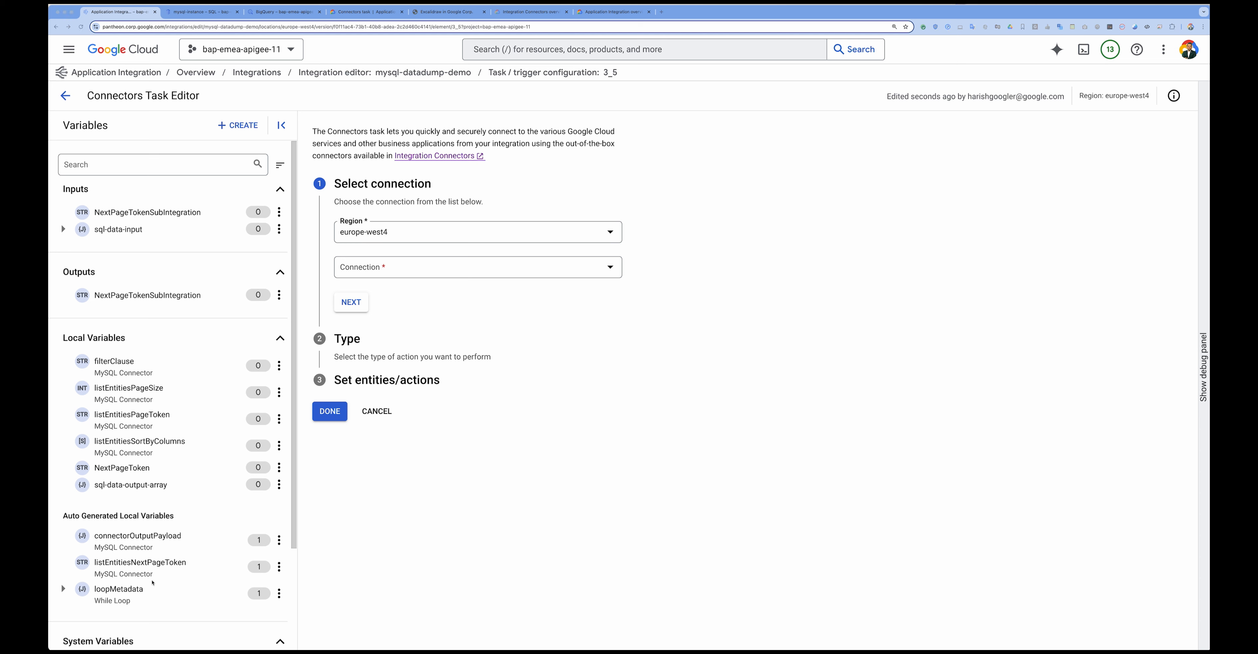
pyautogui.click(386, 268)
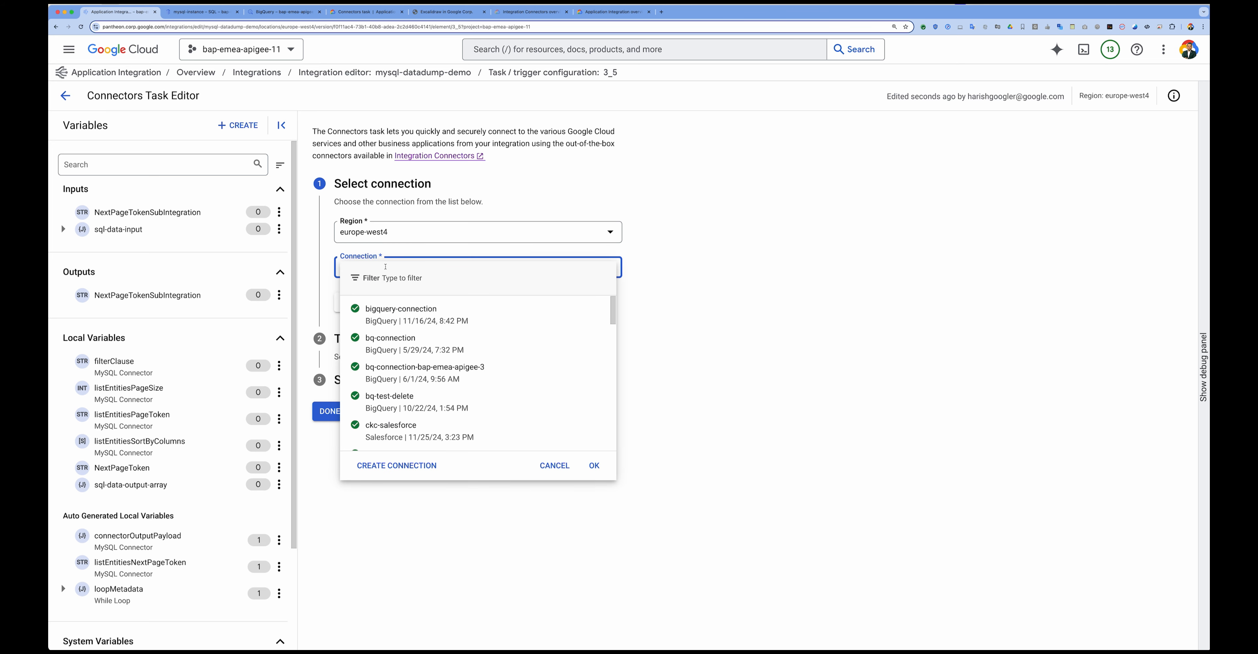
pyautogui.write('mysql-dump-demo-conn')
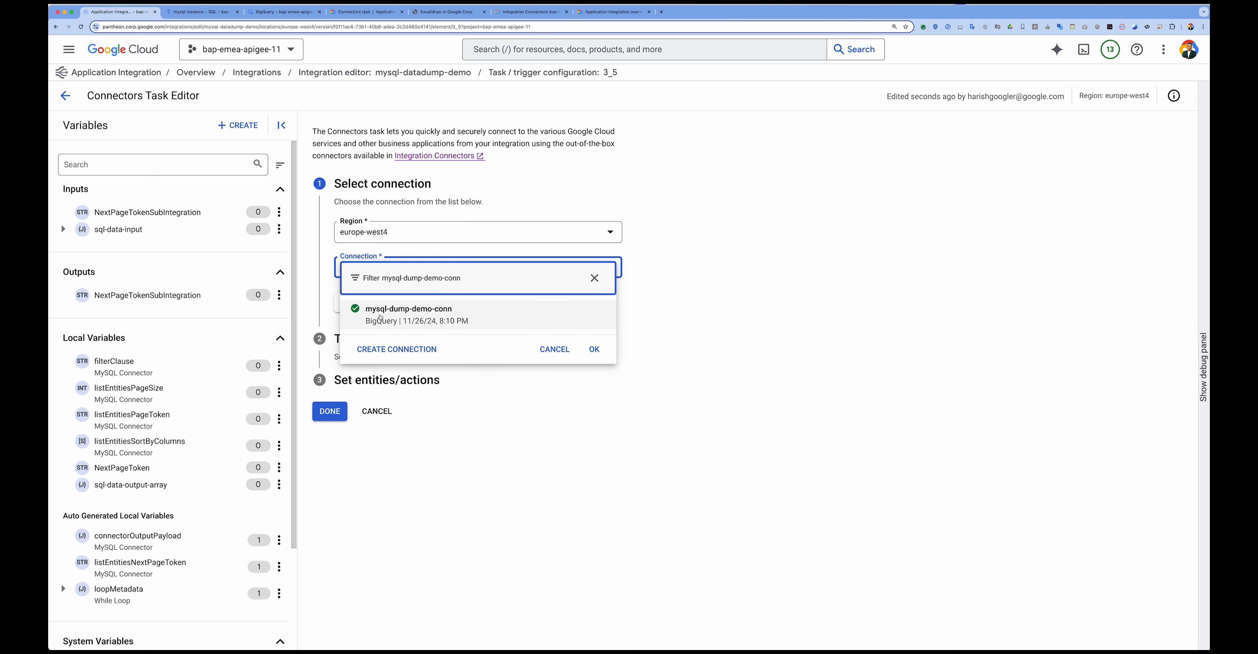
pyautogui.click(426, 317)
pyautogui.click(345, 310)
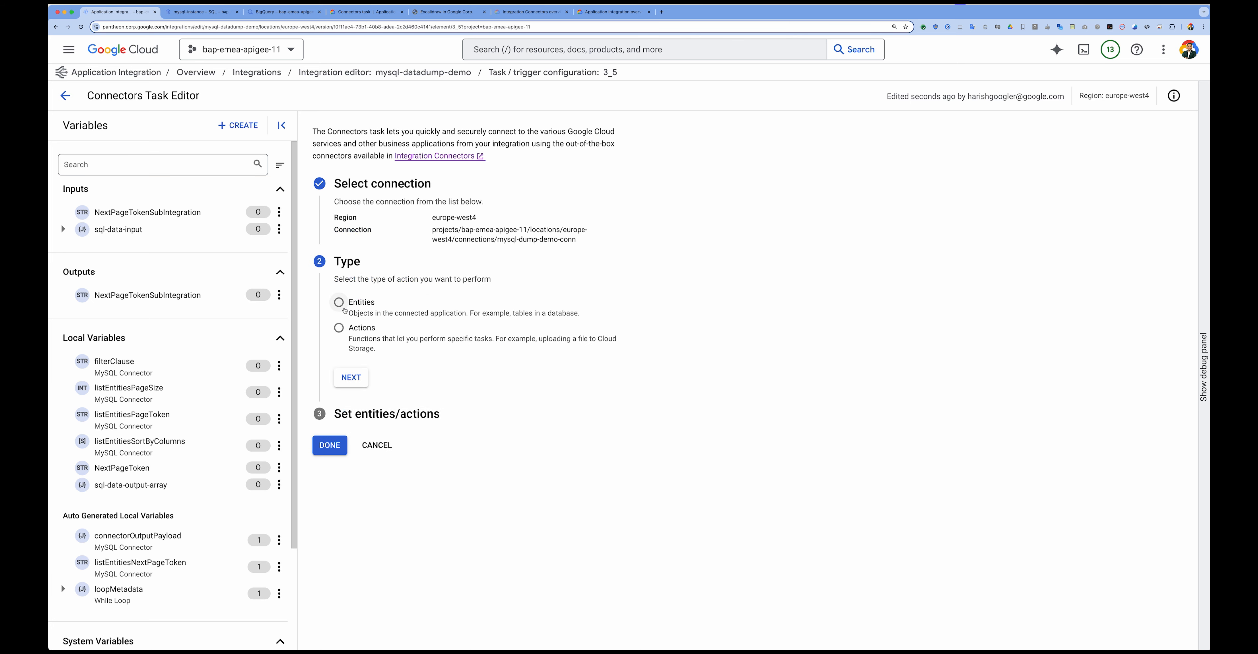
# - Choose the Entities type with entity mysql_db_dump_demo_tab and operation Create, and finish the connector configuration
pyautogui.click(340, 307)
pyautogui.click(351, 377)
pyautogui.click(371, 344)
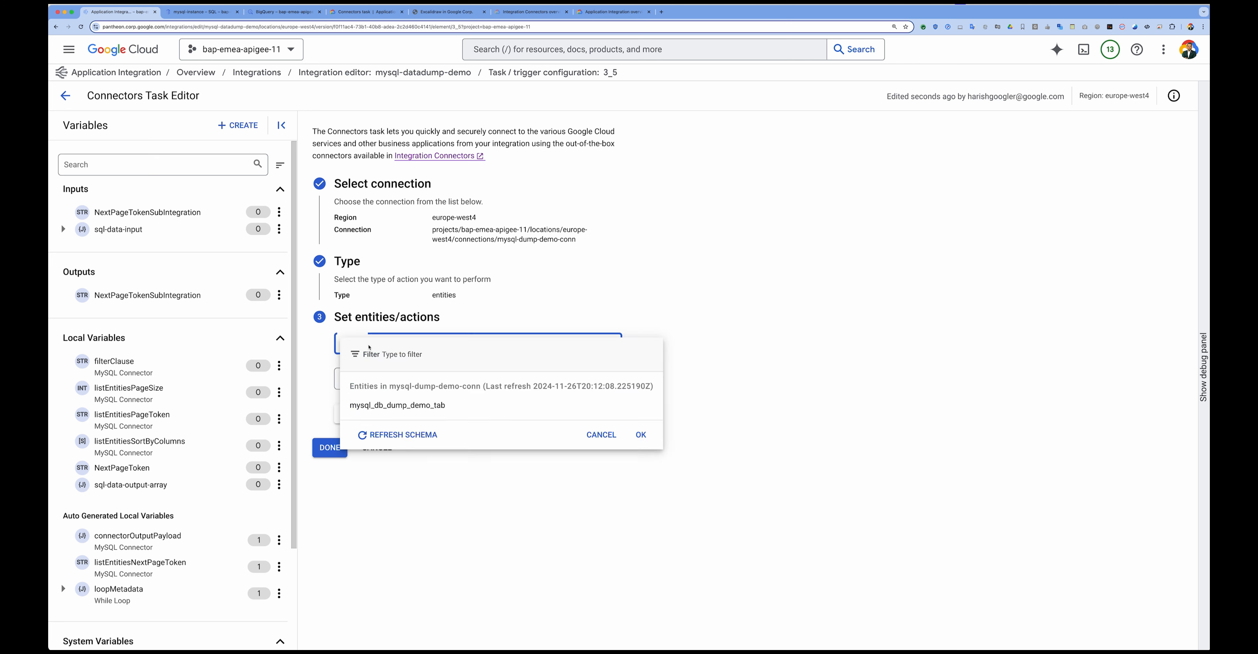
pyautogui.click(375, 403)
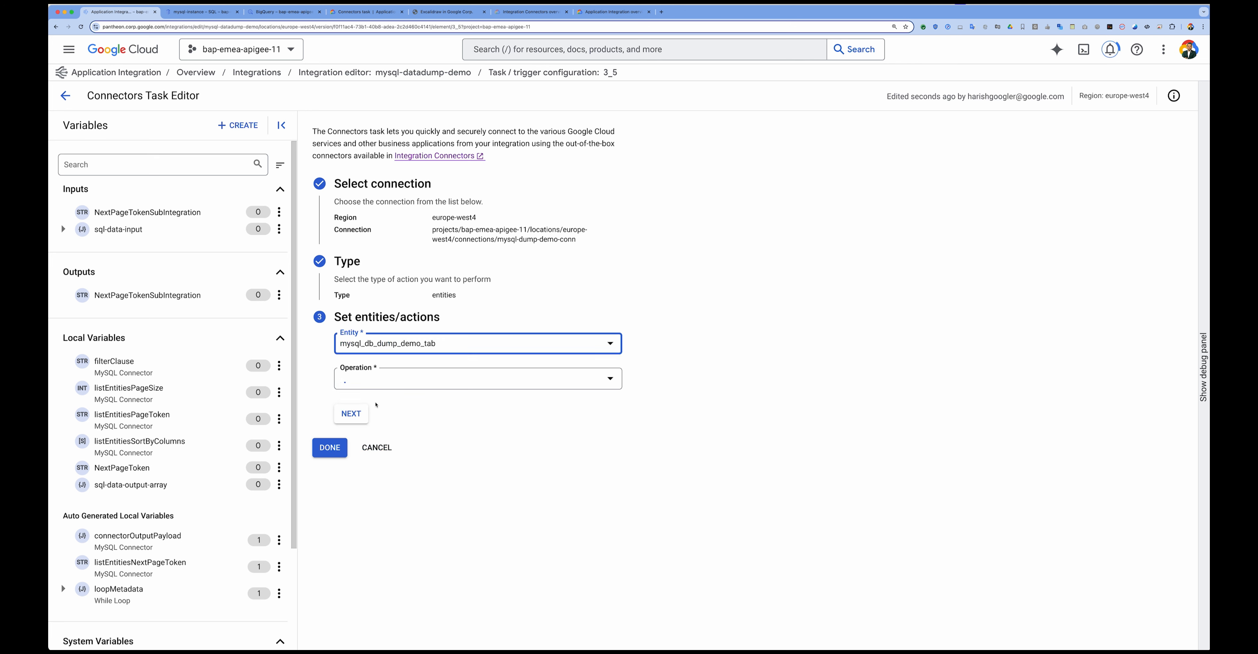
pyautogui.click(382, 384)
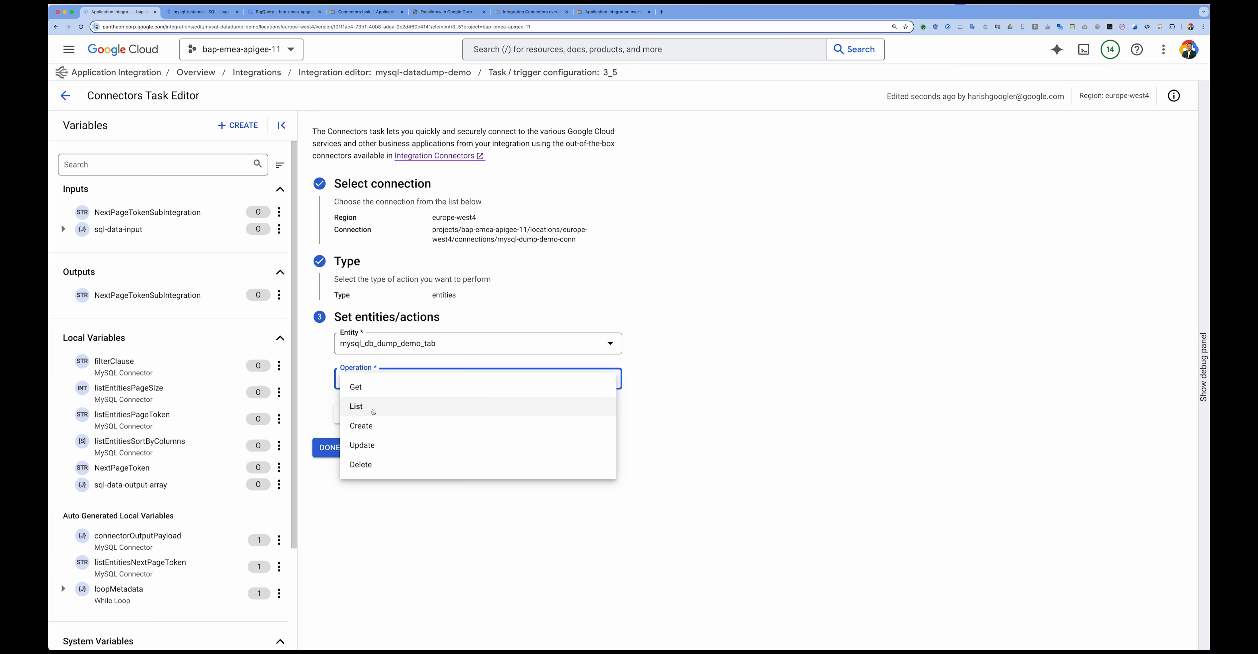
pyautogui.click(367, 426)
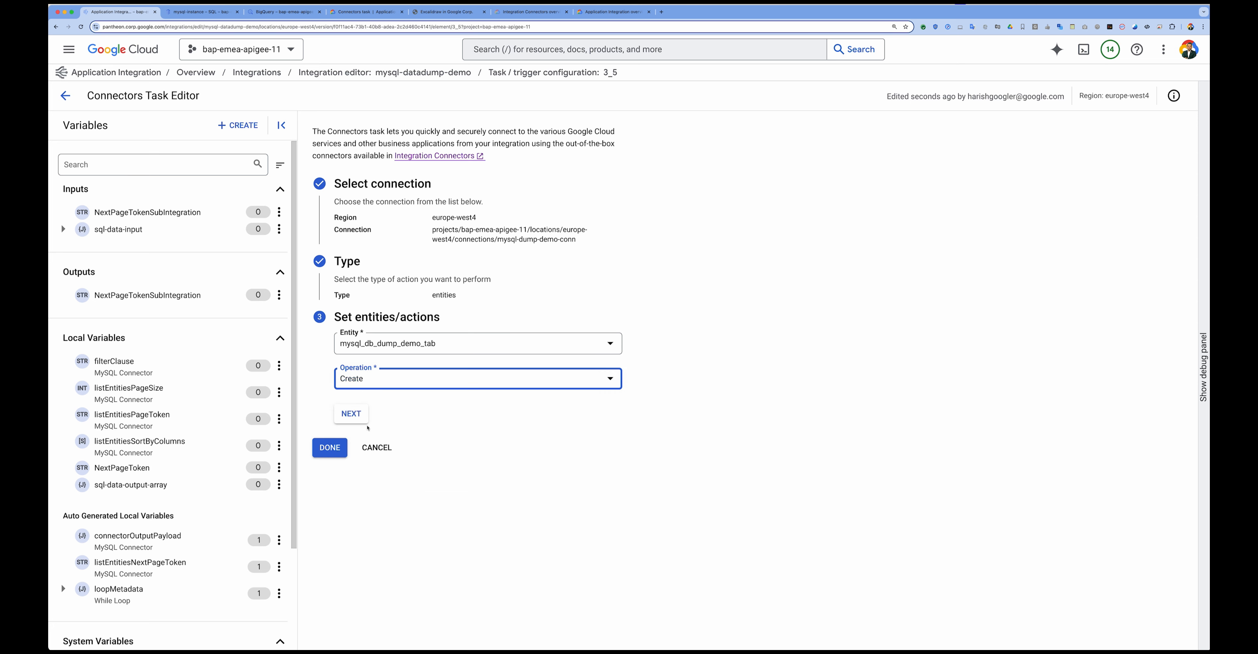
pyautogui.click(355, 418)
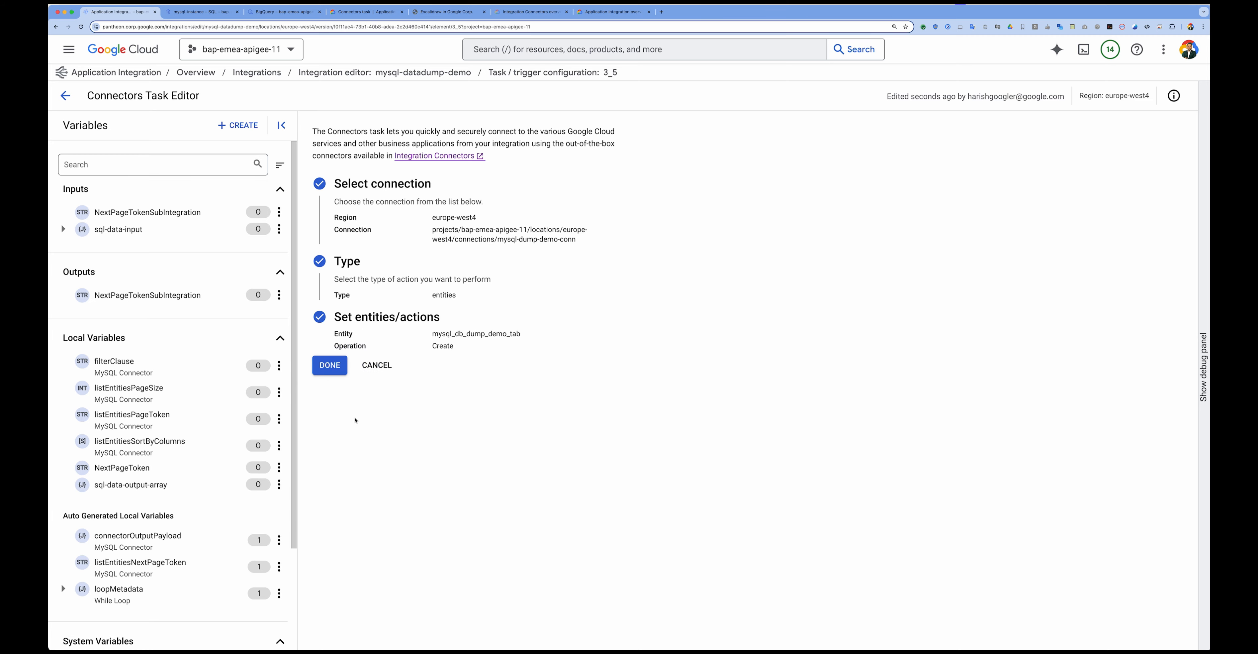
pyautogui.click(333, 365)
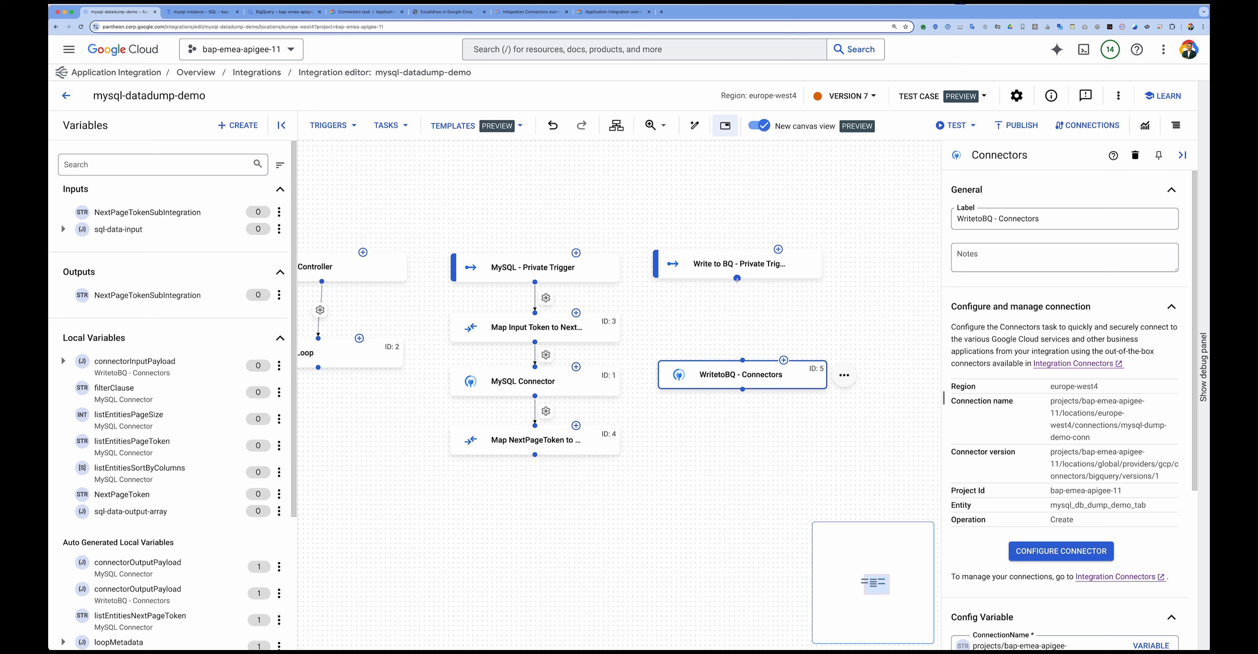
# - Connect the Write to BQ - Private Trigger to the WritetoBQ - Connectors task and publish the integration
pyautogui.moveTo(737, 278); pyautogui.dragTo(743, 361)
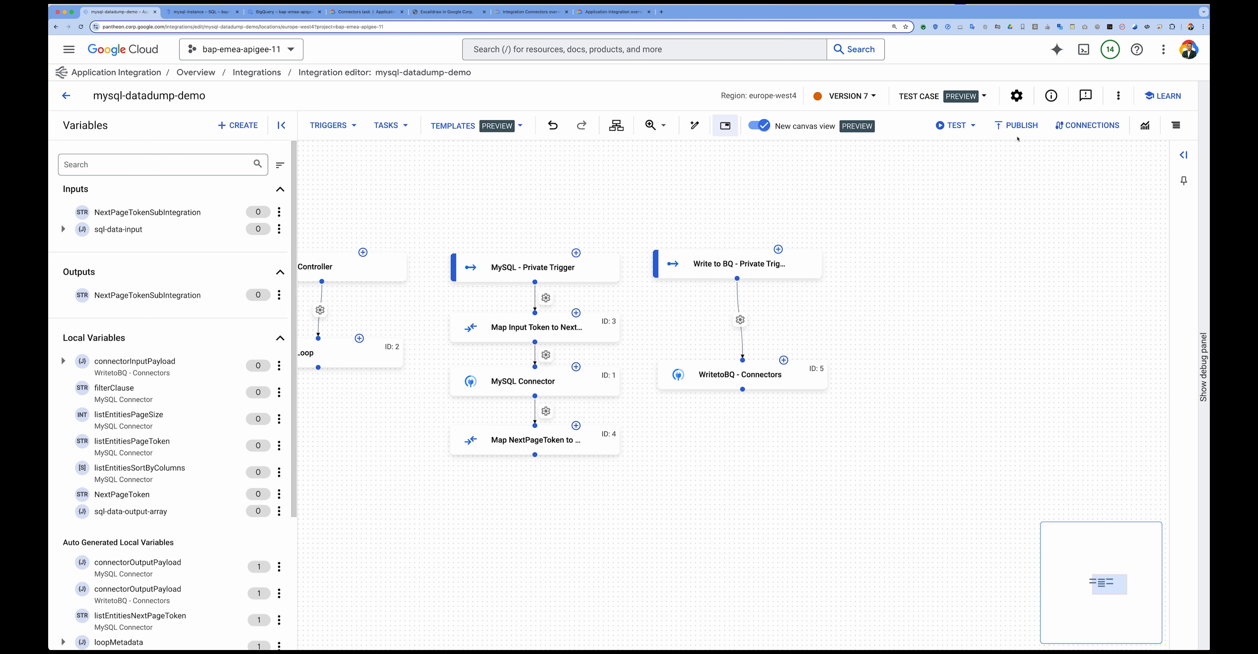
pyautogui.click(1018, 126)
pyautogui.click(686, 406)
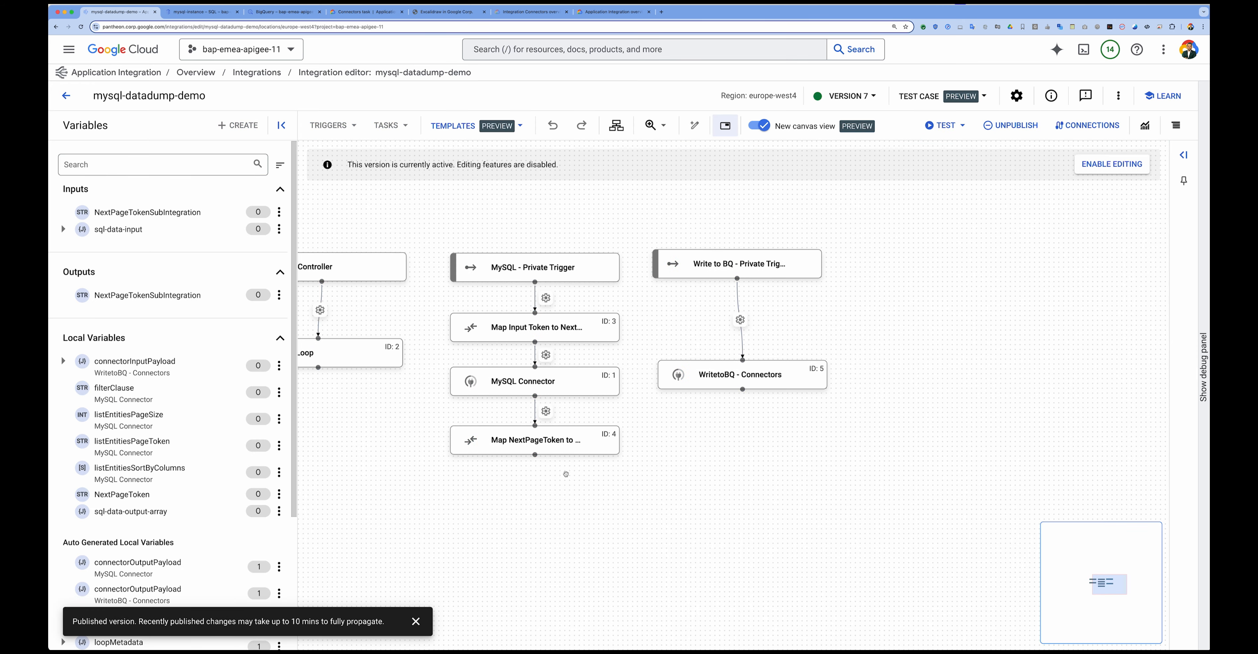
# - Enable editing of the published integration as a new version without a label, and reload the editor
pyautogui.click(1105, 165)
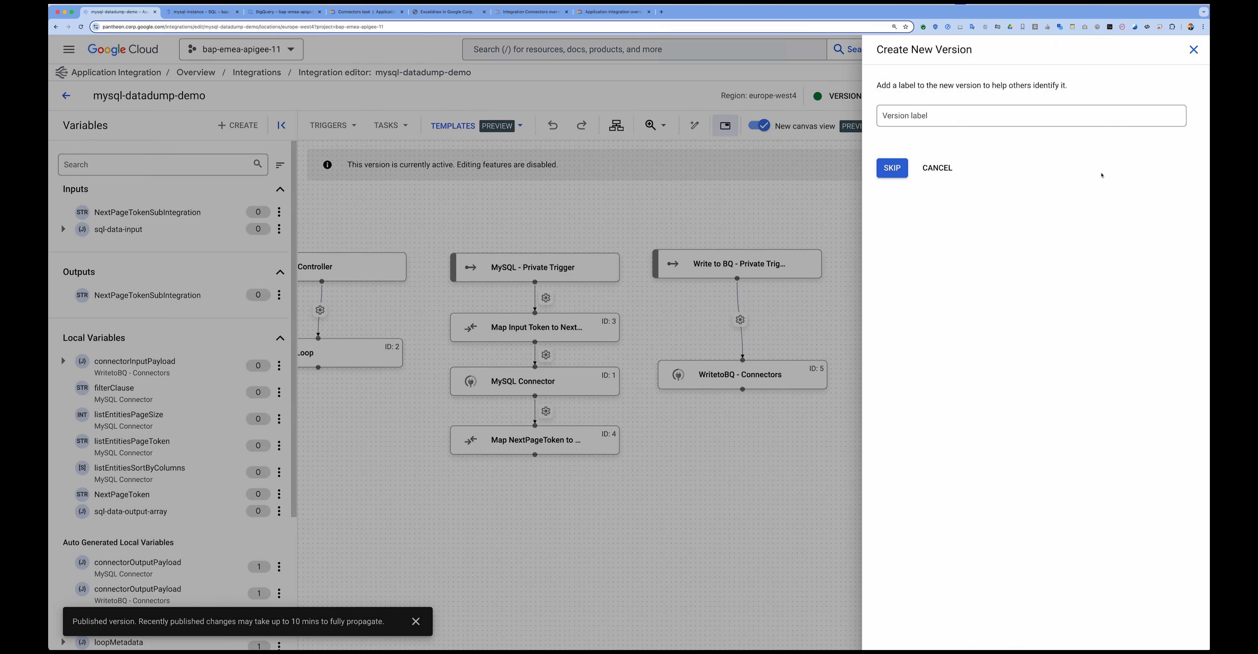
pyautogui.click(892, 167)
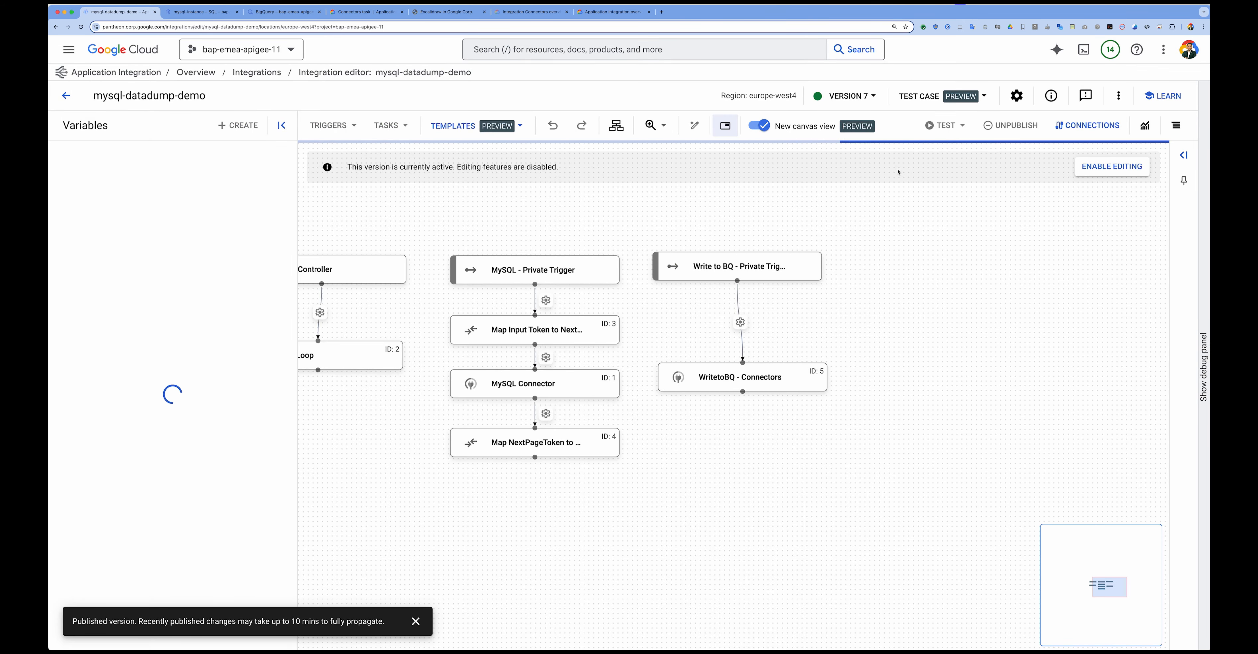
pyautogui.click(81, 27)
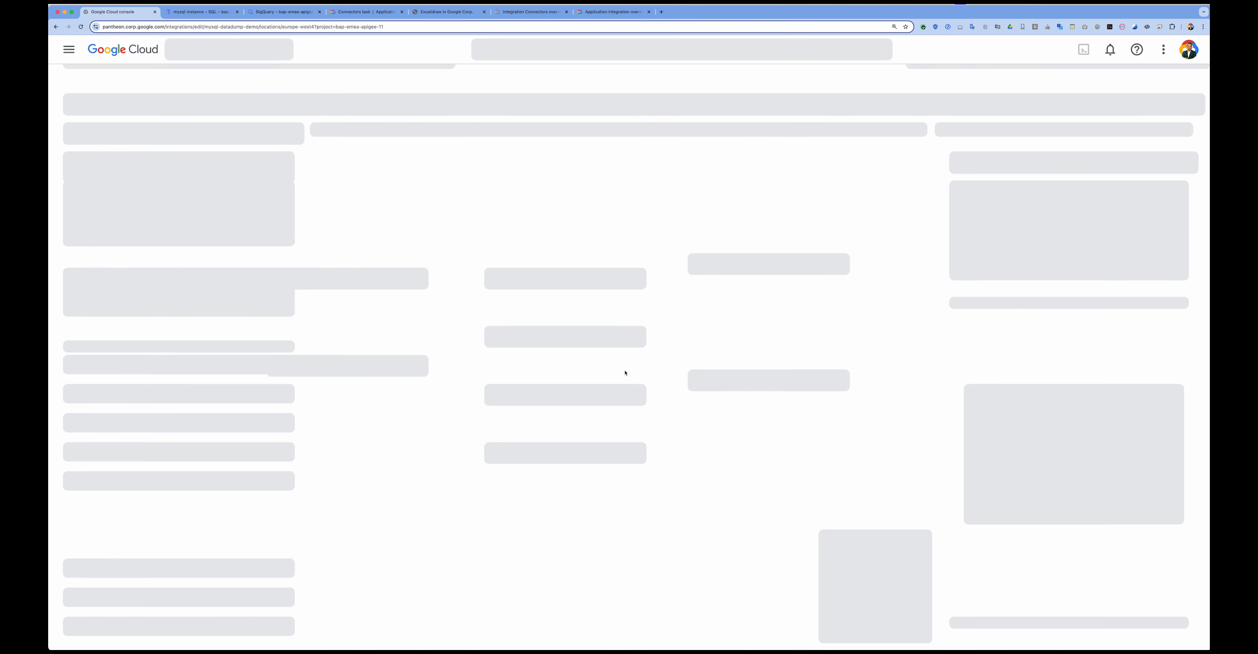
pyautogui.click(623, 489)
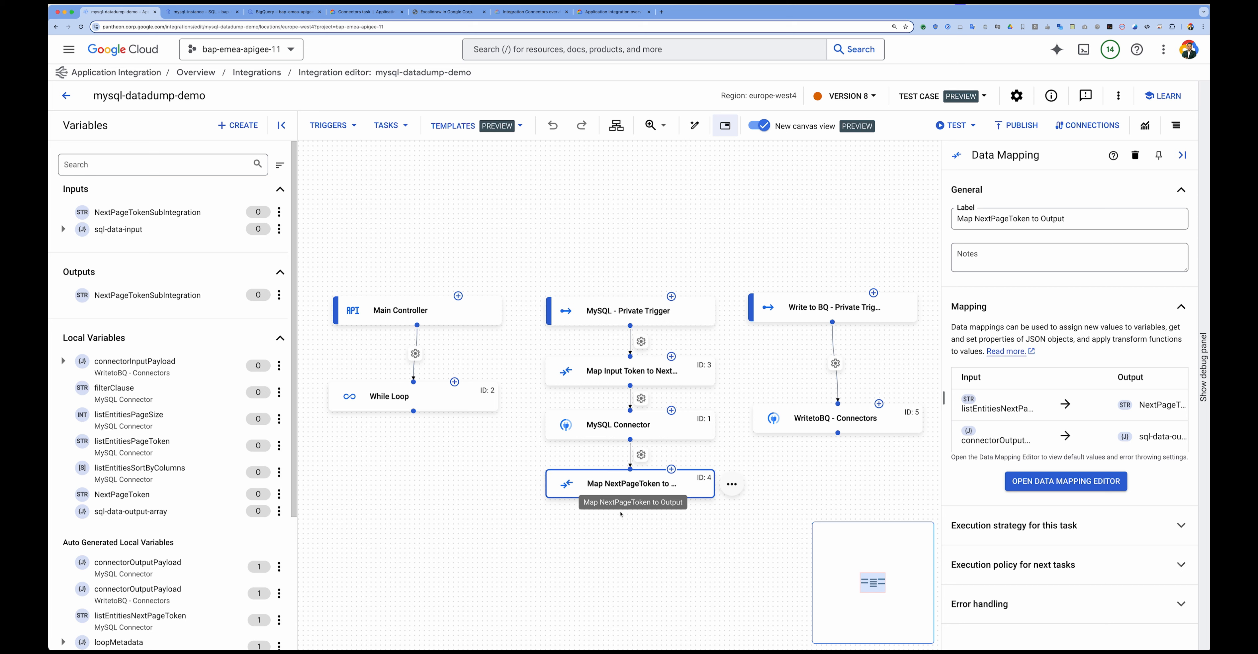
# - Add a For Each Parallel task below the Map NextPageToken to Output task and connect that mapping task to it
pyautogui.click(334, 125)
pyautogui.click(391, 126)
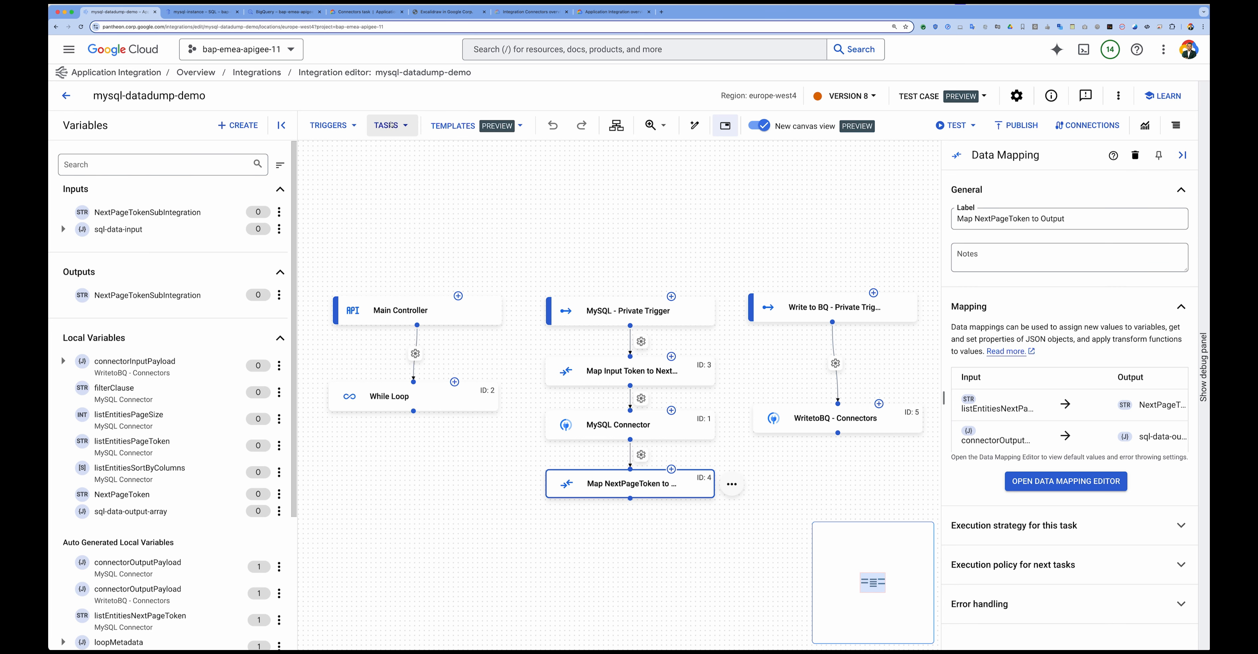
pyautogui.click(392, 126)
pyautogui.write('par')
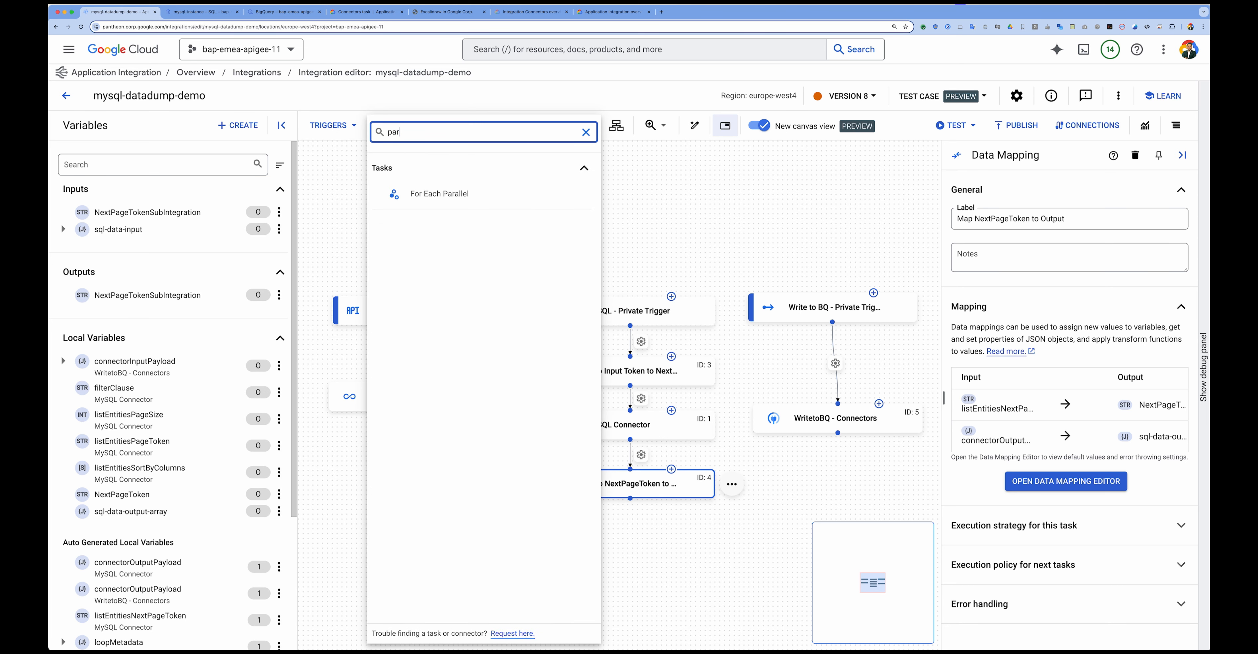
pyautogui.click(442, 188)
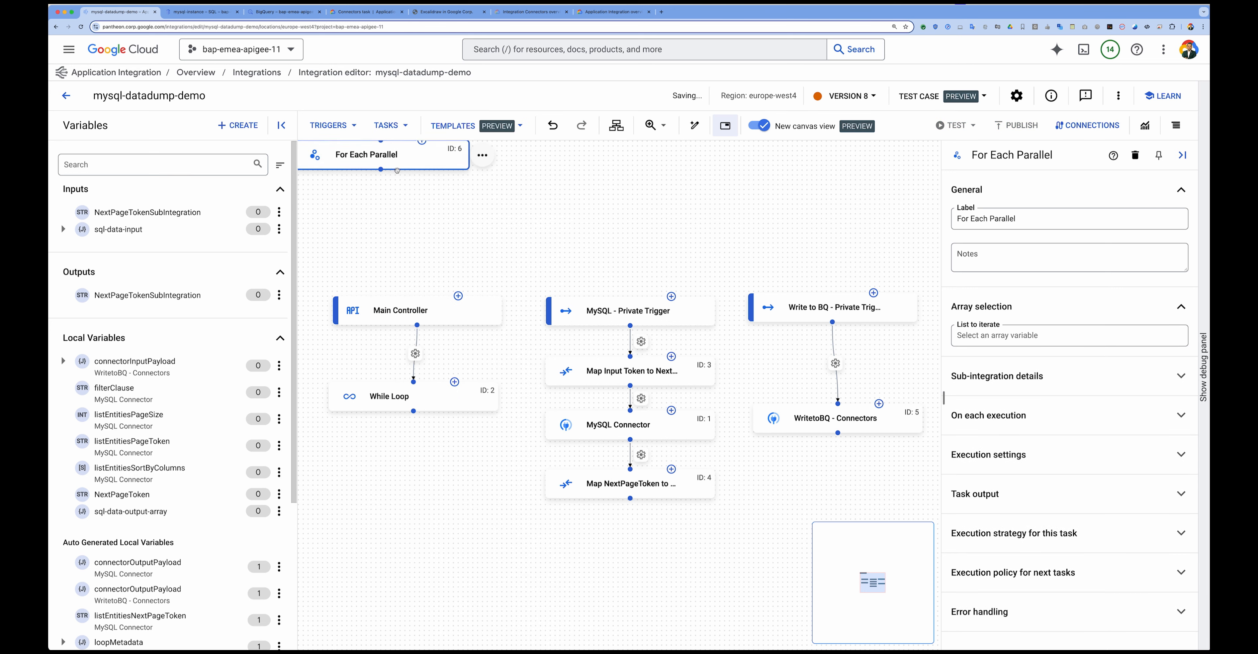
pyautogui.moveTo(420, 157); pyautogui.dragTo(668, 548)
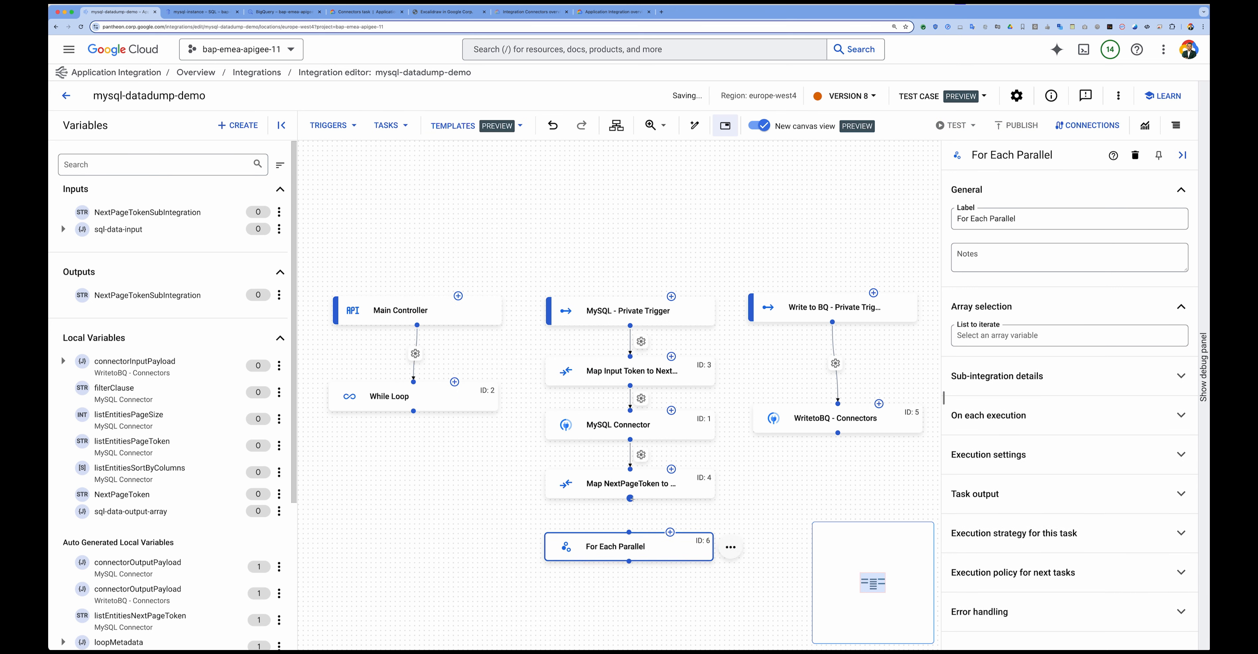
pyautogui.moveTo(630, 498); pyautogui.dragTo(629, 531)
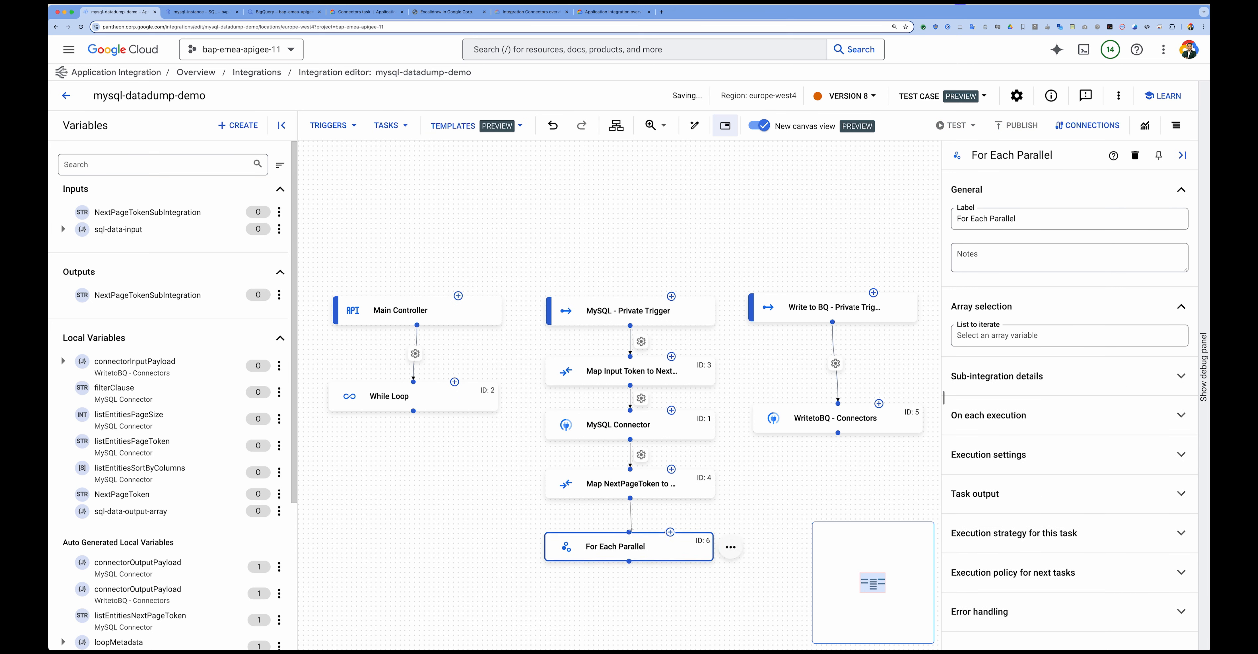
# - Set the For Each Parallel task to iterate over the sql-data-output-array variable
pyautogui.click(618, 547)
pyautogui.click(1012, 335)
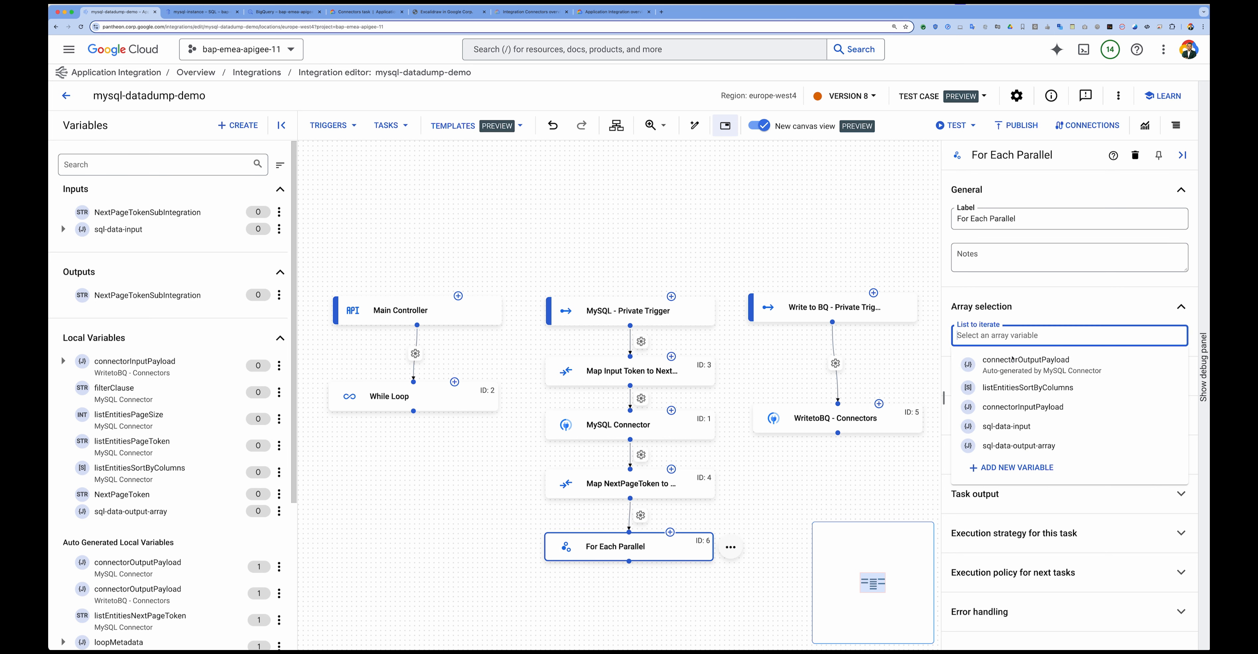
pyautogui.click(1006, 446)
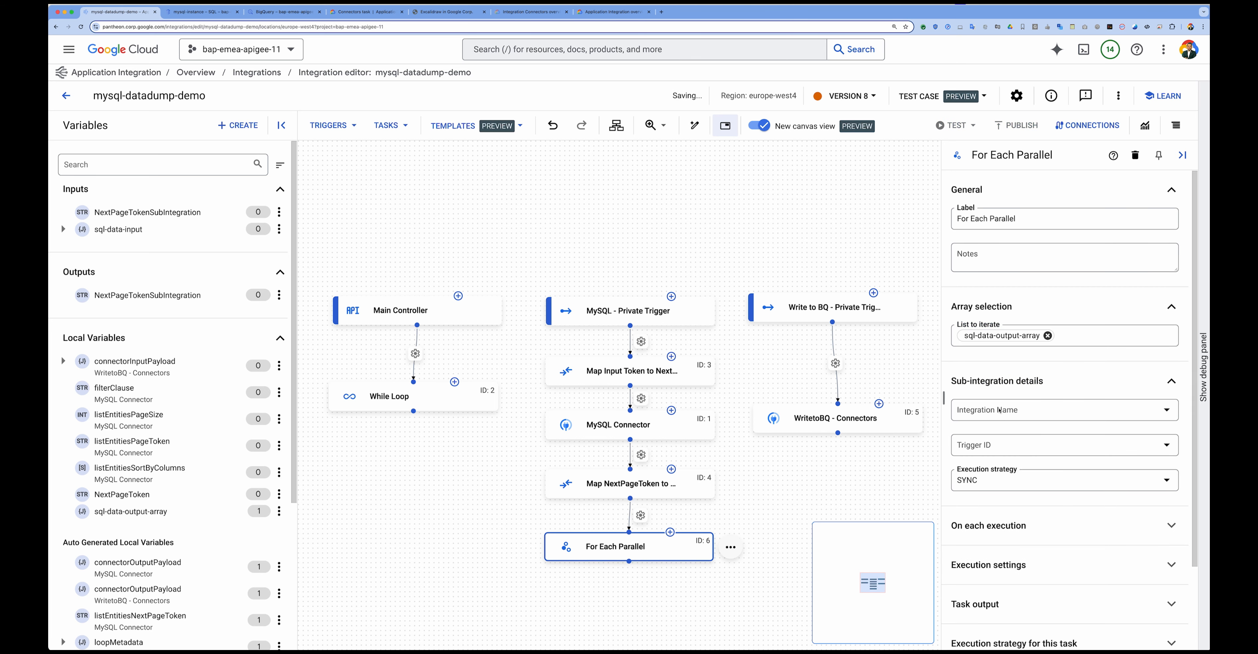
# - Set the task's sub-integration to mysql-datadump-demo with trigger private_trigger/writetobq-privatetrigger and the ASYNC execution strategy
pyautogui.click(999, 410)
pyautogui.click(1007, 452)
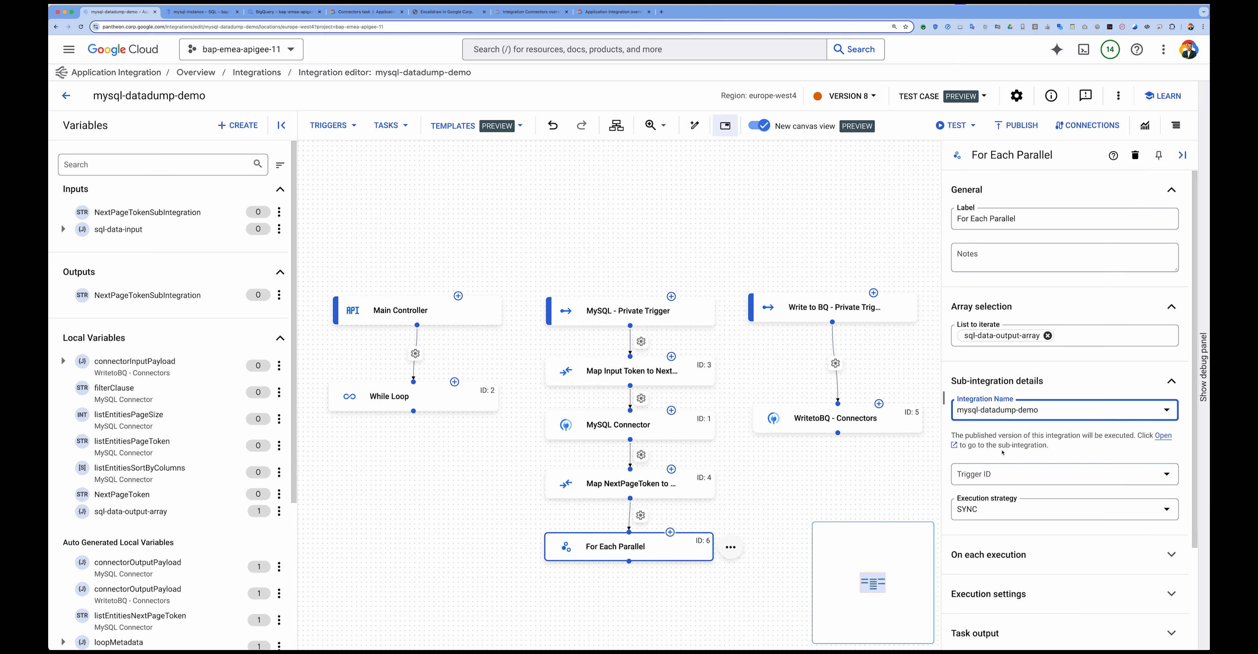
pyautogui.click(992, 474)
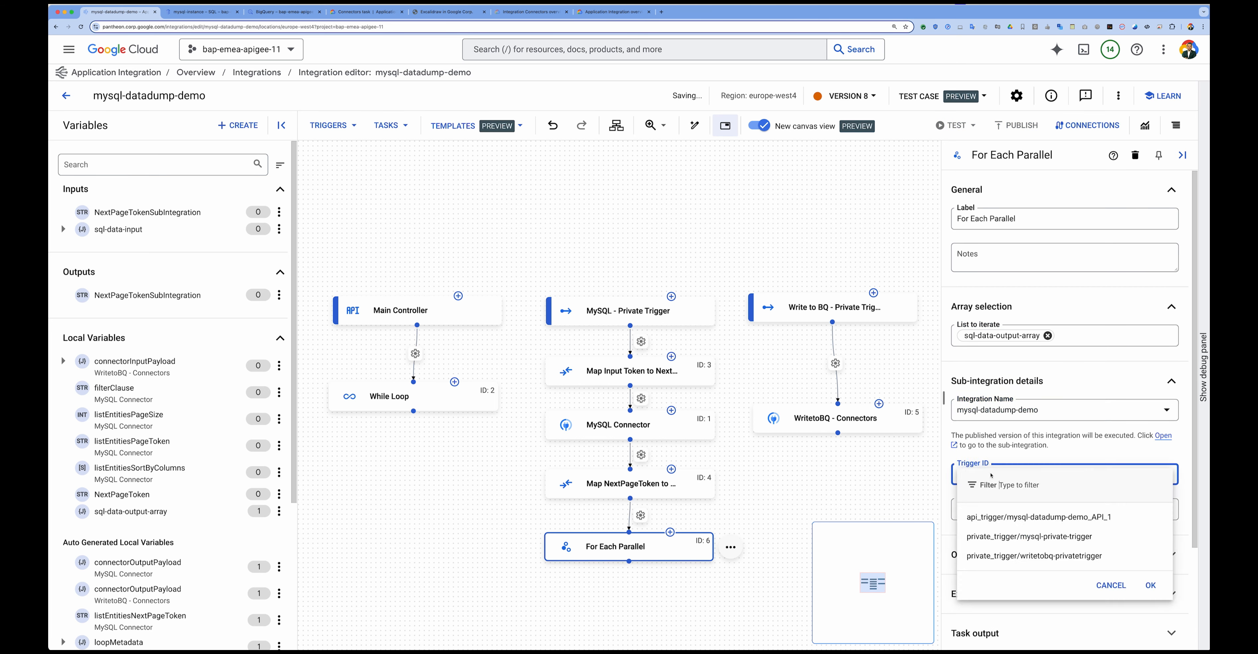
pyautogui.click(1041, 558)
pyautogui.click(1041, 559)
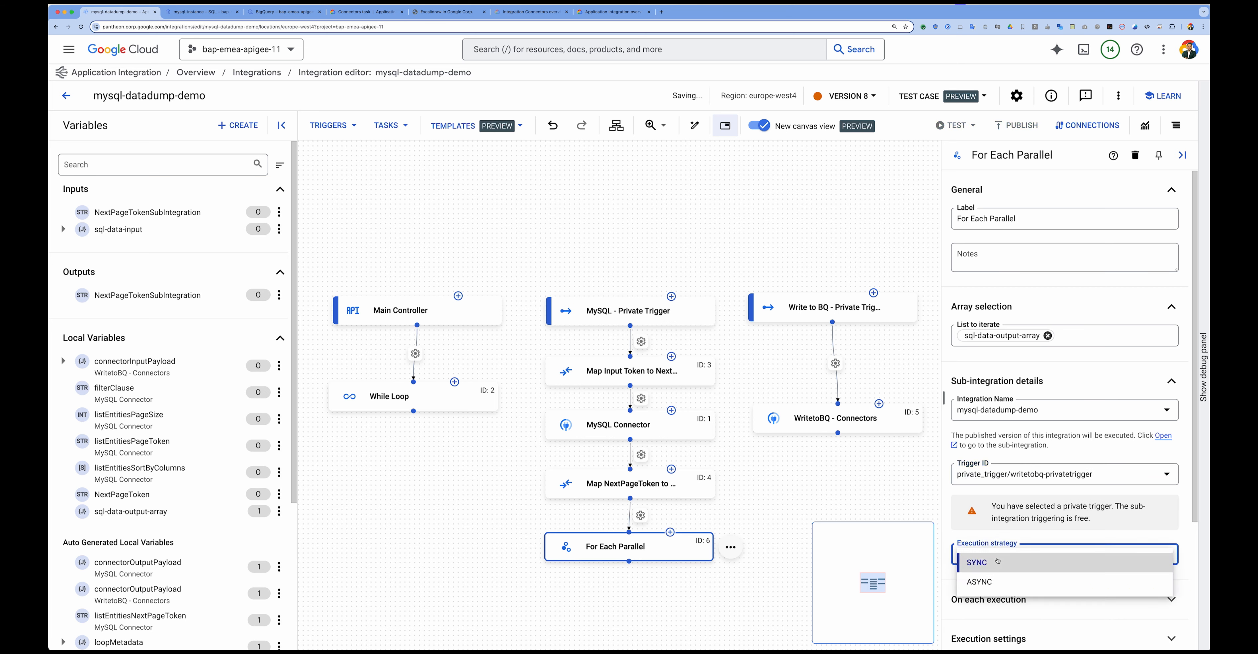
pyautogui.click(978, 581)
# - Map the individual array elements of each execution to the sub-integration input sql-data-input
pyautogui.scroll(-2, 981, 583)
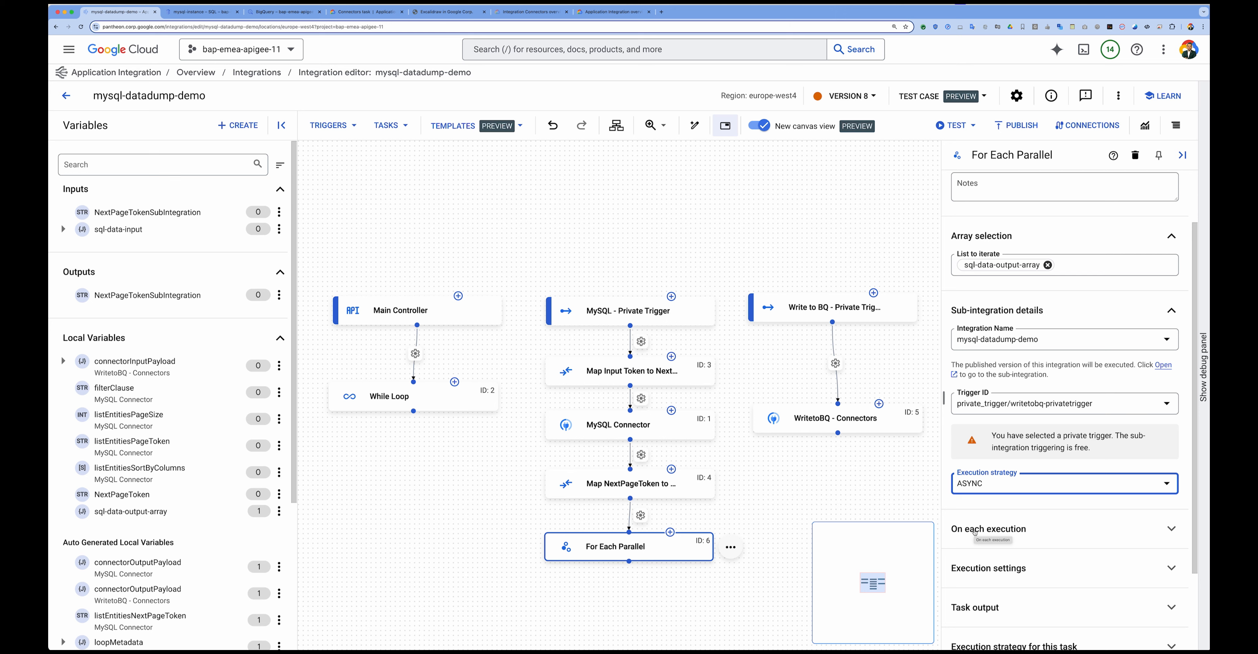
pyautogui.scroll(-1, 975, 531)
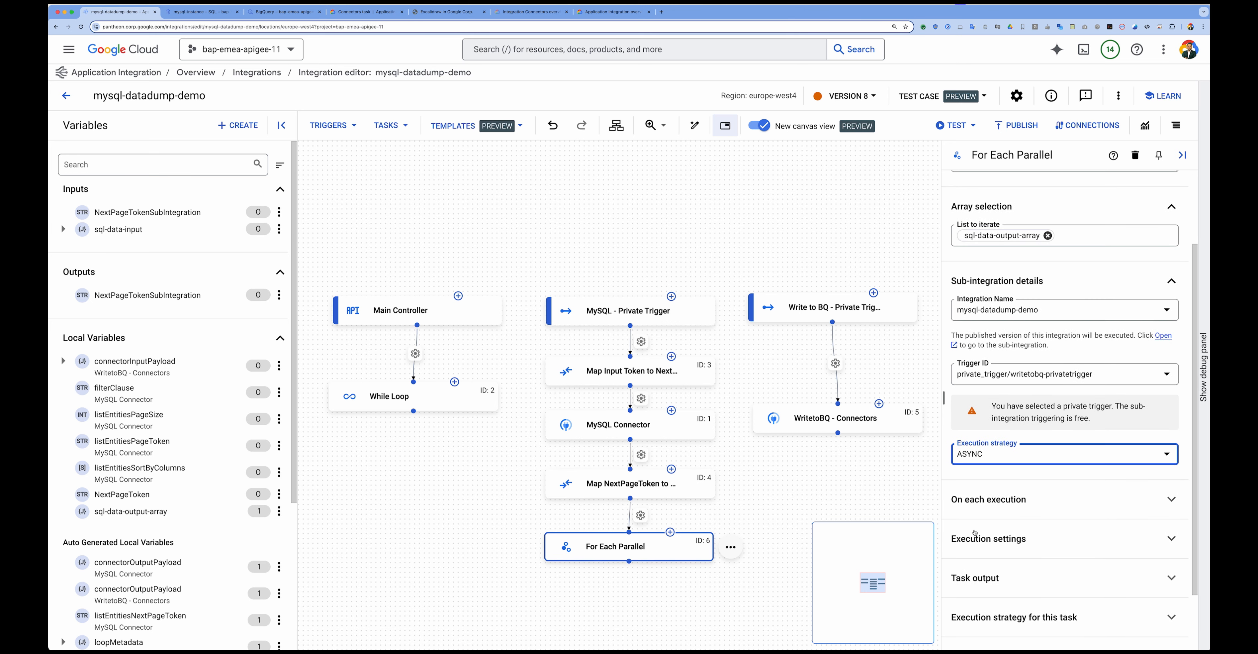
pyautogui.click(994, 499)
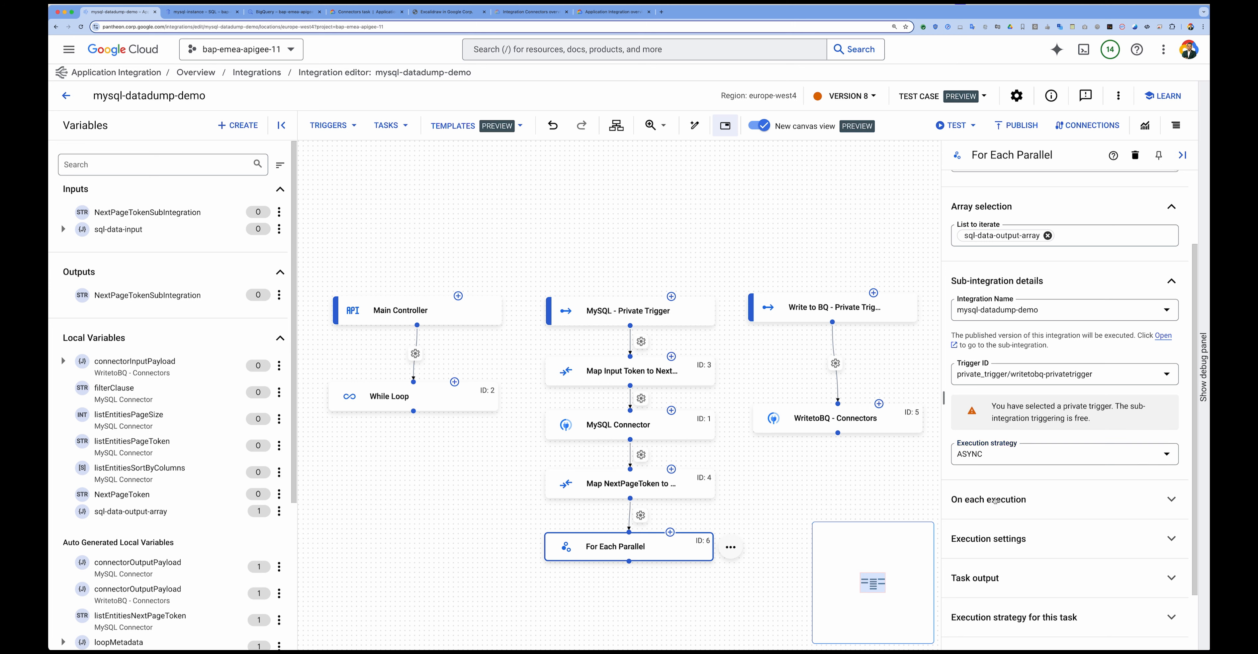
pyautogui.scroll(-5, 1002, 440)
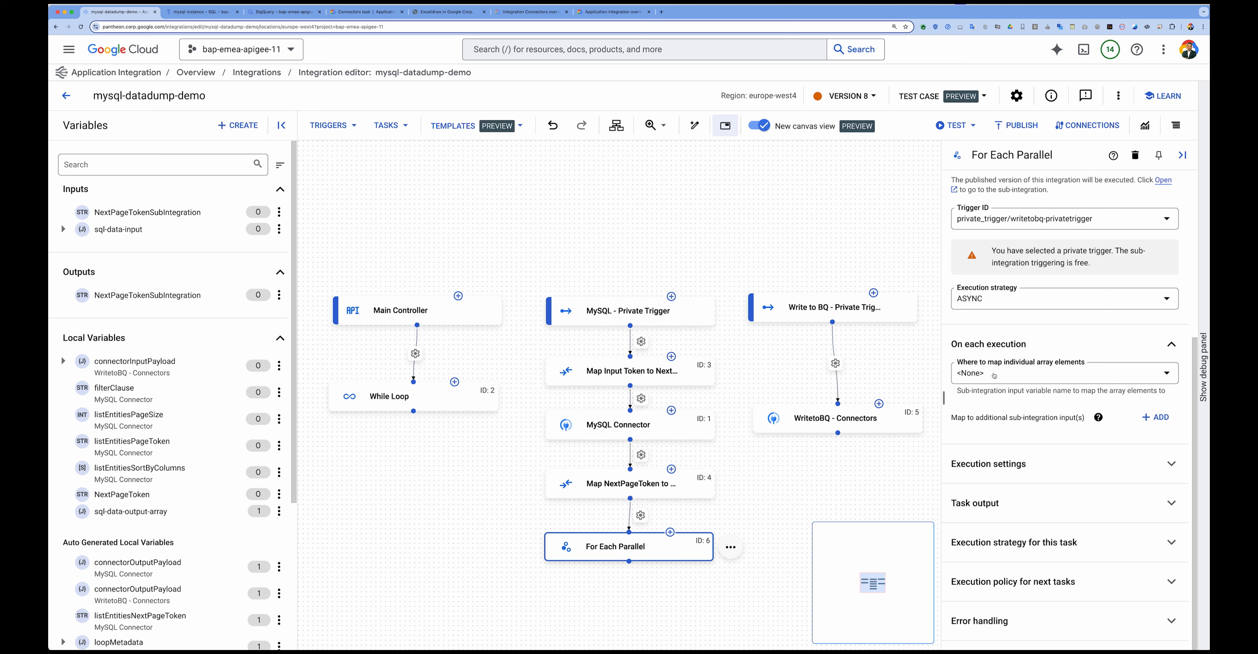
pyautogui.click(994, 375)
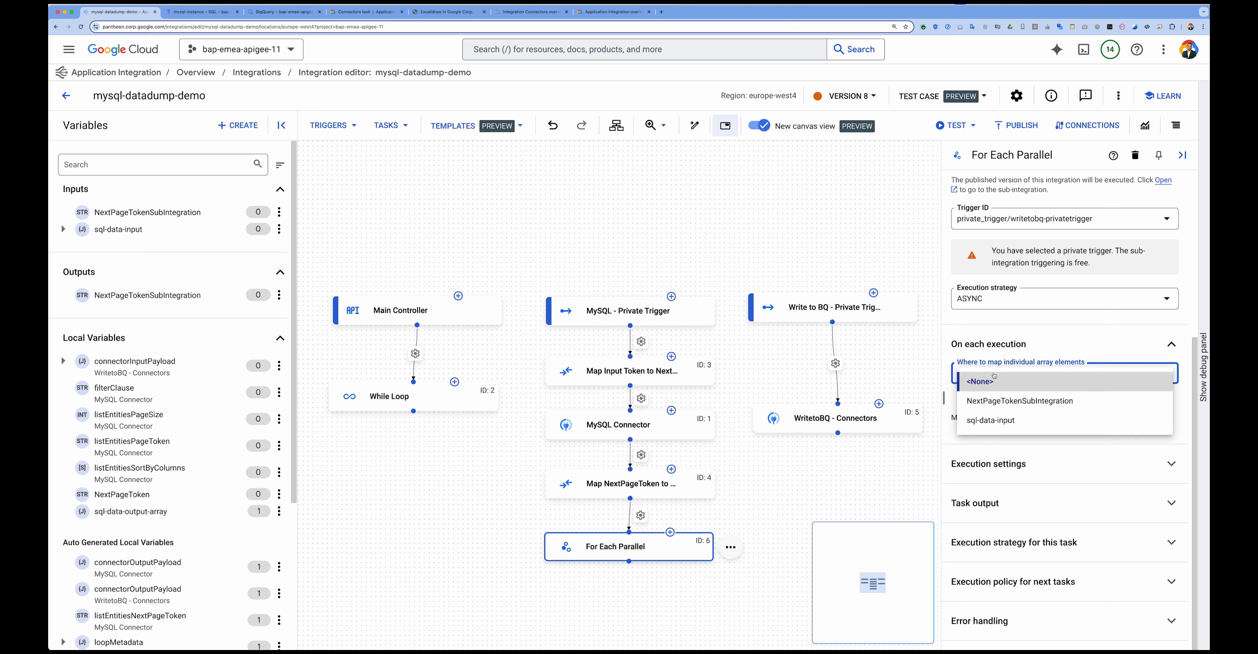
pyautogui.click(988, 421)
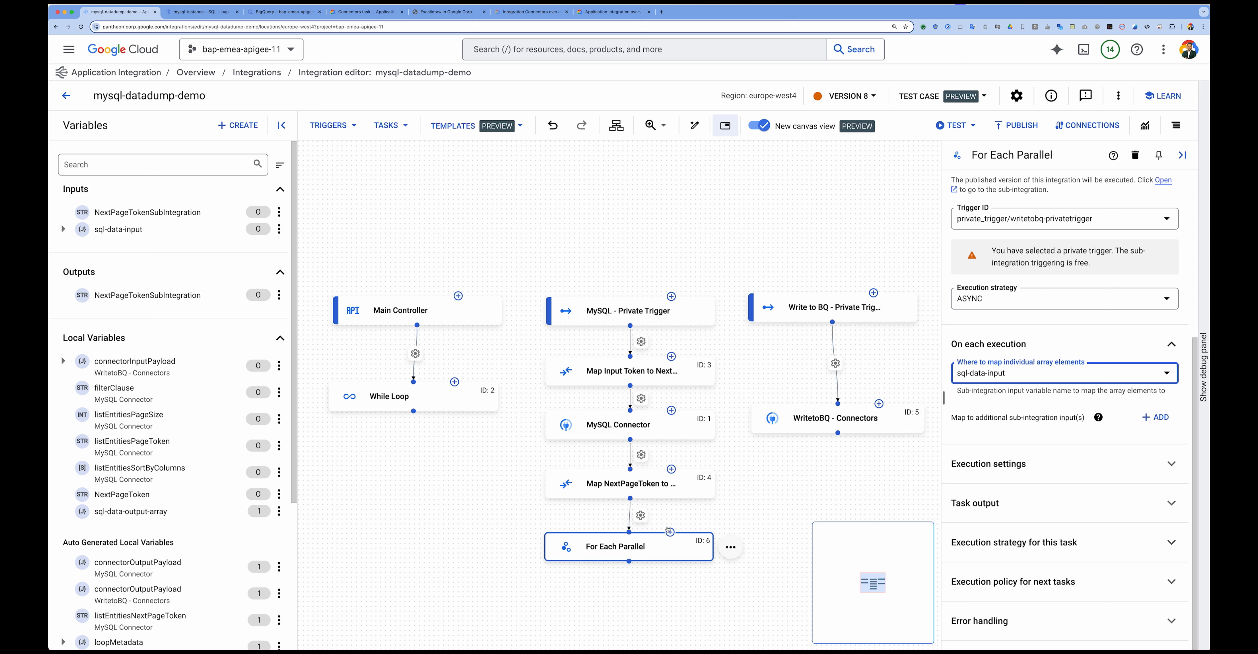
# - Remove the link between the Write to BQ - Private Trigger and WritetoBQ - Connectors, and place a Data Mapping task between them
pyautogui.click(834, 346)
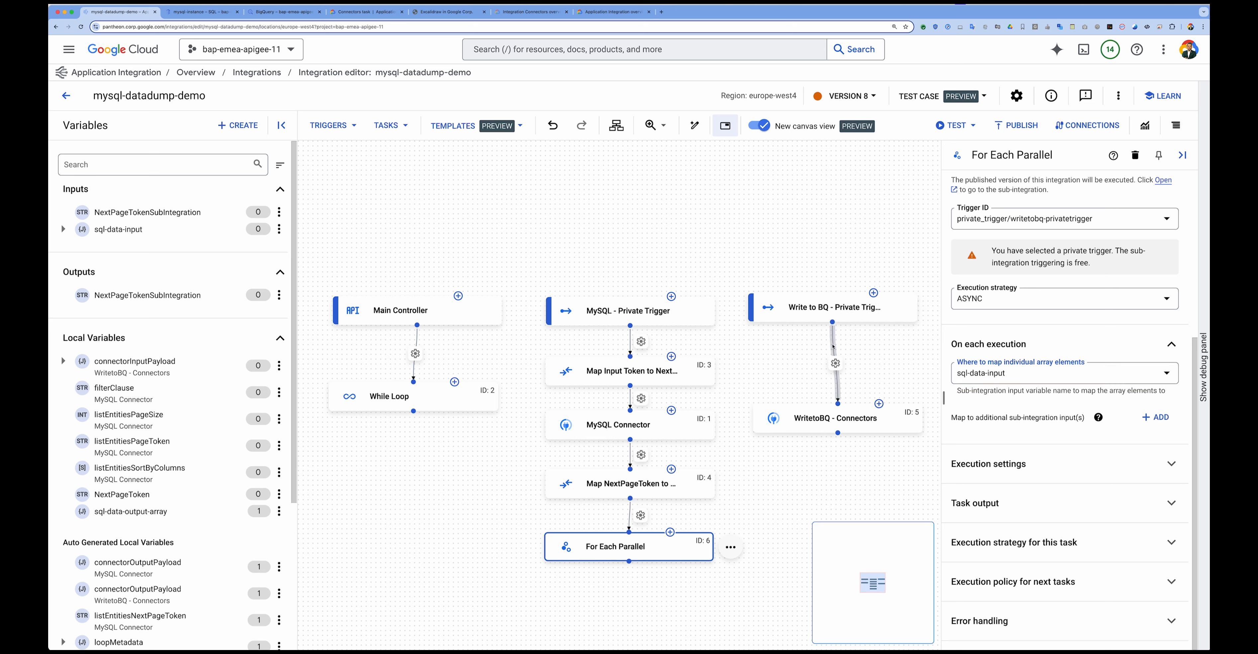
pyautogui.press('Delete')
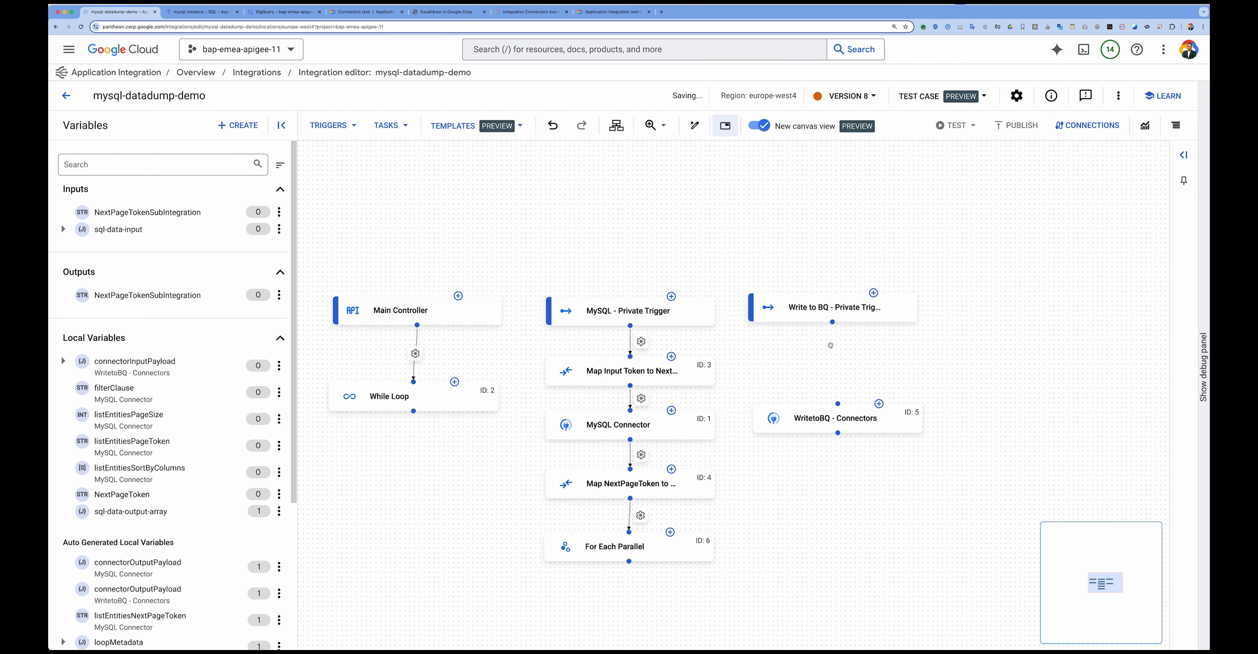
pyautogui.click(399, 127)
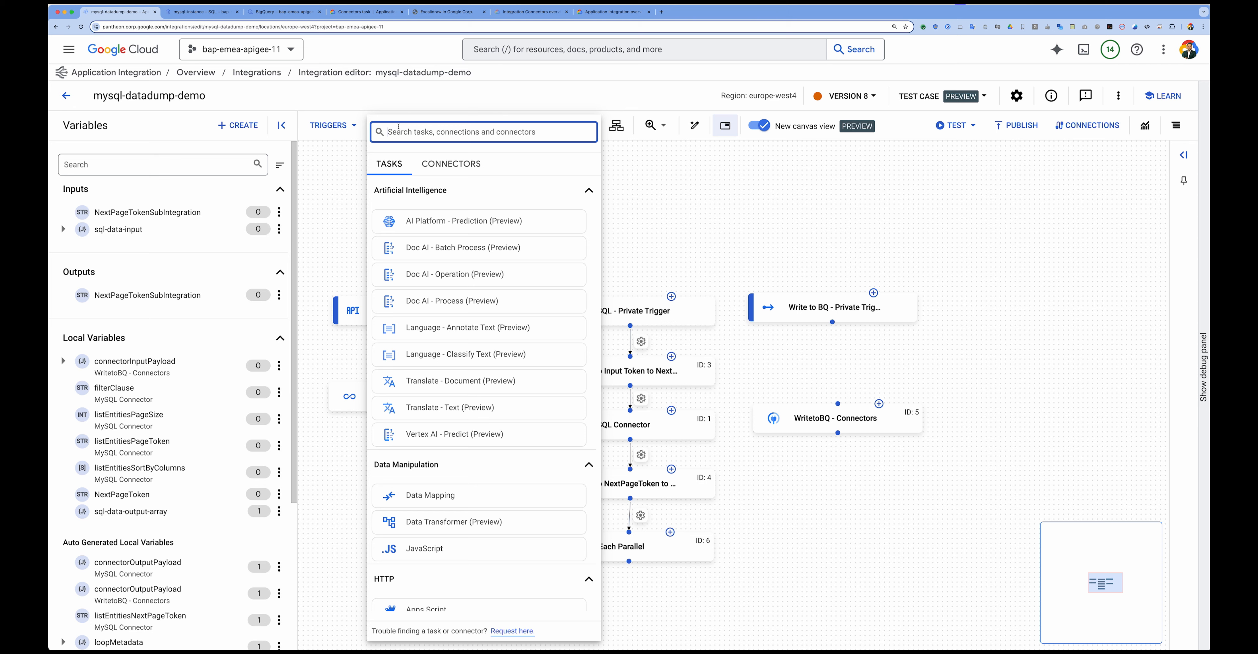
pyautogui.write('map')
pyautogui.moveTo(430, 194); pyautogui.dragTo(874, 374)
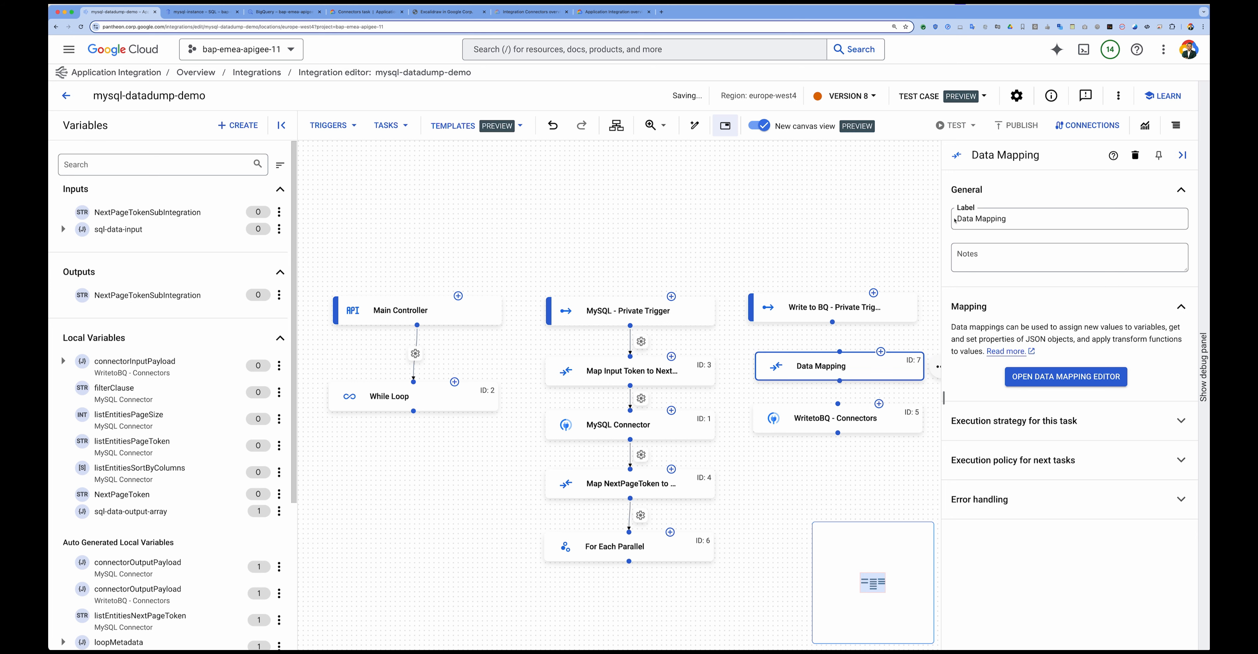
# - Add sql-data-input's Phone, SalesforceID, Pkey, InsertTimeStamp, LastName and Name as input rows in the new Data Mapping task
pyautogui.click(1030, 378)
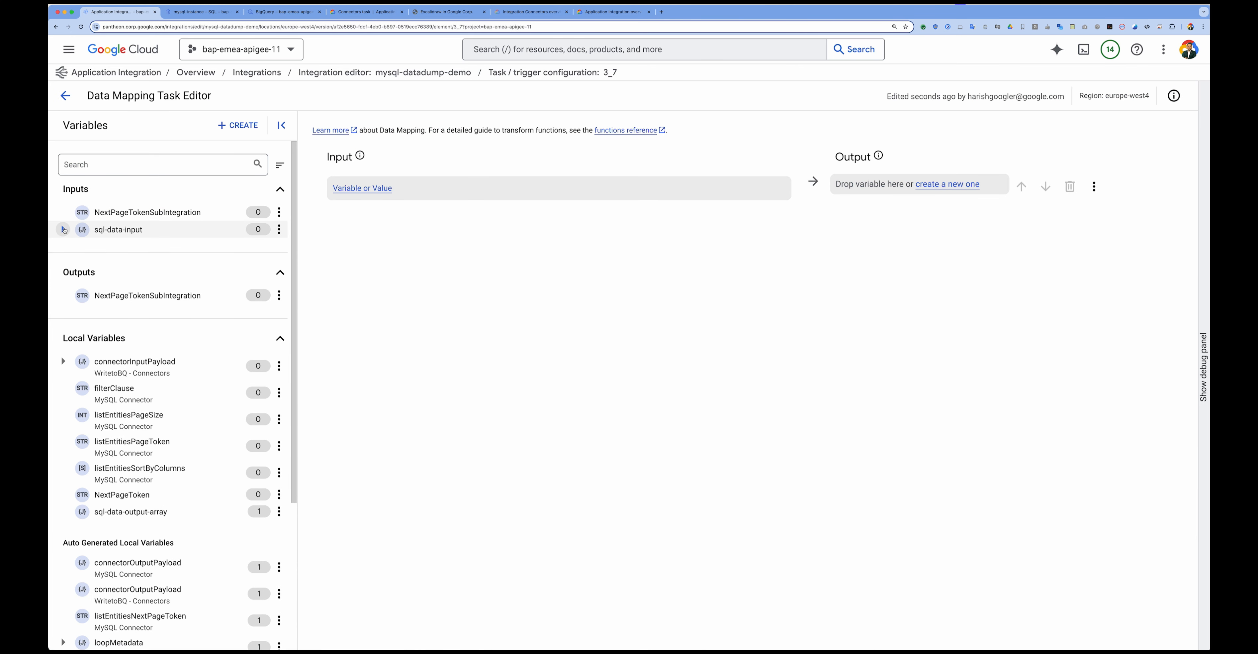
pyautogui.click(63, 230)
pyautogui.moveTo(161, 230); pyautogui.dragTo(112, 233)
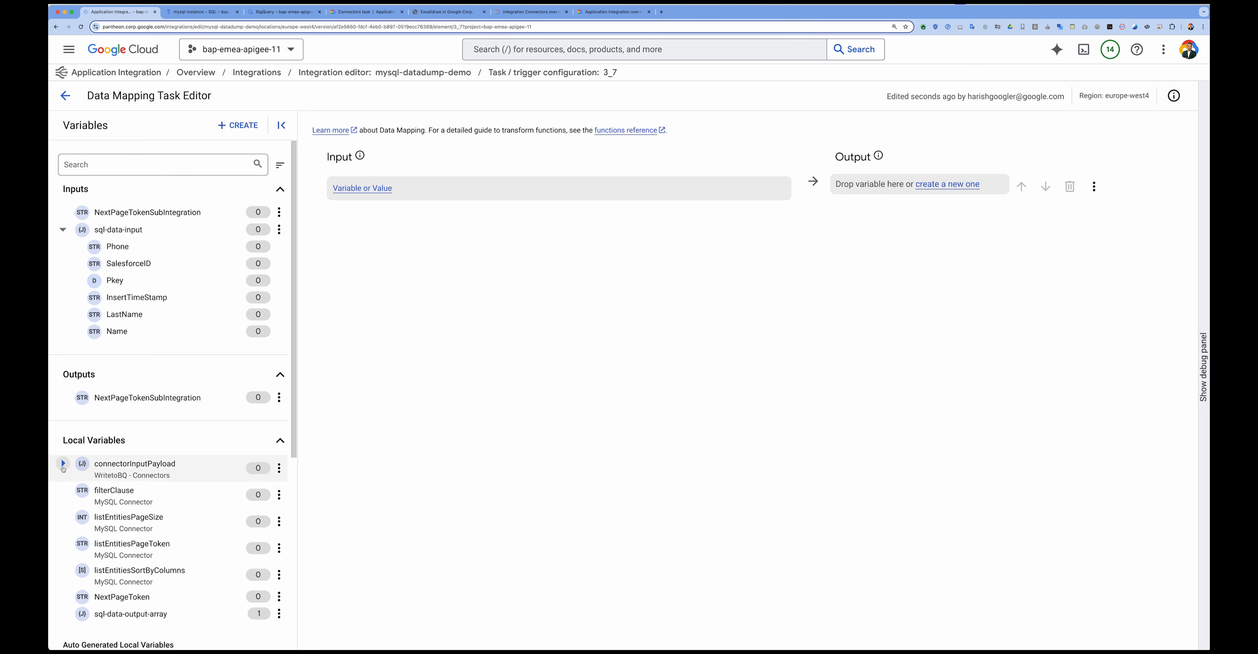
pyautogui.click(63, 463)
pyautogui.scroll(-2, 66, 462)
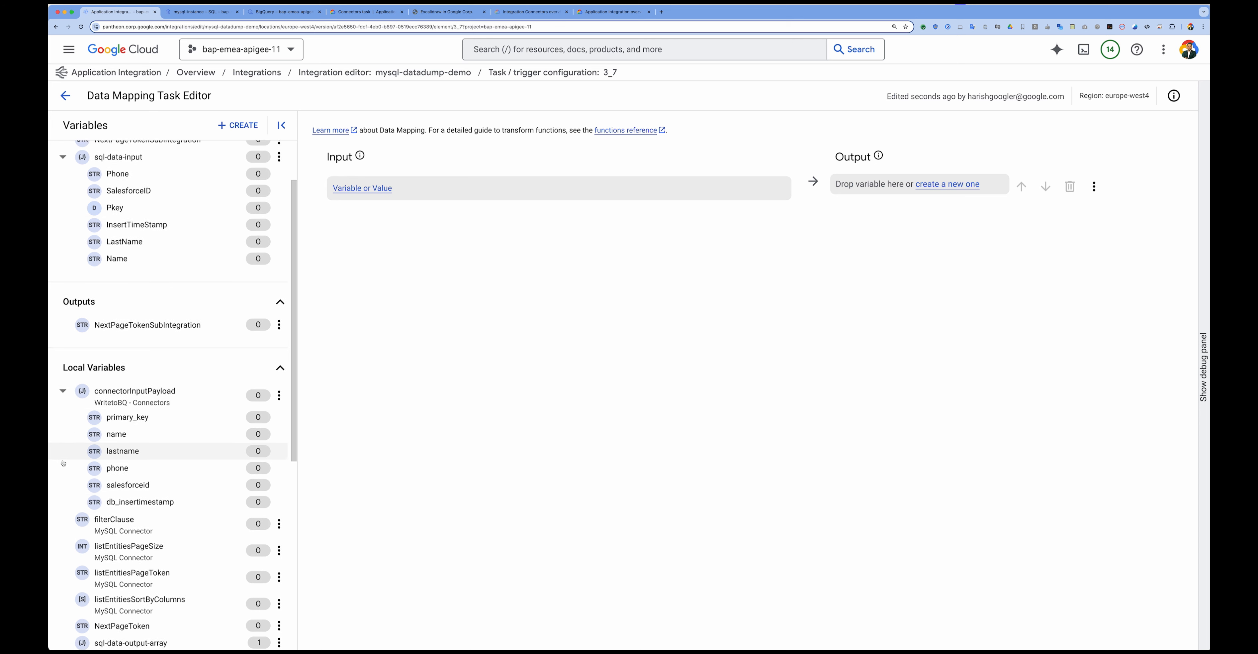
pyautogui.scroll(1, 68, 462)
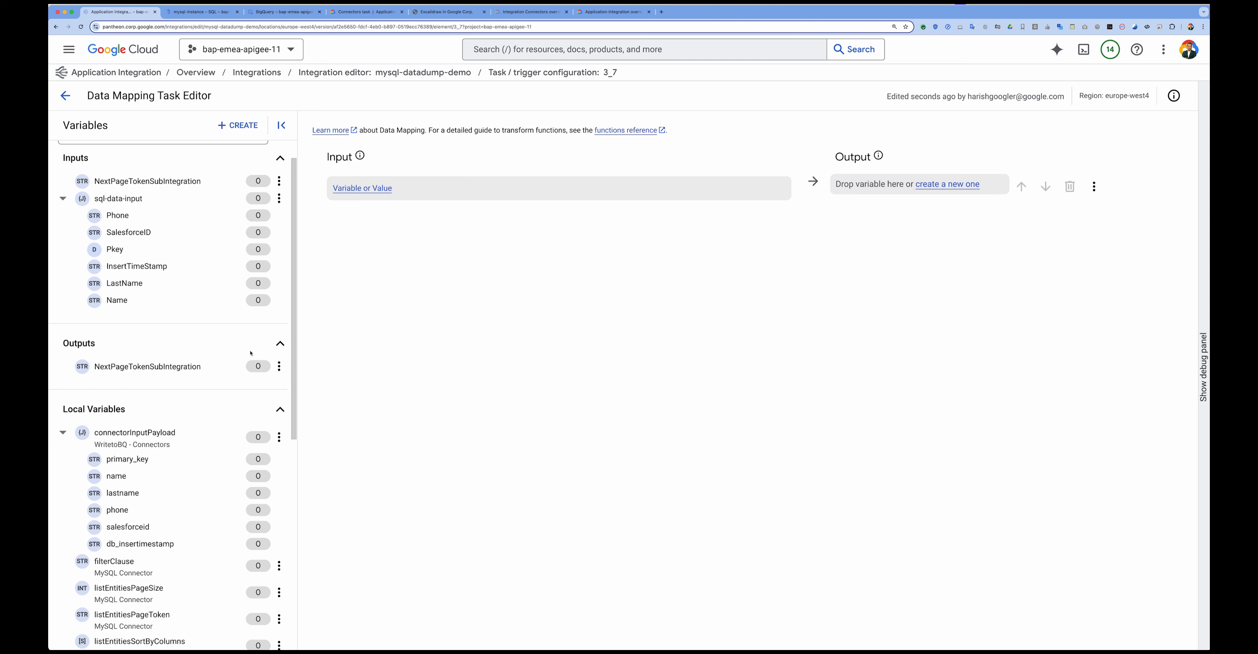
pyautogui.moveTo(119, 217); pyautogui.dragTo(368, 191)
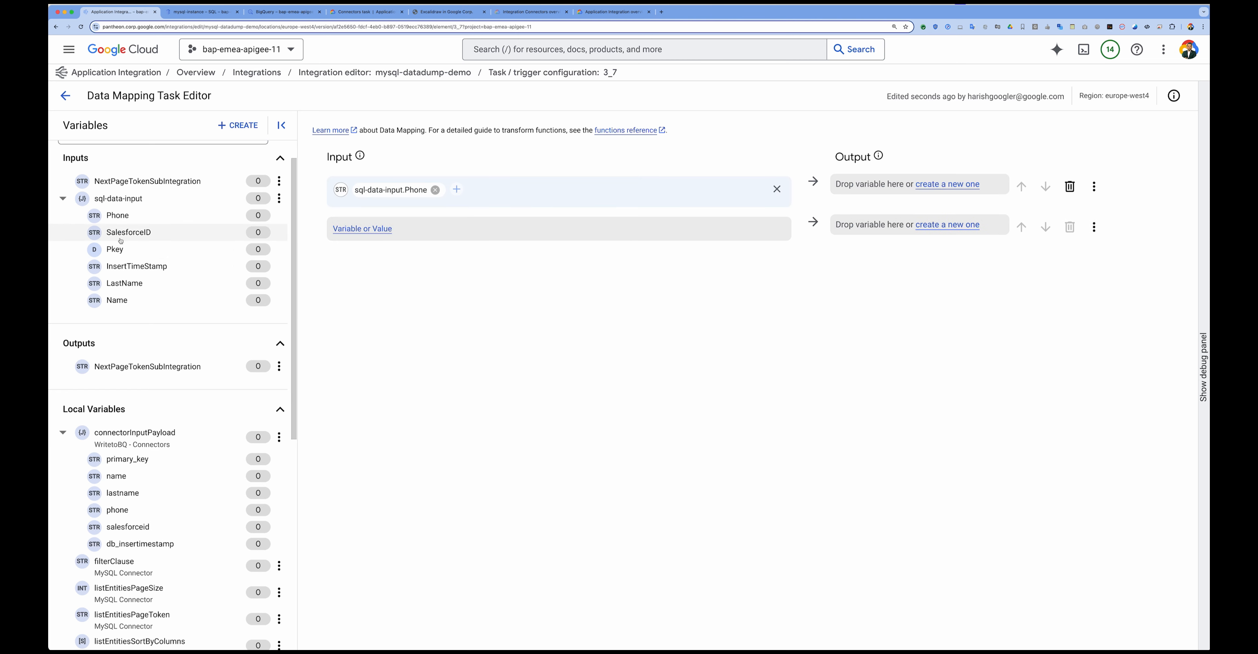
pyautogui.moveTo(127, 233); pyautogui.dragTo(367, 229)
pyautogui.moveTo(117, 250); pyautogui.dragTo(367, 269)
pyautogui.moveTo(122, 267); pyautogui.dragTo(368, 310)
pyautogui.moveTo(123, 284); pyautogui.dragTo(367, 351)
pyautogui.moveTo(117, 301); pyautogui.dragTo(368, 391)
# - Map the Phone, SalesforceID and Pkey rows to phone, salesforceid and primary_key of connectorInputPayload
pyautogui.moveTo(118, 512); pyautogui.dragTo(865, 187)
pyautogui.moveTo(128, 528); pyautogui.dragTo(865, 229)
pyautogui.moveTo(128, 460); pyautogui.dragTo(864, 271)
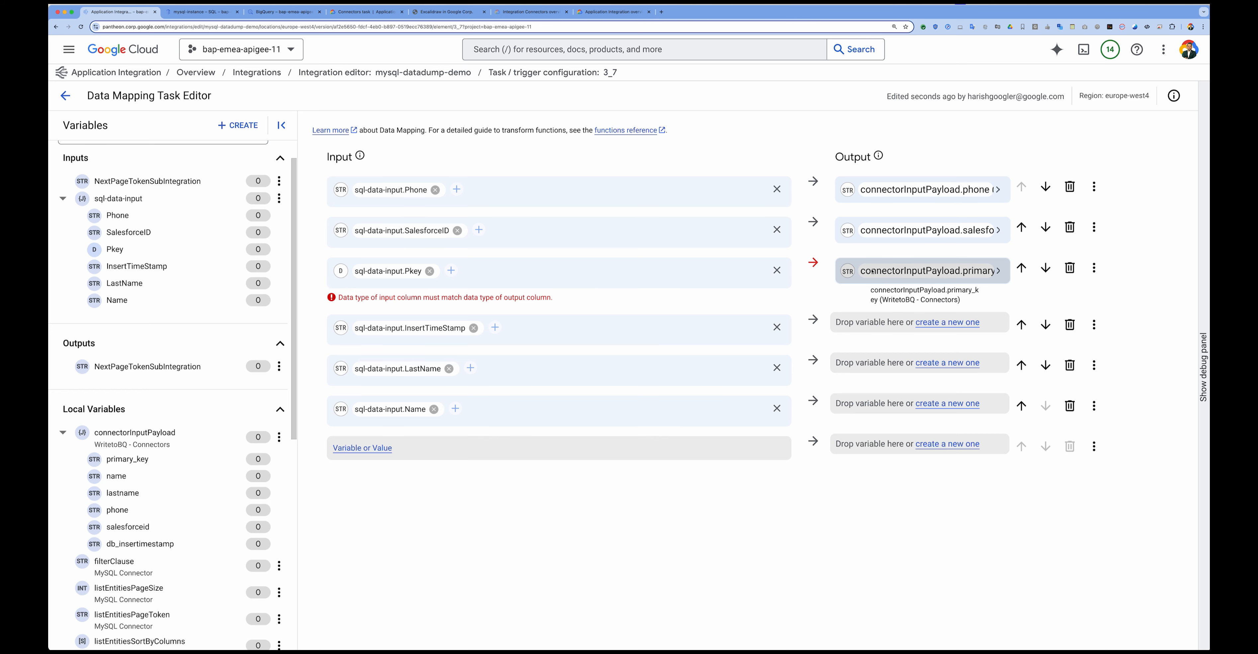
# - Apply the TO_STRING() function to the sql-data-input.Pkey input
pyautogui.click(450, 269)
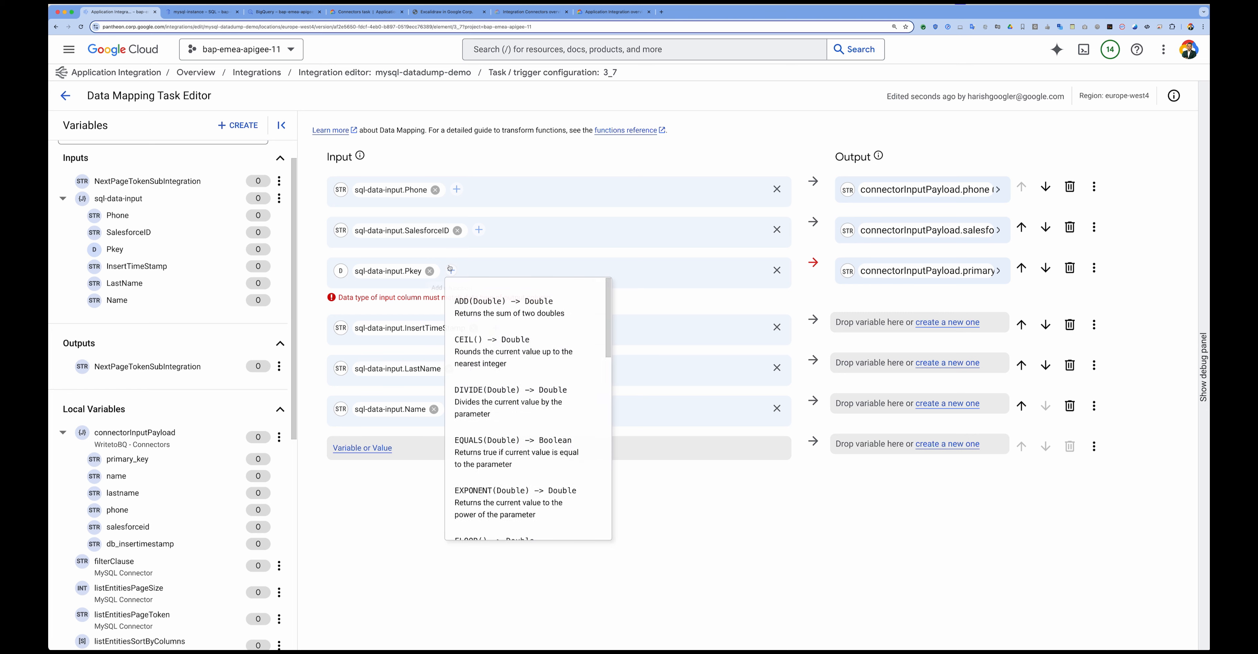
pyautogui.scroll(-10, 502, 498)
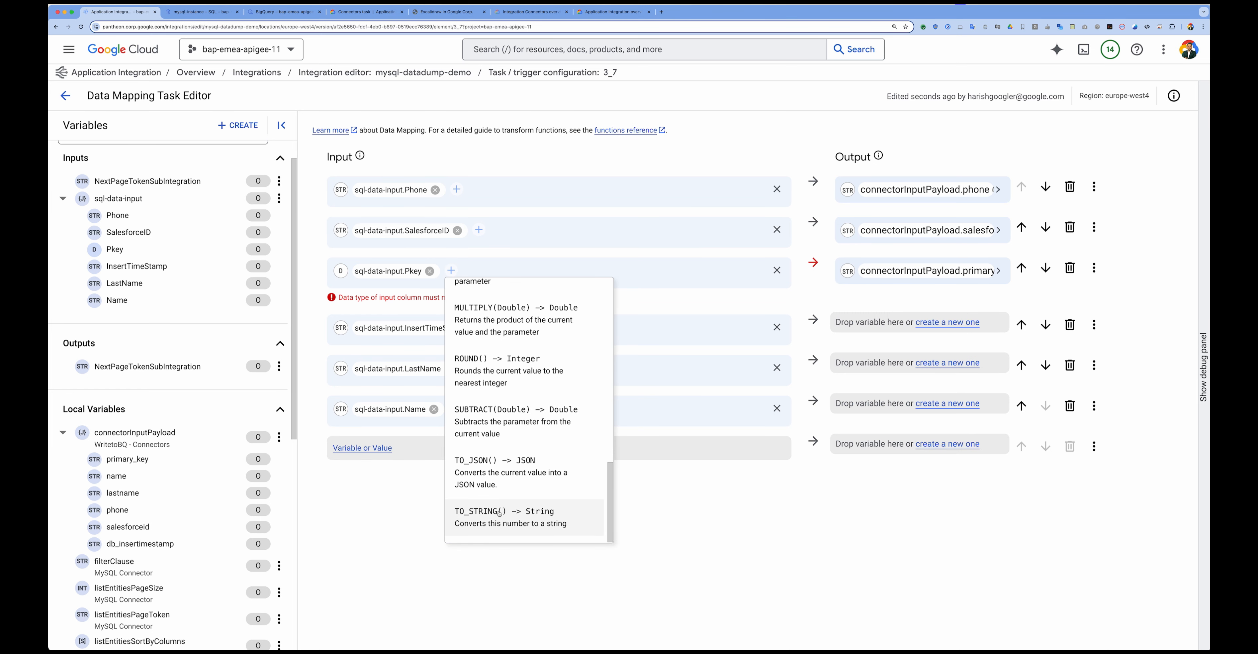
pyautogui.click(498, 512)
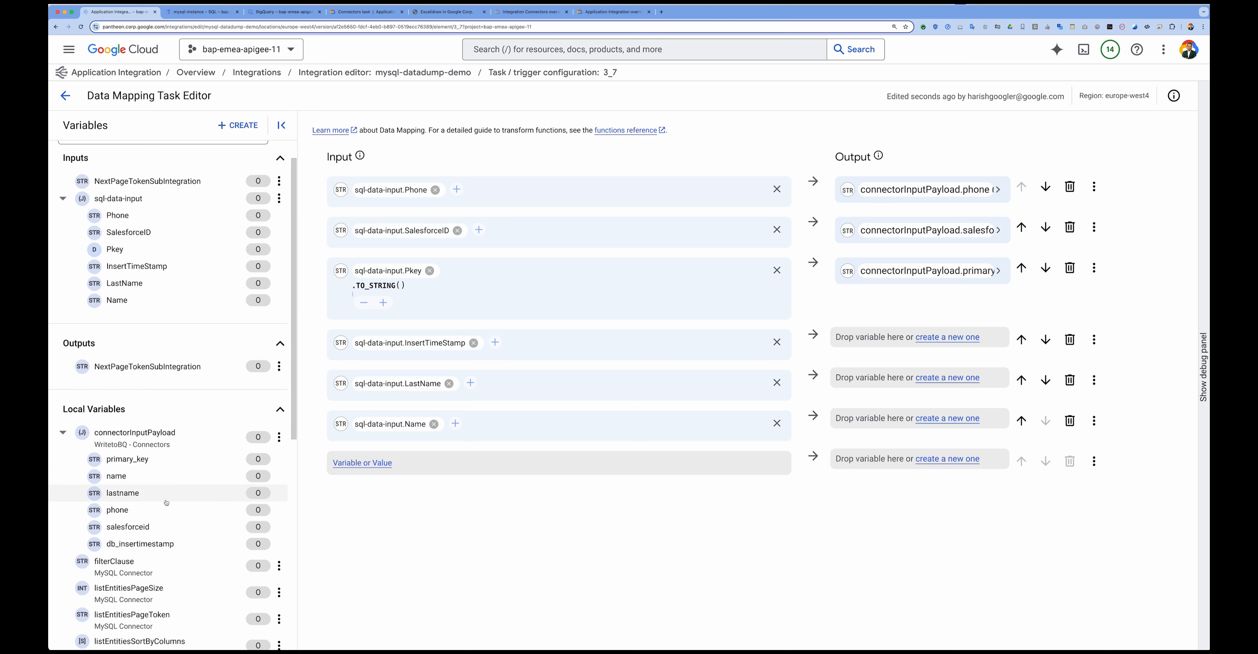
# - Map the InsertTimeStamp, LastName and Name rows to db_insertimestamp, lastname and name of connectorInputPayload, and return to the integration canvas
pyautogui.moveTo(146, 544); pyautogui.dragTo(962, 339)
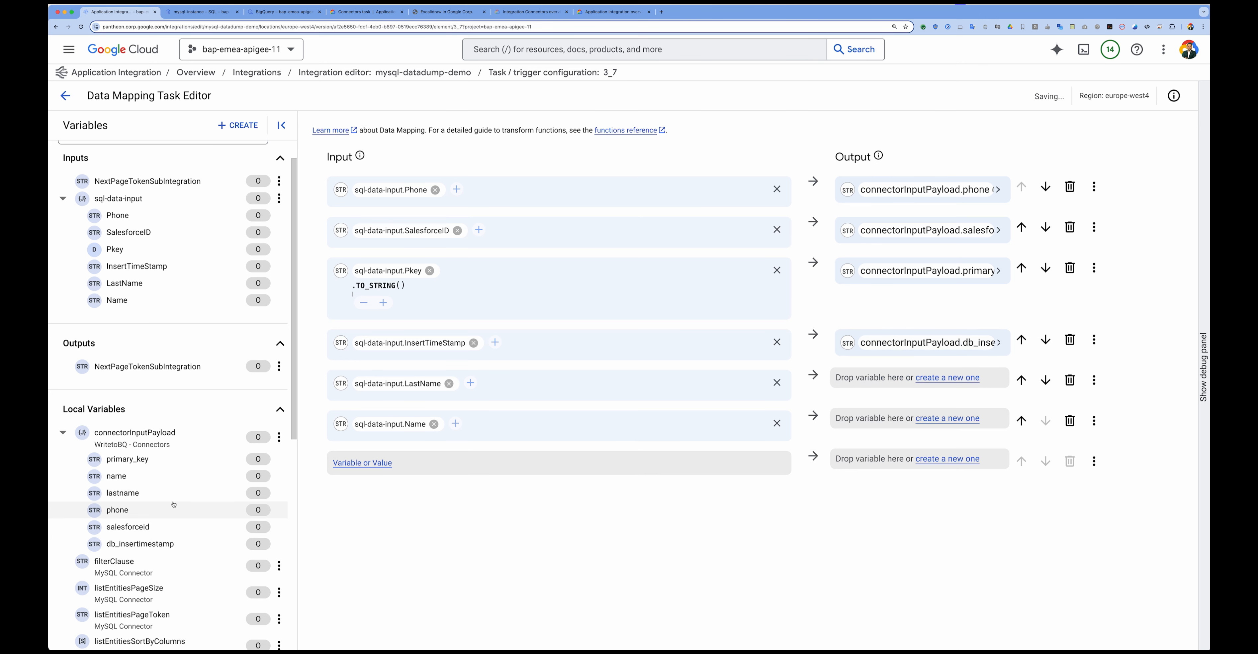
pyautogui.moveTo(125, 493); pyautogui.dragTo(881, 382)
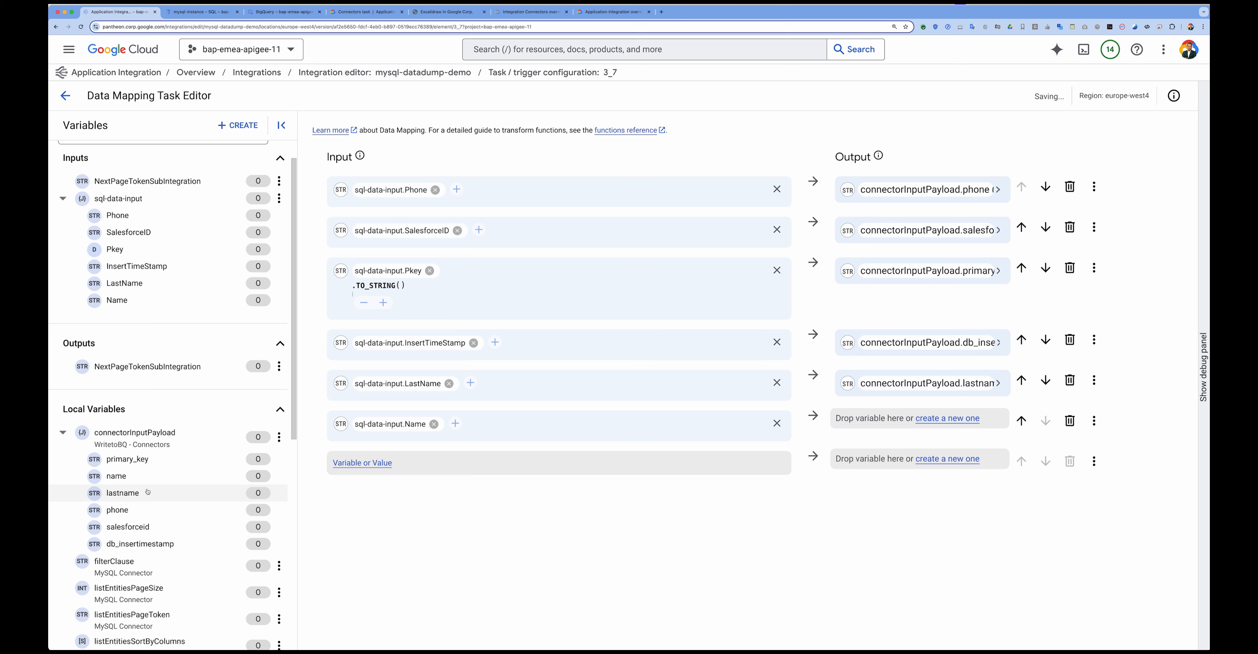
pyautogui.moveTo(116, 480); pyautogui.dragTo(866, 420)
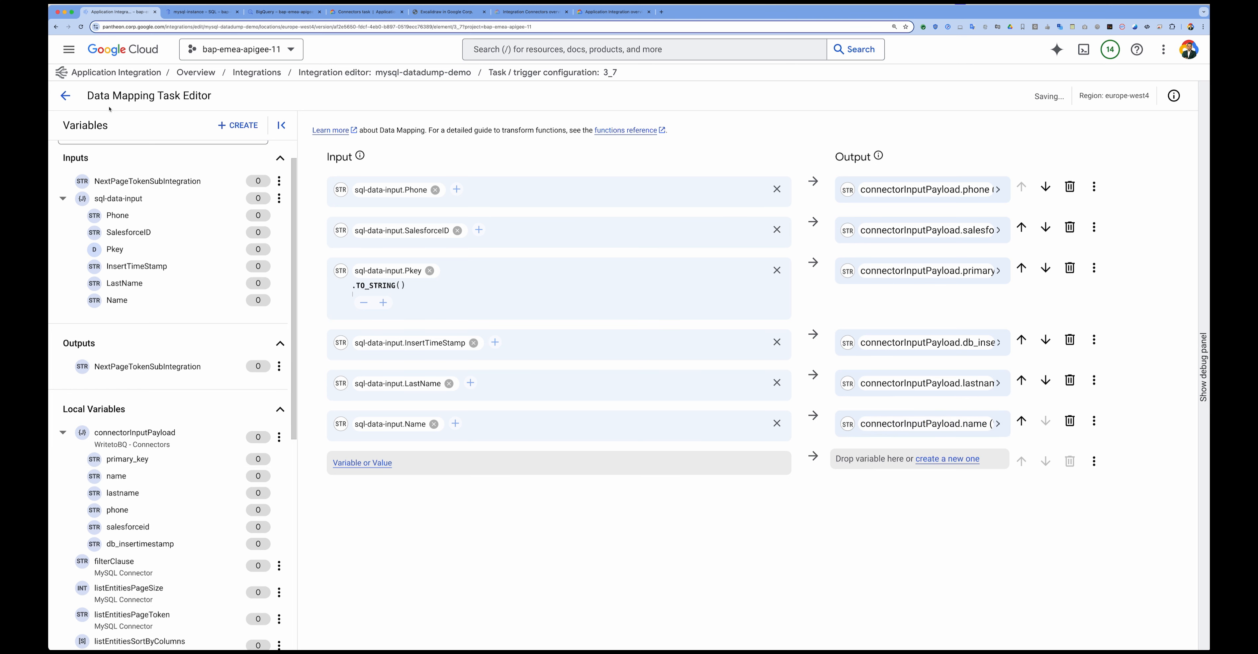
pyautogui.click(67, 97)
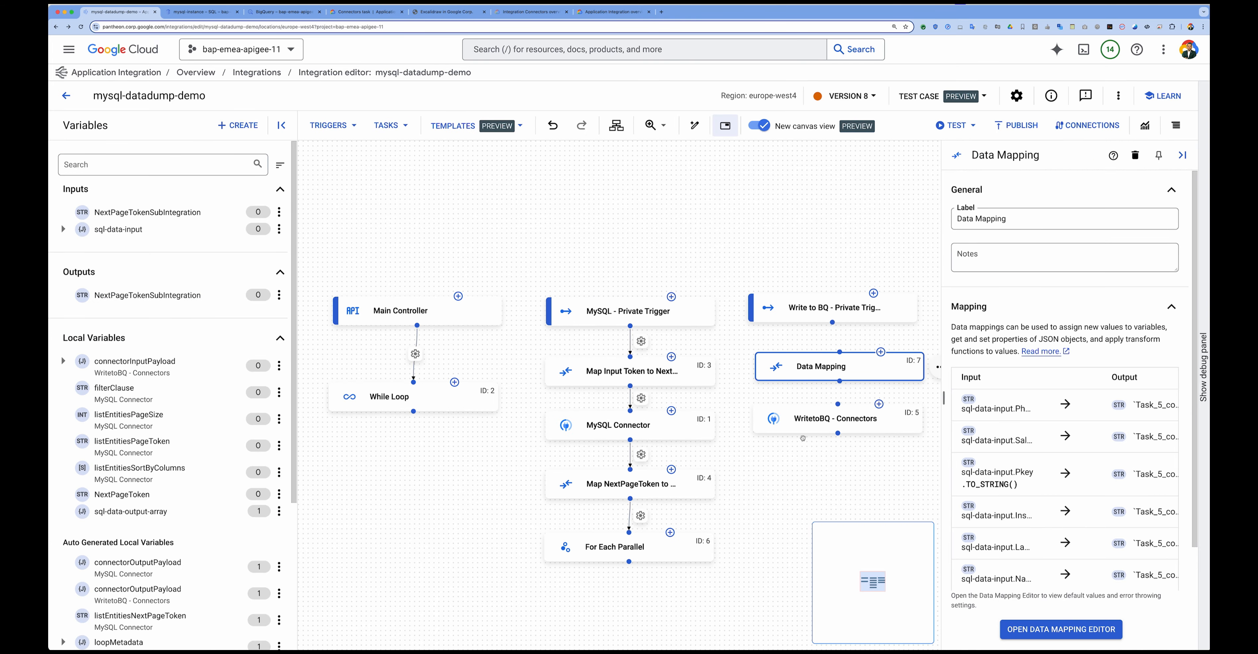
# - Link the Write to BQ - Private Trigger through Data Mapping to WritetoBQ - Connectors, and publish the integration
pyautogui.moveTo(832, 323); pyautogui.dragTo(840, 351)
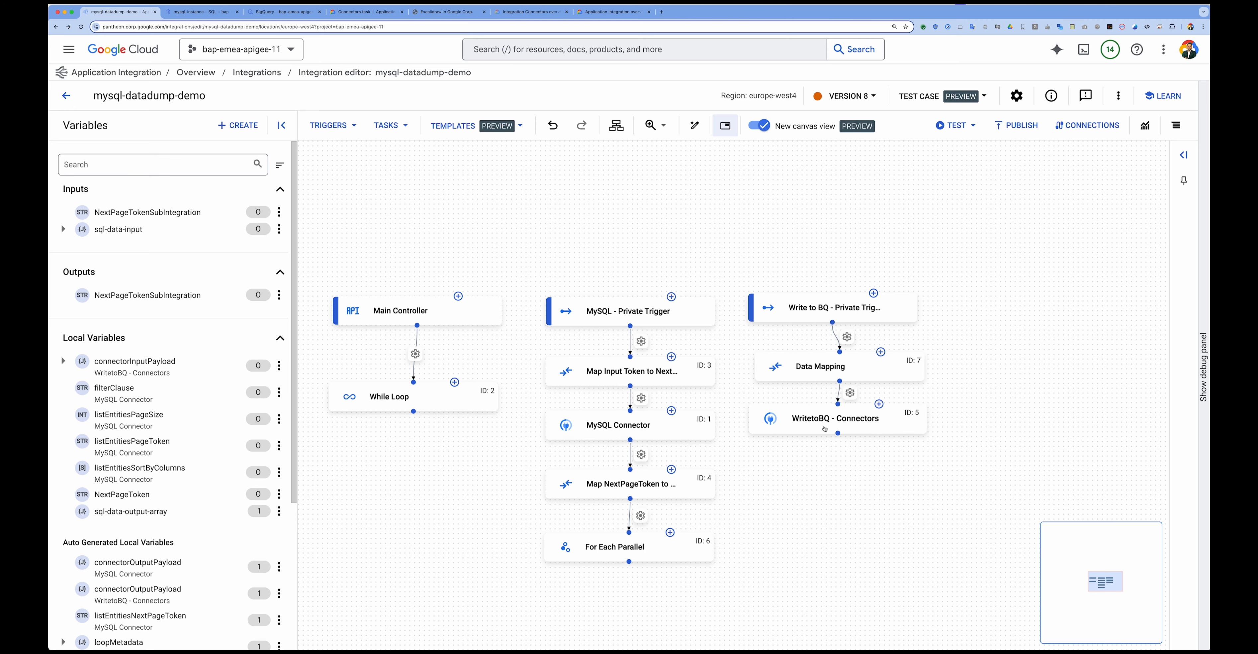
pyautogui.click(1019, 131)
pyautogui.click(694, 397)
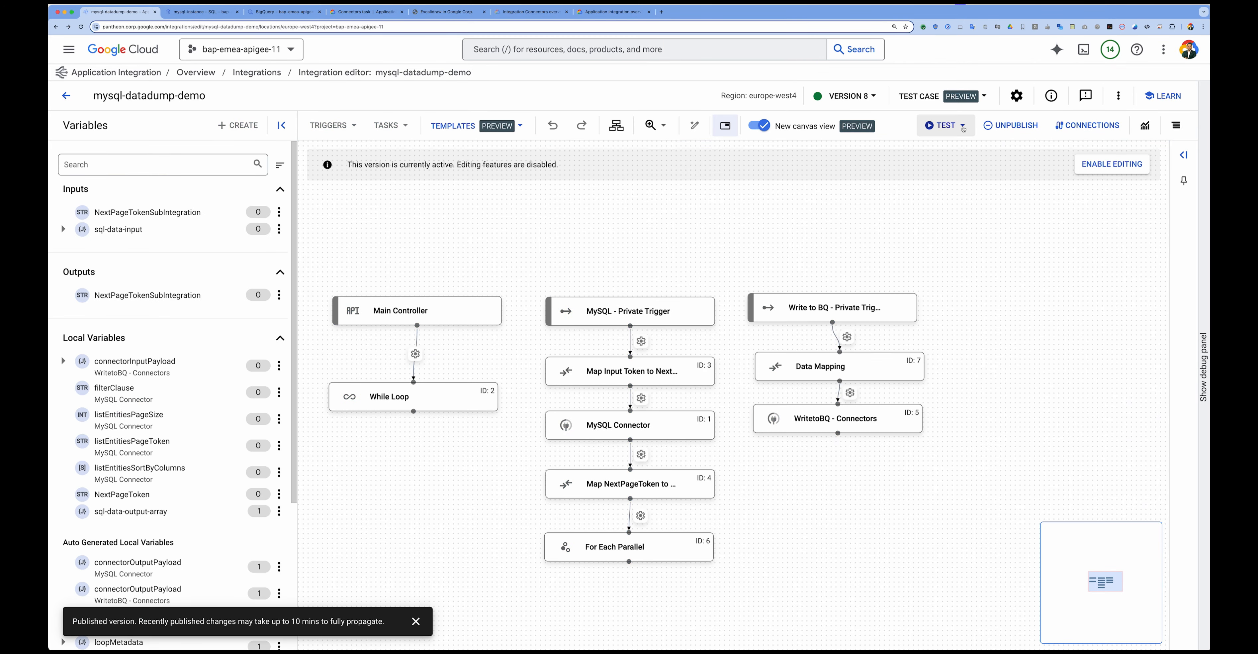
# - Run a test of the integration from the Main Controller trigger with the default input values
pyautogui.click(964, 128)
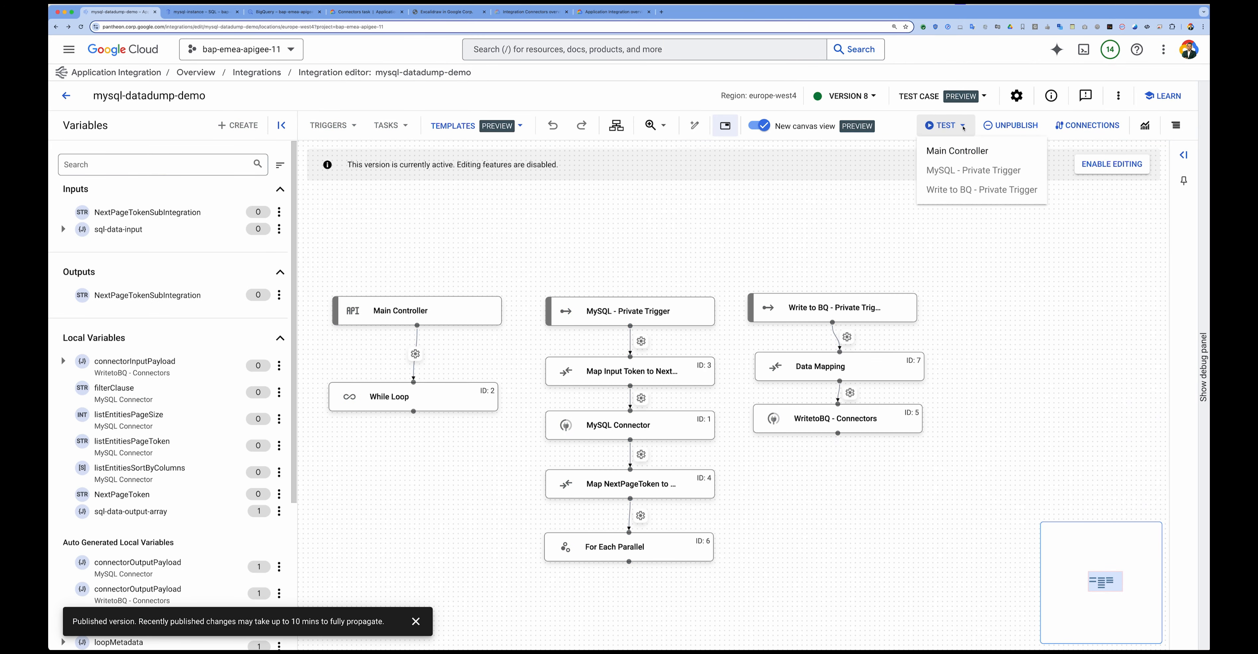
pyautogui.click(953, 152)
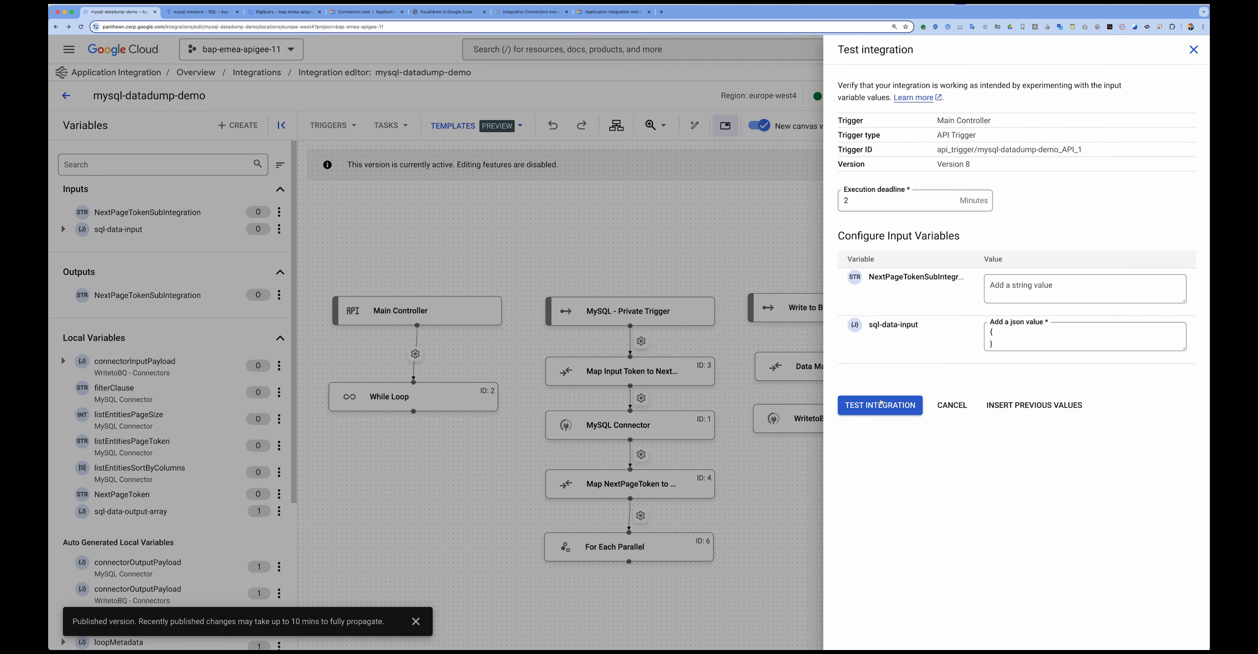
pyautogui.click(881, 406)
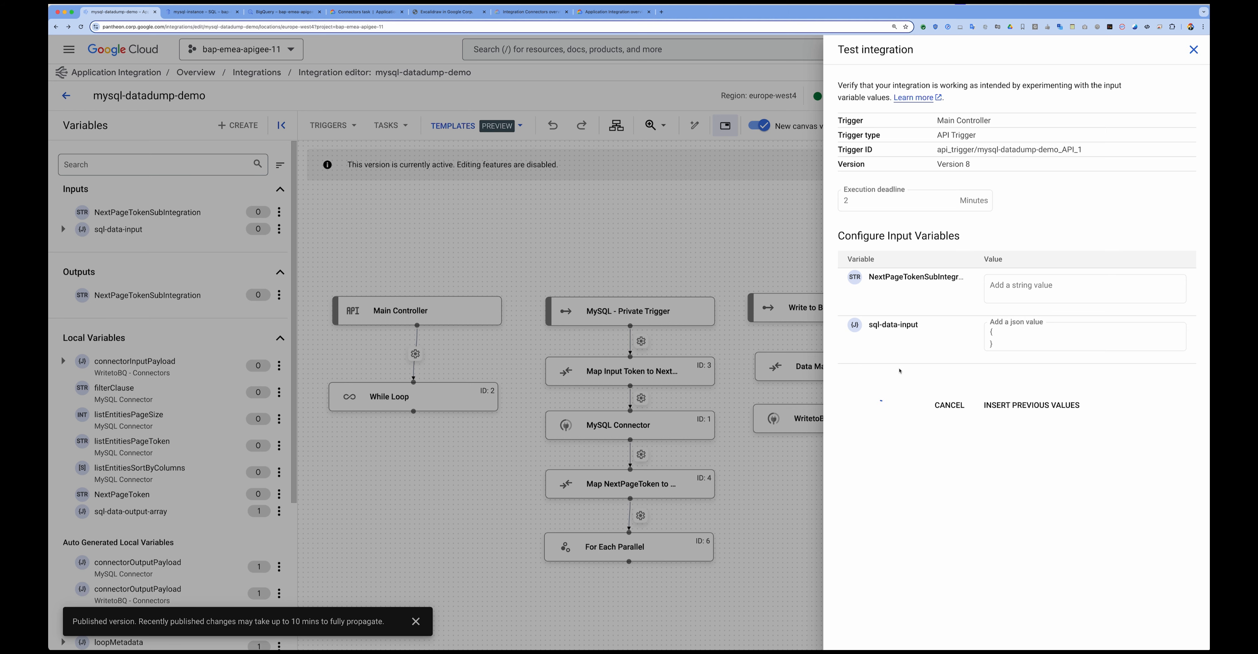
# - Switch to BigQuery and rerun the SELECT query on mysql_db_dump_demo_tab to check for incoming records
pyautogui.click(288, 12)
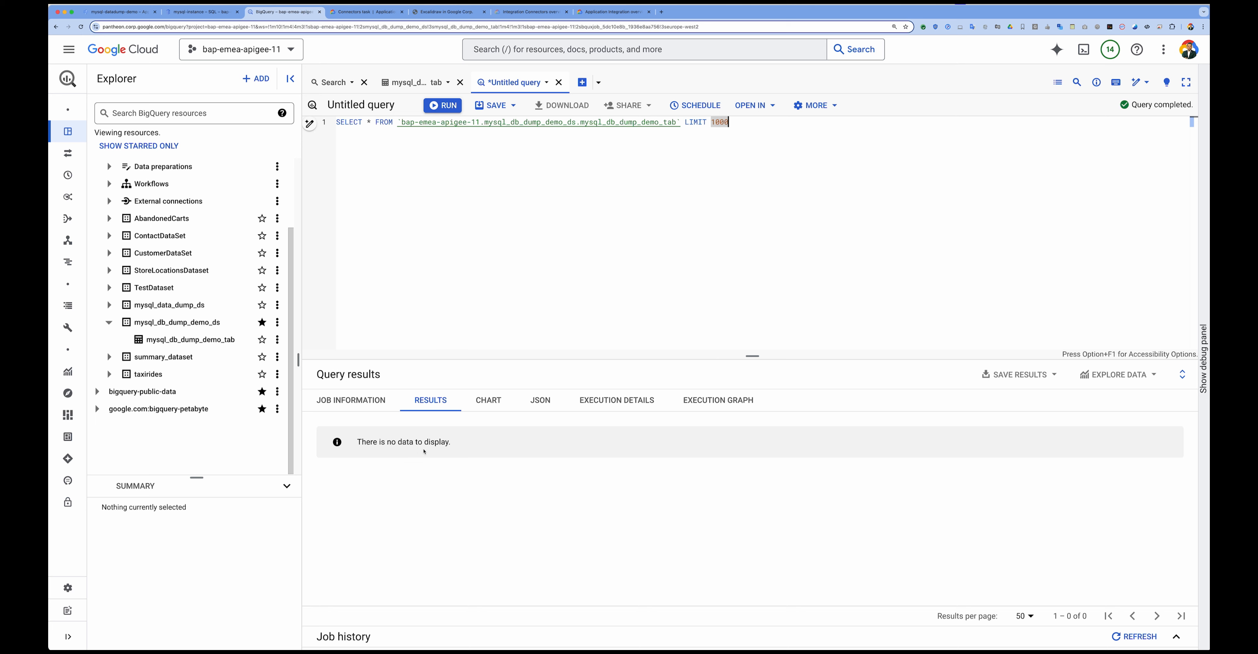
pyautogui.click(443, 106)
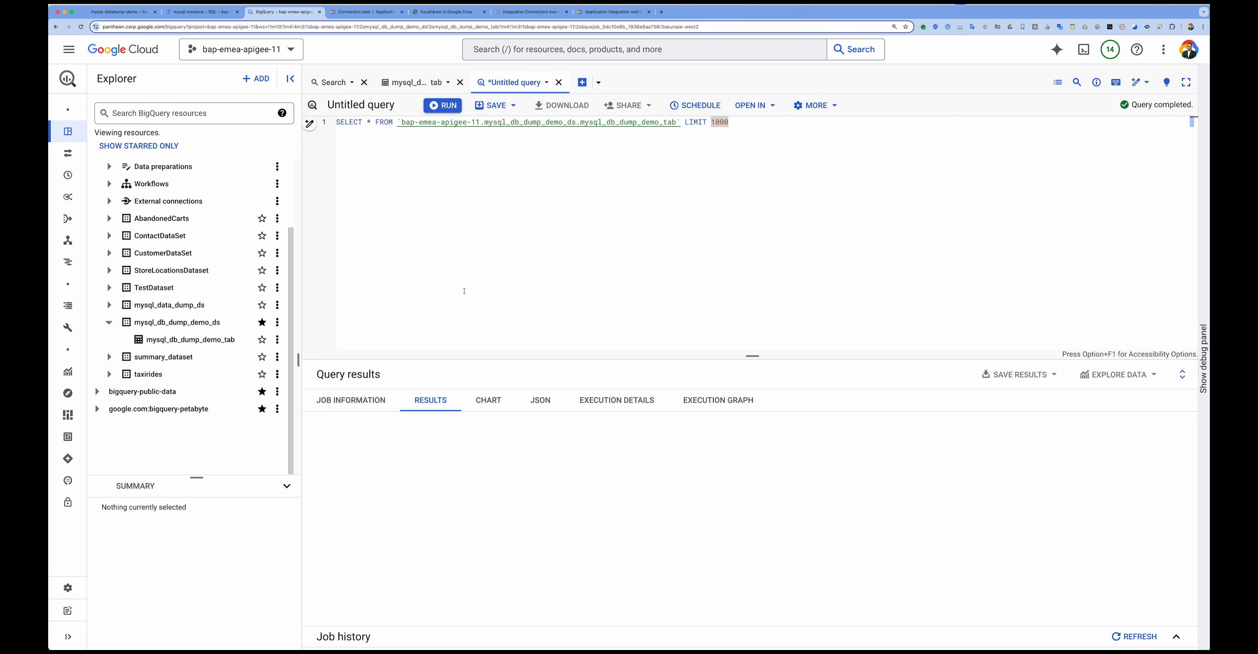
pyautogui.scroll(-5, 441, 470)
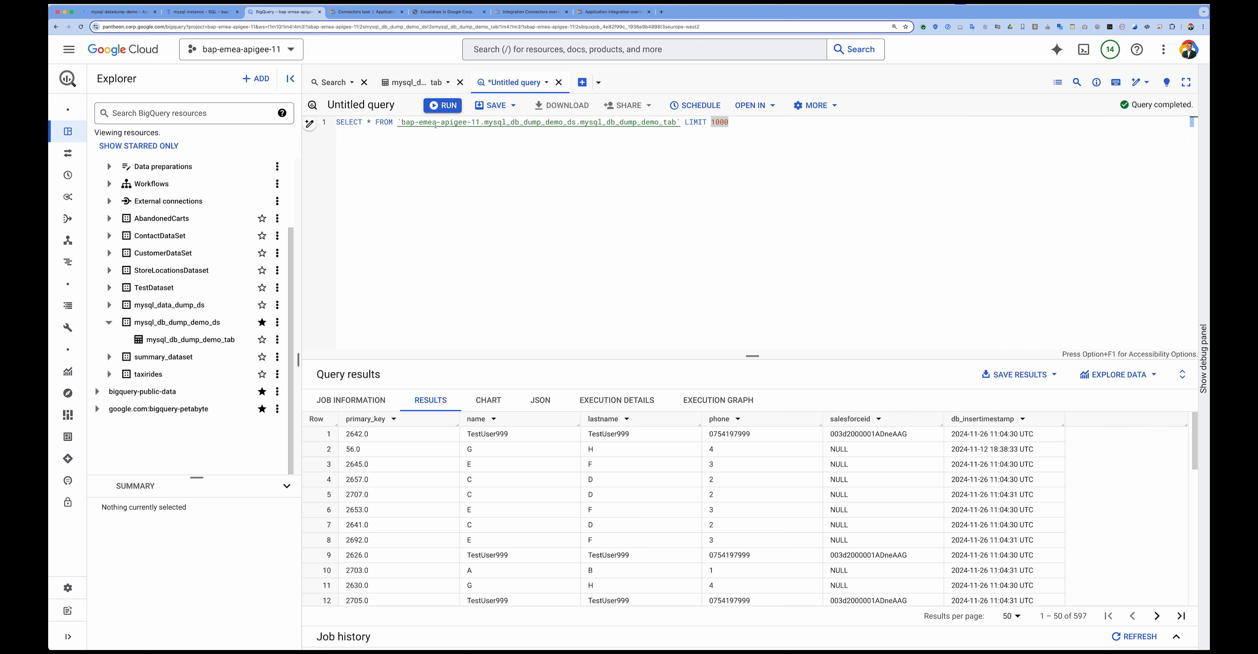
pyautogui.click(442, 105)
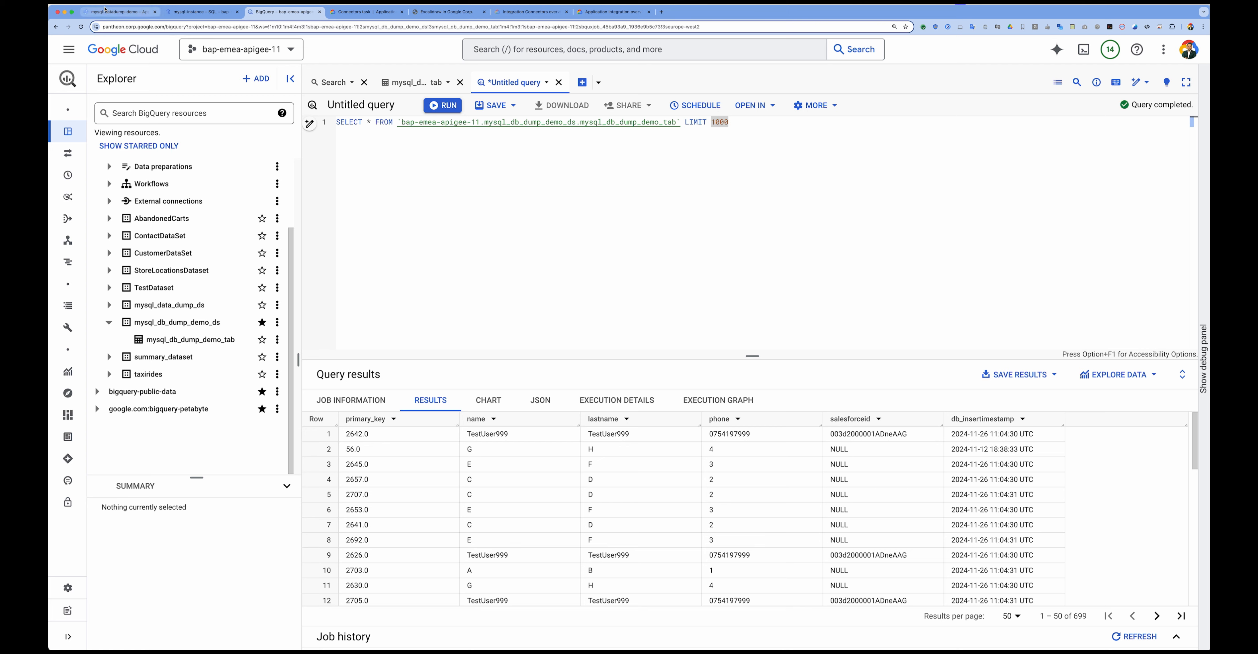
# - Back in Application Integration, open the test run's execution logs and examine the For Each Parallel sub-integration runs in While Loop iteration 1
pyautogui.click(112, 12)
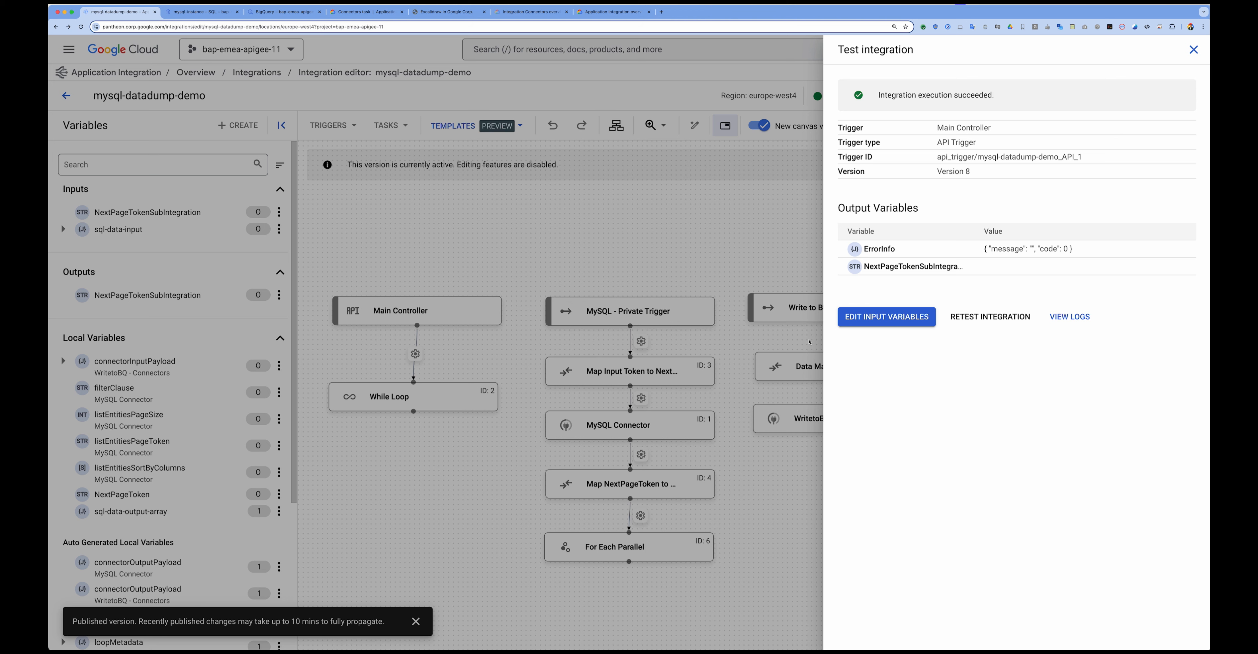
pyautogui.click(1070, 317)
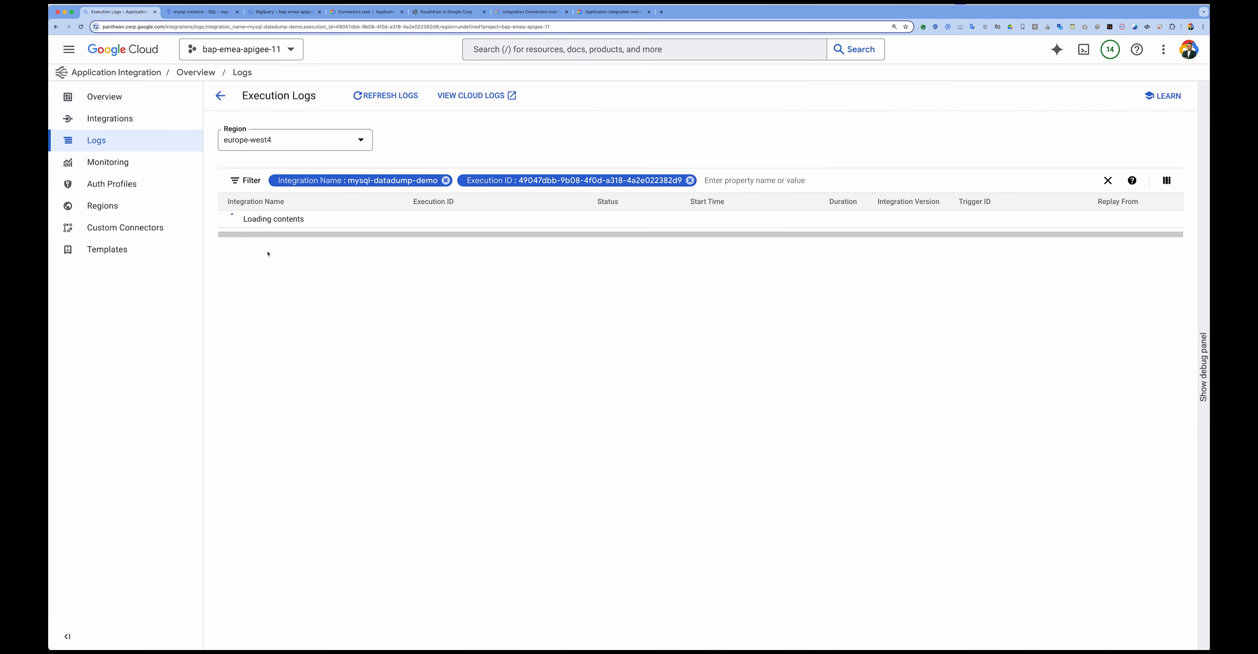
pyautogui.click(235, 219)
pyautogui.click(239, 254)
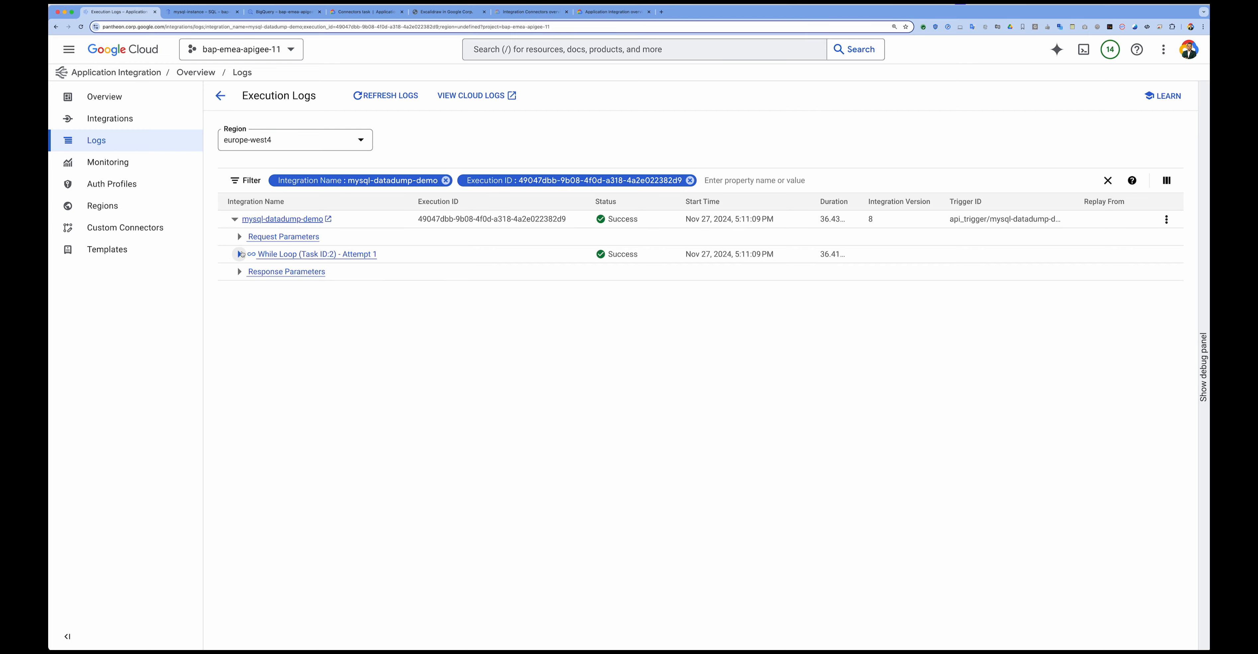
pyautogui.click(243, 446)
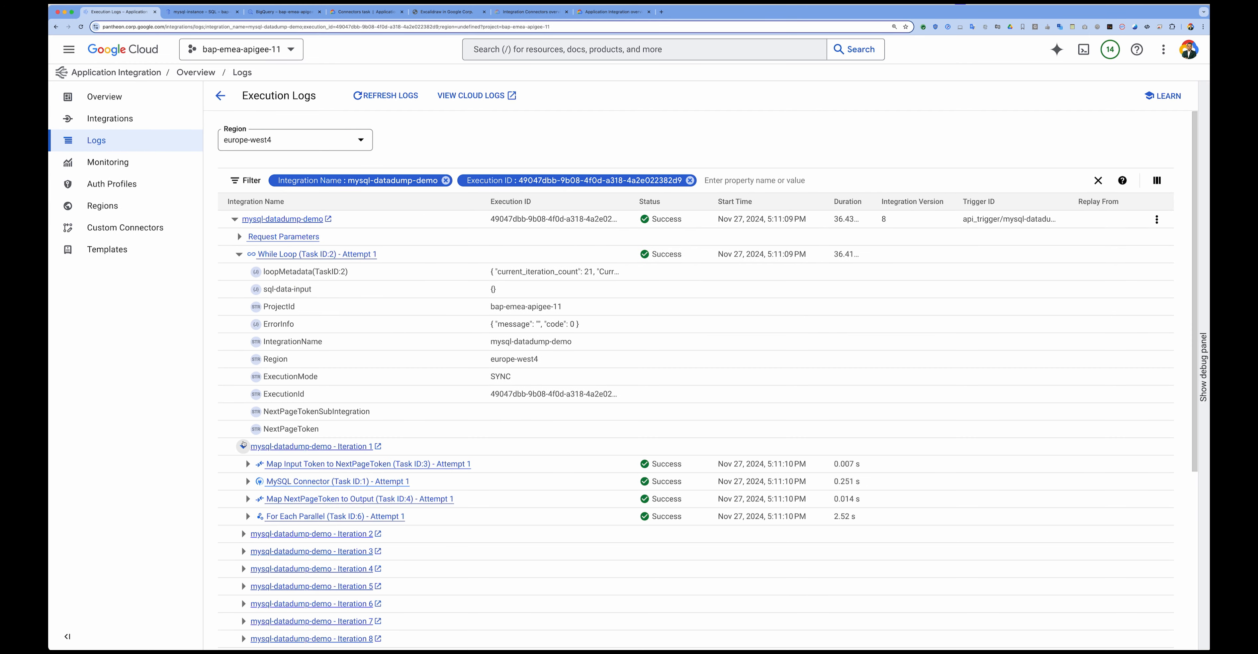
pyautogui.scroll(-2, 245, 440)
pyautogui.click(248, 417)
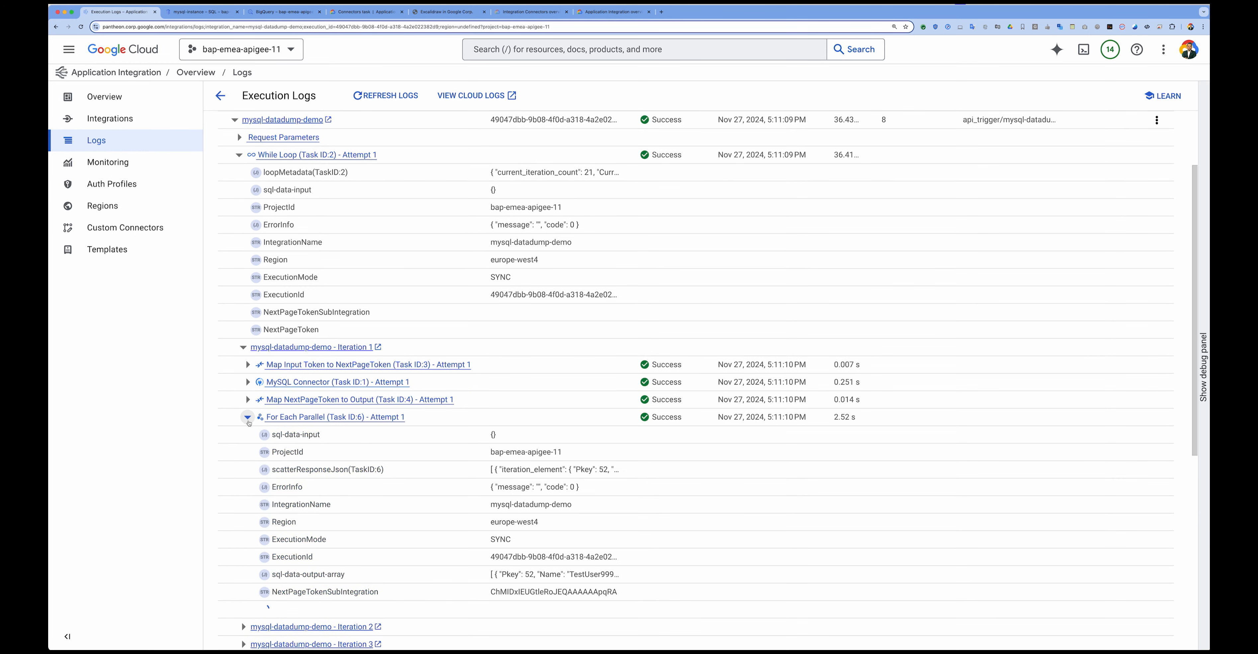
pyautogui.scroll(-3, 249, 422)
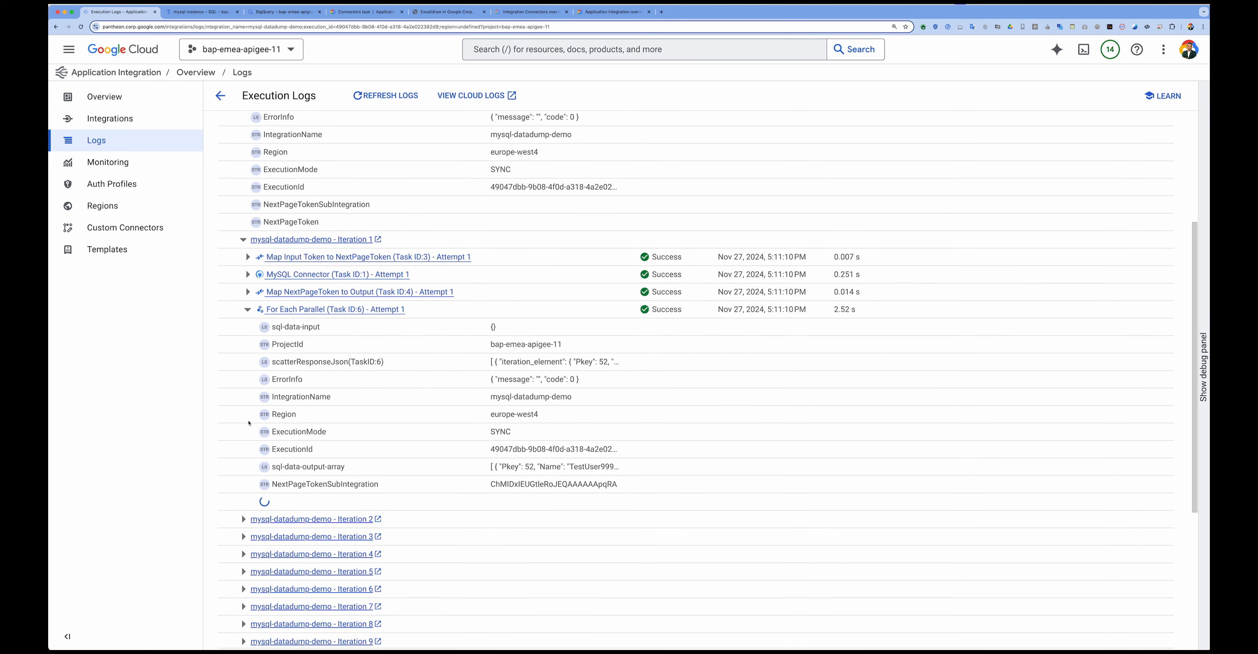
pyautogui.scroll(-4, 248, 422)
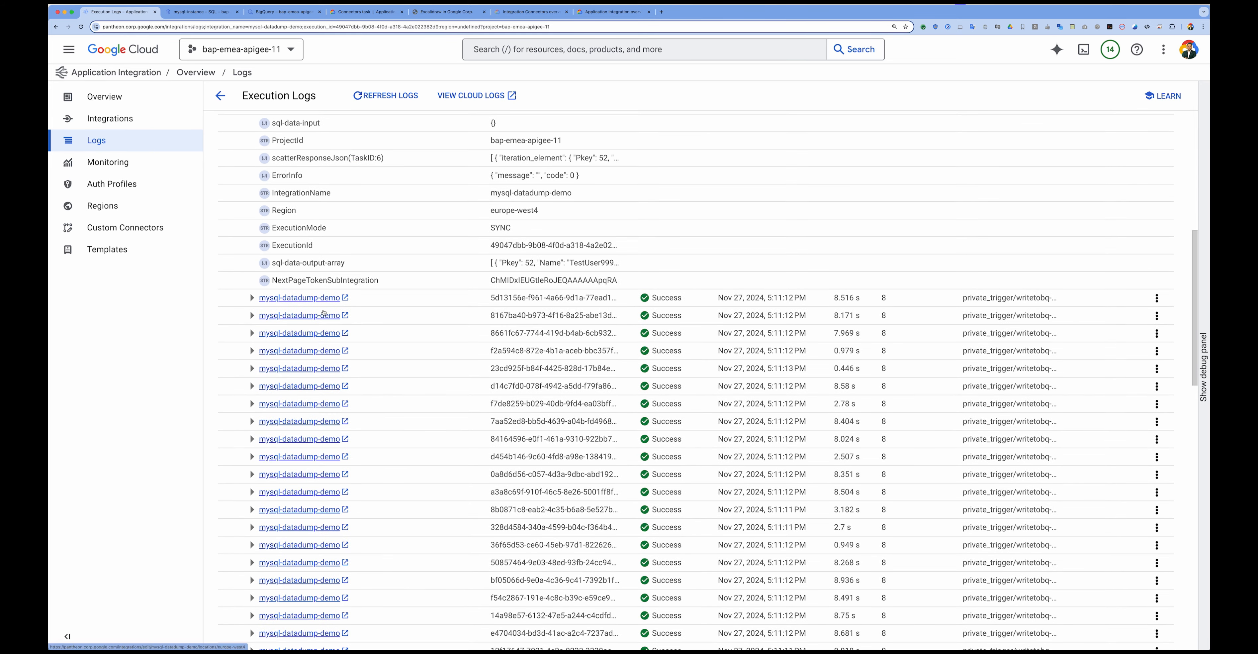
pyautogui.scroll(-1, 473, 300)
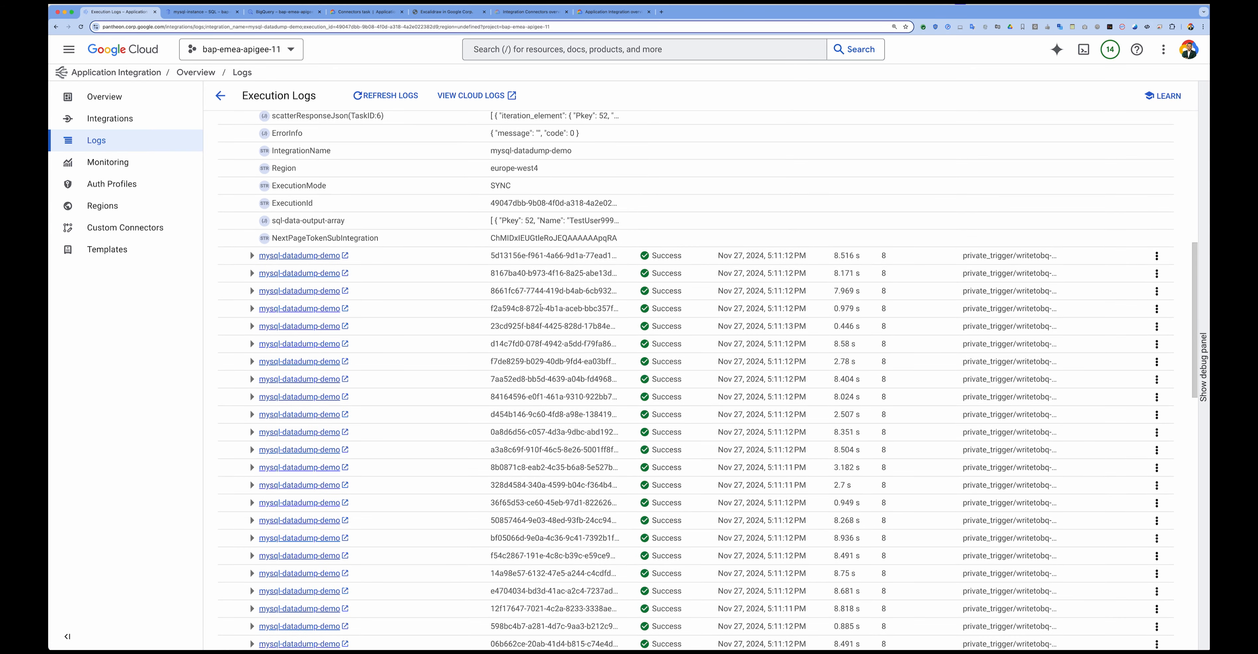
# - Switch to the Excalidraw diagram and review the MySQL to BigQuery integration architecture
pyautogui.click(446, 12)
pyautogui.scroll(10, 471, 304)
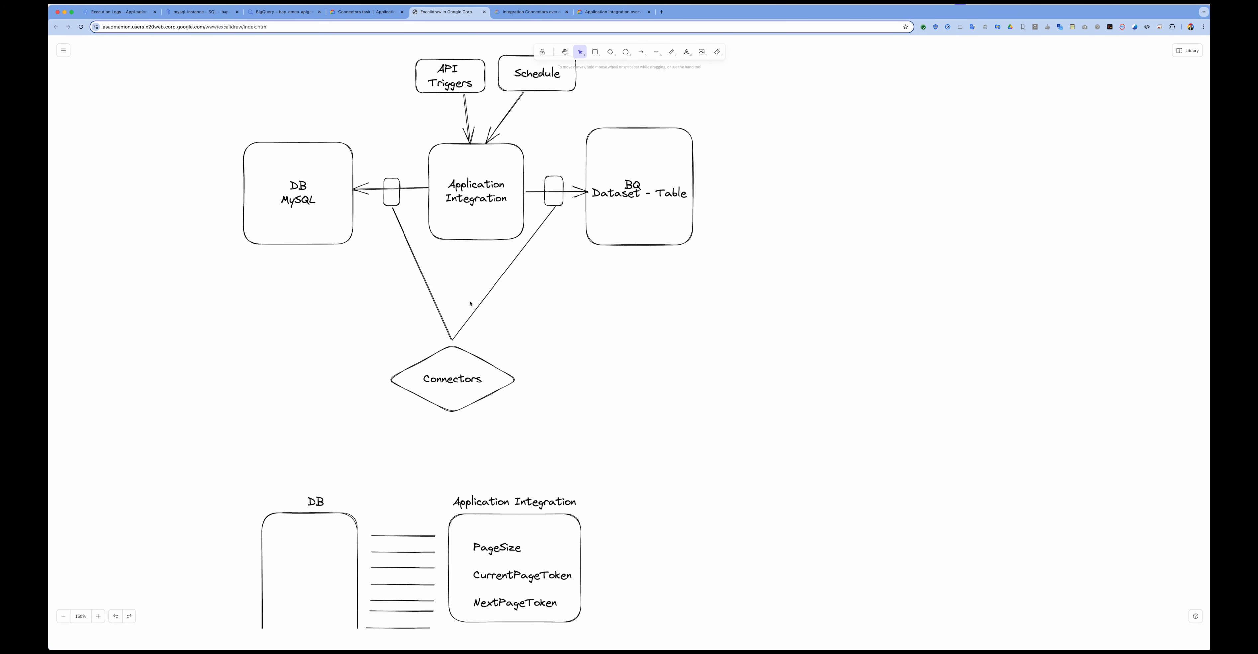